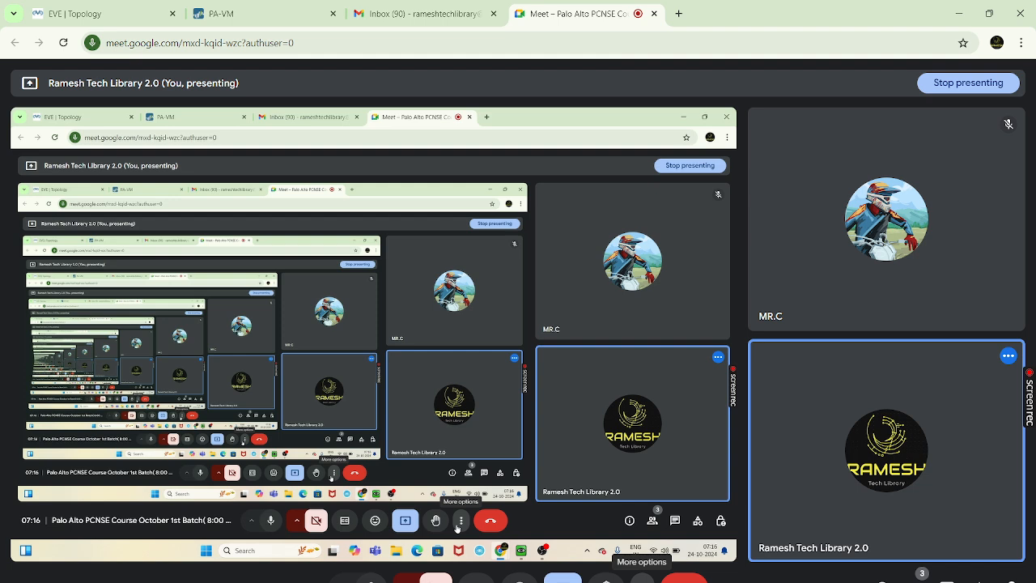
Show the EVE-NG lab topology and move the right-hand Net cloud lower so its eth1/2 link is level
mouse_move(503, 555)
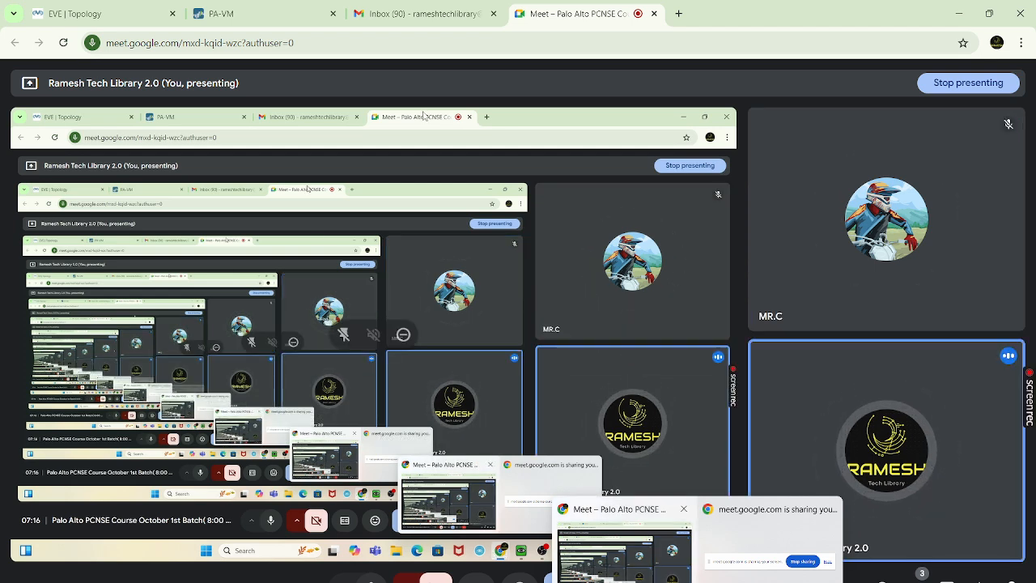
click(70, 18)
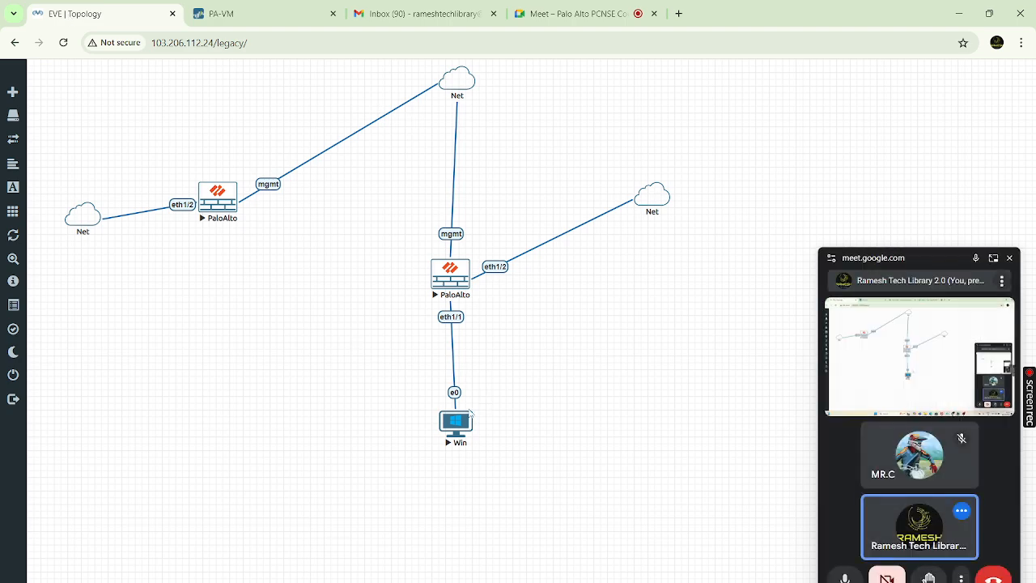
drag(457, 425, 452, 426)
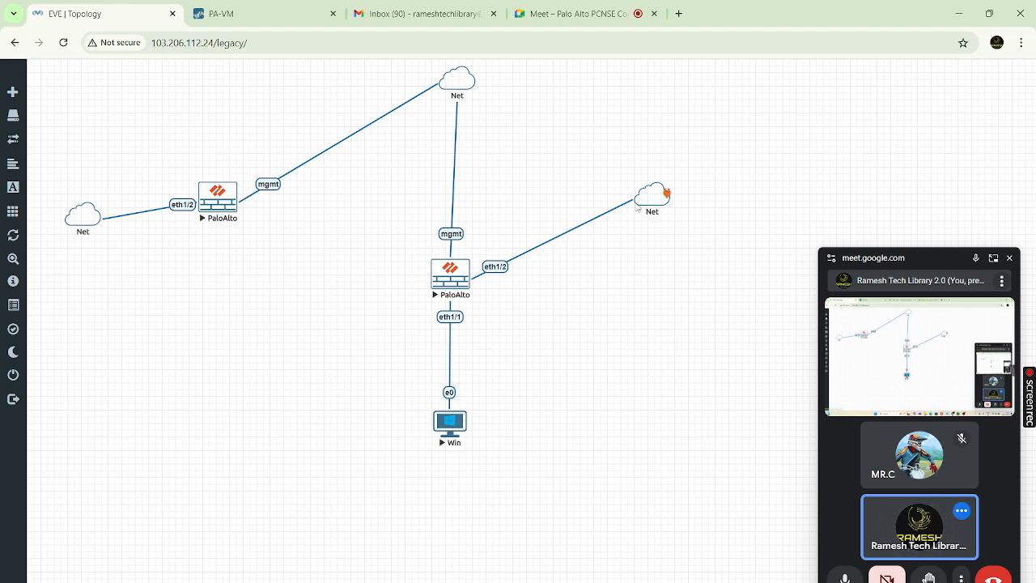
drag(658, 199, 668, 254)
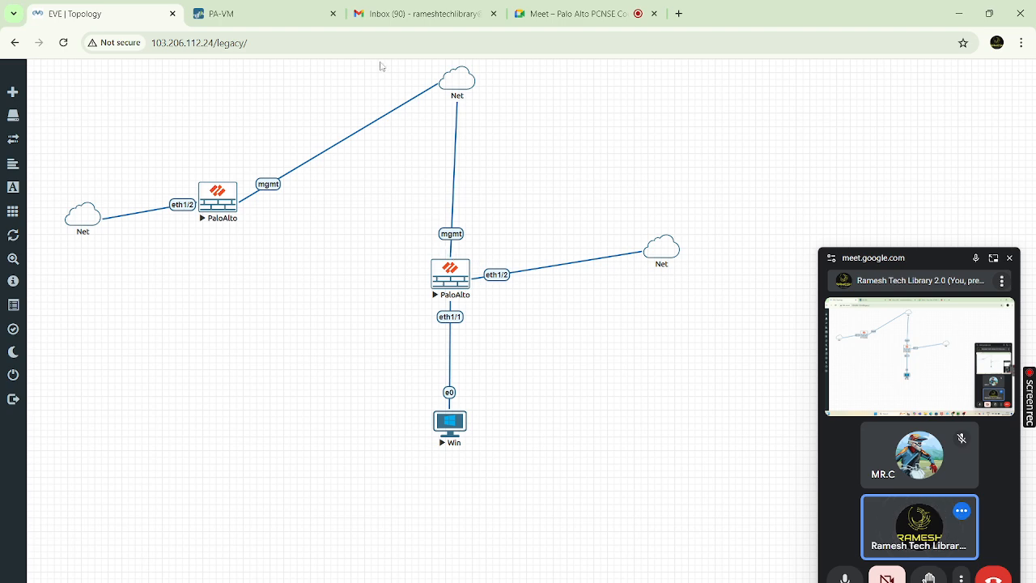
Switch to the PA-VM firewall and list its Ethernet interfaces ethernet1/1 through ethernet1/8
click(247, 11)
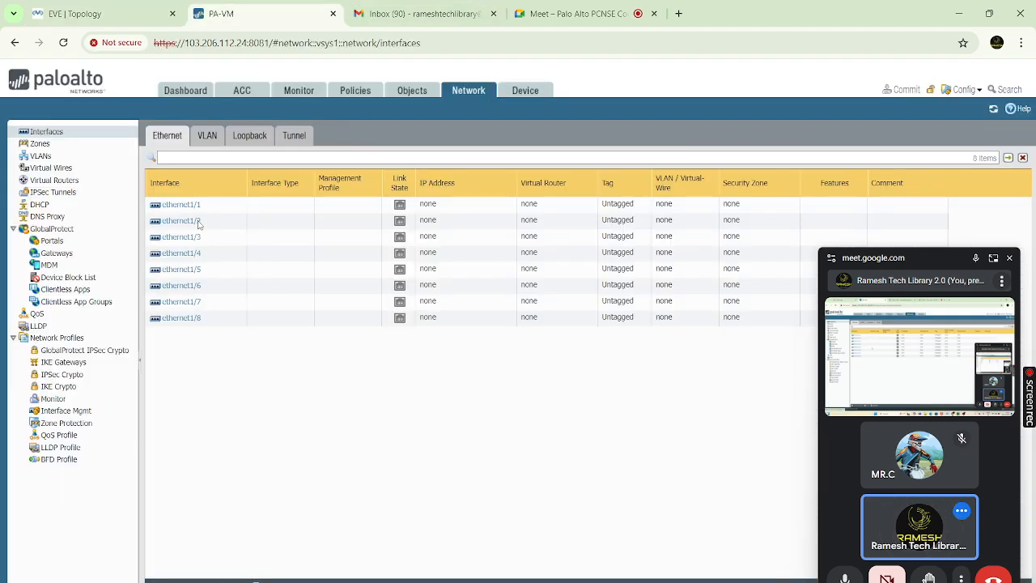
click(51, 133)
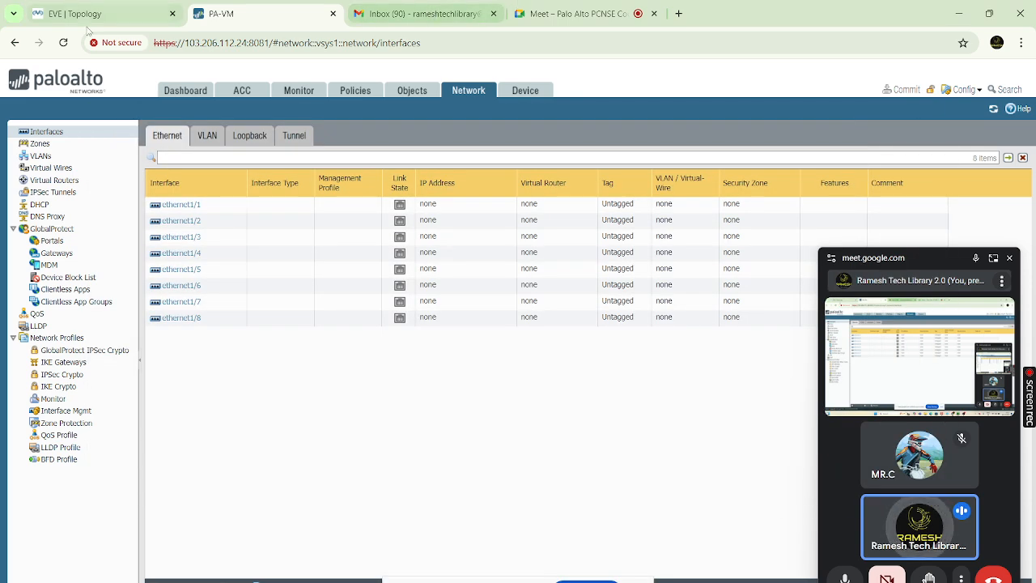
click(83, 17)
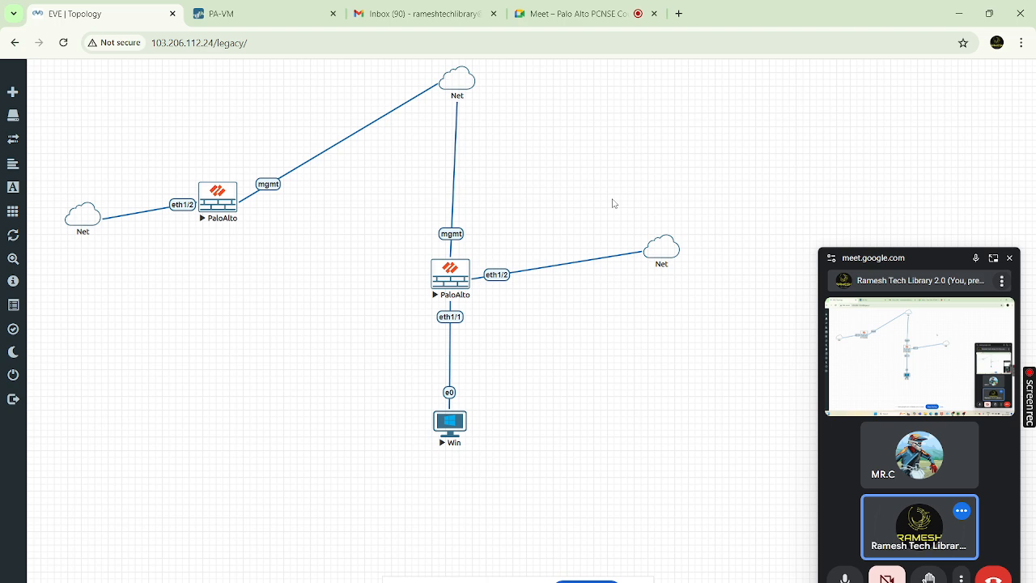
key(alt+Tab)
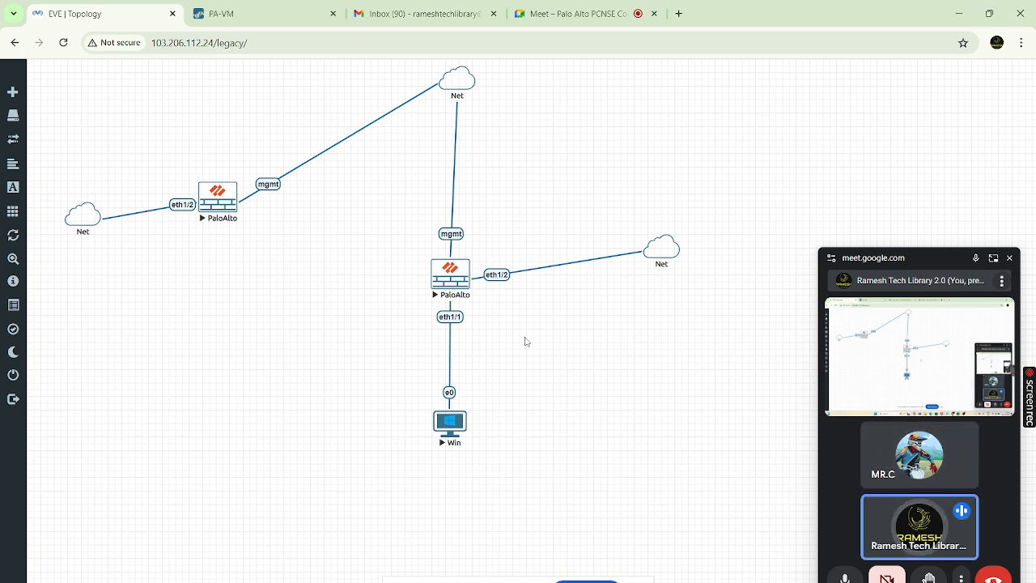
key(alt+Tab)
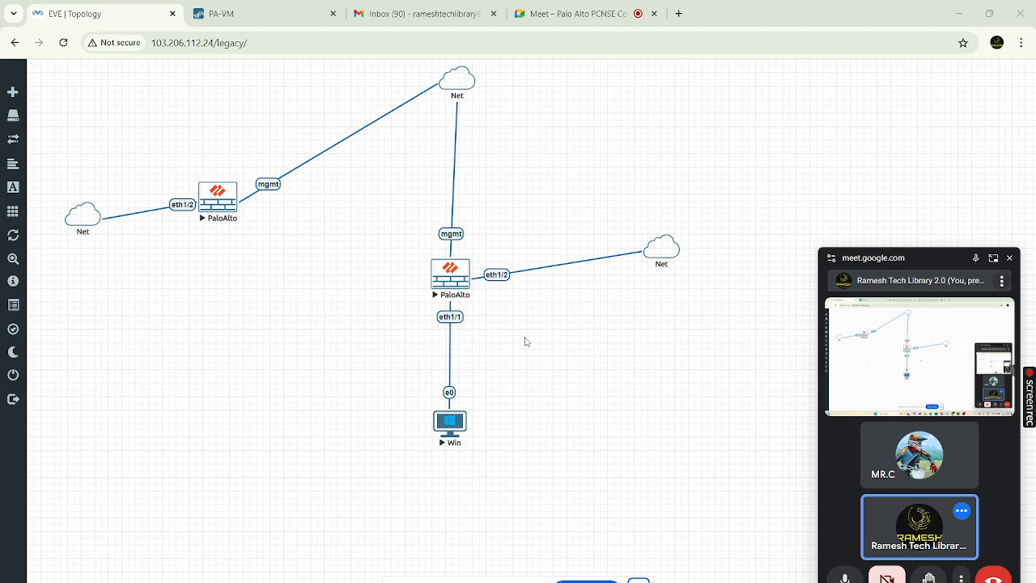
click(267, 15)
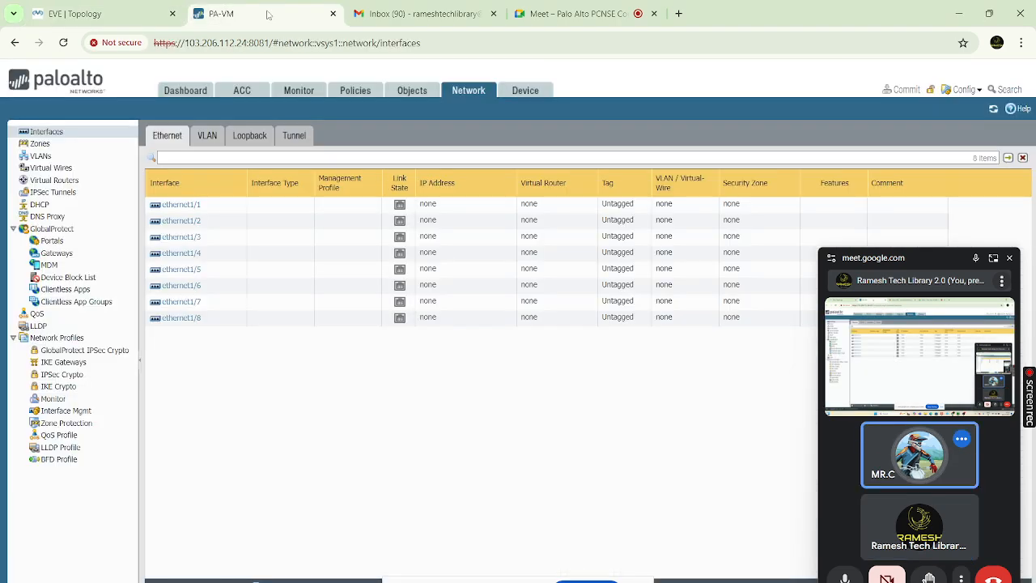
click(126, 18)
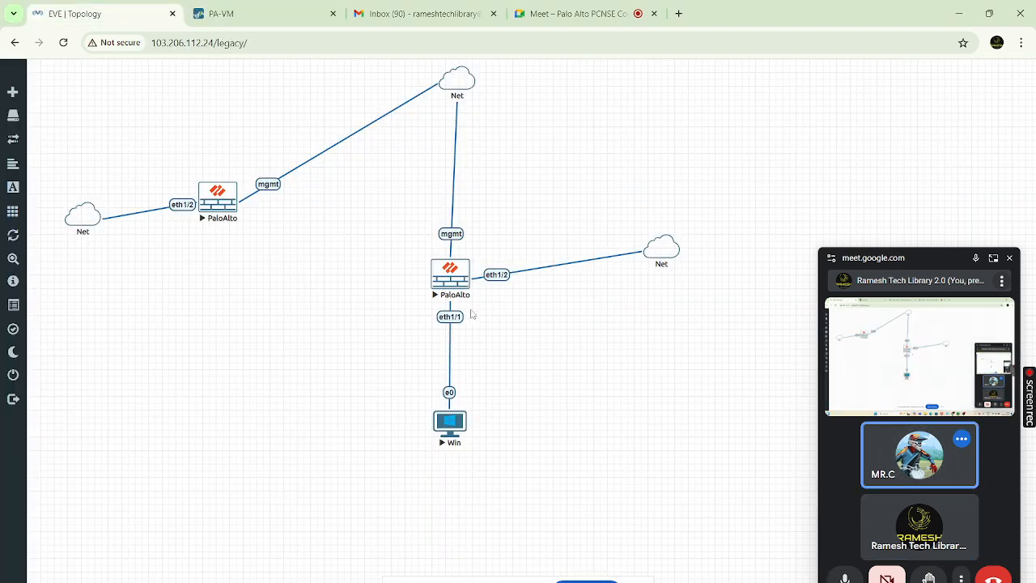
click(267, 14)
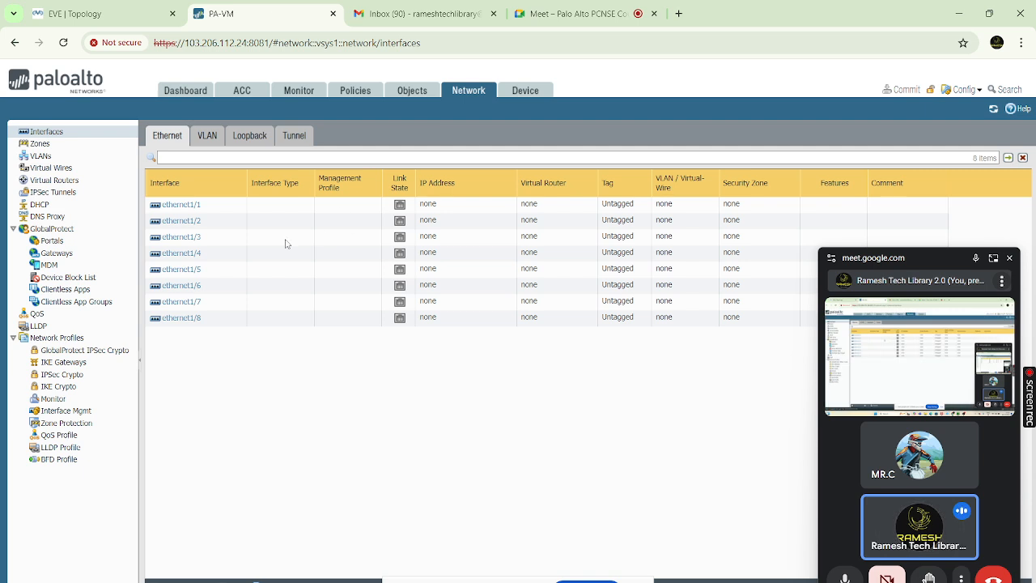
Make ethernet1/1 a Layer3 interface on the default virtual router
click(177, 205)
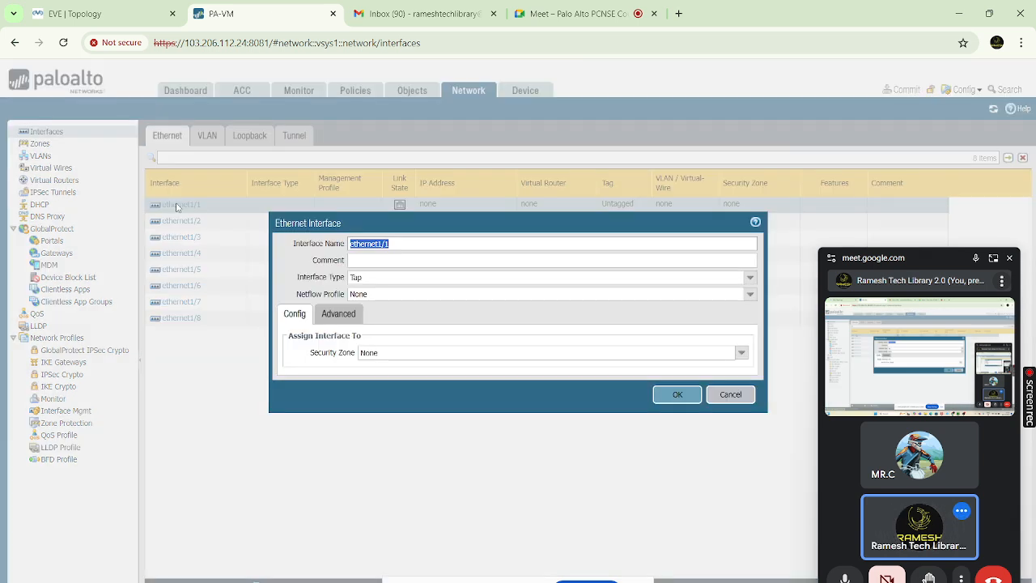
click(750, 277)
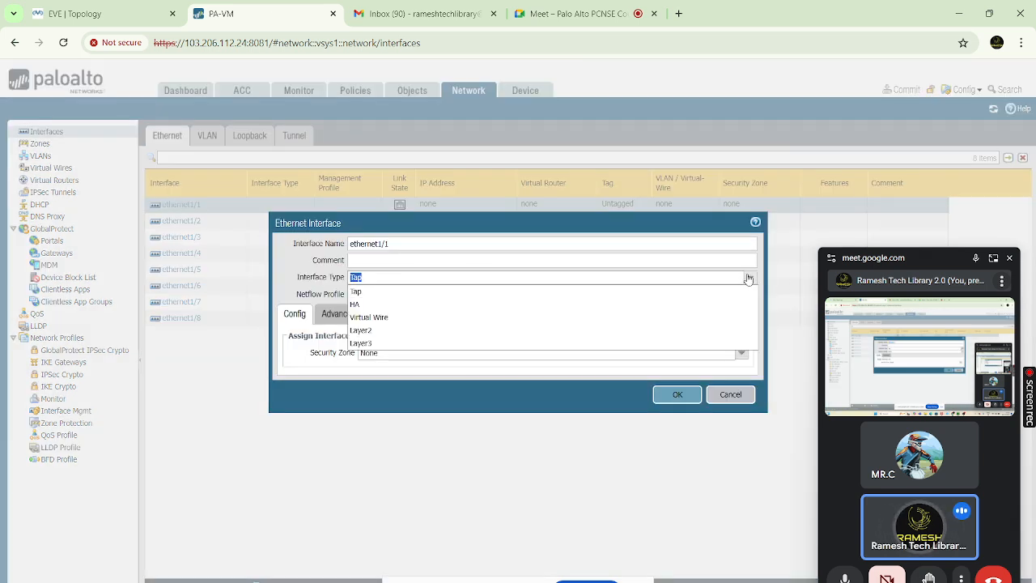
click(355, 344)
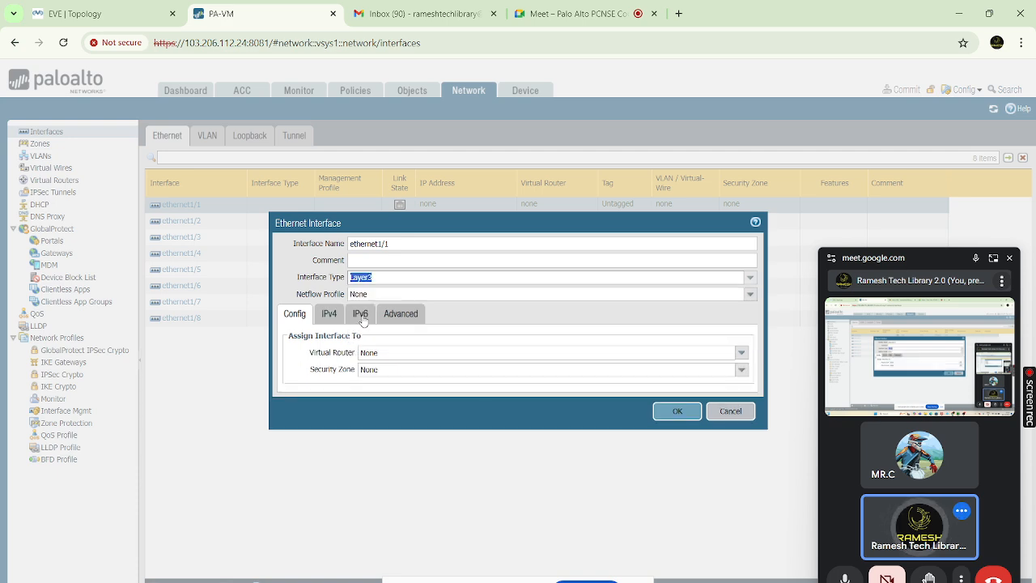
click(743, 353)
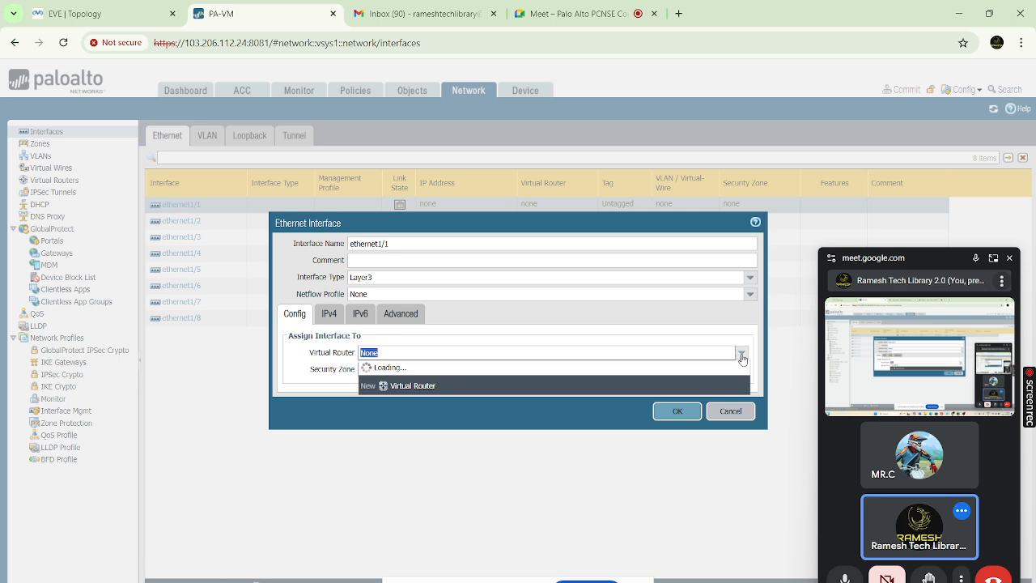
click(372, 377)
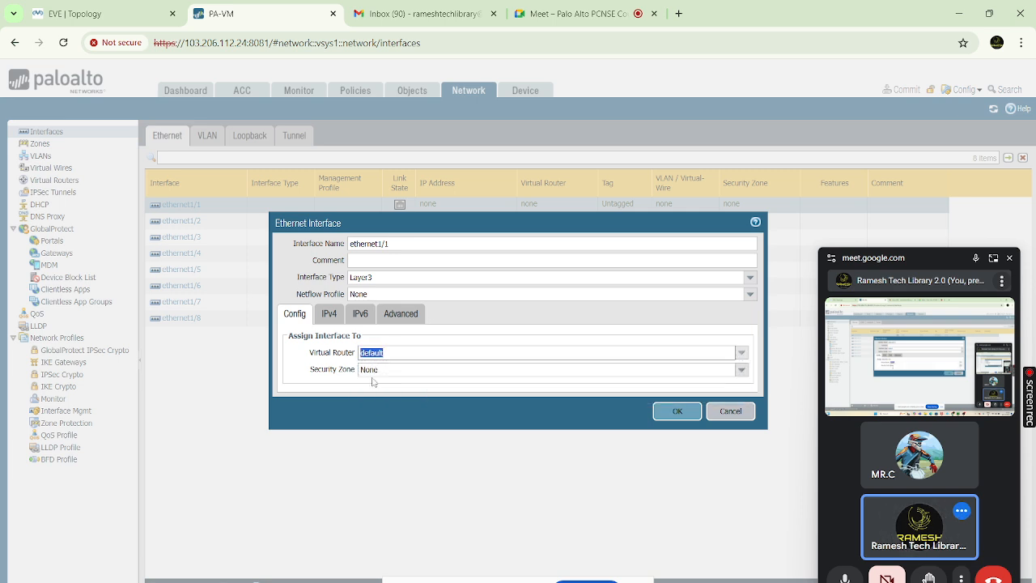
Create a new security zone named Trust and assign ethernet1/1 to it
click(742, 370)
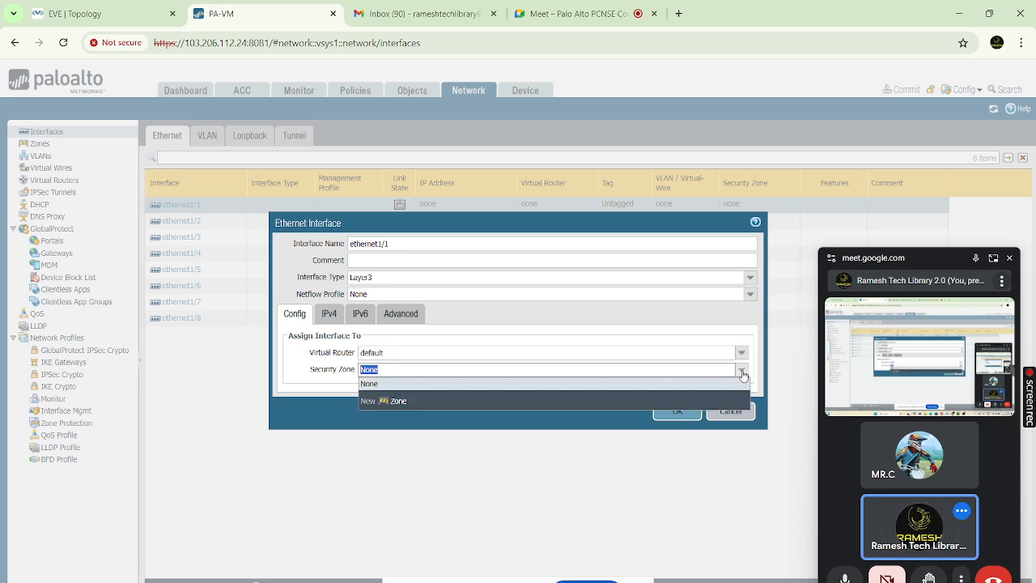
click(397, 403)
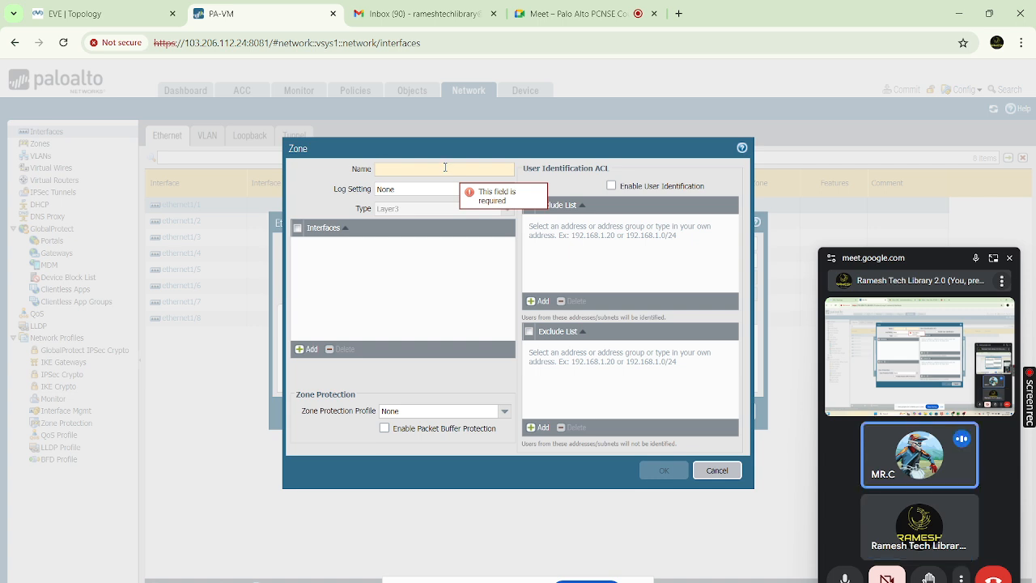
text(Untr)
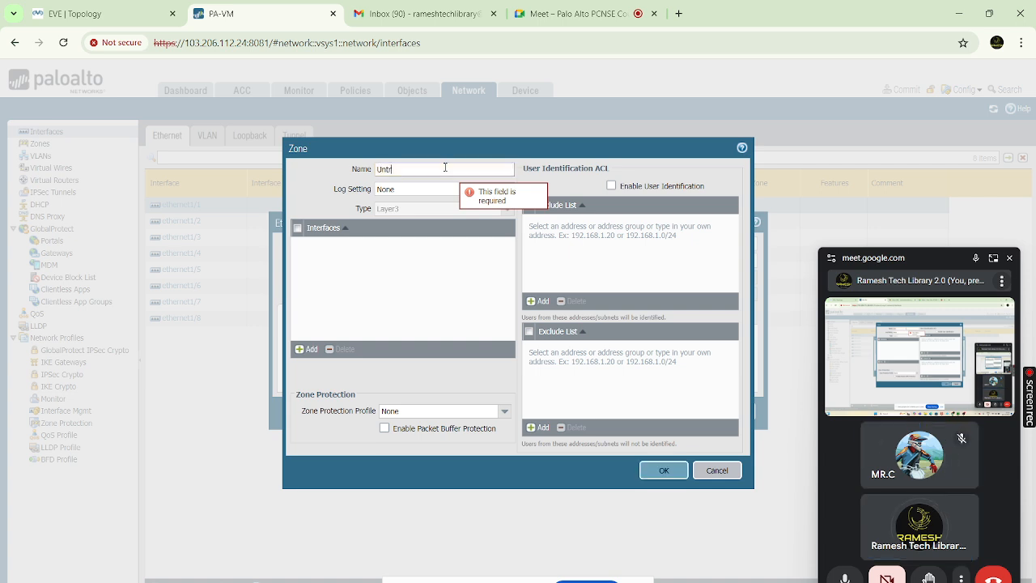
text(ust)
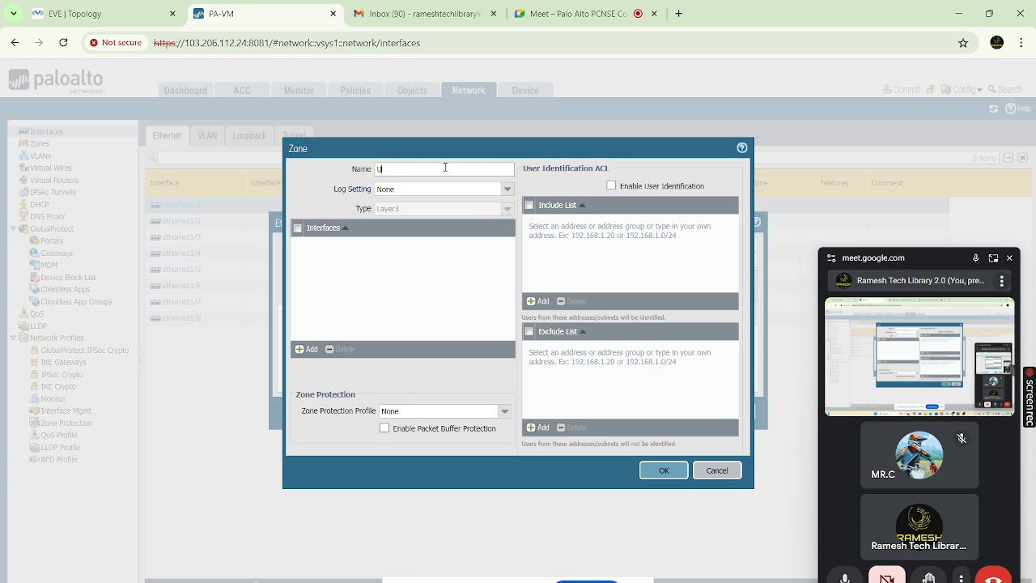
key(BackSpace)
text(Trust)
click(678, 475)
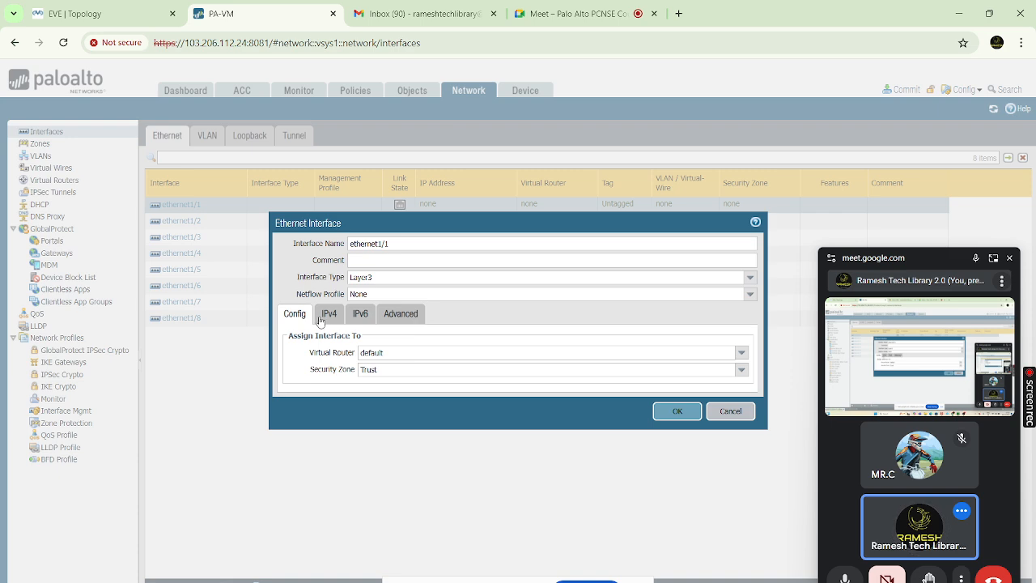
Give ethernet1/1 the static IPv4 address 192.168.10.10/24 and bring up its management profile choices
click(324, 315)
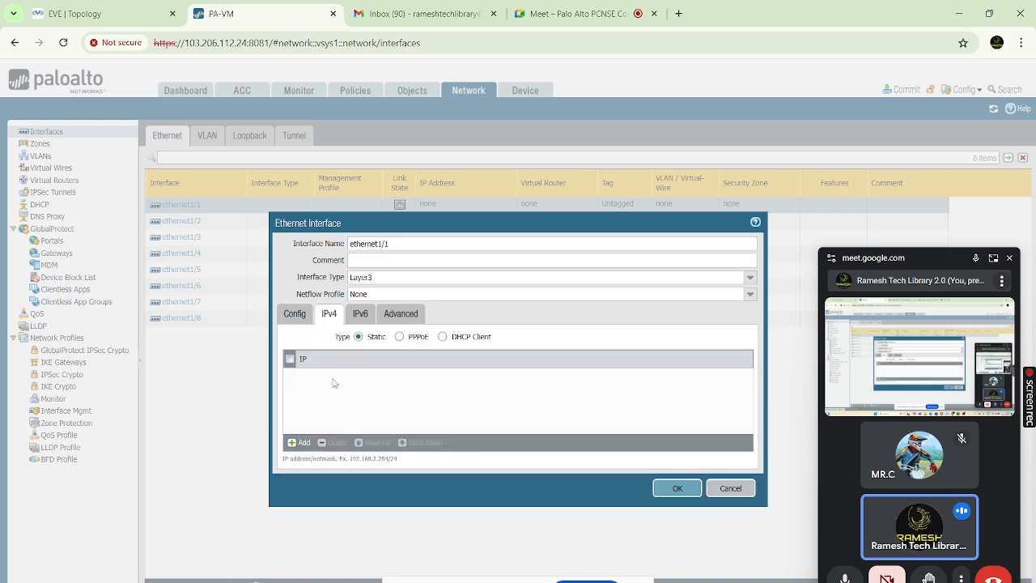
click(300, 443)
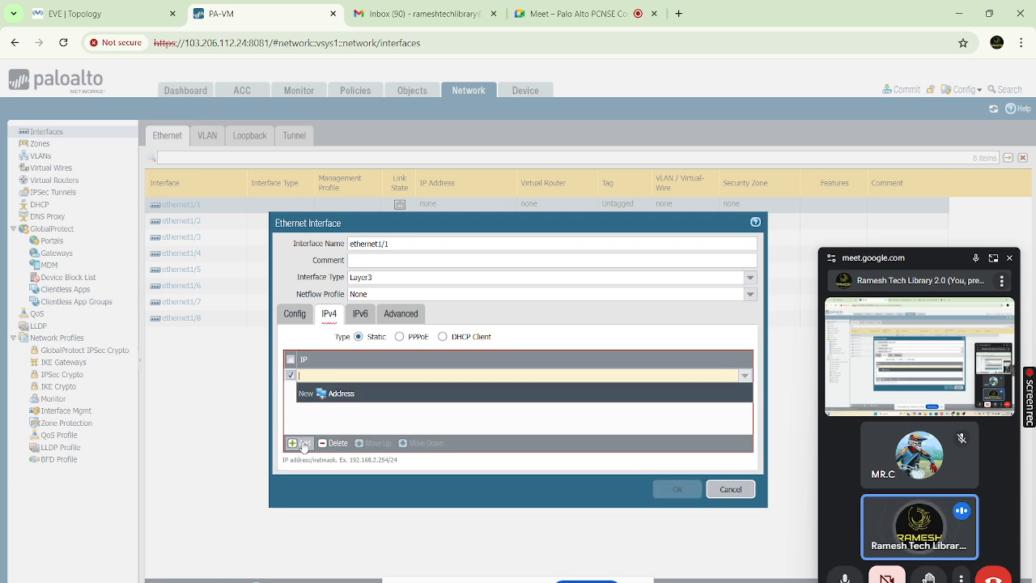
text(192.1687)
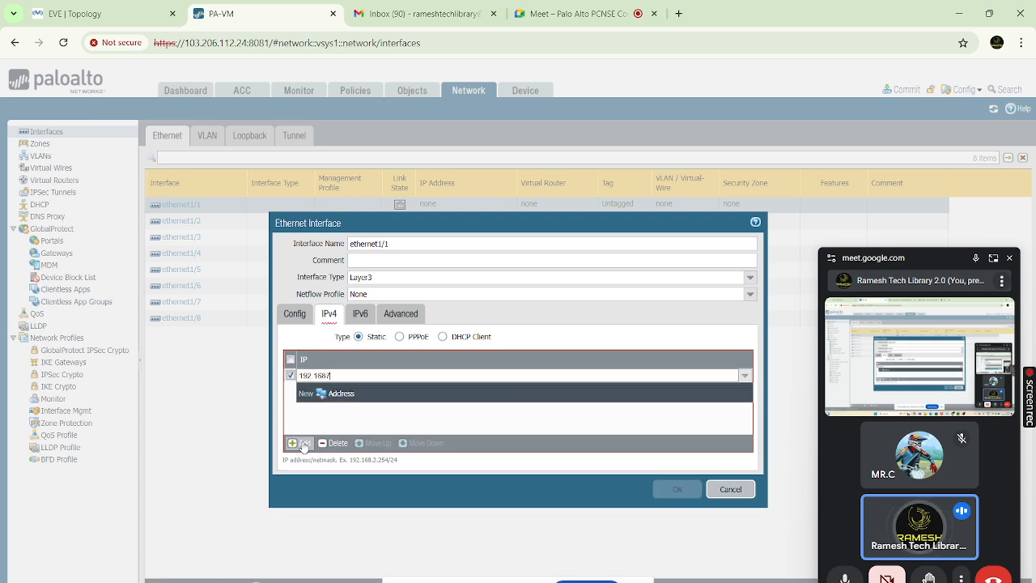
key(BackSpace)
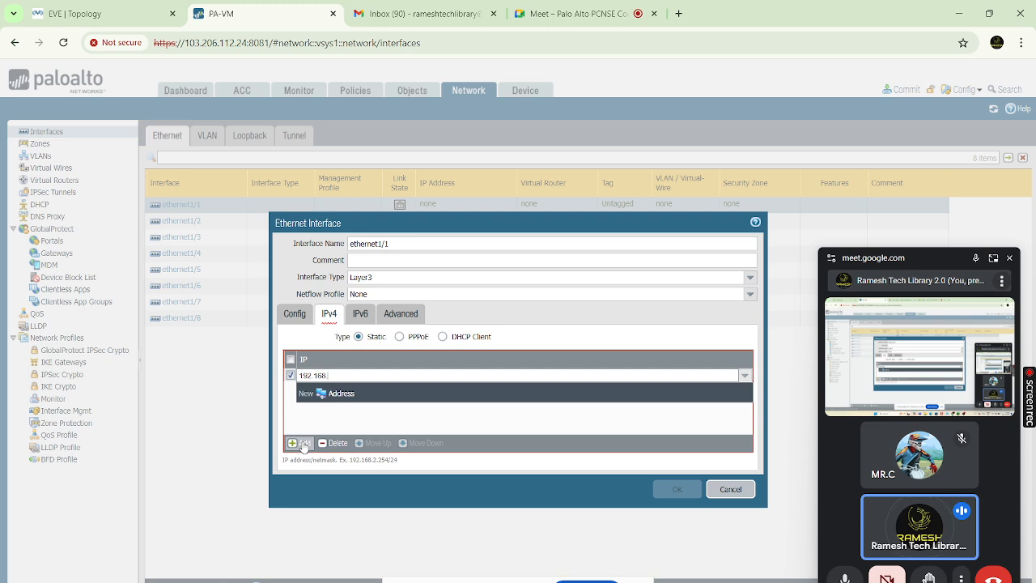
text(.10.10)
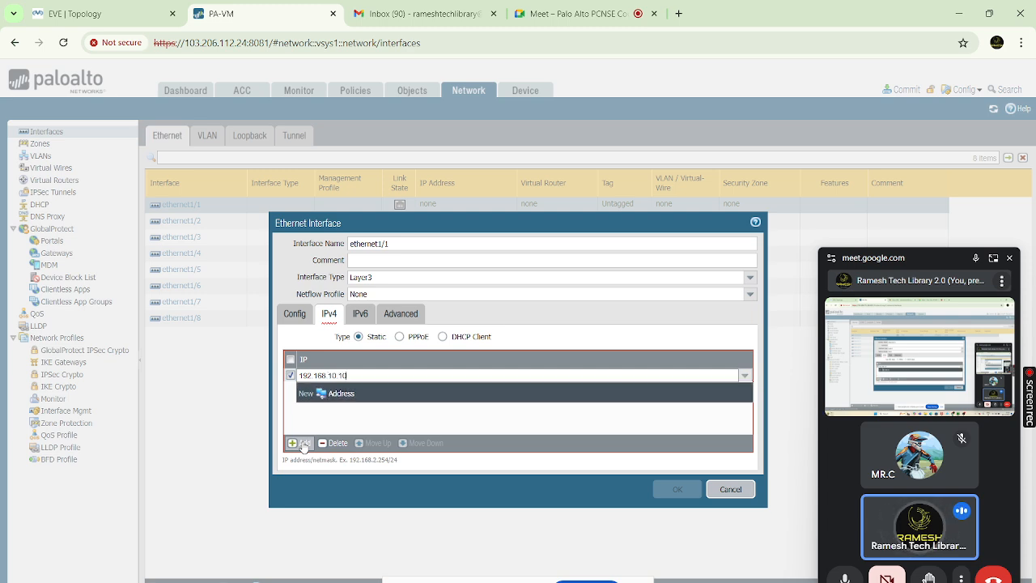
text(/24)
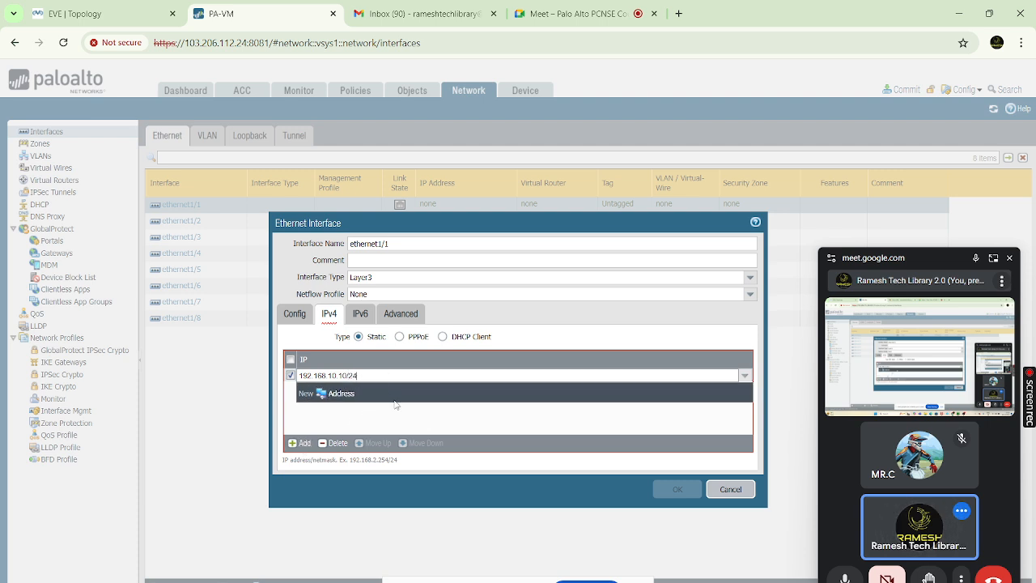
click(396, 409)
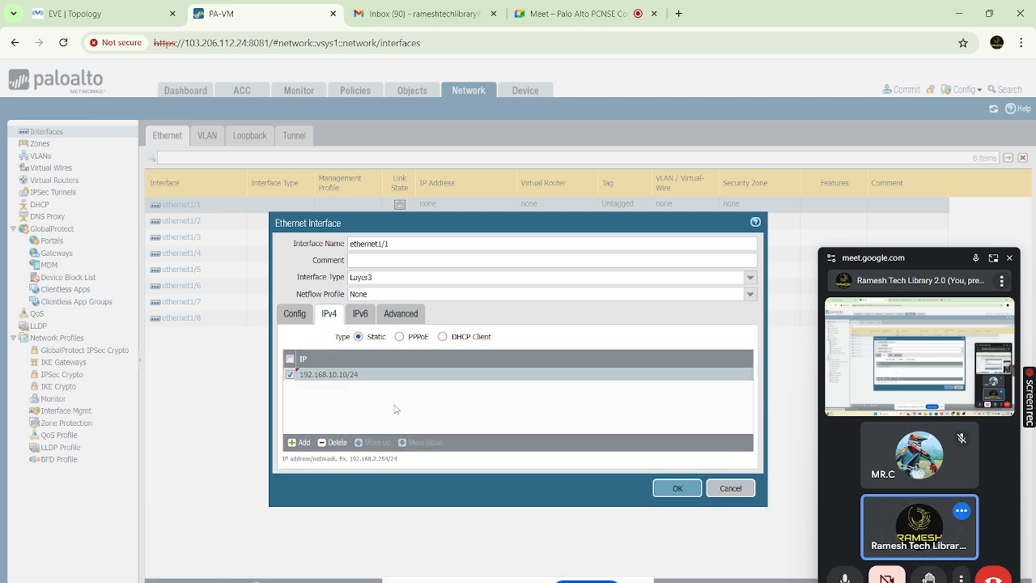
click(408, 317)
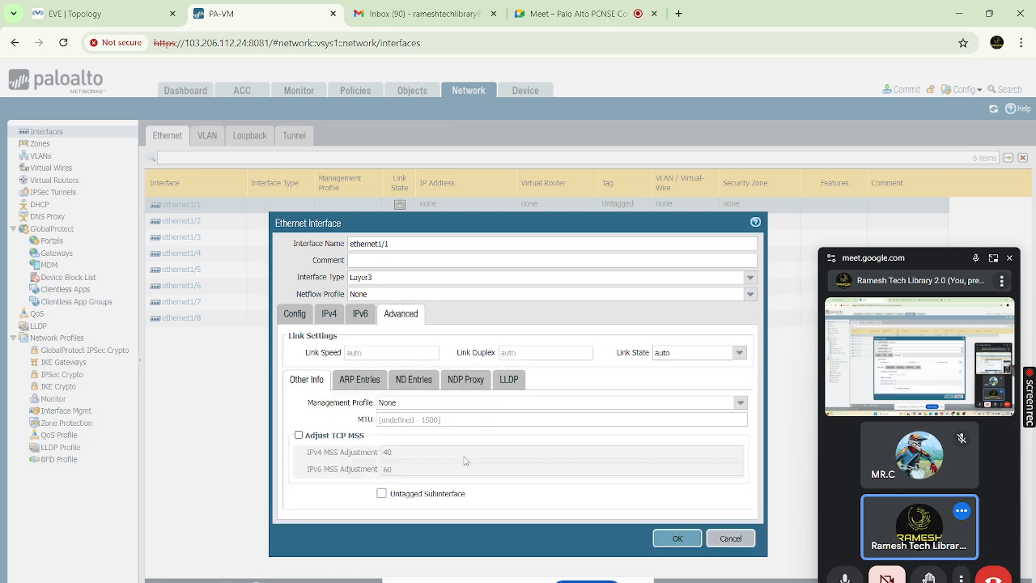
click(740, 402)
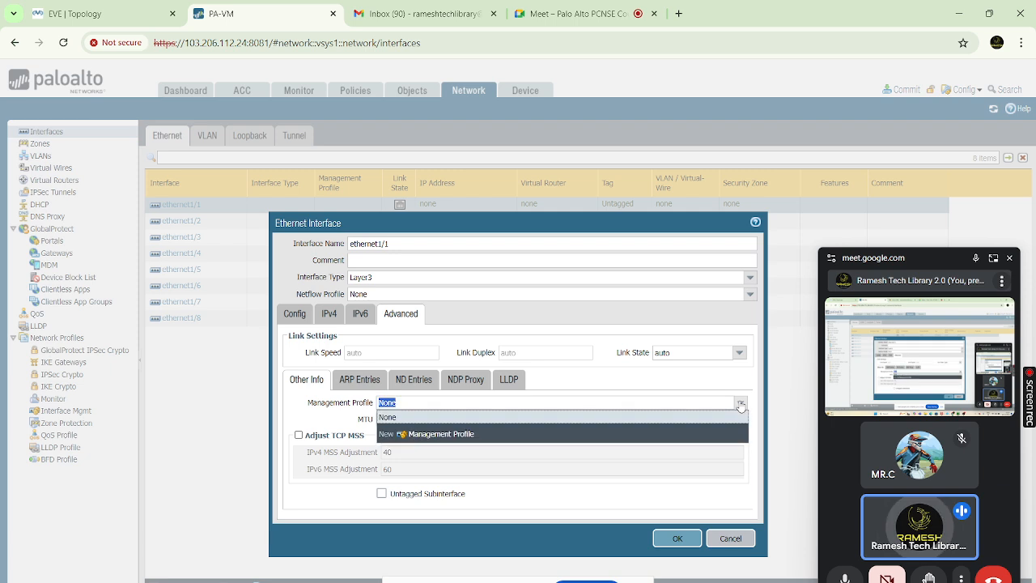
Add an Allow_Ping profile with only Ping enabled to ethernet1/1 and save the interface
click(453, 435)
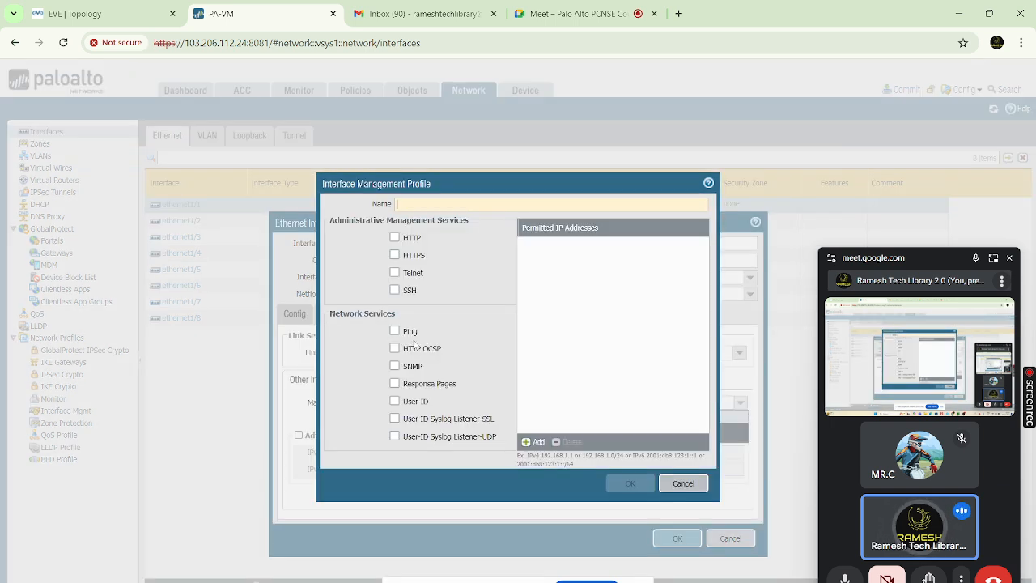
text(All)
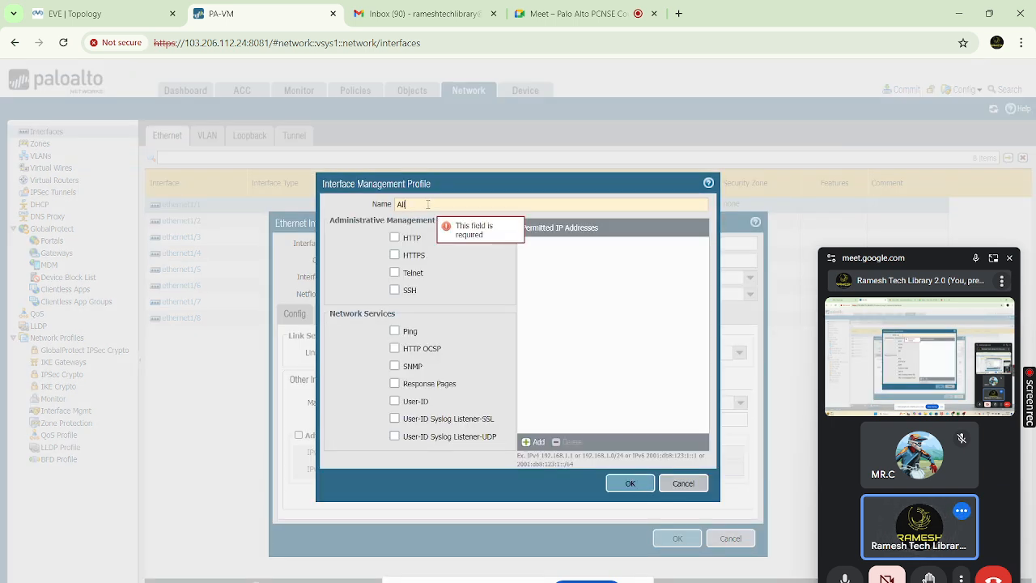
text(ow_Ping)
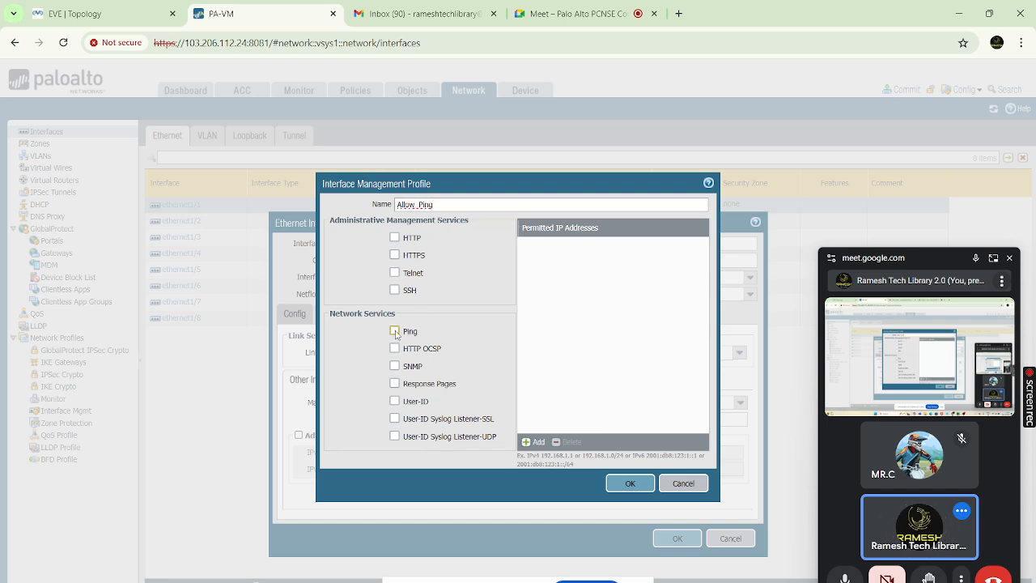
click(396, 333)
click(631, 484)
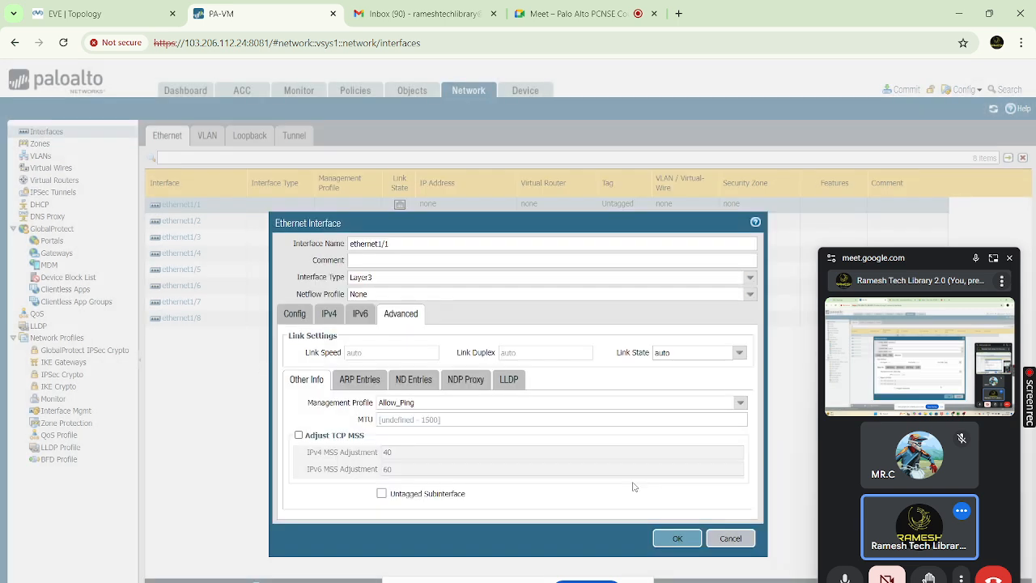
click(679, 540)
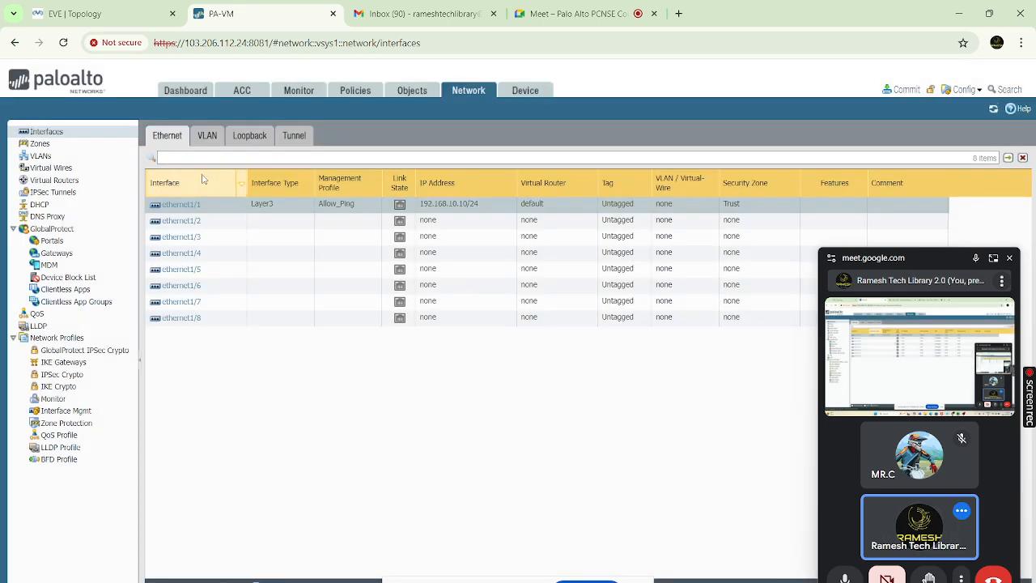
Make ethernet1/2 Layer3 on the default virtual router in a new Untrust zone
click(181, 221)
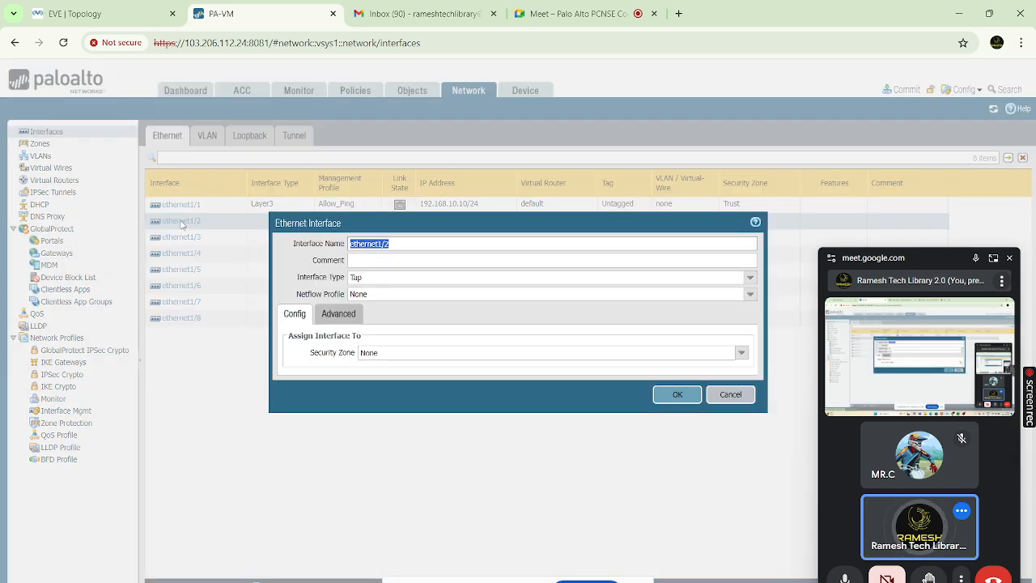
click(749, 280)
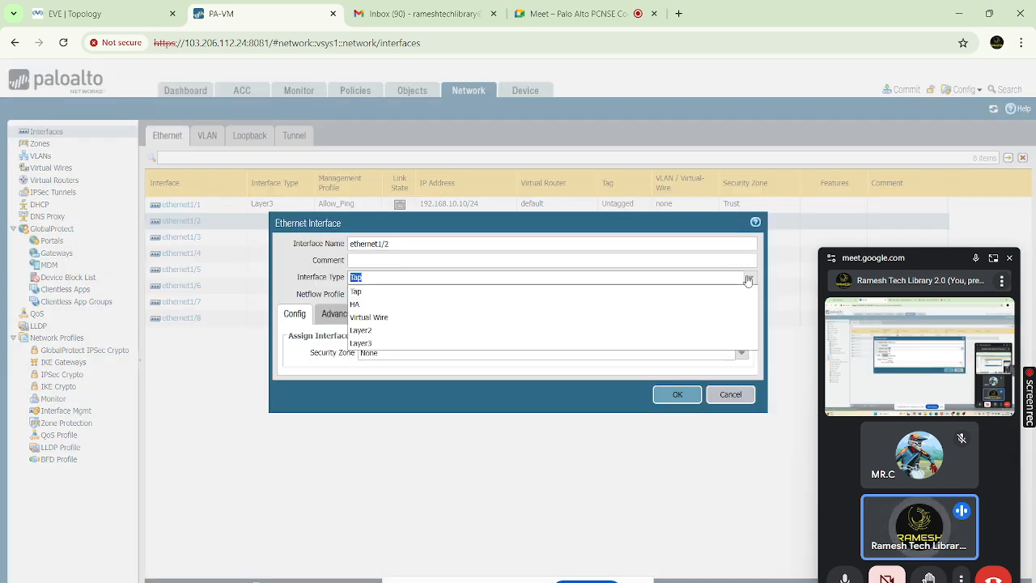
click(366, 344)
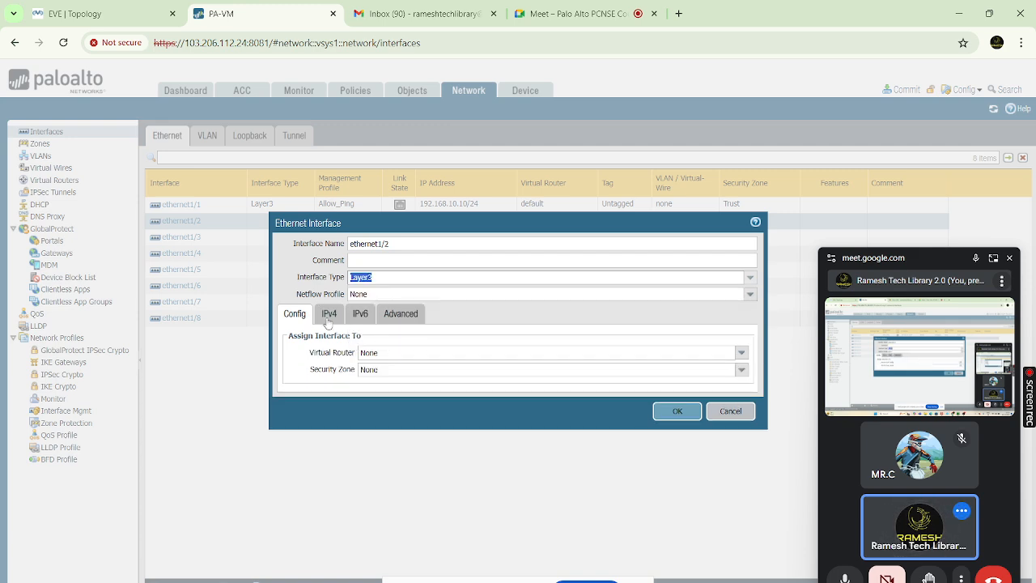
click(740, 353)
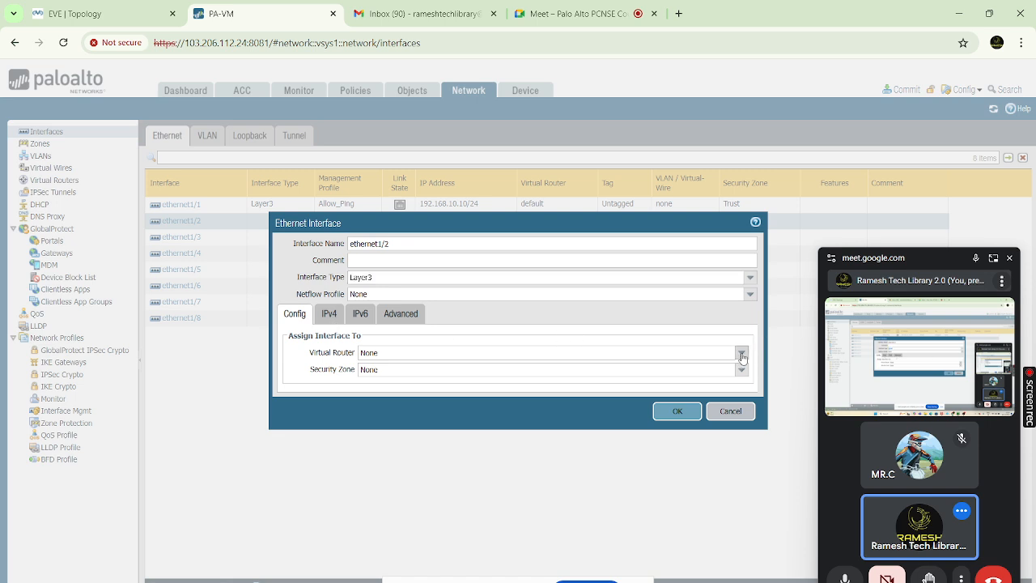
click(399, 381)
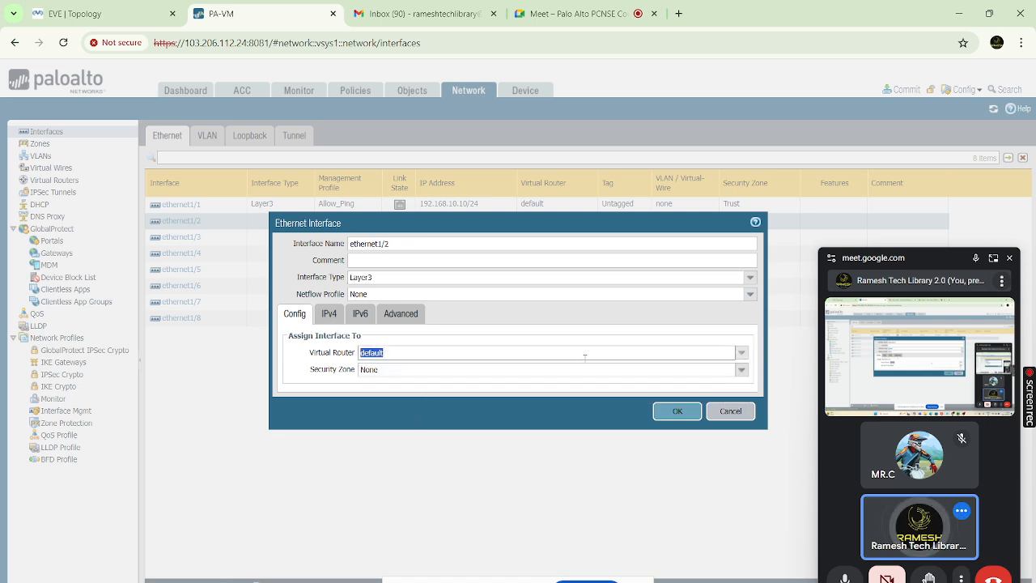
click(741, 370)
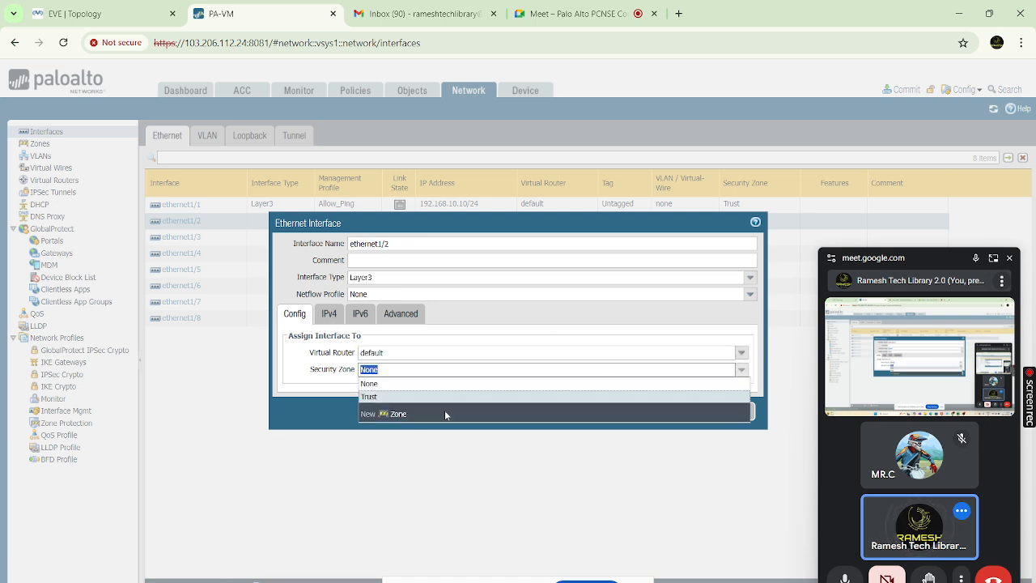
click(397, 414)
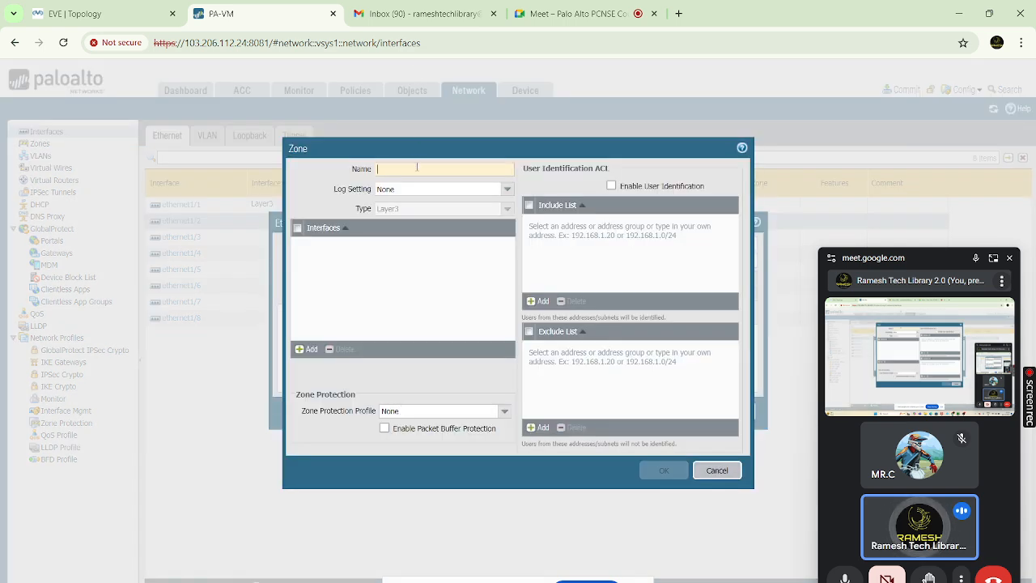
text(Untrust)
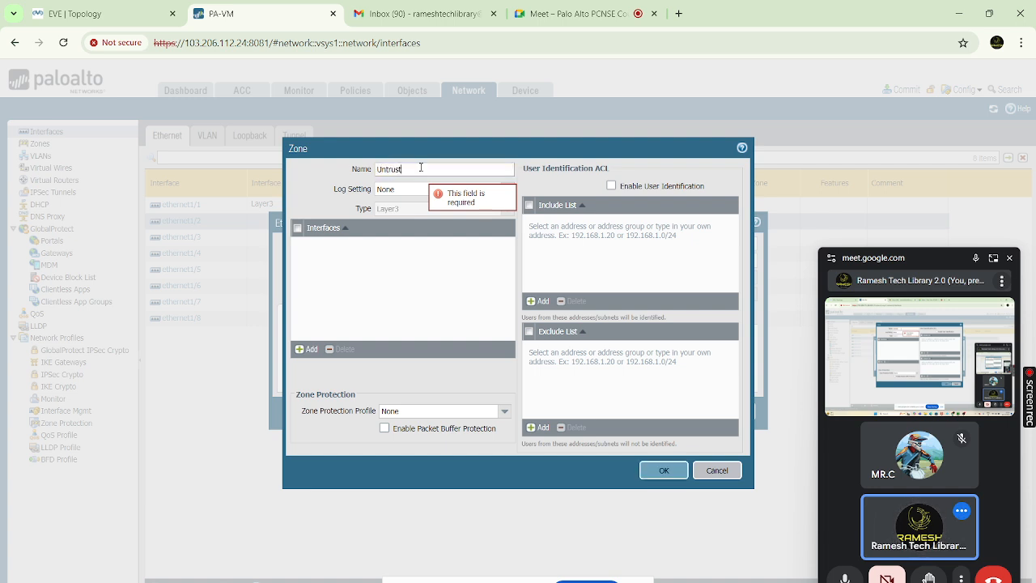
click(673, 475)
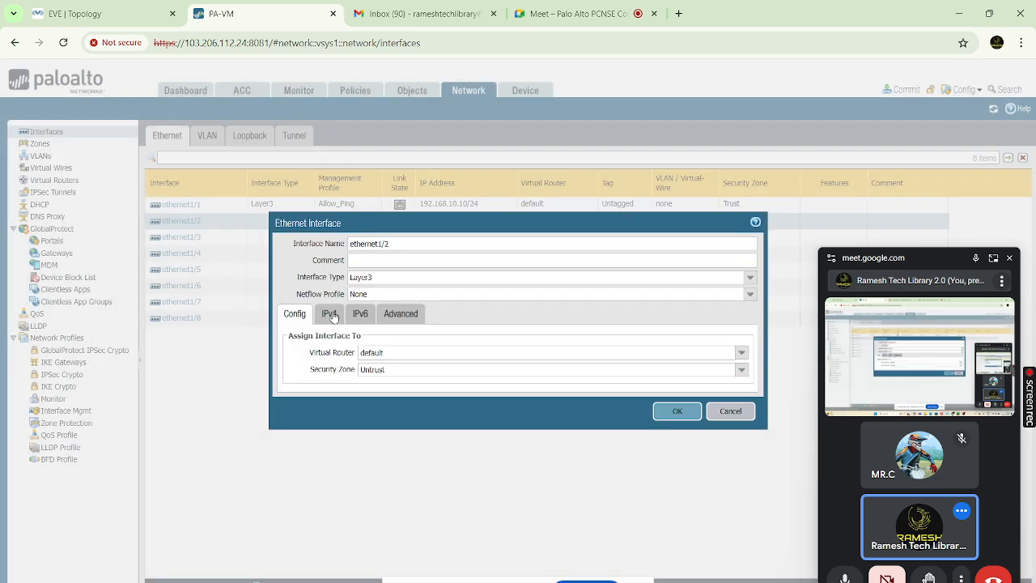
Set ethernet1/2 to DHCP Client with the Allow_Ping management profile and save it
click(331, 315)
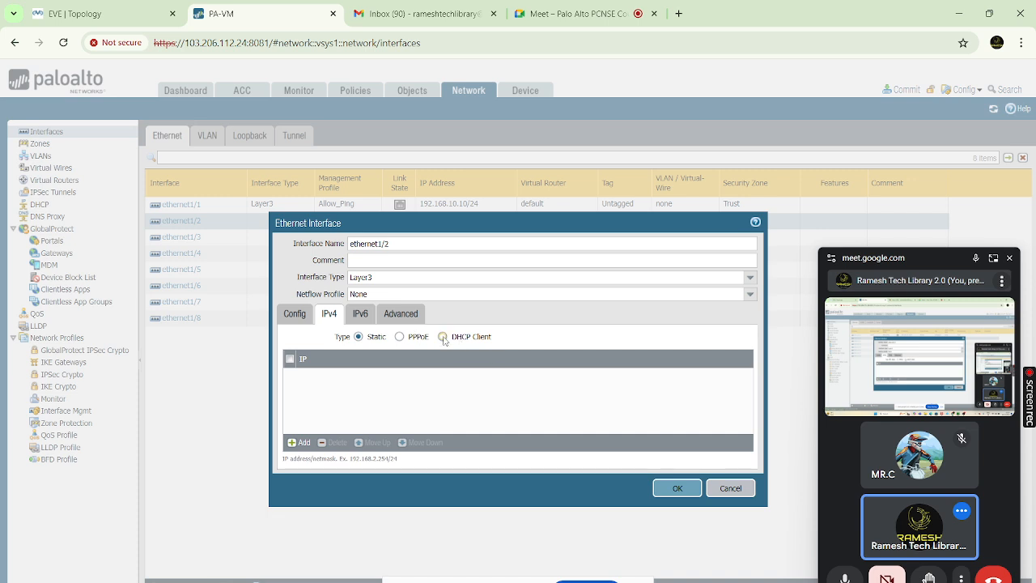
click(443, 337)
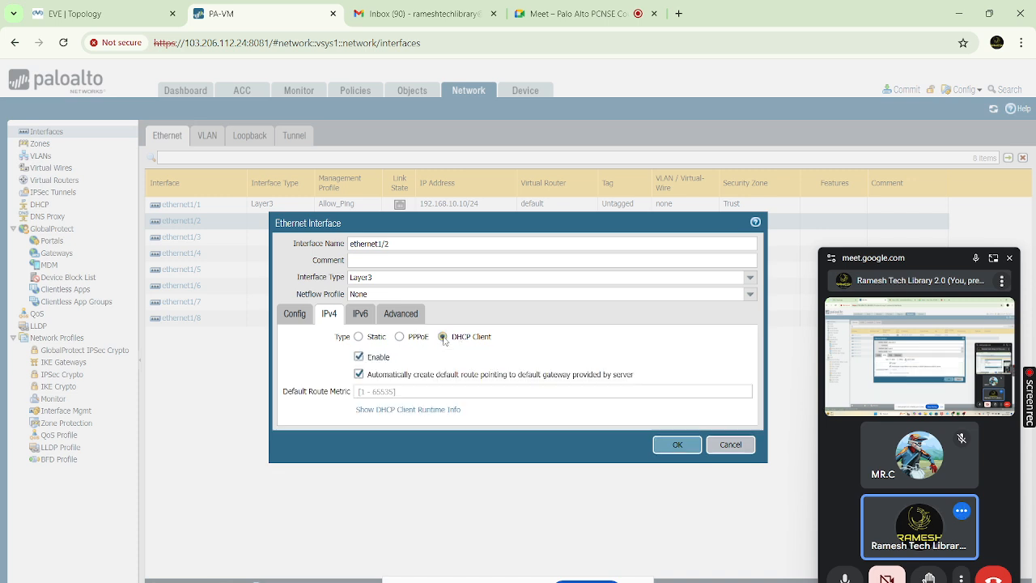
click(392, 314)
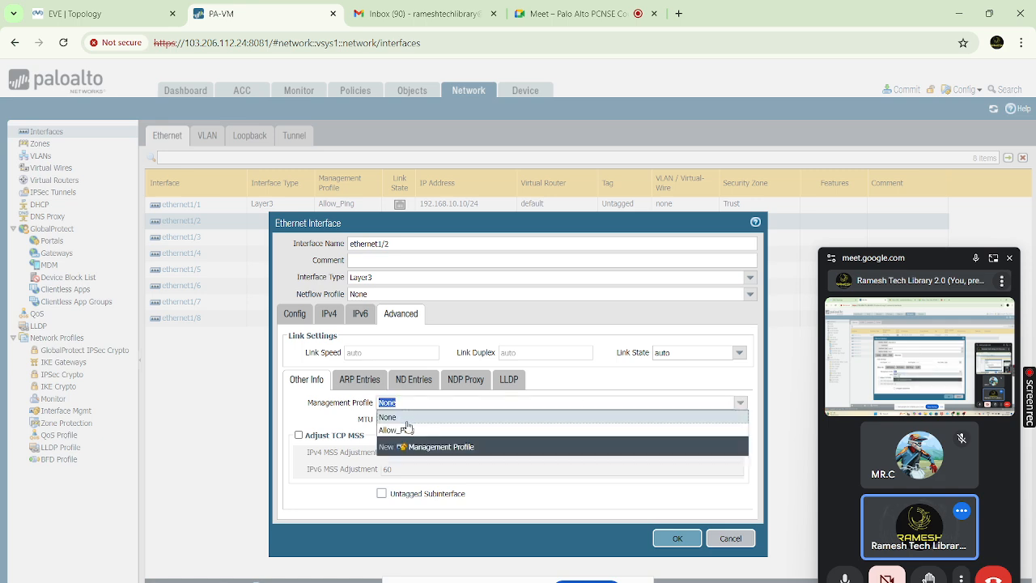
click(405, 430)
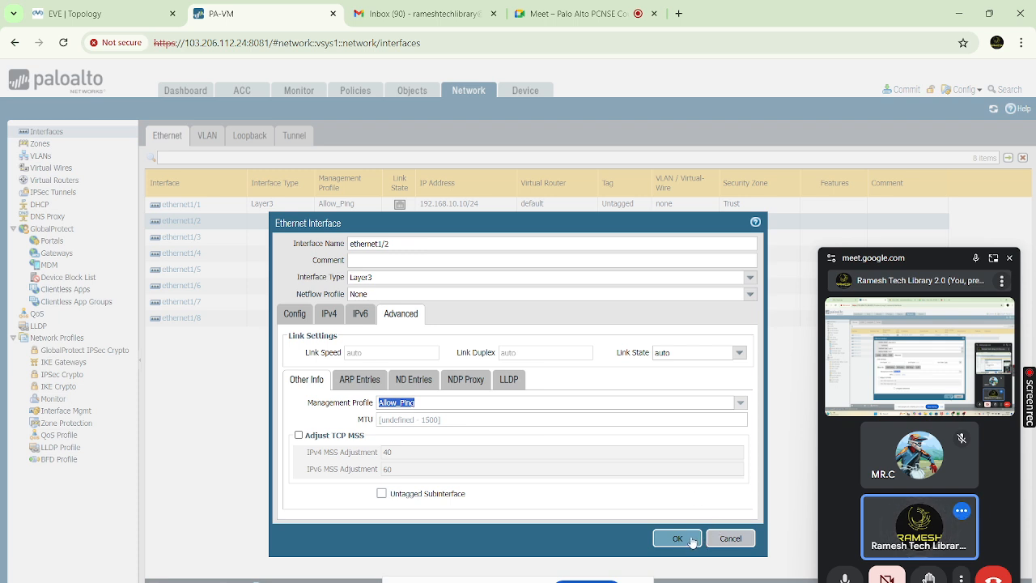
click(691, 538)
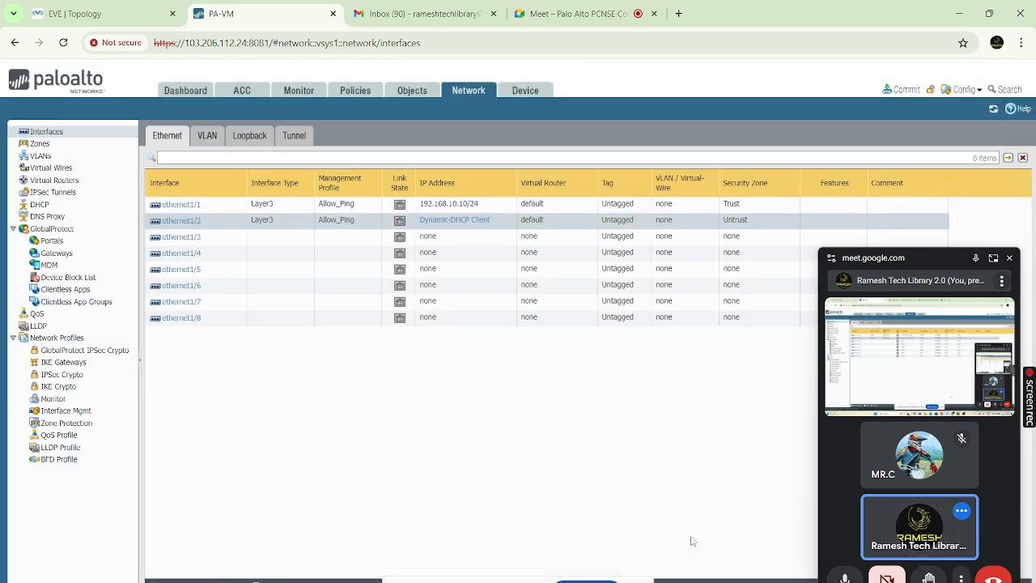
Start a new security policy rule named Trust-Untrust
click(353, 92)
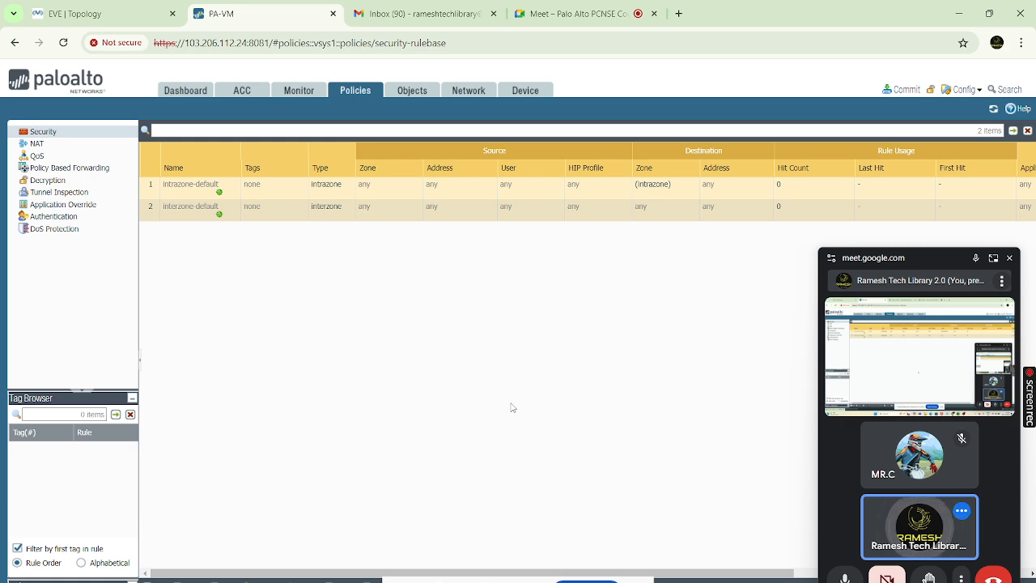
click(638, 582)
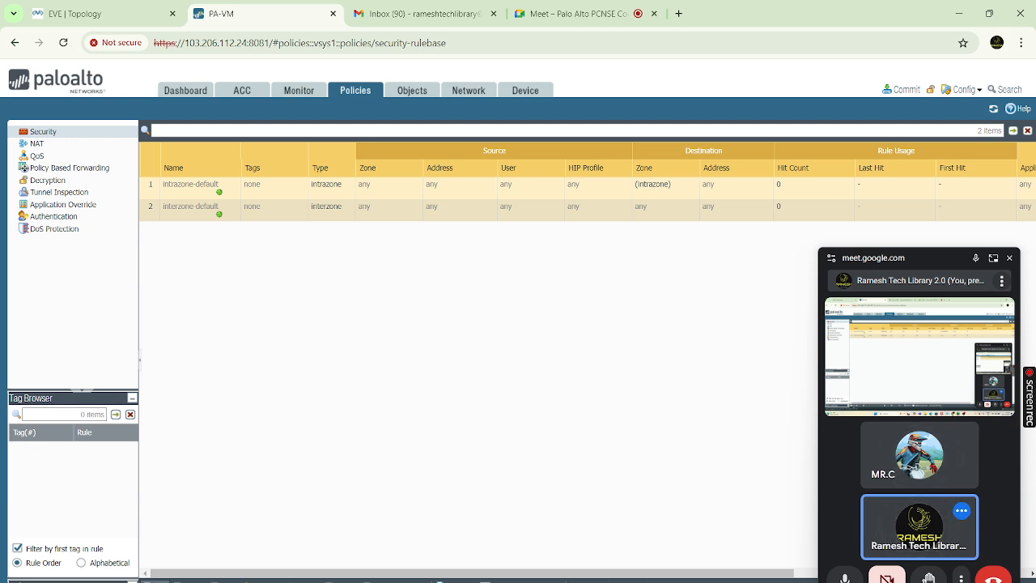
click(159, 574)
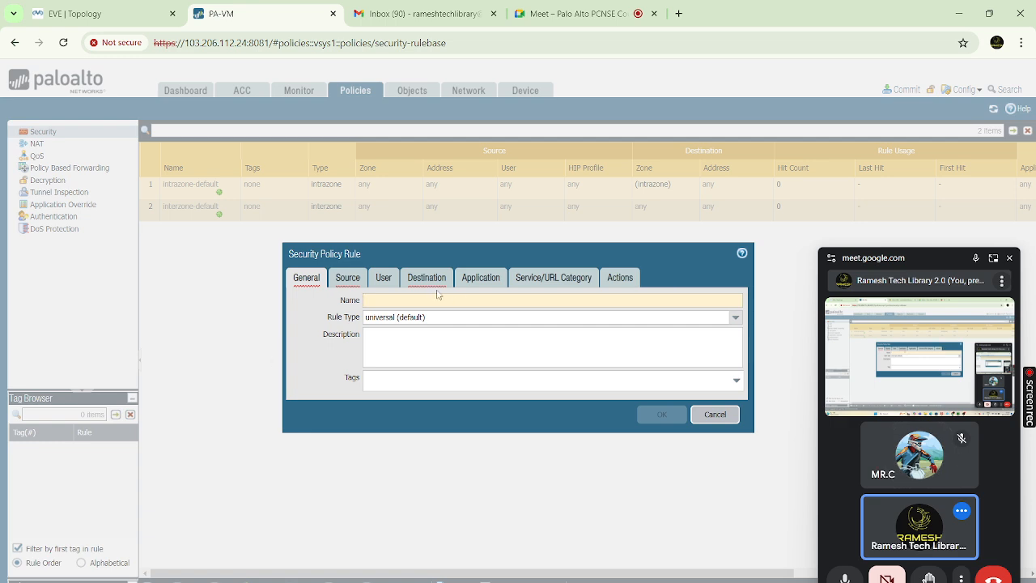
text(Trust-U)
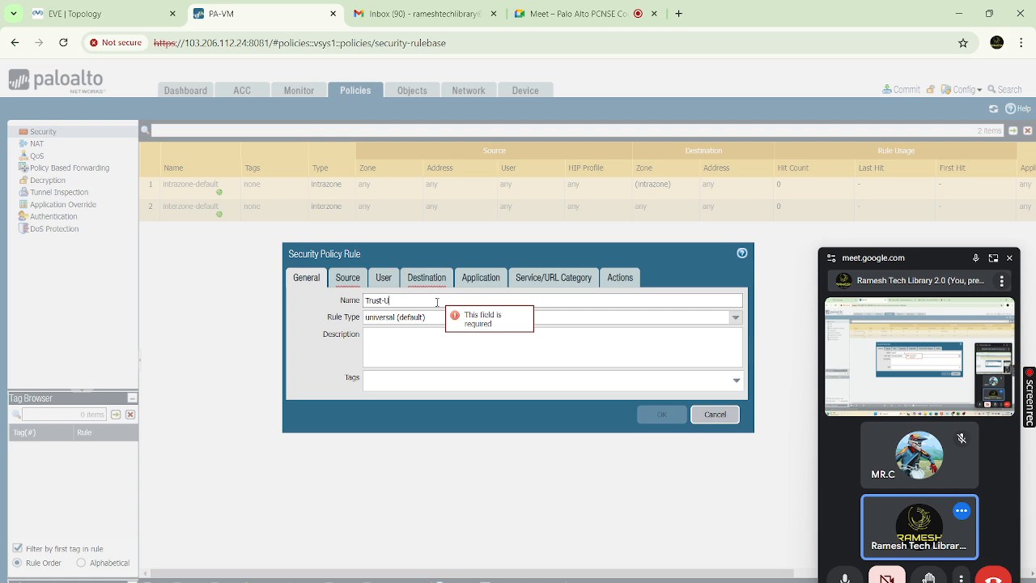
text(ntrust)
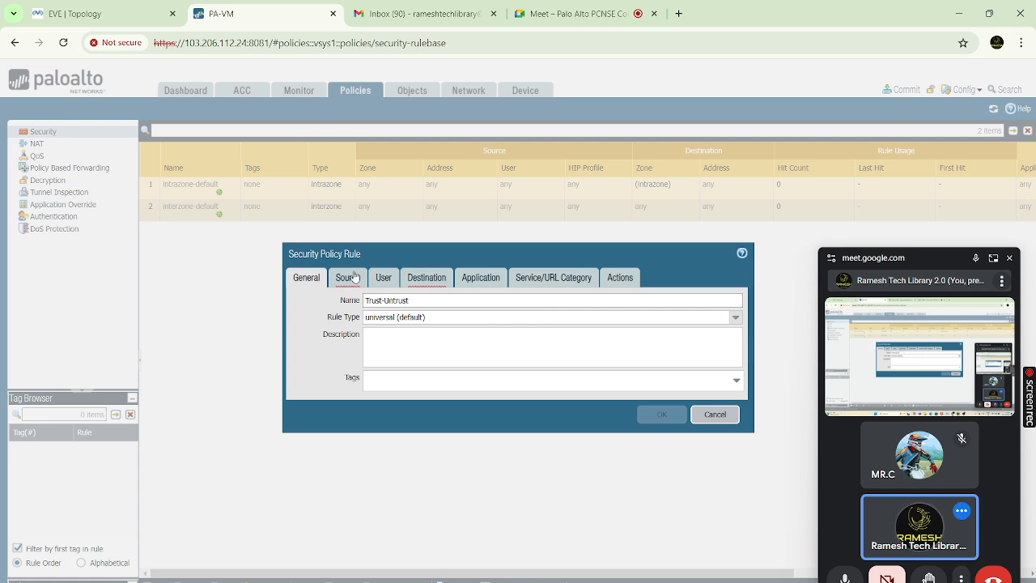
Set the Trust-Untrust rule's source zone to Trust
click(348, 278)
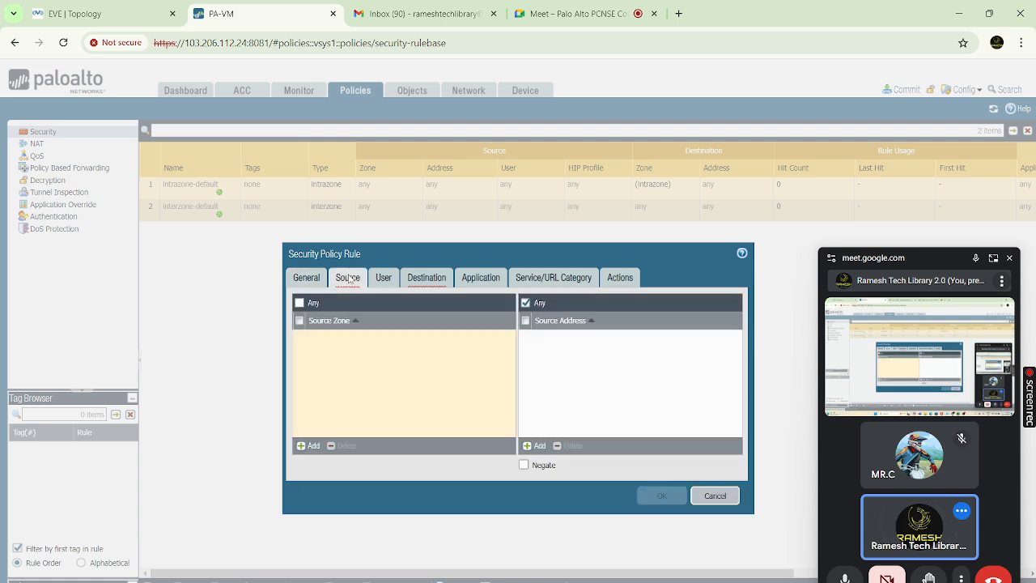
click(311, 445)
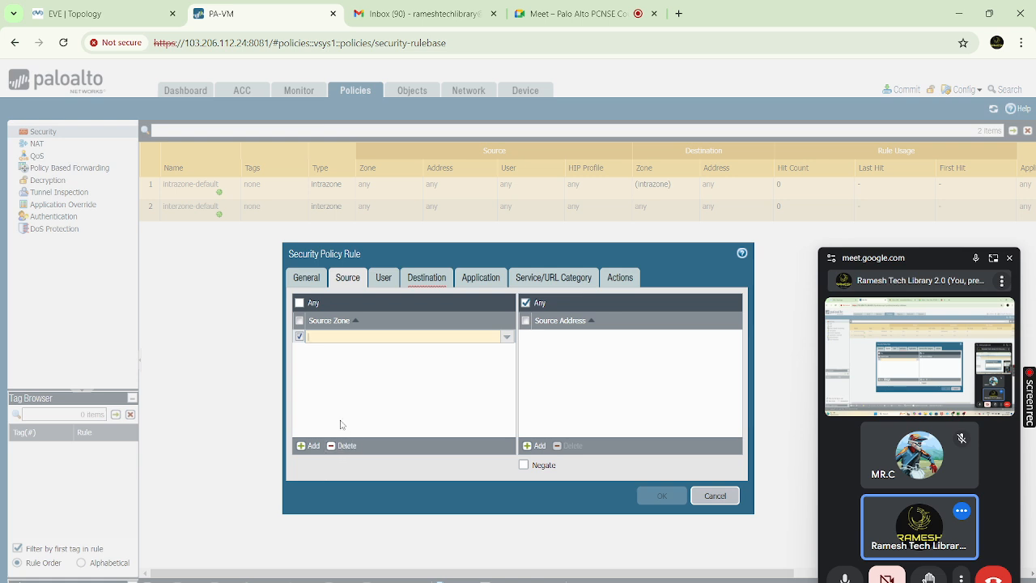
text(tra)
click(344, 445)
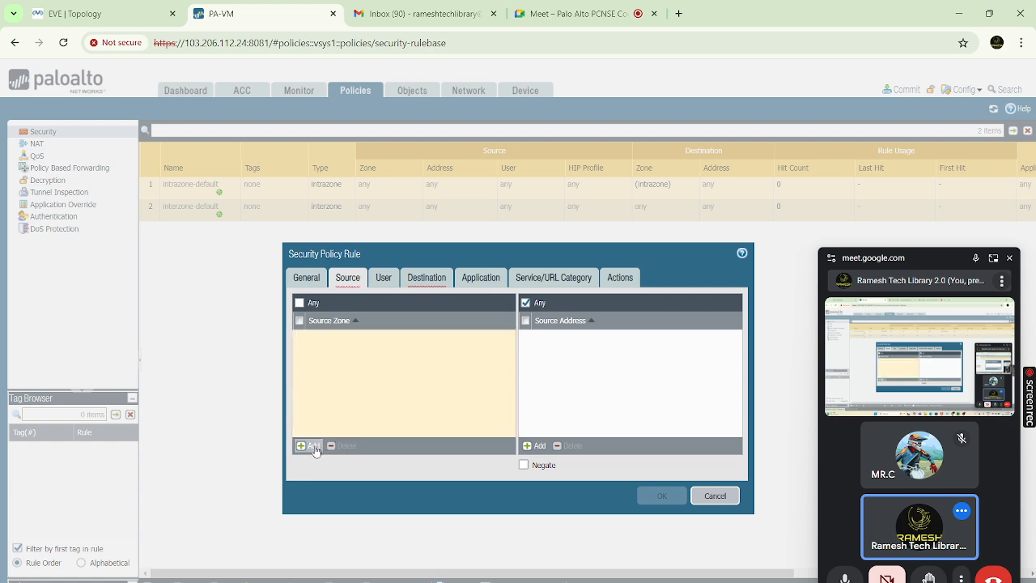
click(308, 447)
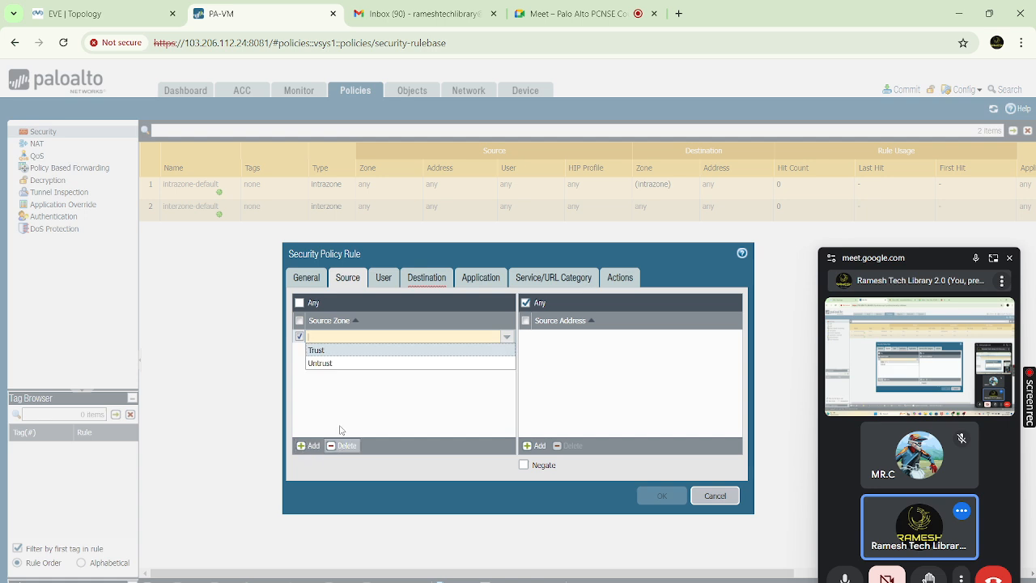
click(332, 351)
Set the destination zone to Untrust, confirm the Allow action, and save the rule
click(428, 279)
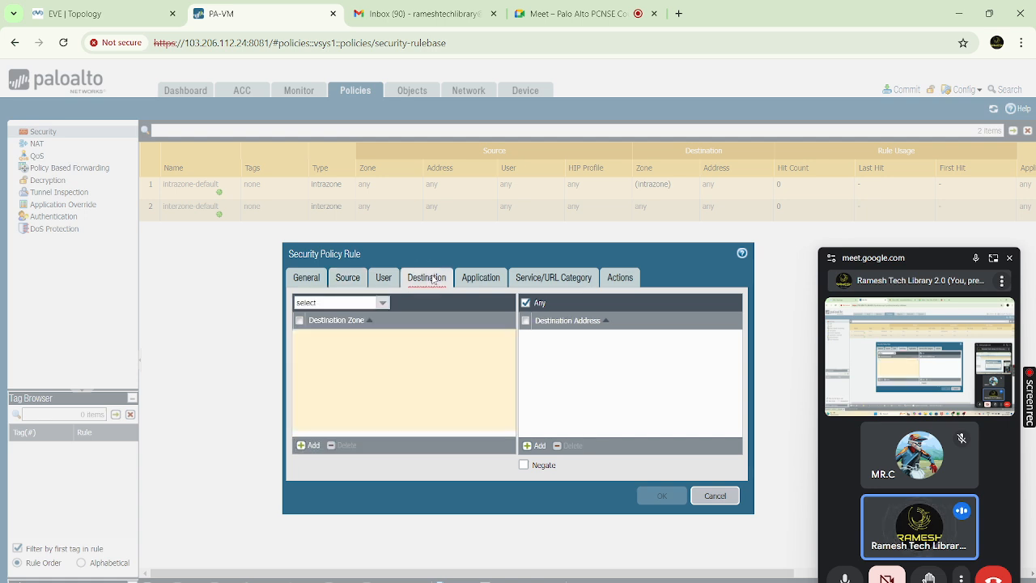
click(311, 445)
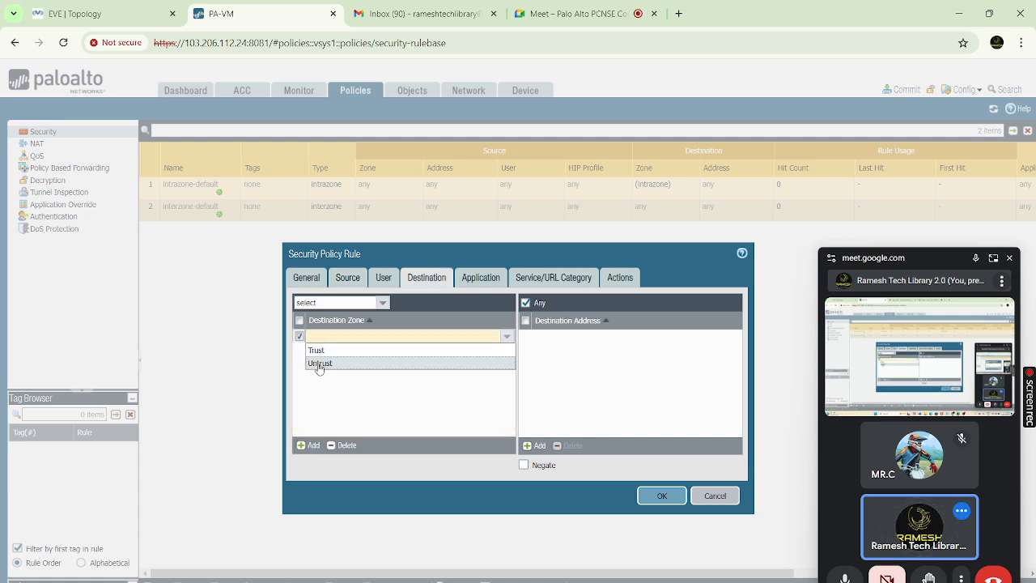
click(318, 363)
click(478, 279)
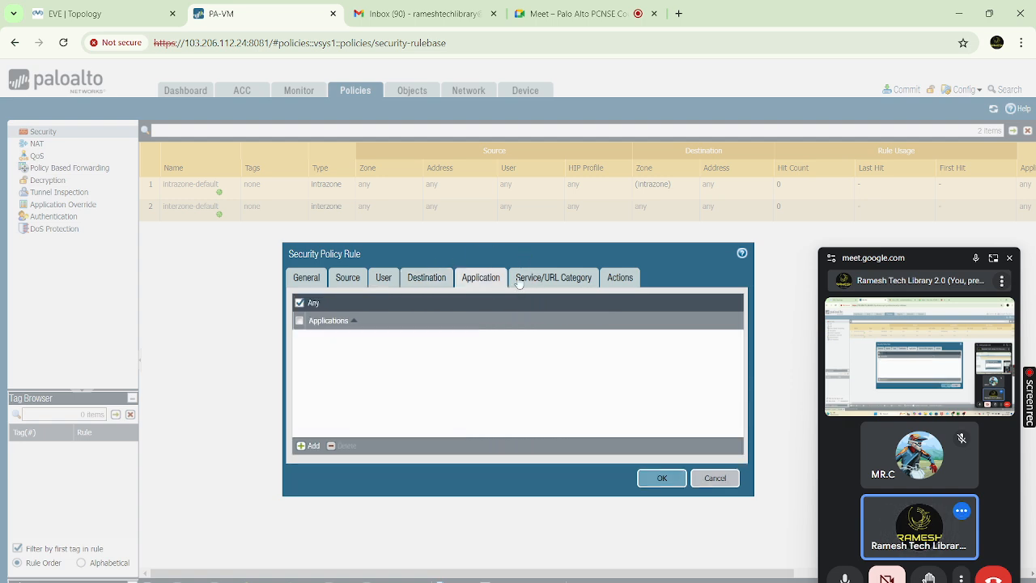
click(551, 278)
click(620, 280)
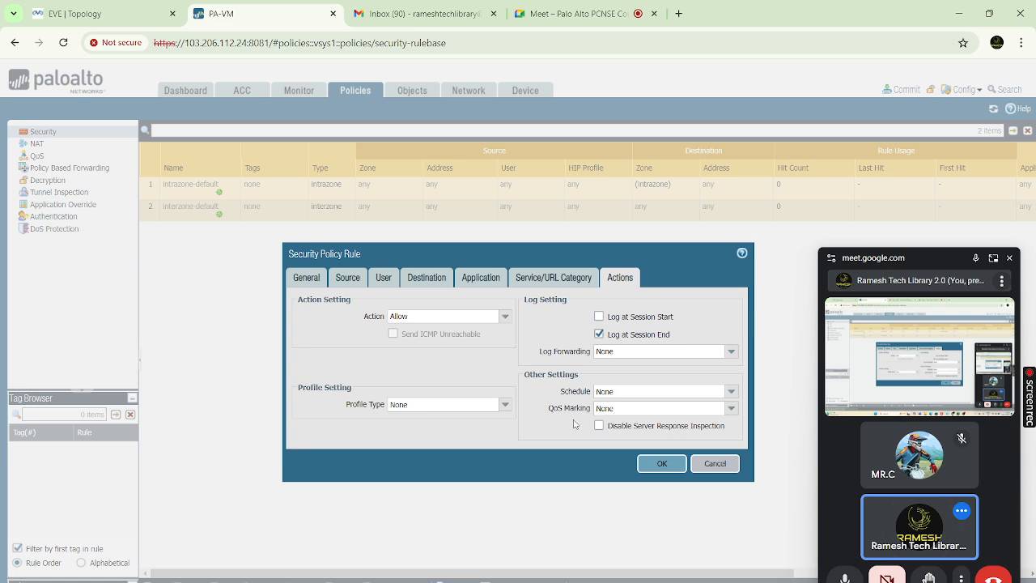
click(661, 463)
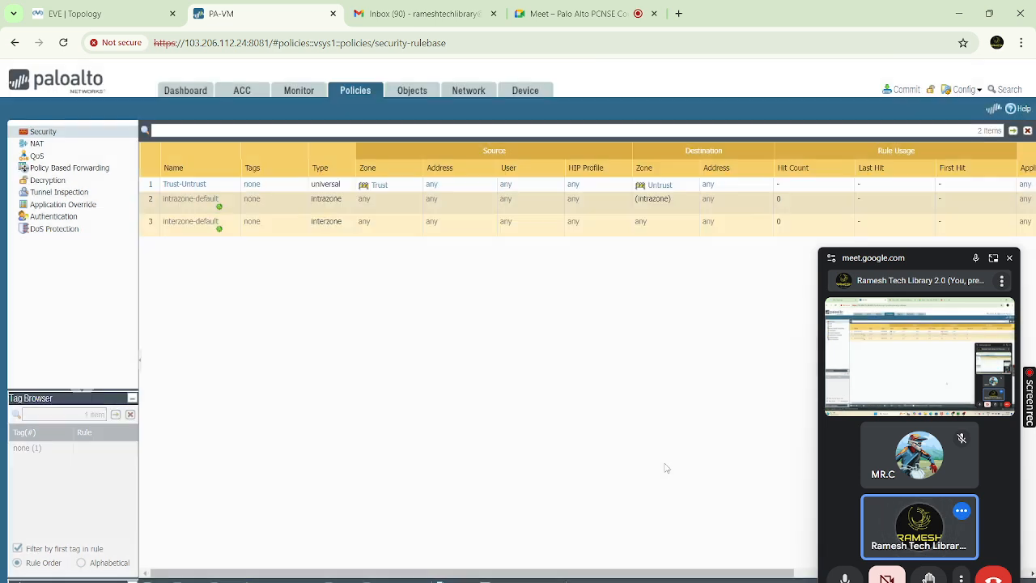
Create NAT rule Allow-NAT matching traffic from zone Trust to zone Untrust
click(37, 143)
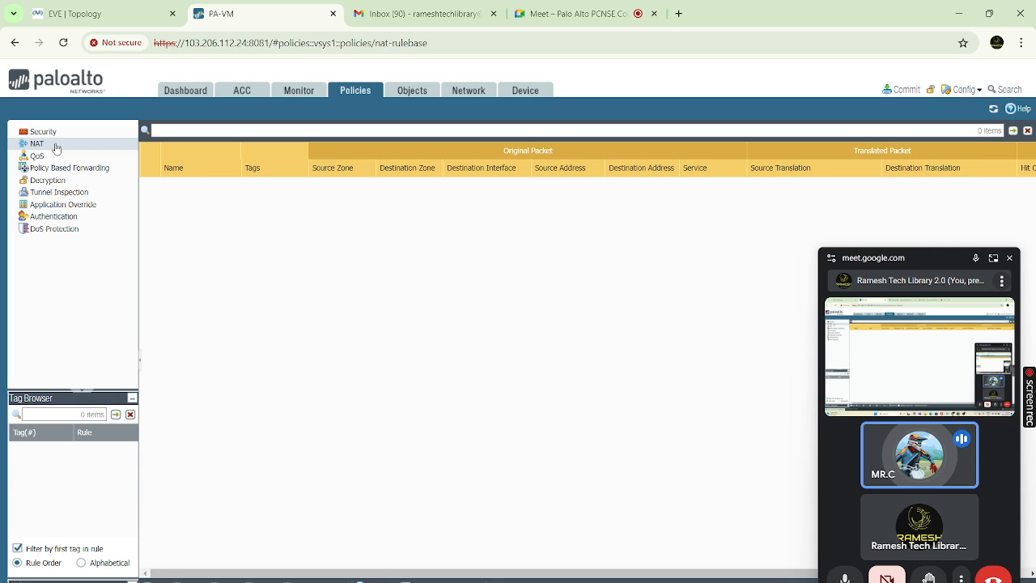
click(157, 574)
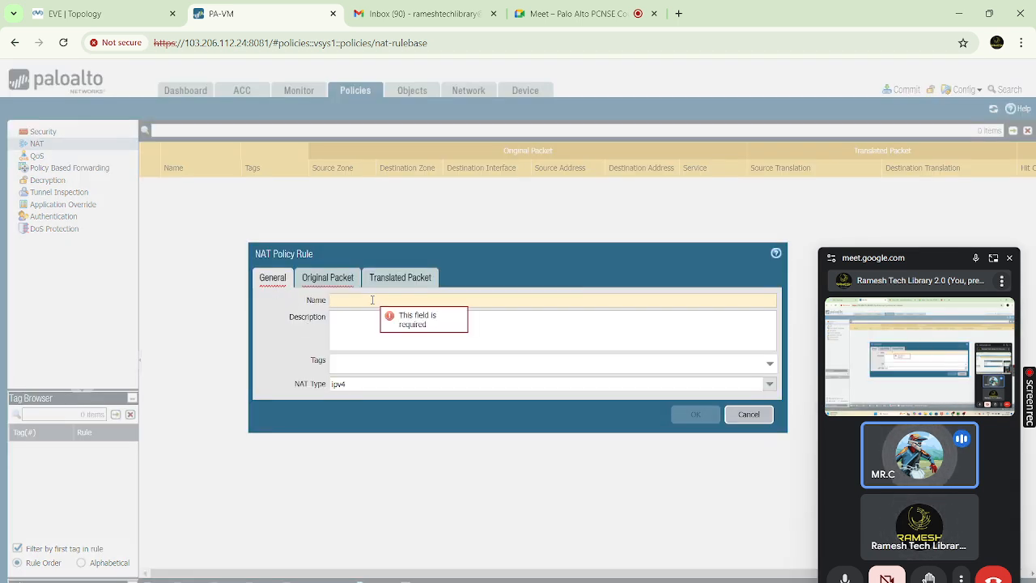
text(Allow)
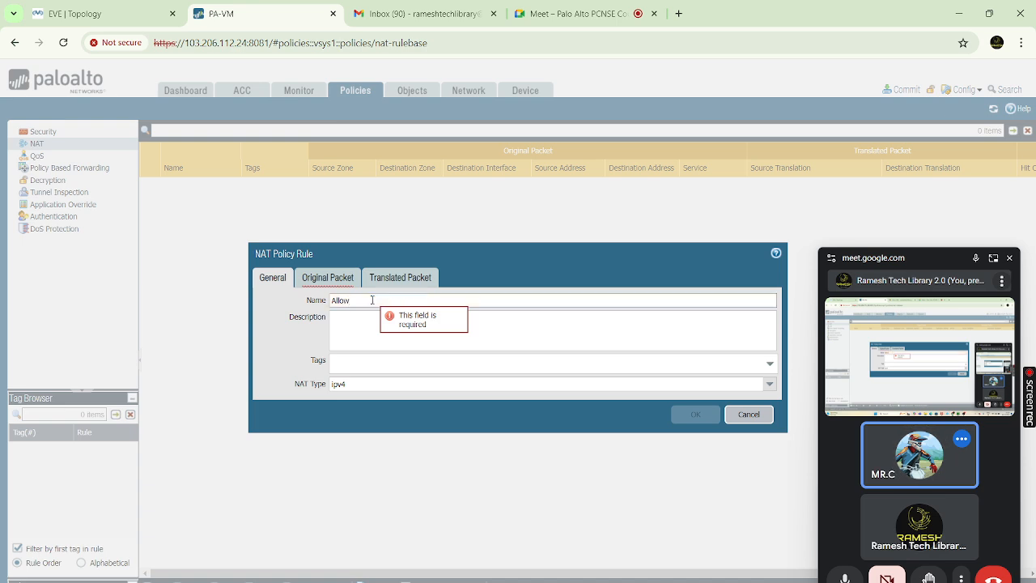
text(-NAT)
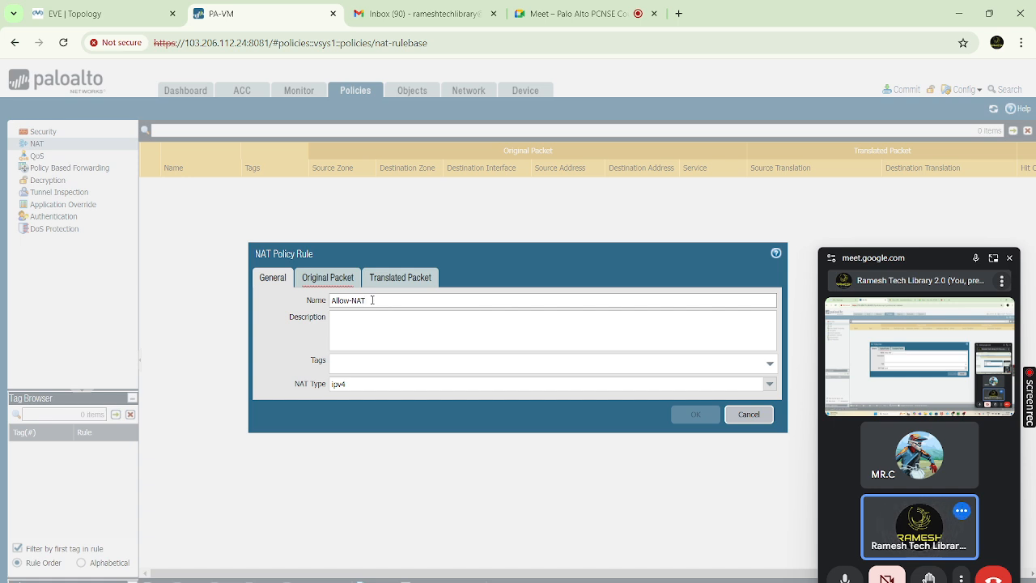
click(327, 277)
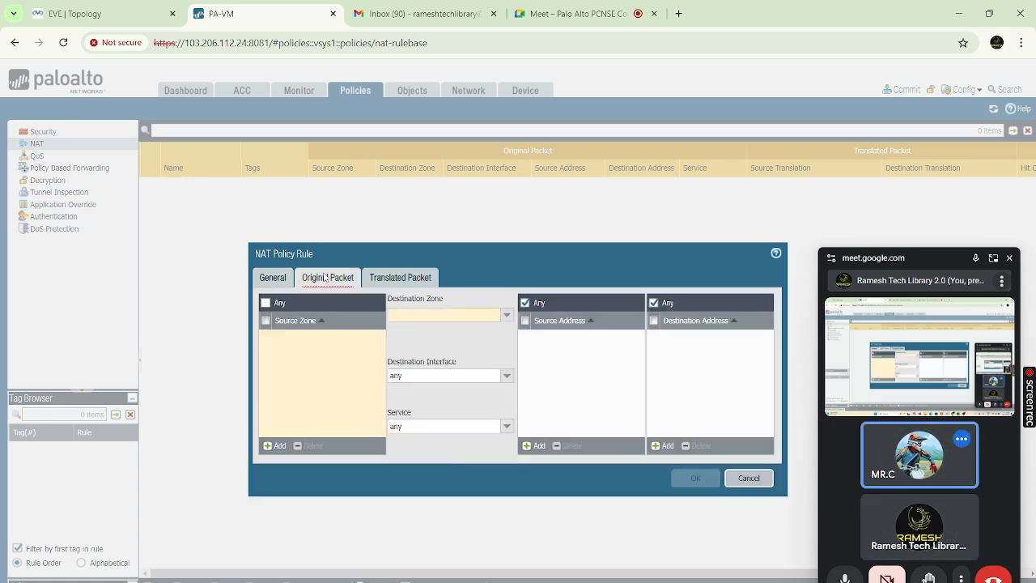
click(276, 446)
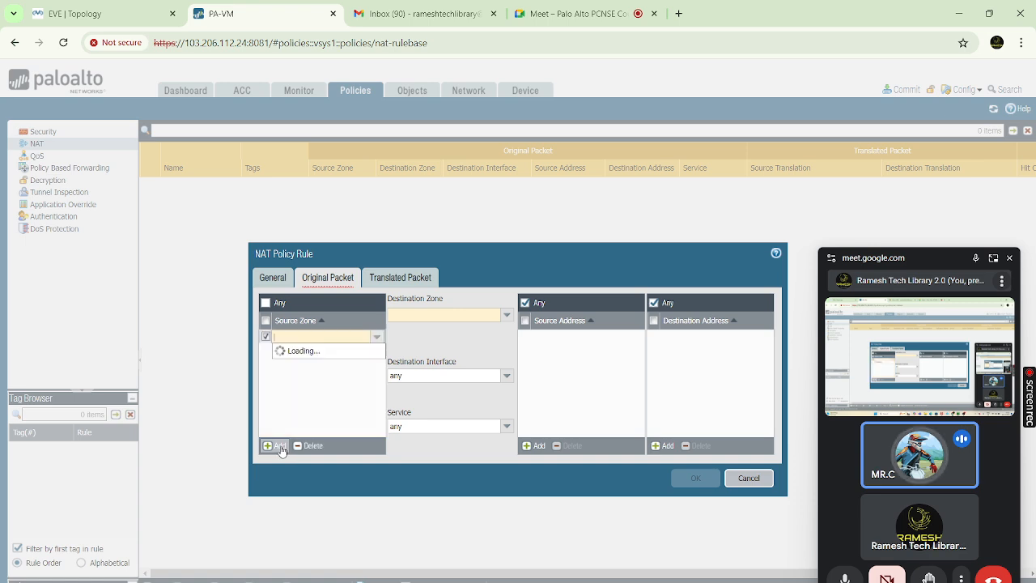
click(303, 352)
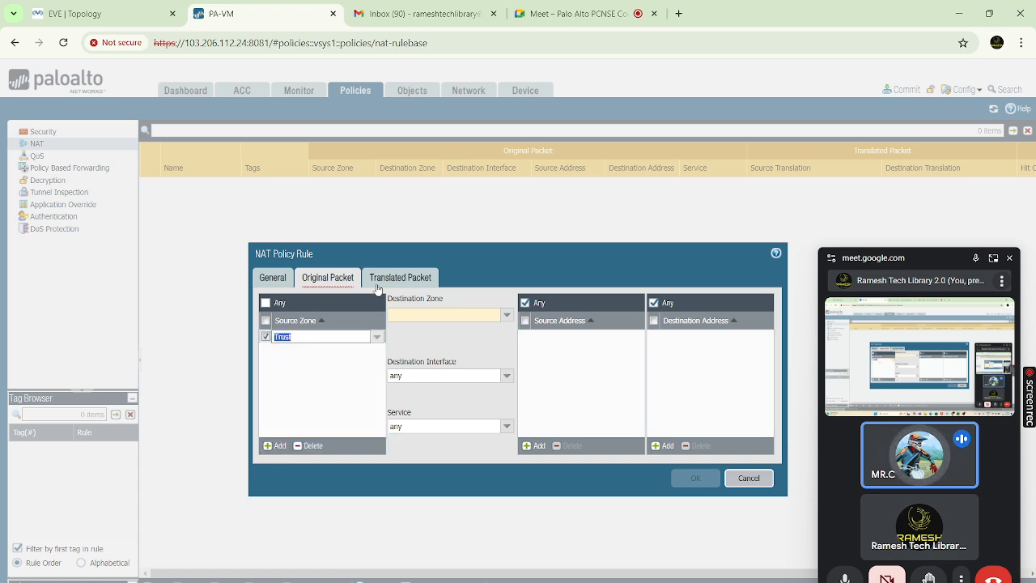
click(506, 315)
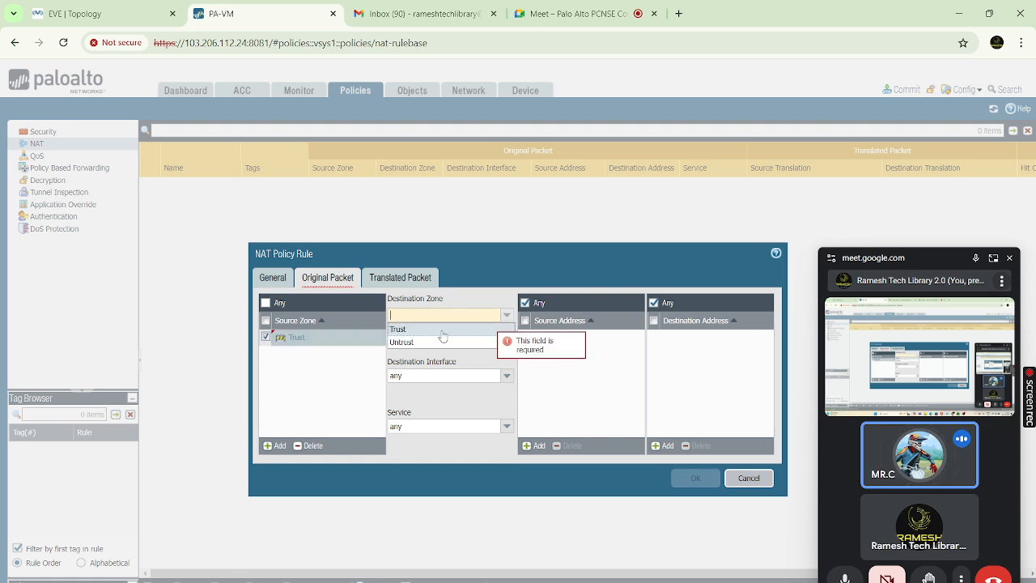
click(412, 345)
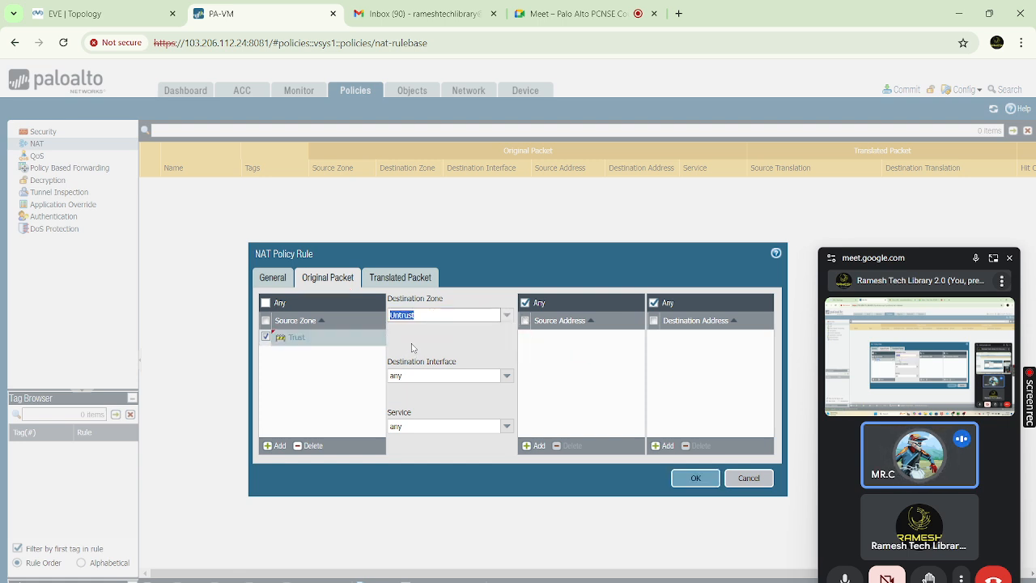
Translate sources with Dynamic IP And Port to ethernet1/2's interface address, save, and commit
click(405, 278)
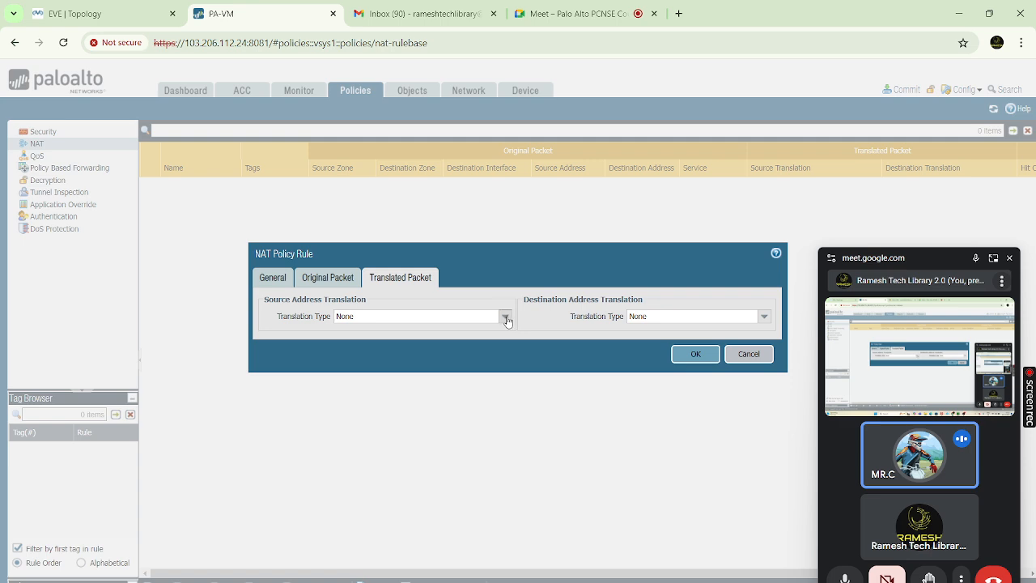
click(504, 315)
click(394, 331)
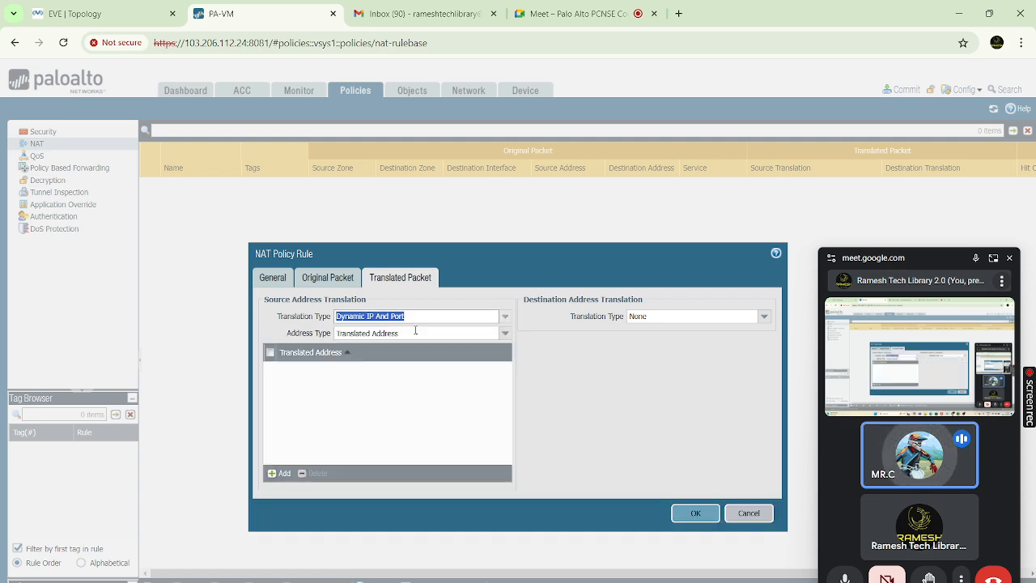
click(506, 335)
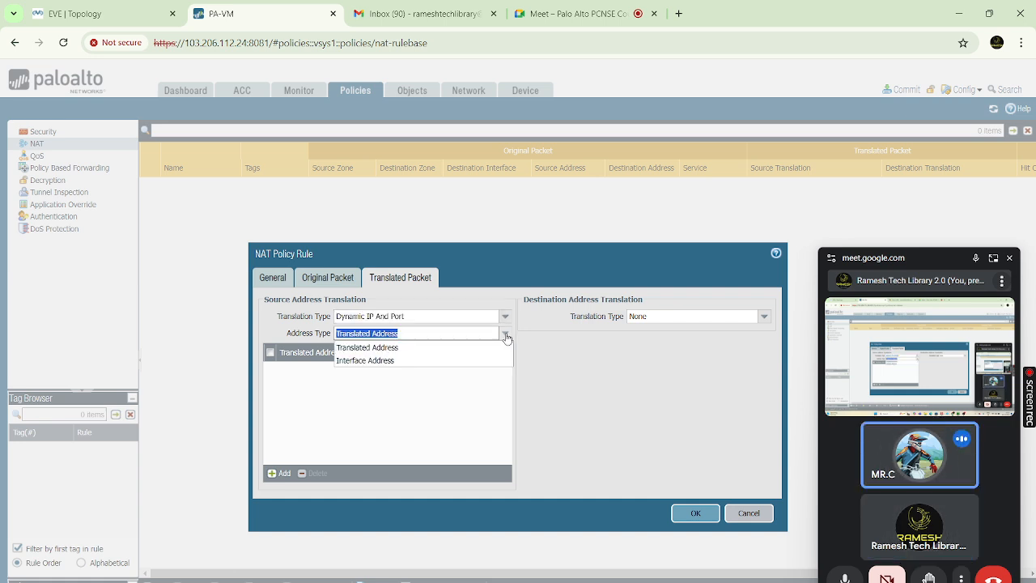
click(380, 359)
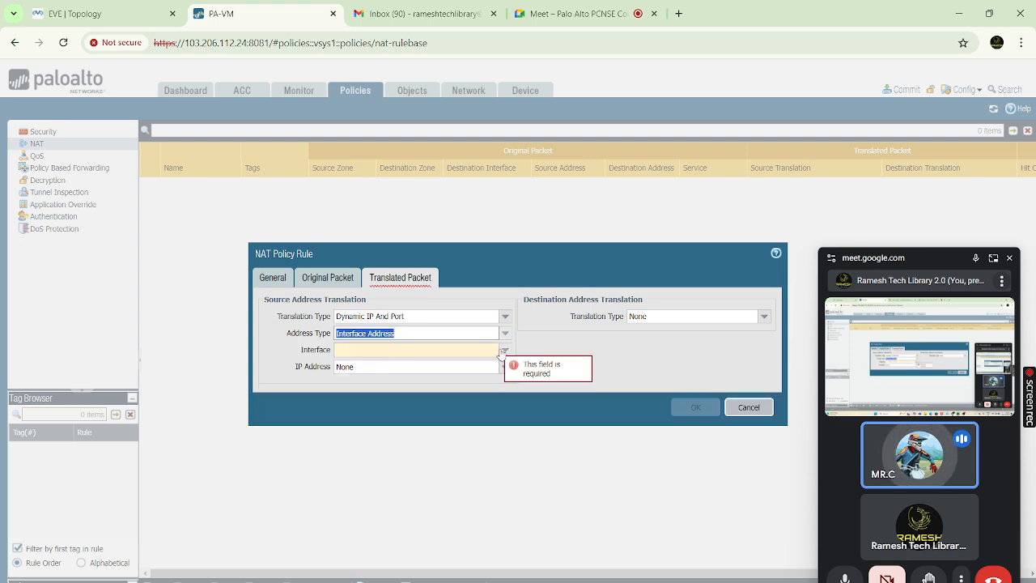
click(505, 349)
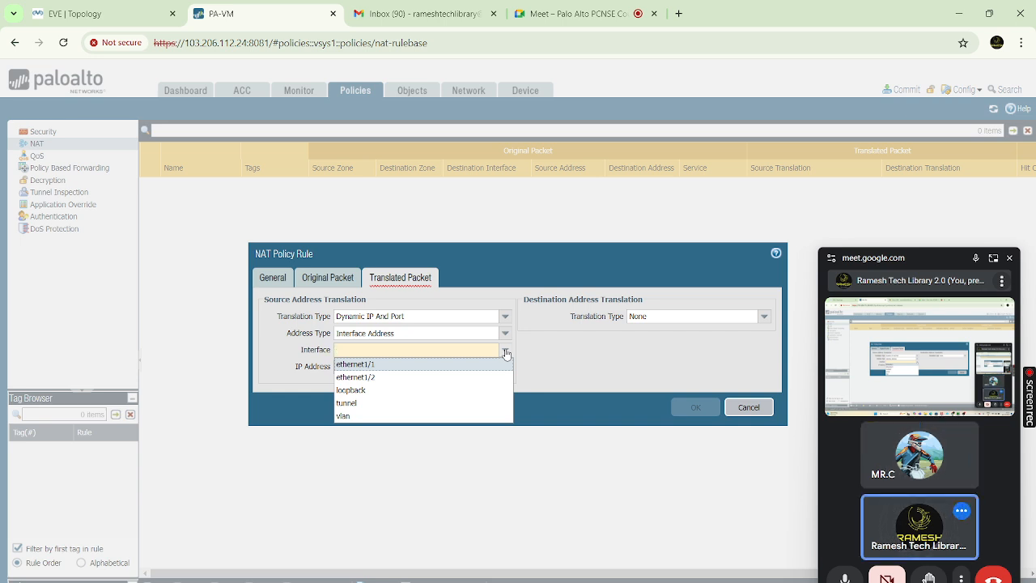
click(374, 378)
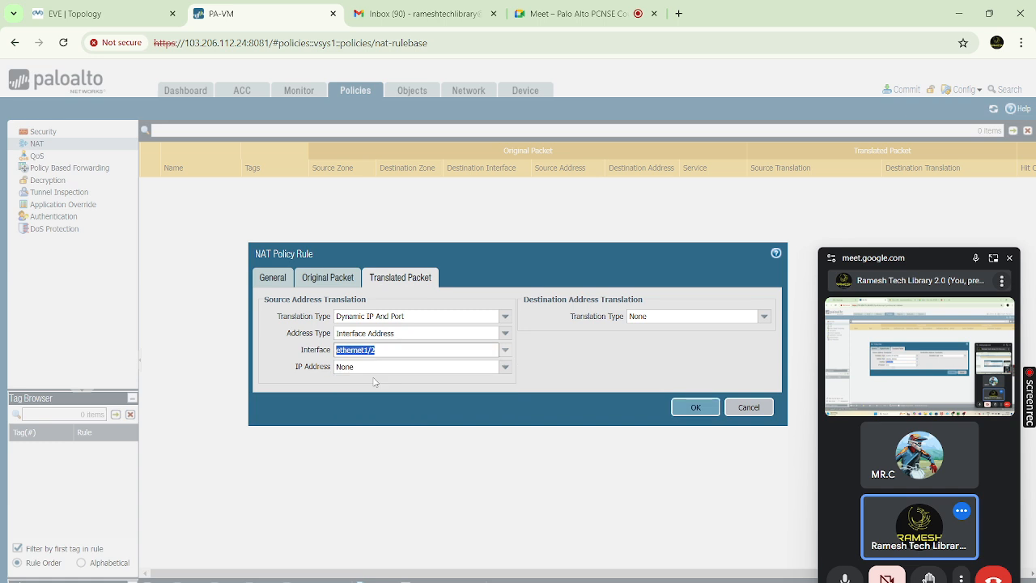
click(693, 408)
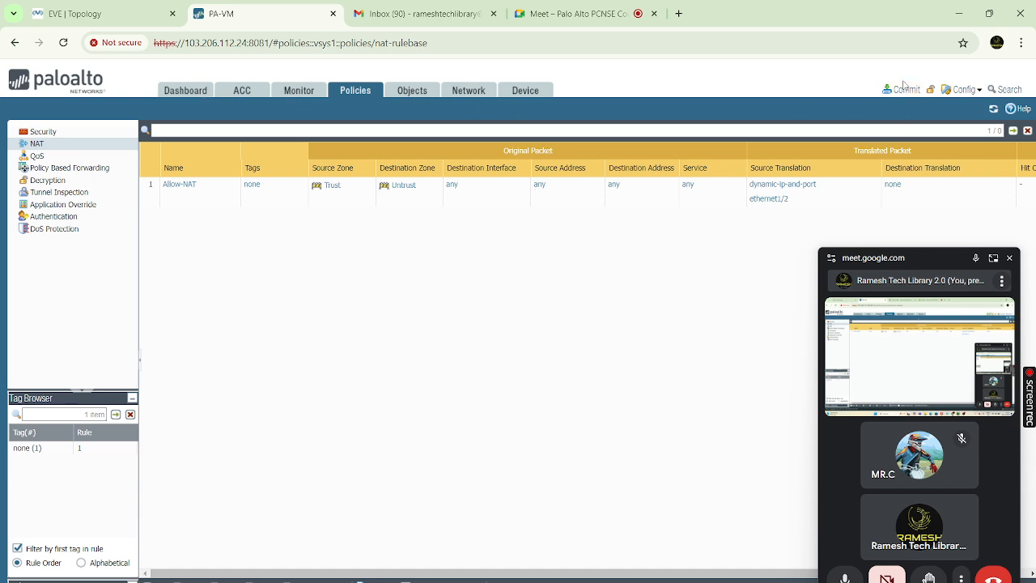
click(905, 89)
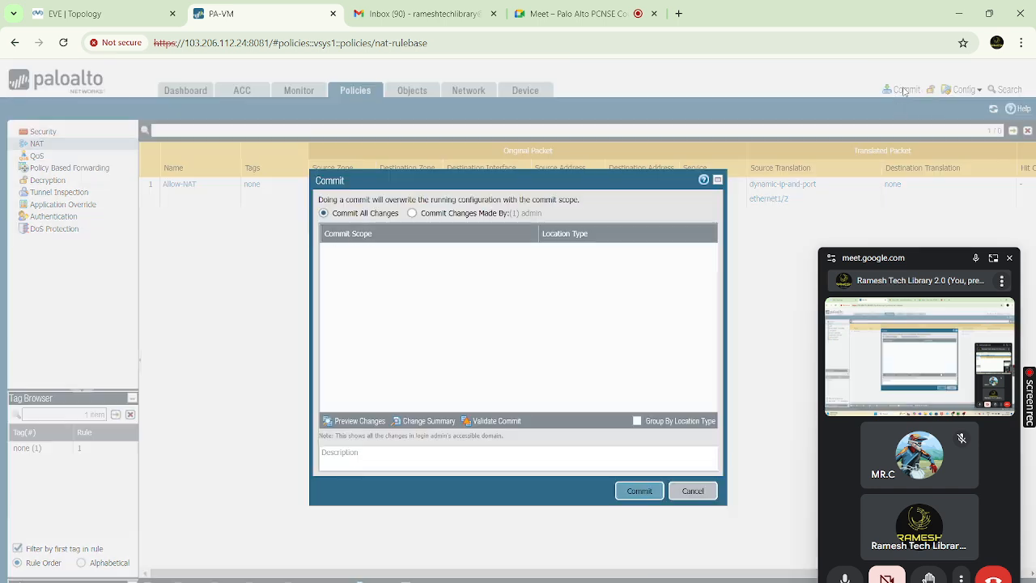
click(641, 492)
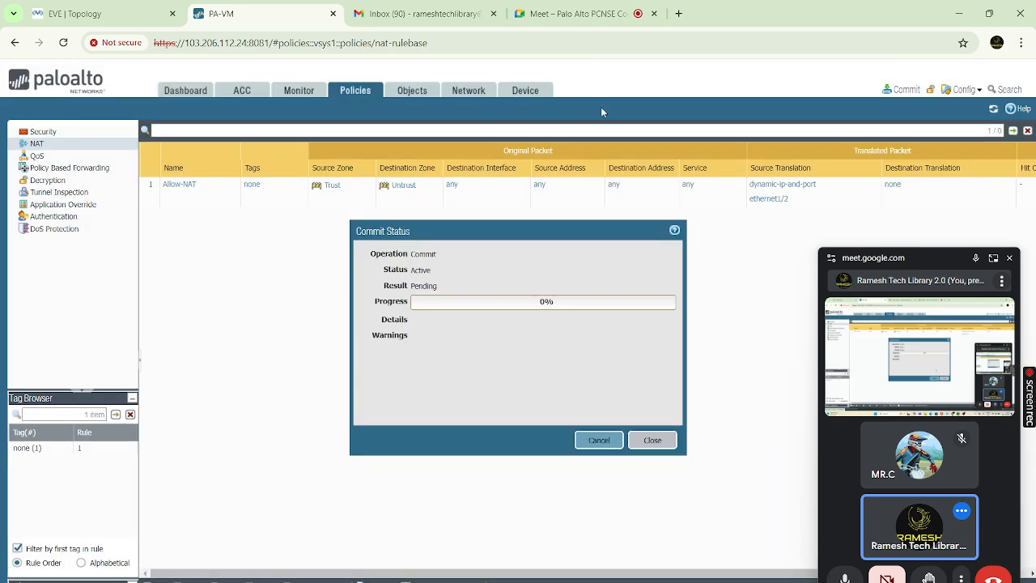
Launch the Win machine's UltraVNC console from the EVE topology, then return to the PA-VM firewall
click(99, 15)
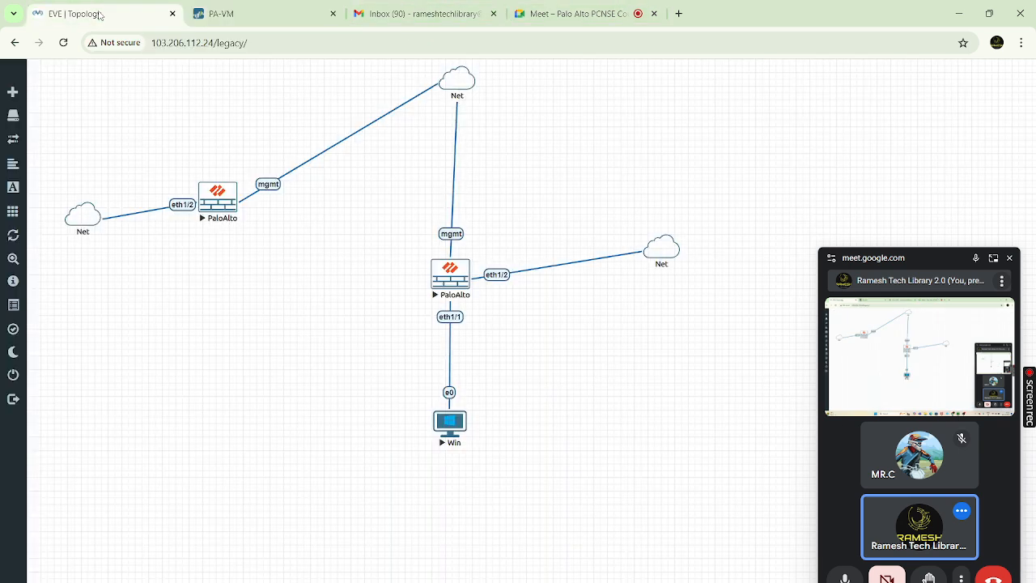
click(451, 427)
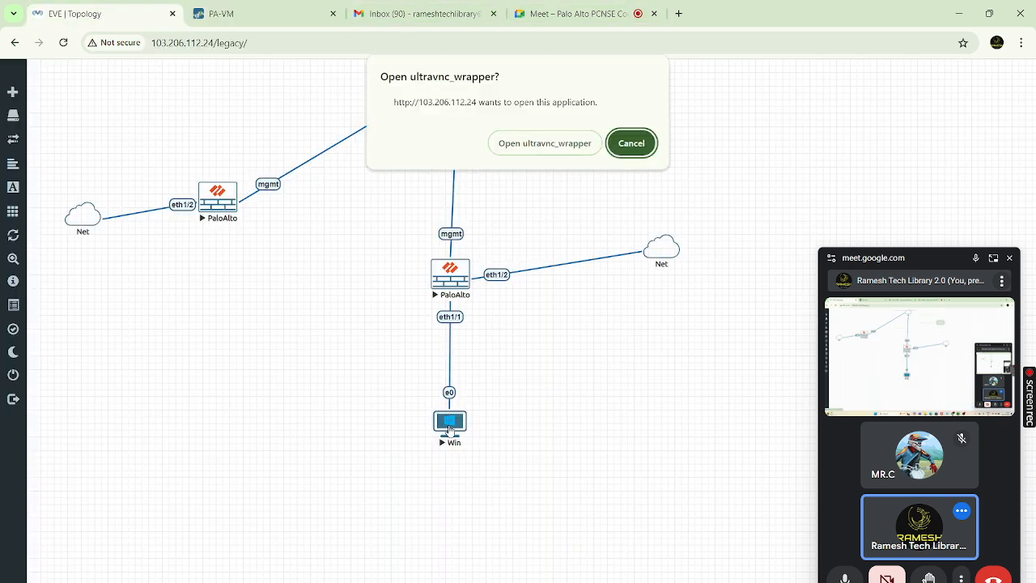
click(545, 142)
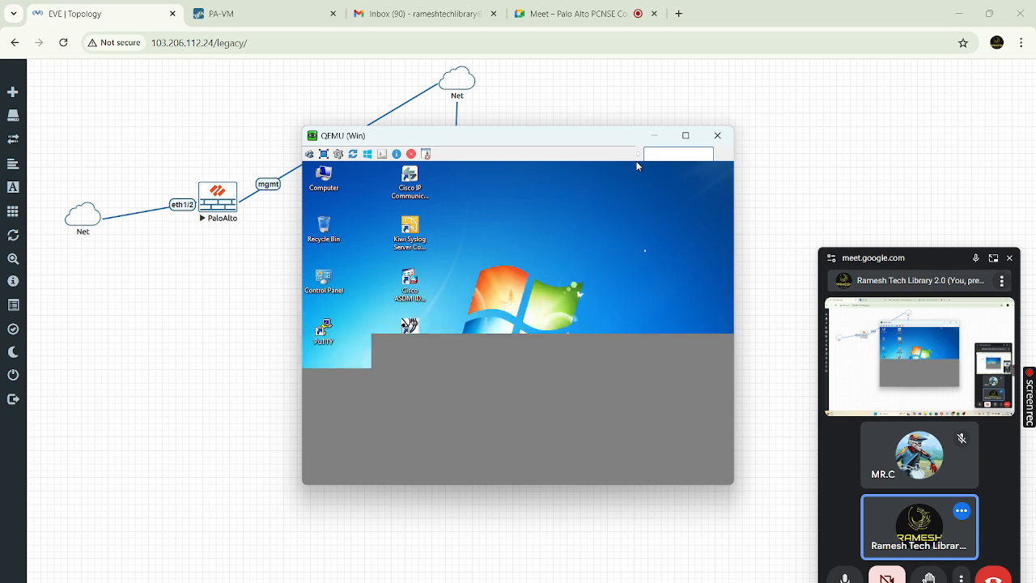
mouse_move(686, 139)
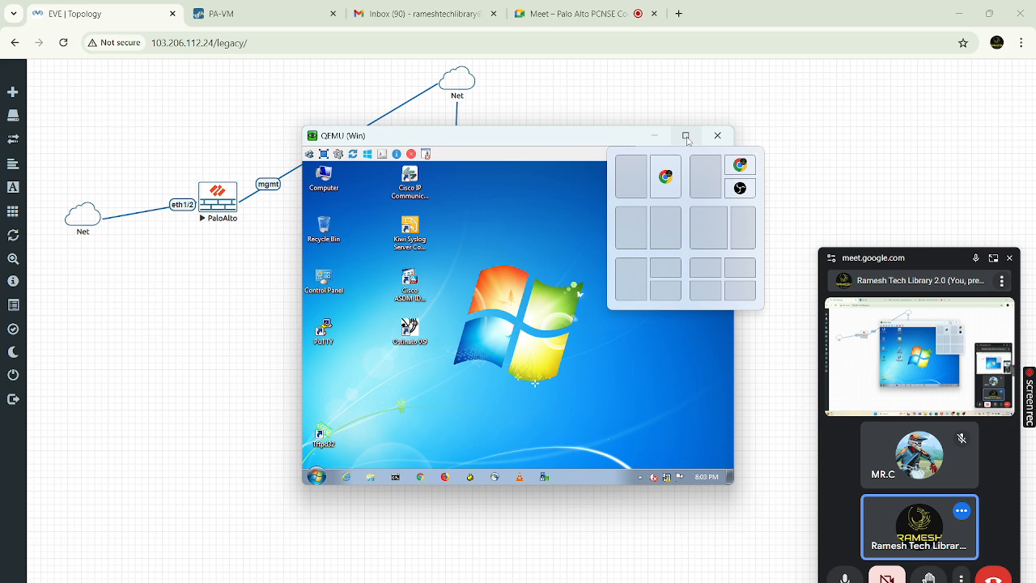
click(274, 10)
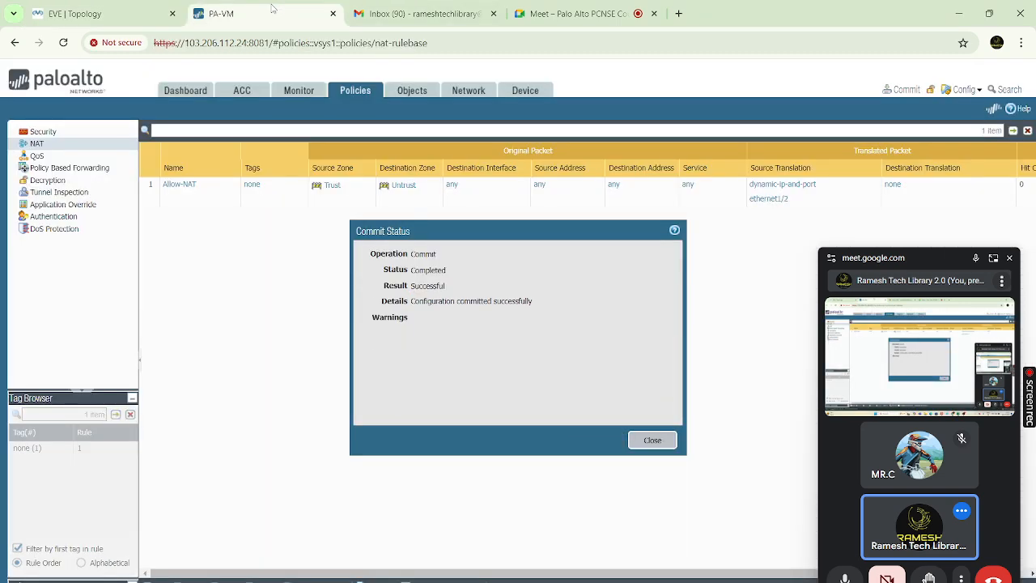
Close the successful Commit Status report to reveal the Allow-NAT rule
click(644, 440)
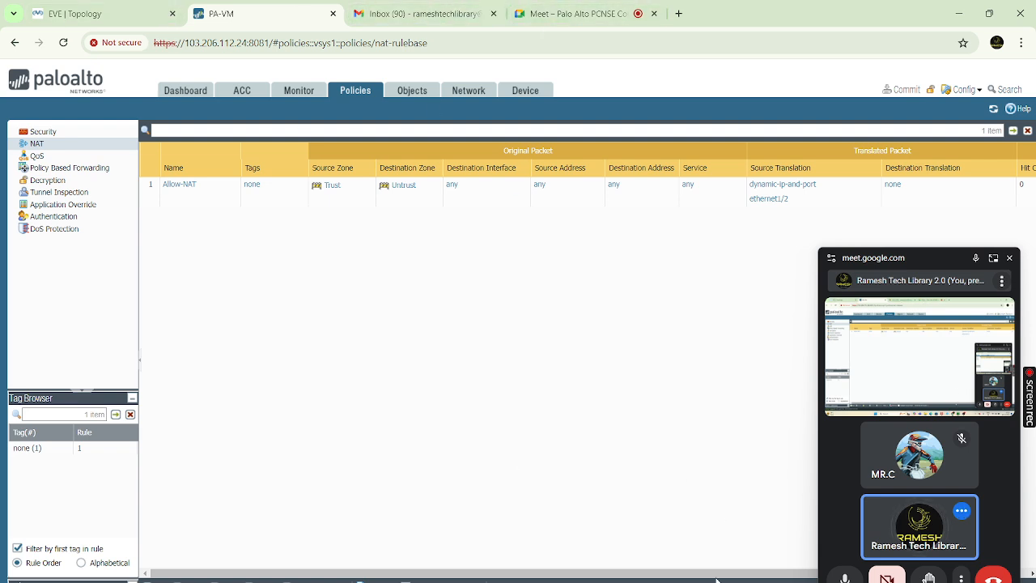
Raise the QEMU Windows 7 window and check its network: unidentified network, no network access
mouse_move(723, 567)
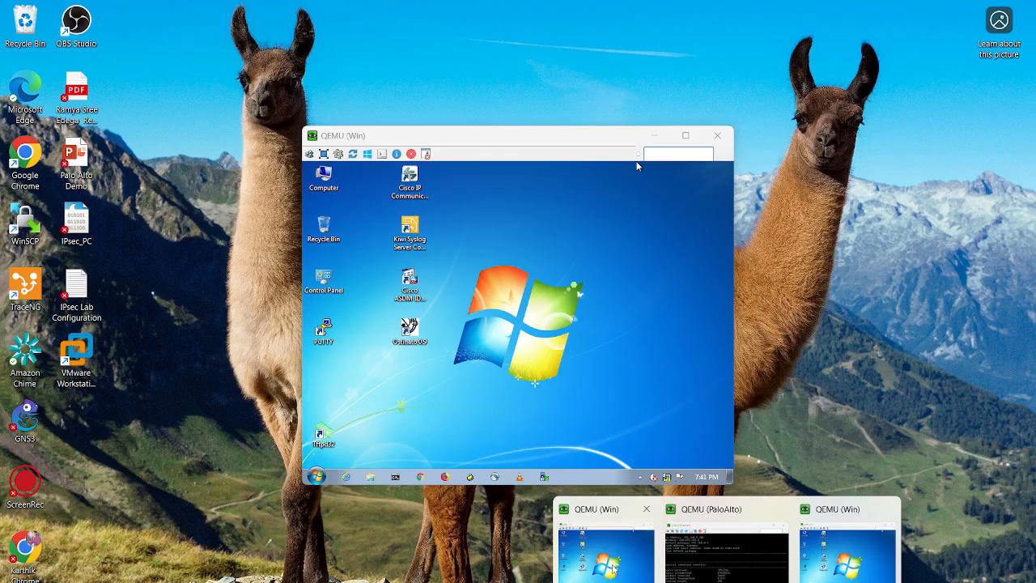
click(612, 570)
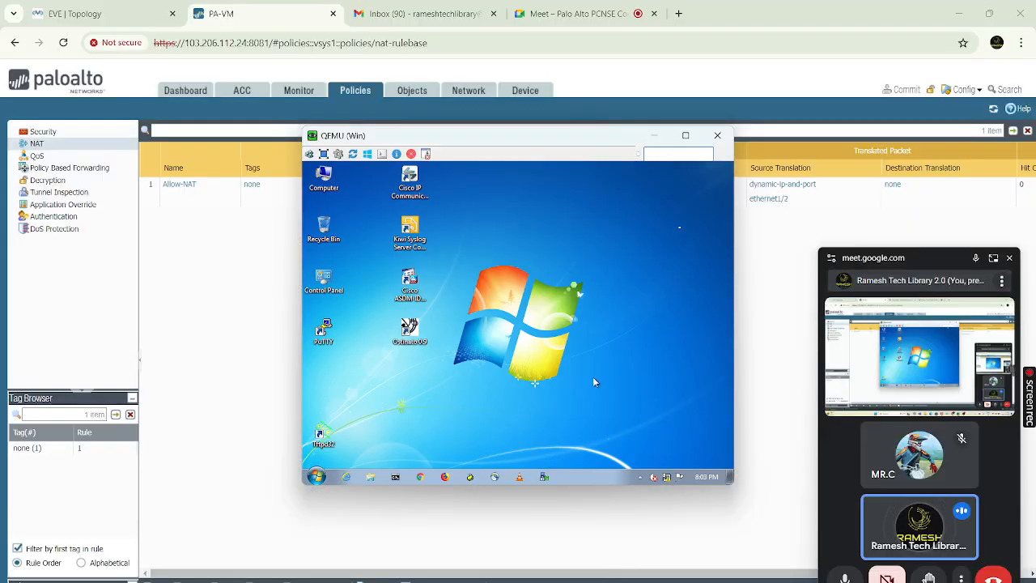
click(717, 137)
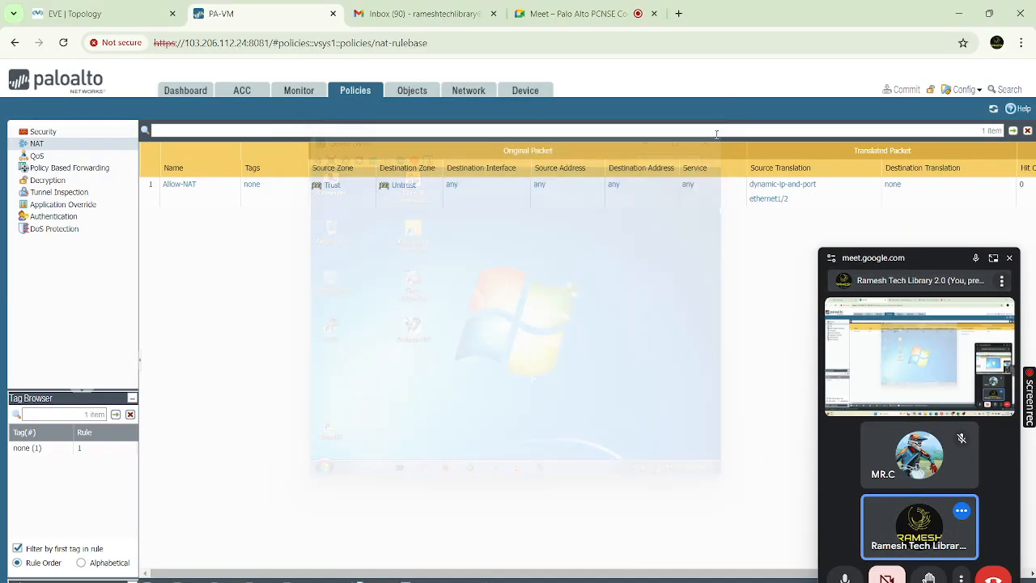
mouse_move(726, 579)
click(804, 565)
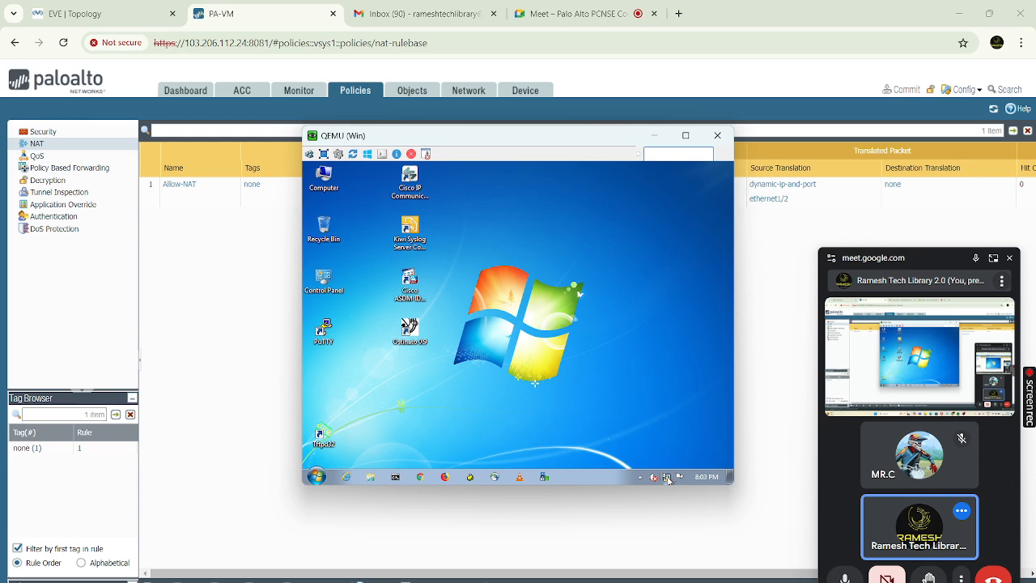
click(668, 479)
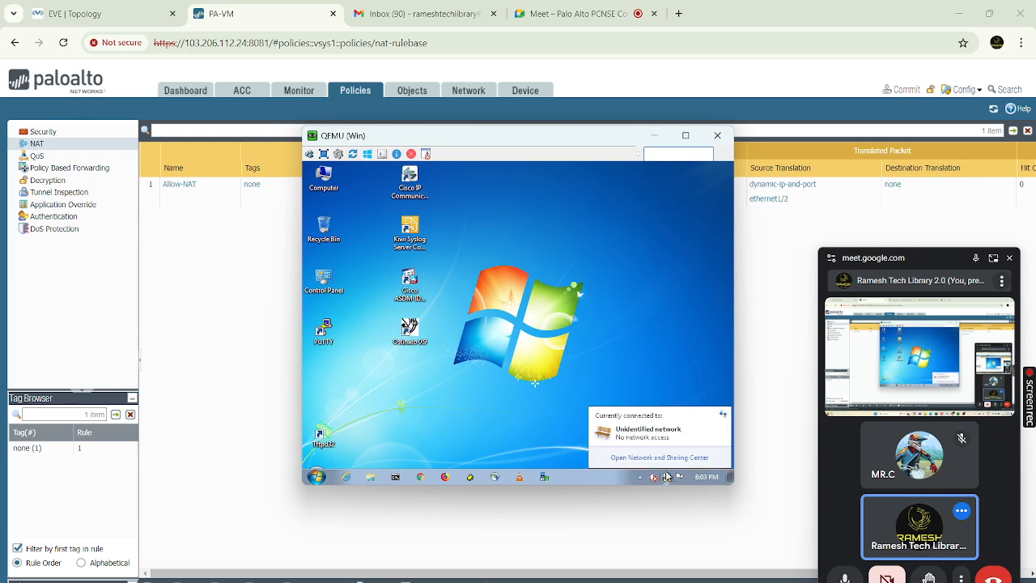
Review the Local Area Connection details, then open its Internet Protocol Version 4 (TCP/IPv4) properties
click(676, 458)
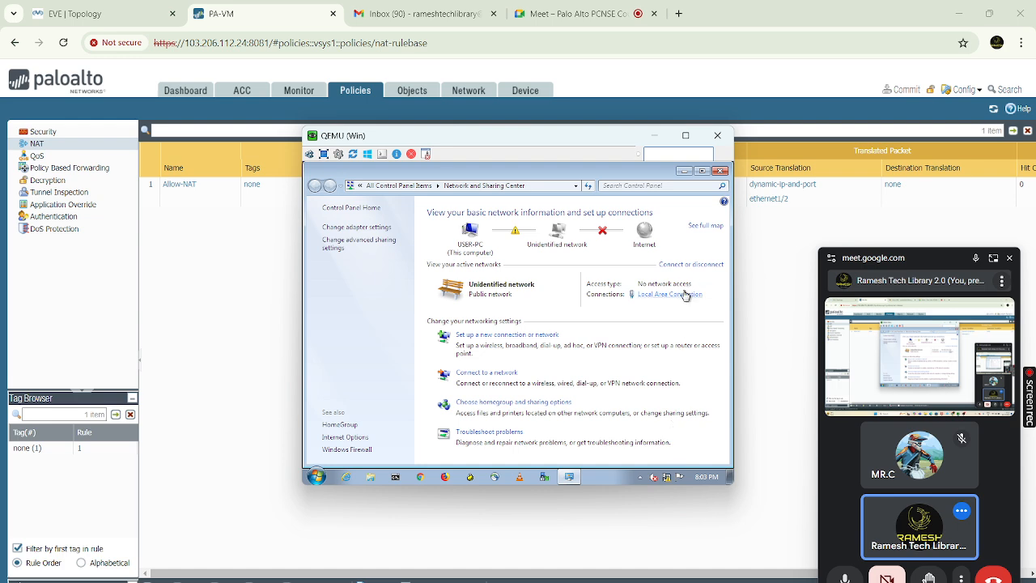
click(685, 297)
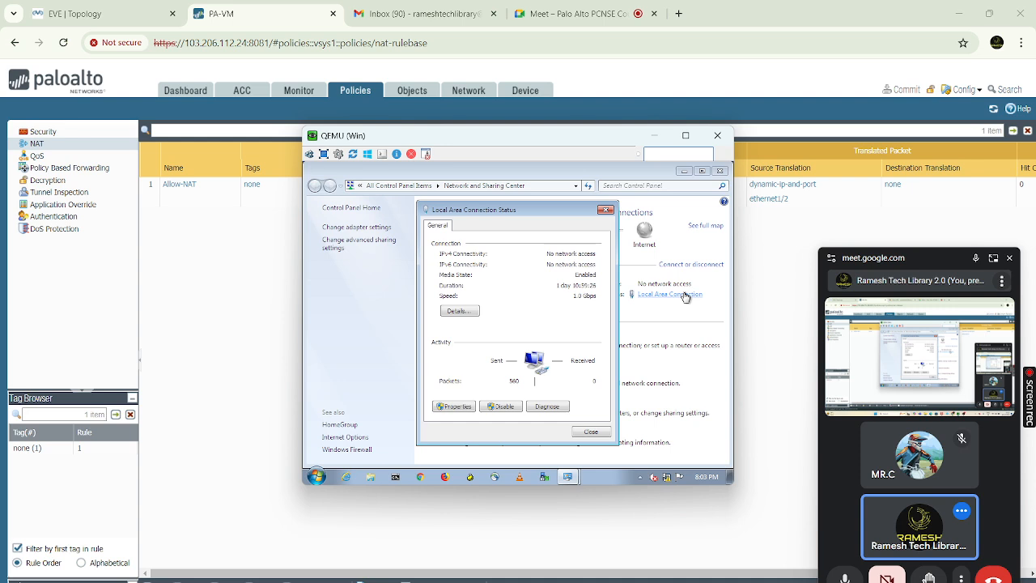
click(473, 312)
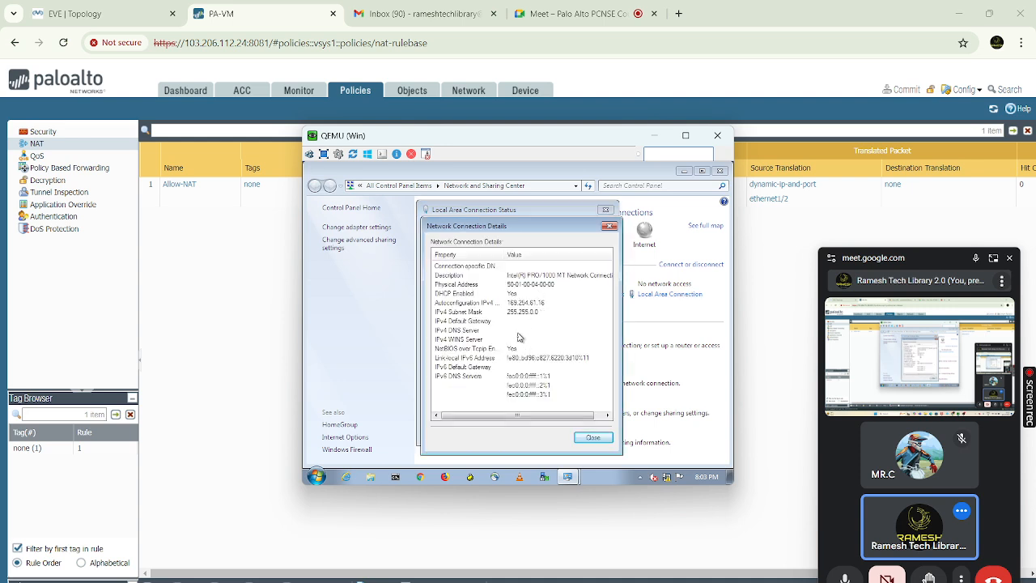
click(610, 227)
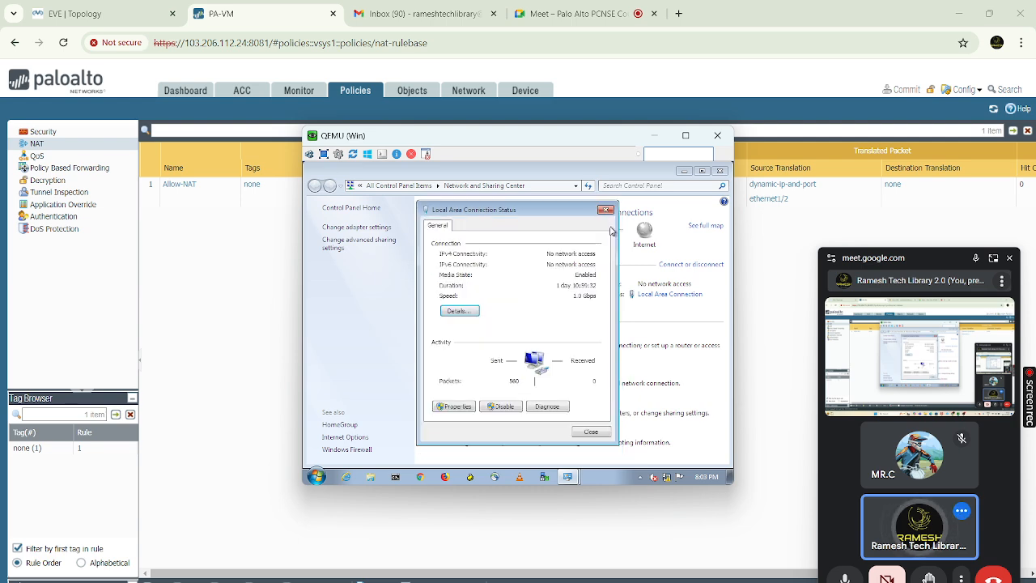
click(455, 407)
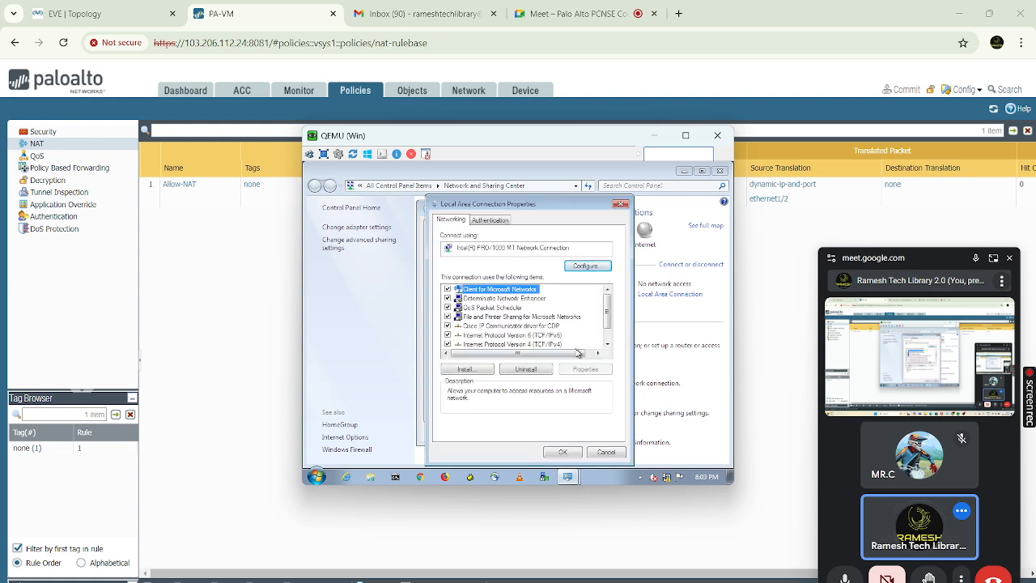
click(557, 345)
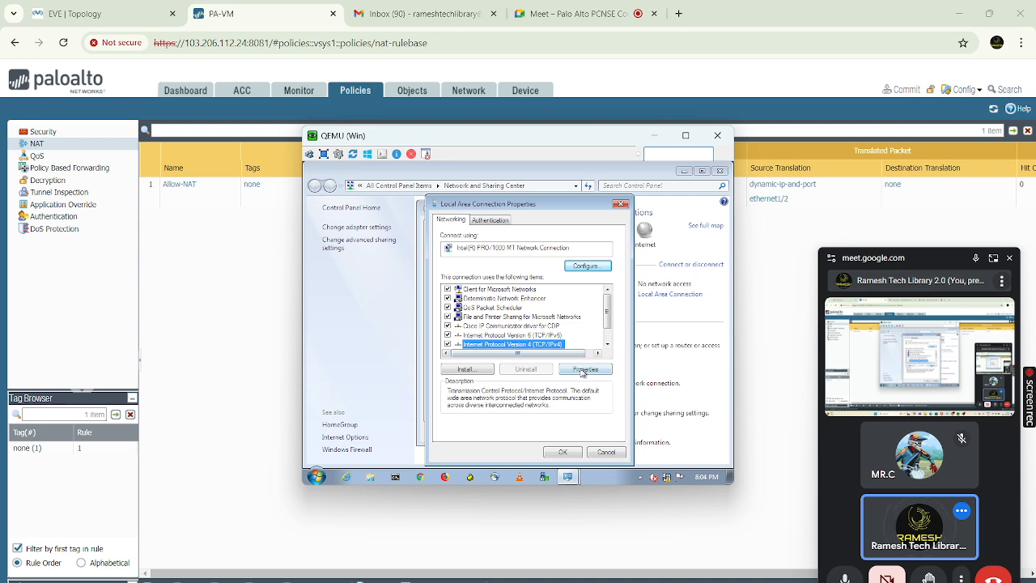
click(584, 369)
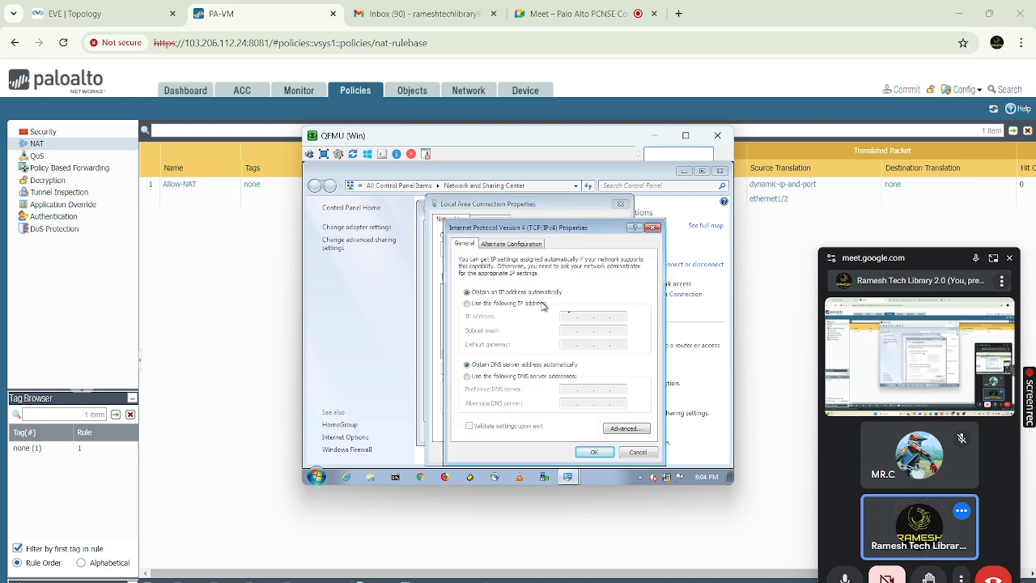
Assign static IP 192.168.10.1, mask 255.255.255.0, gateway 192.168.10.10, DNS 8.8.8.8 and 4.4.2.2
click(467, 304)
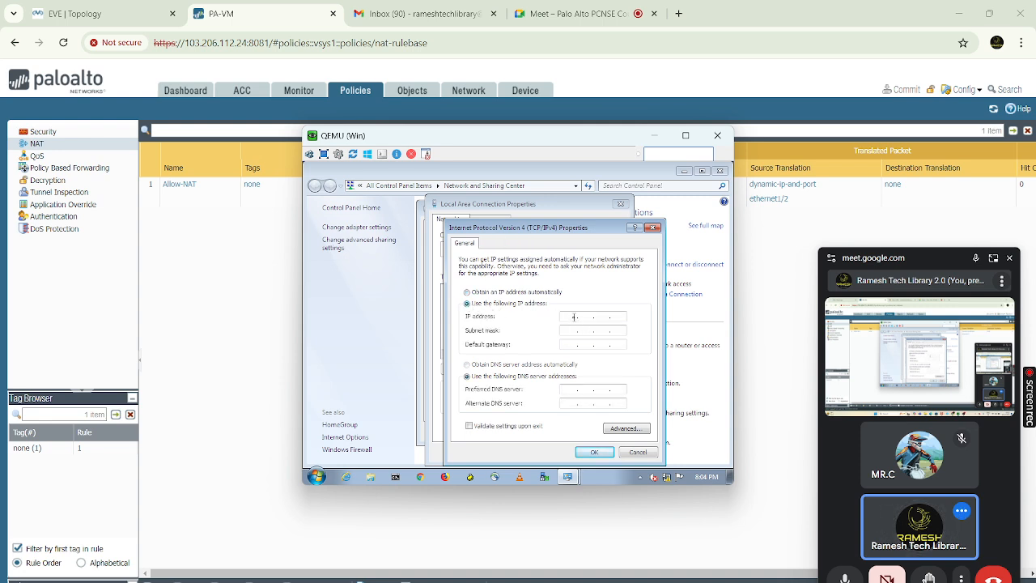
text(192 . )
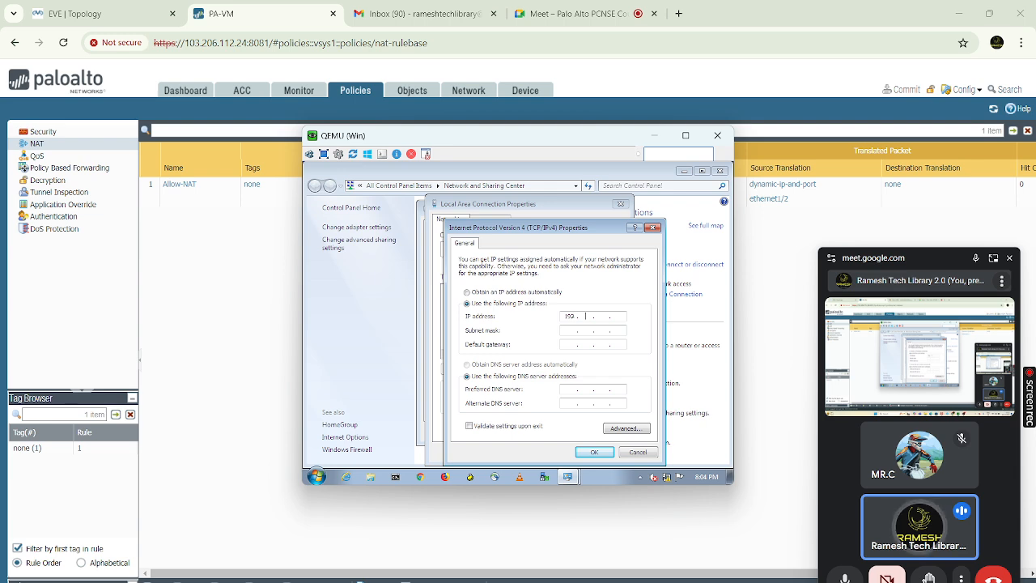
text(168)
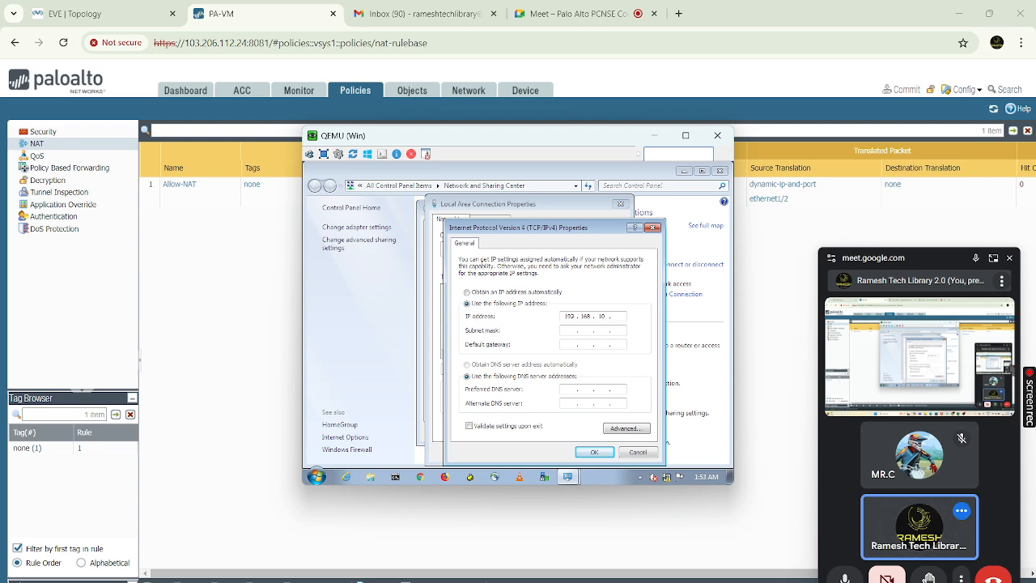
text(1)
key(Tab)
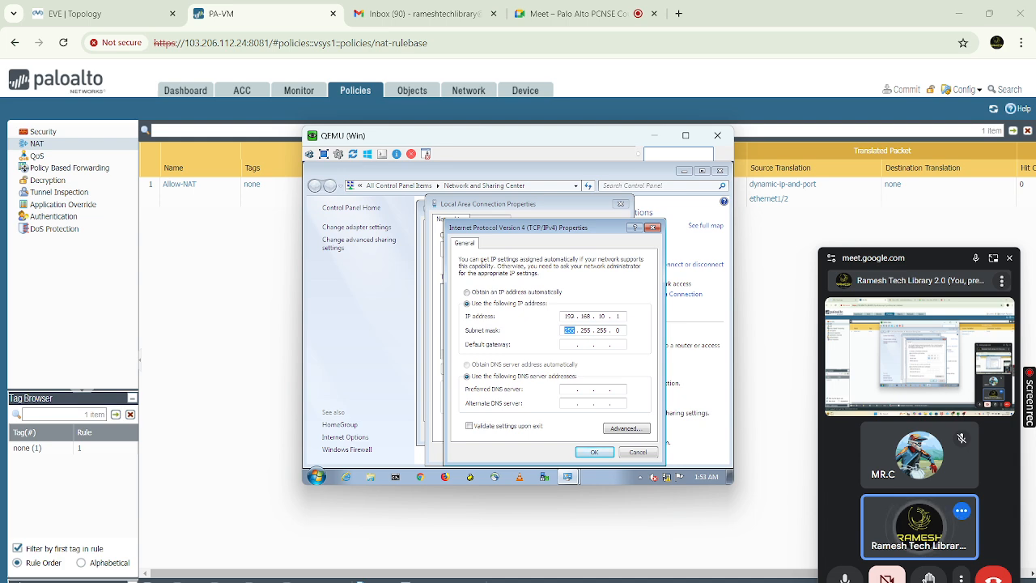
key(Tab)
text(192 . 16)
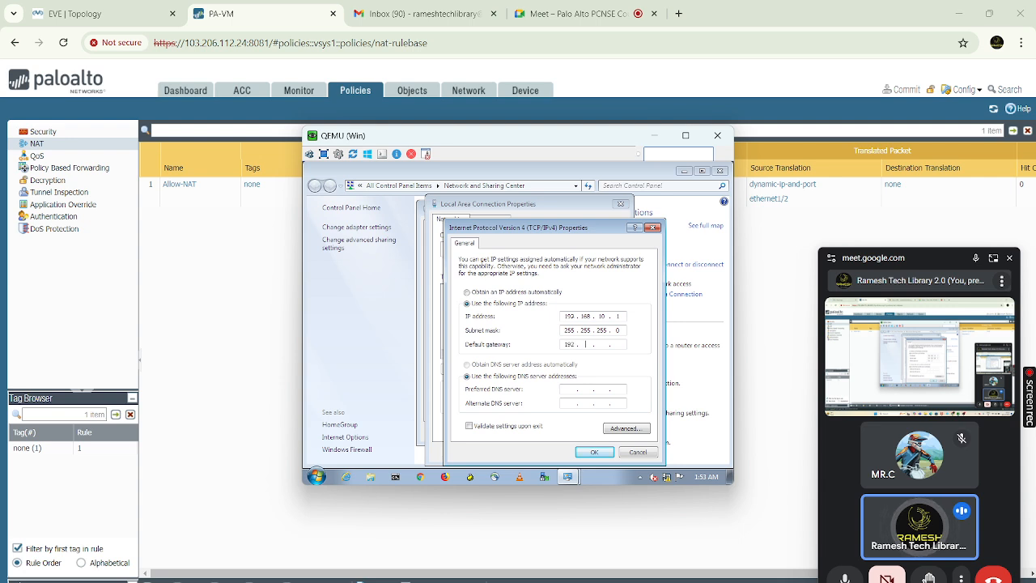
text(8 . 10 . 10)
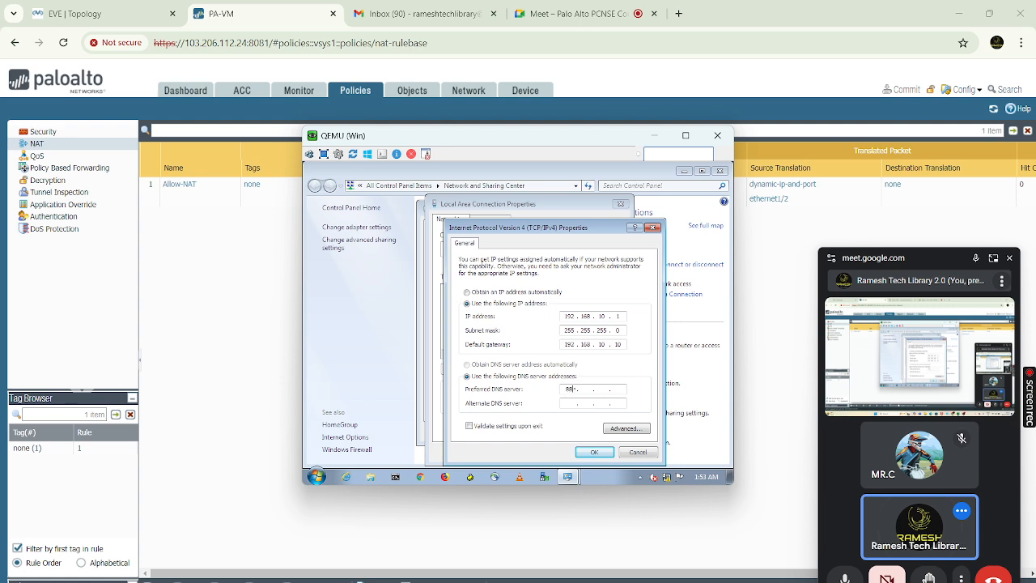
key(Num_Lock)
text(.4.2.2)
click(587, 451)
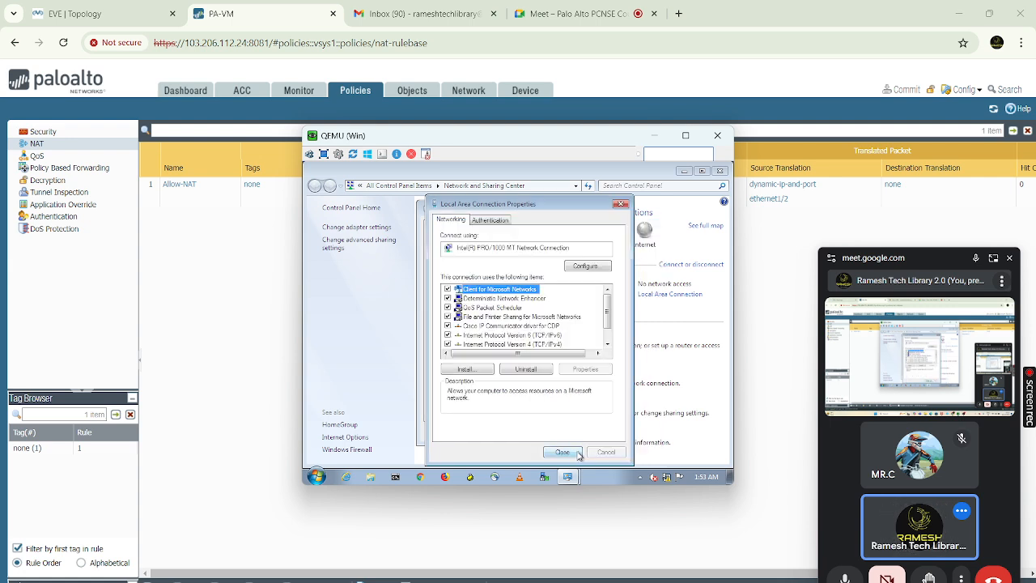
Close the adapter dialogs, mark the network as Home and complete the homegroup wizard
click(578, 453)
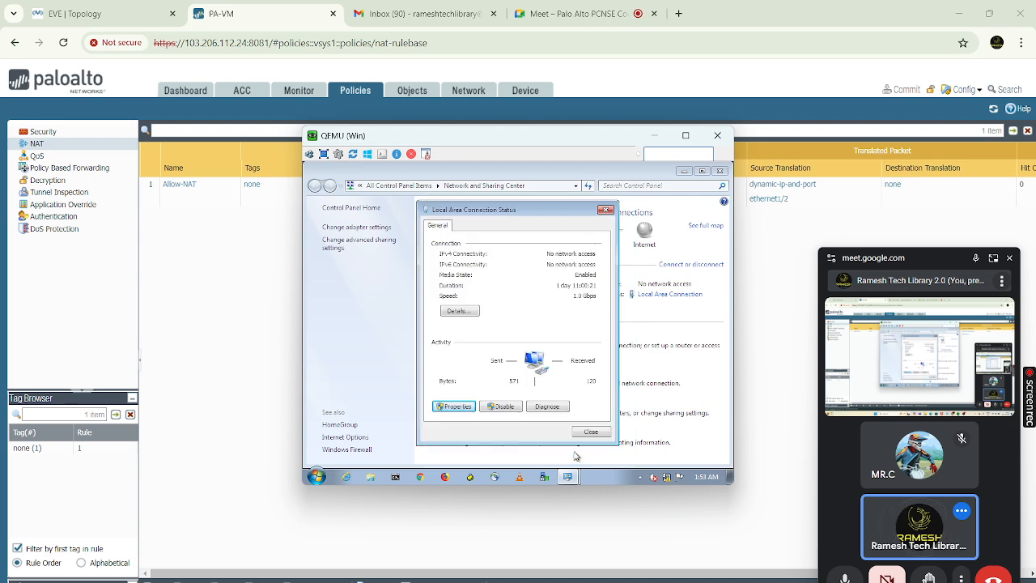
click(591, 434)
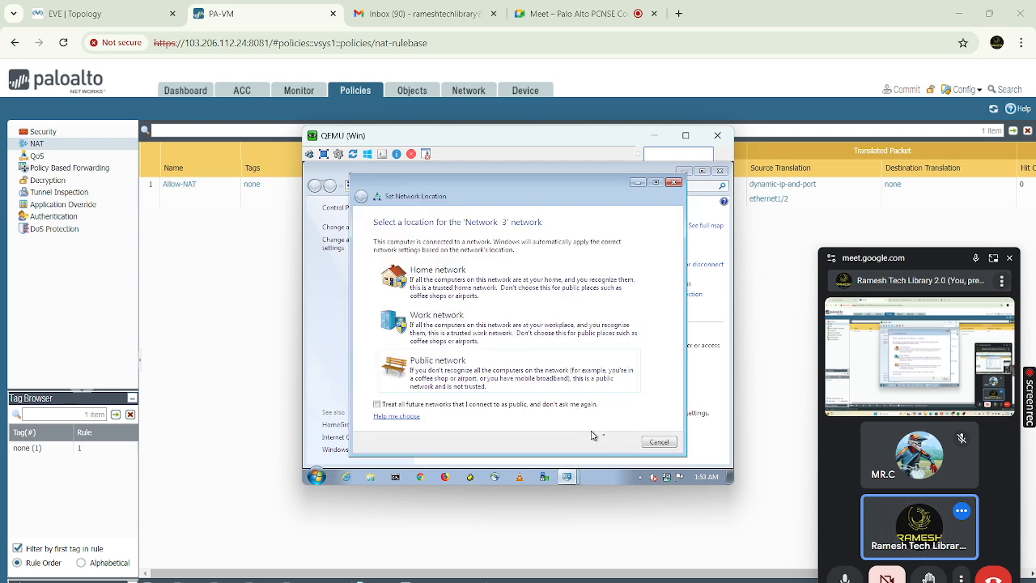
click(527, 285)
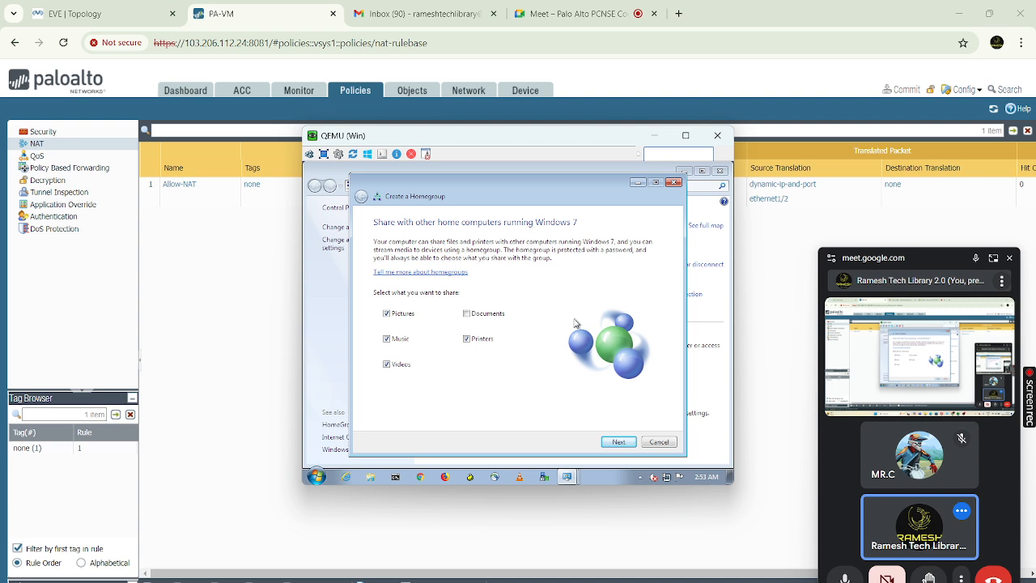
click(619, 443)
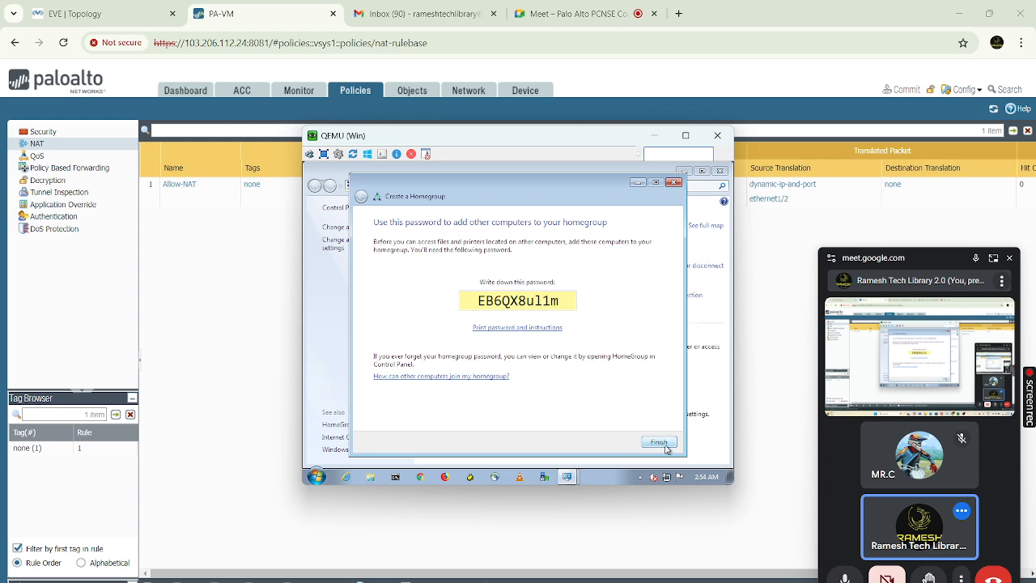
click(660, 442)
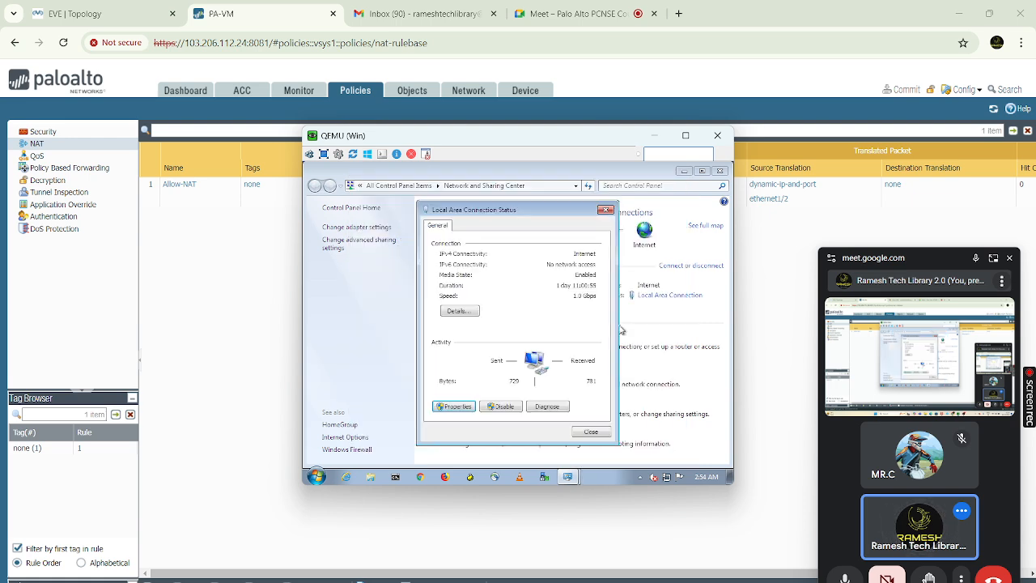
click(590, 433)
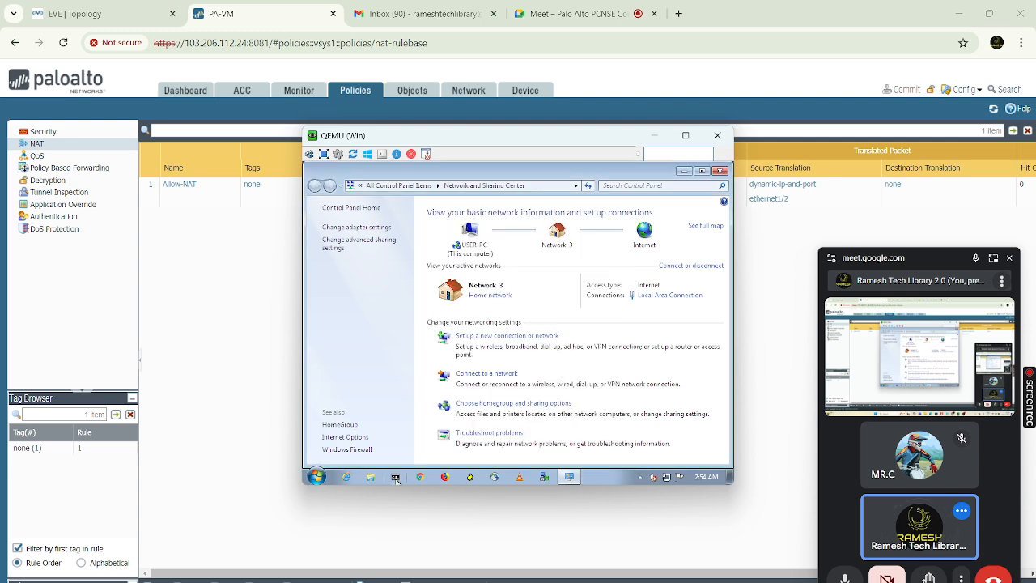
Run ipconfig /all in a command prompt to confirm the address 192.168.10.1
click(396, 478)
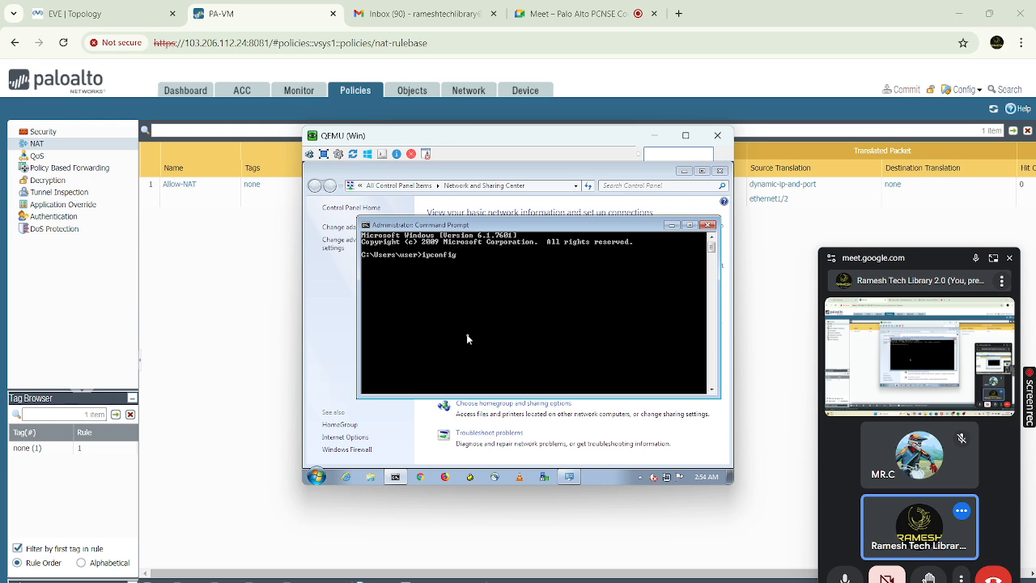
text(/all)
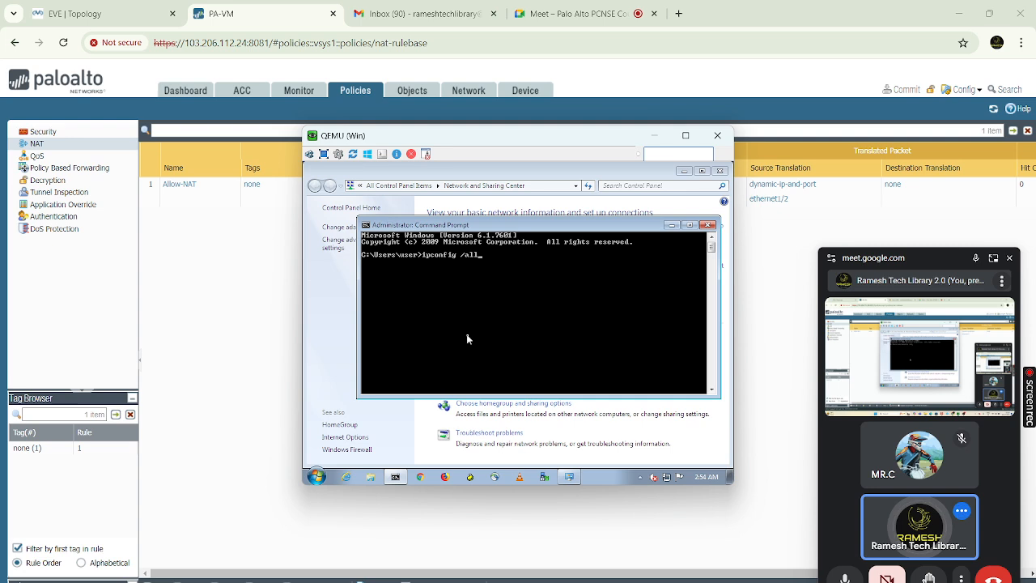
key(Return)
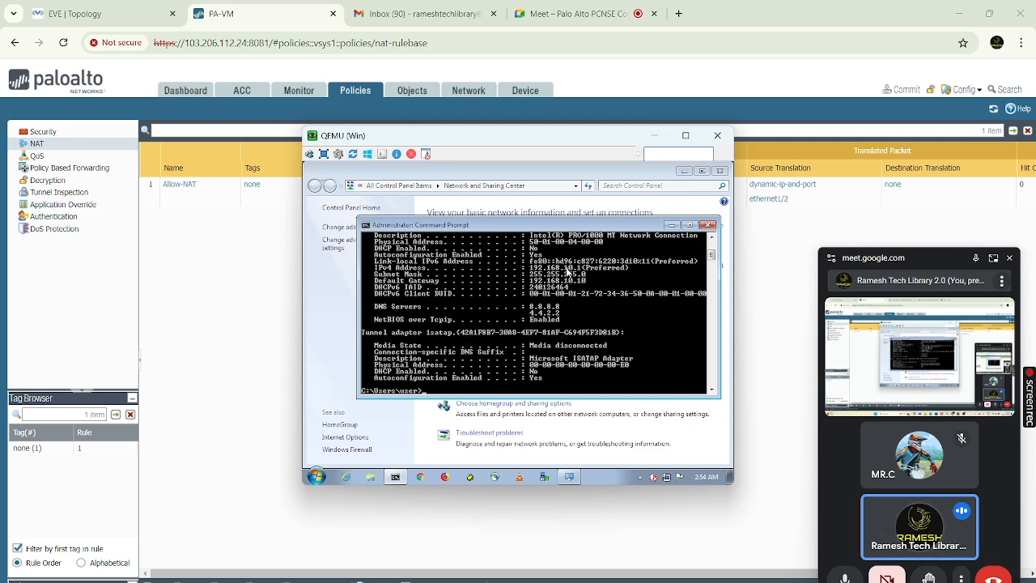
Ping 8.8.8.8 and stop it after 3 of 3 replies with 0% loss
text(ping )
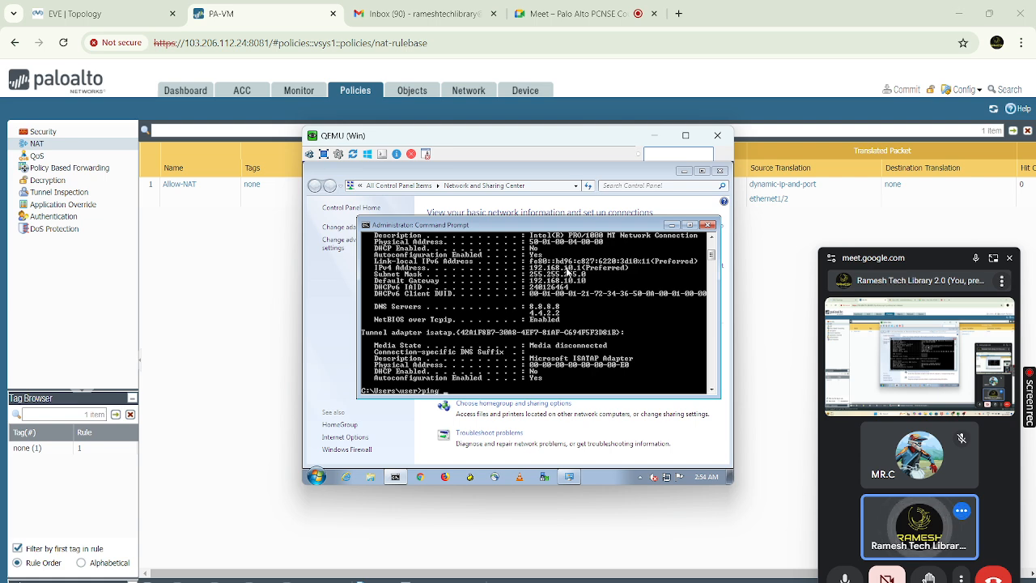
text(8.8.8.8)
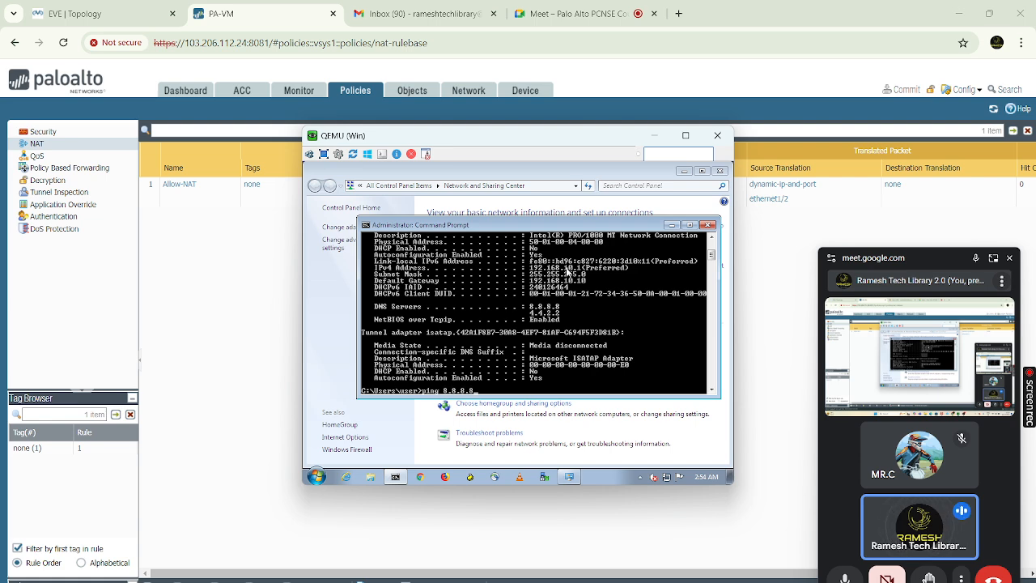
key(Return)
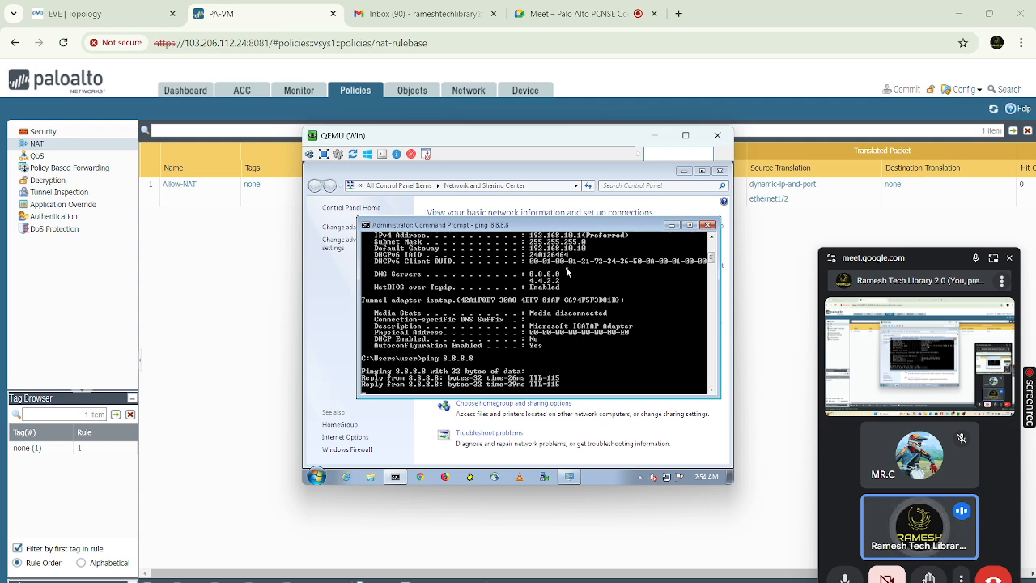
key(ctrl+c)
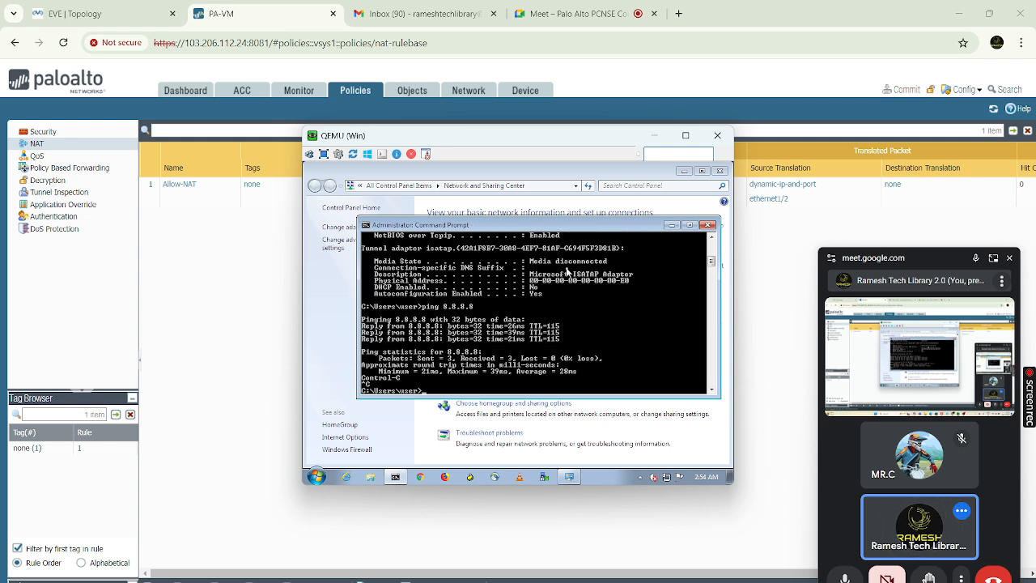
Minimize the QEMU window and launch Paint by searching 'paint' from the Start menu
click(654, 136)
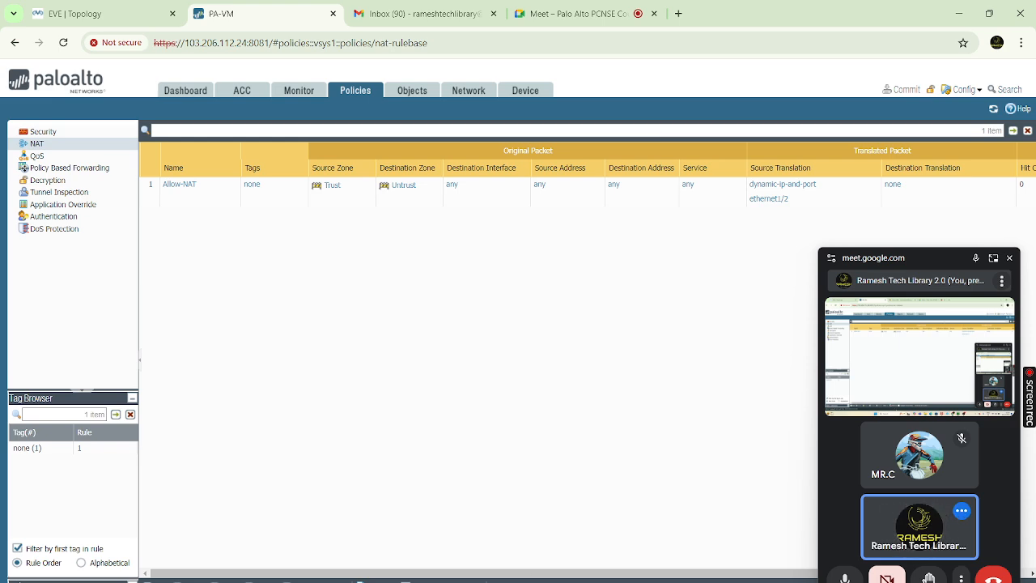
key(super)
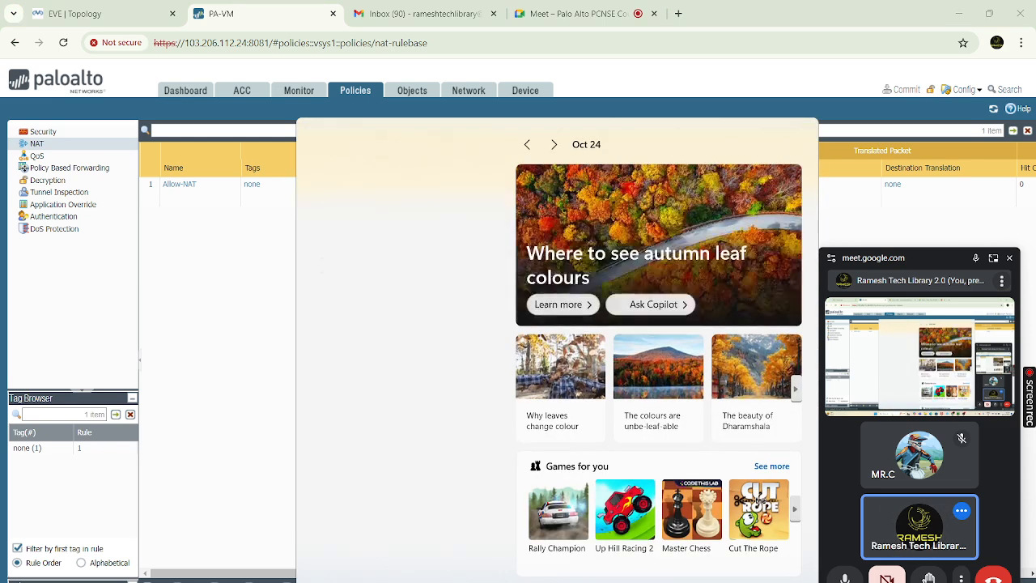
text(paint)
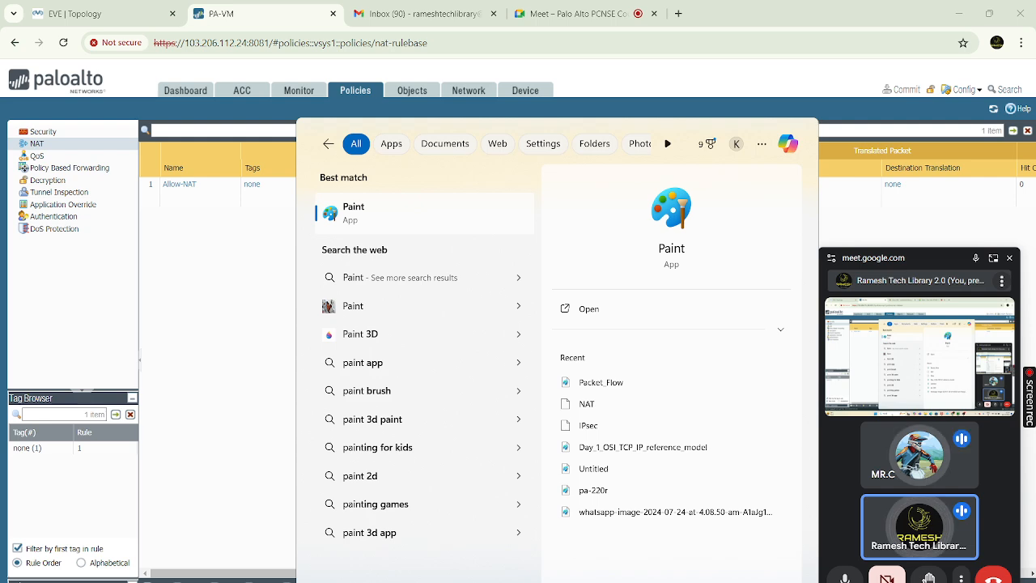
key(Return)
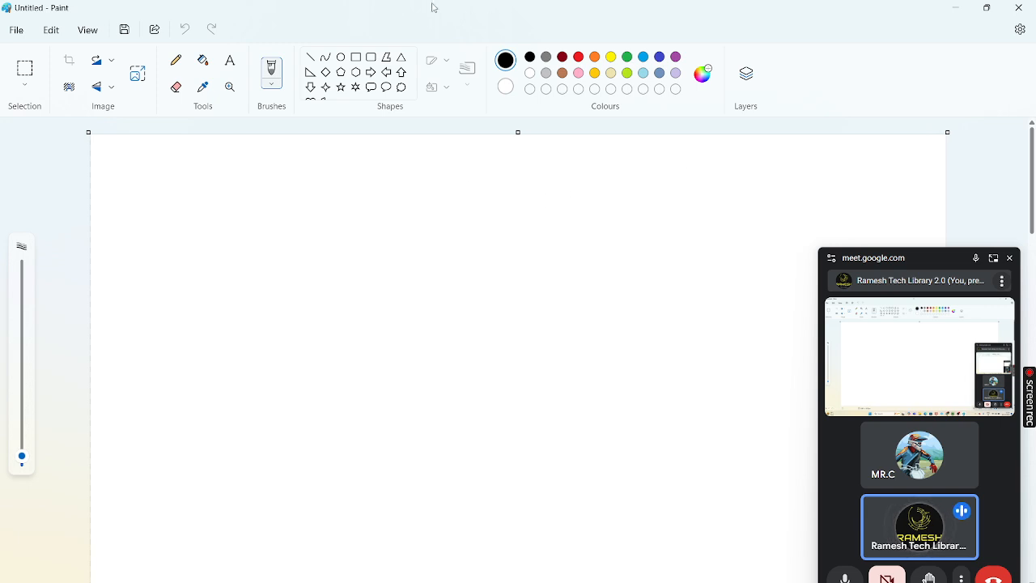
Add a text box reading 'GP configuration' with 'Certificate' on the next line
click(230, 65)
click(354, 197)
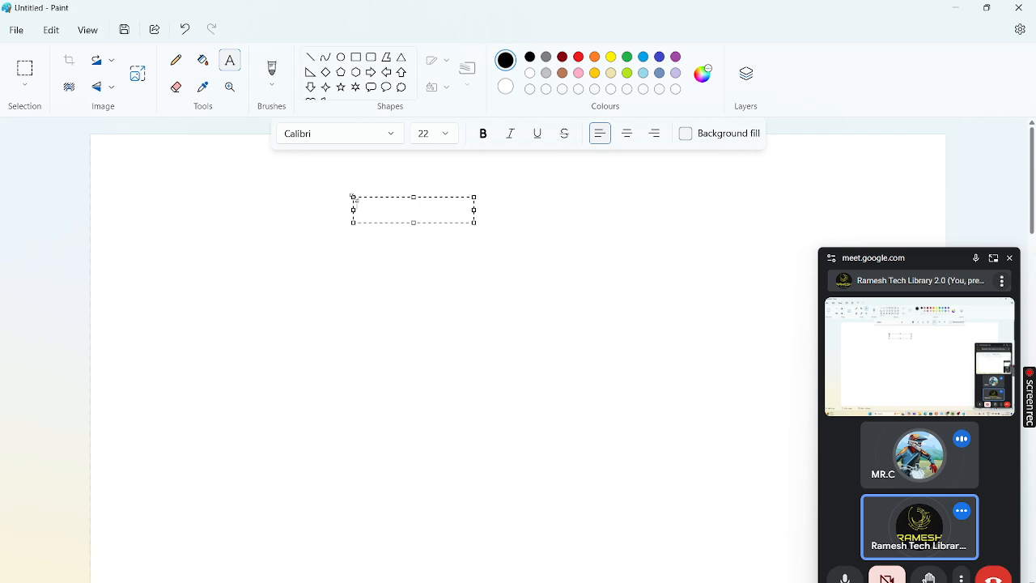
text(GP confiug)
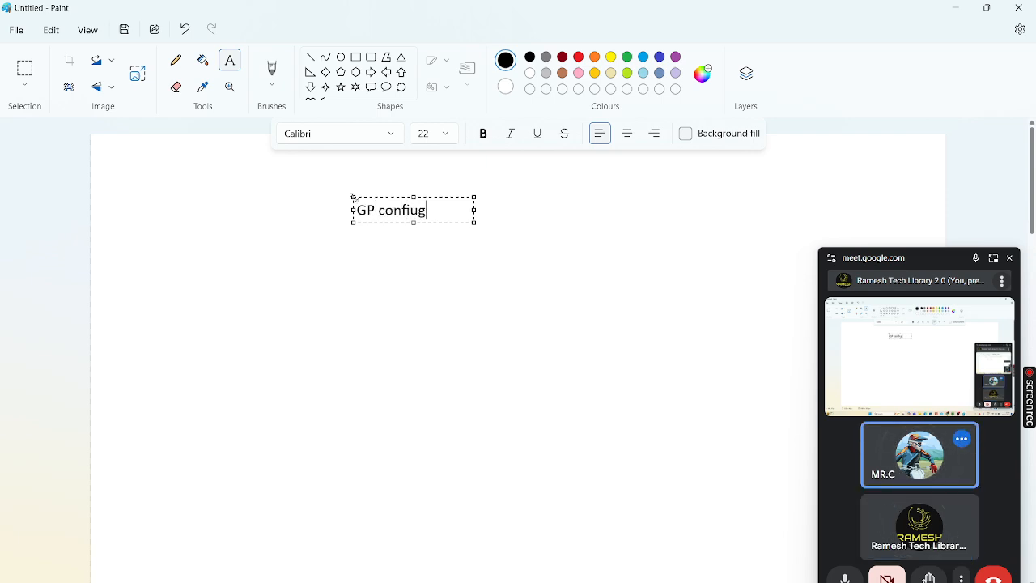
key(Num_Lock)
key(BackSpace)
key(BackSpace)
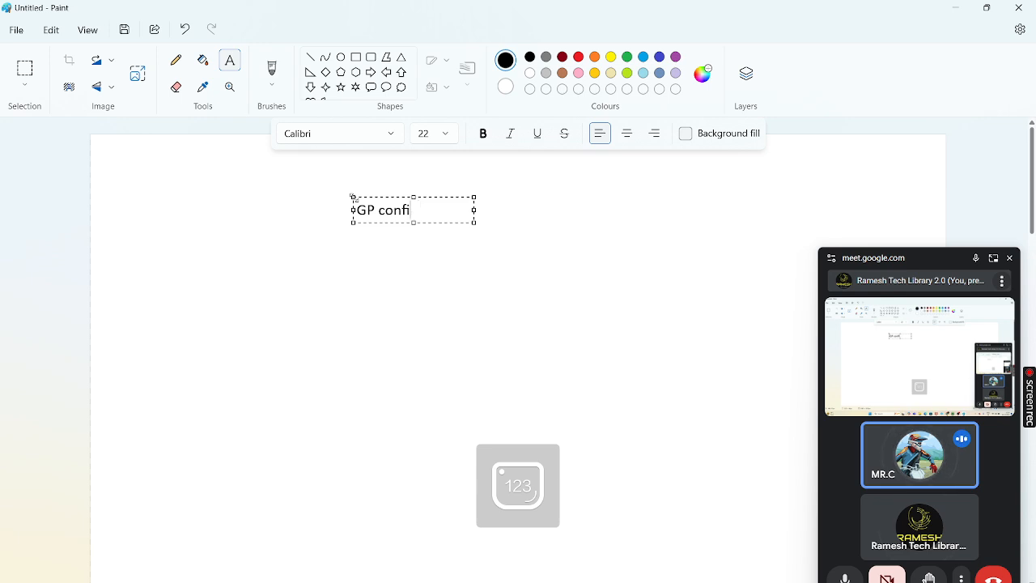
text(gh)
key(BackSpace)
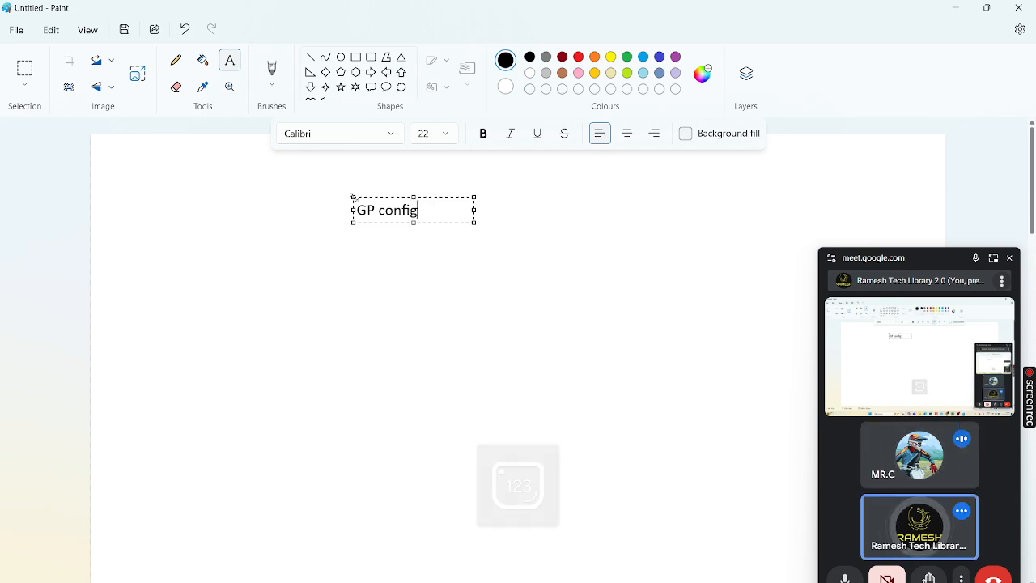
text(uration)
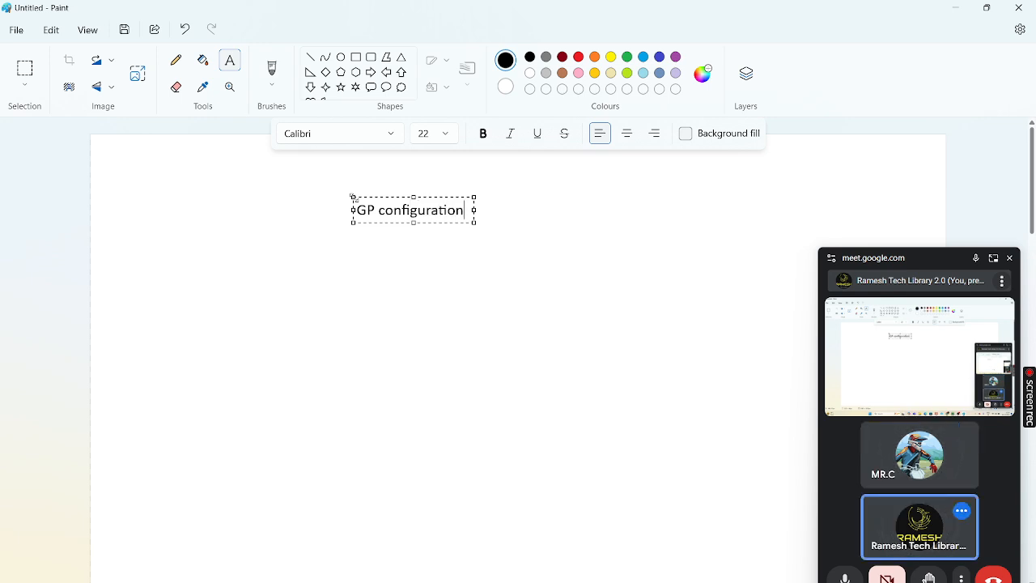
key(Return)
text(Certificate)
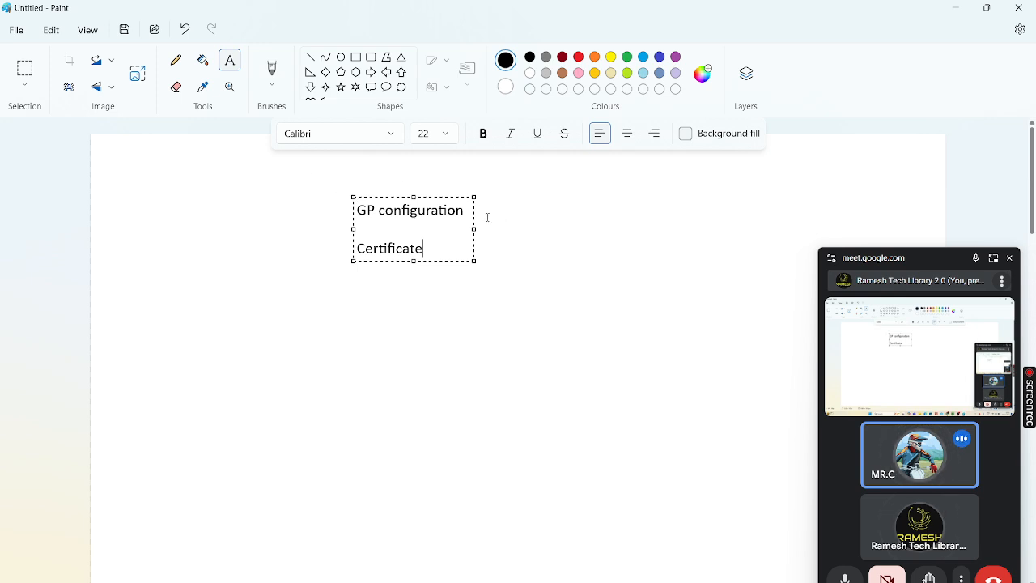
Widen the text box and list Root, Intermediate and Machine Certificate under 'Certificates:'
drag(475, 229, 575, 241)
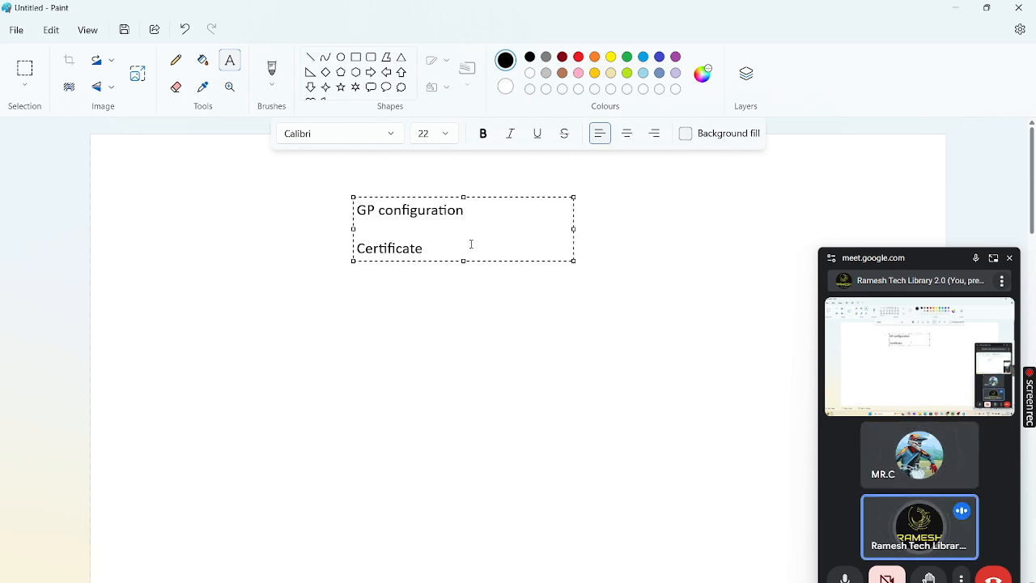
text(:)
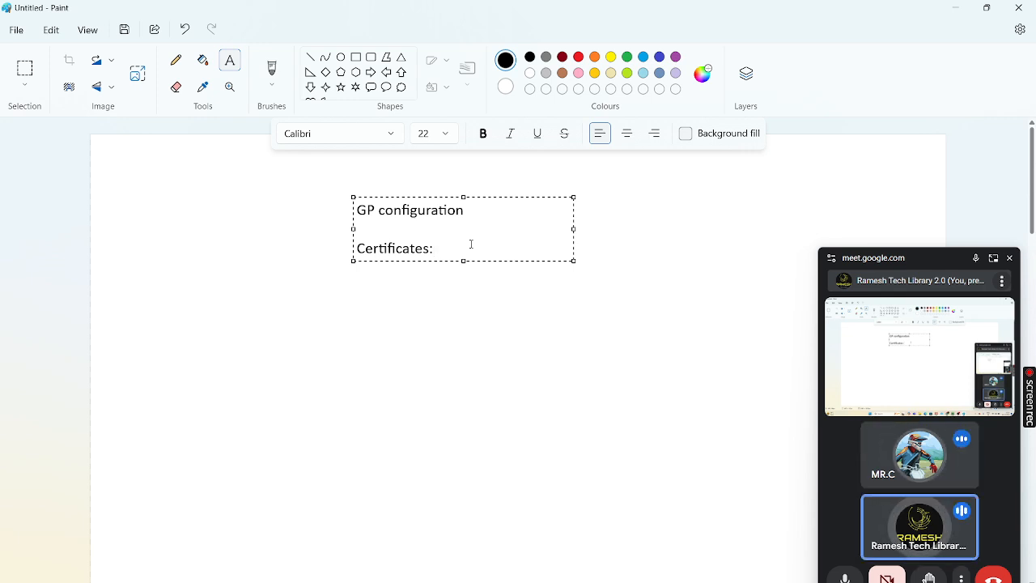
key(Return)
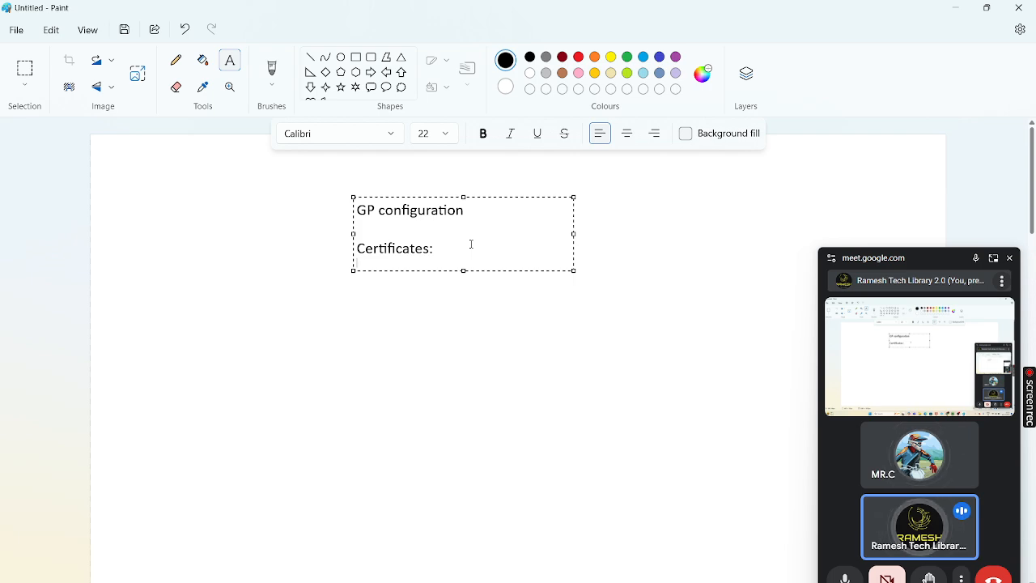
text(Ro)
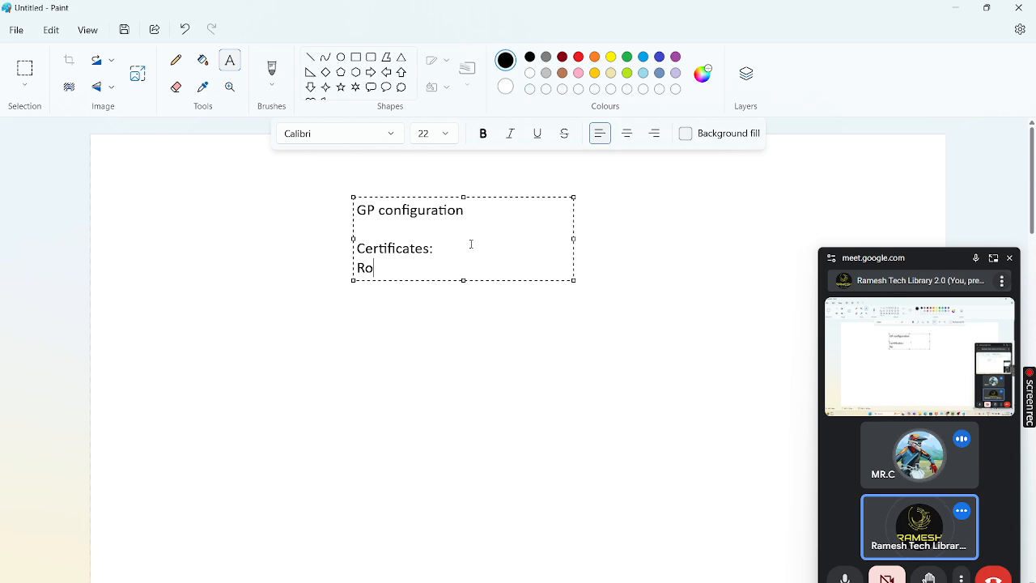
text(ot Certi)
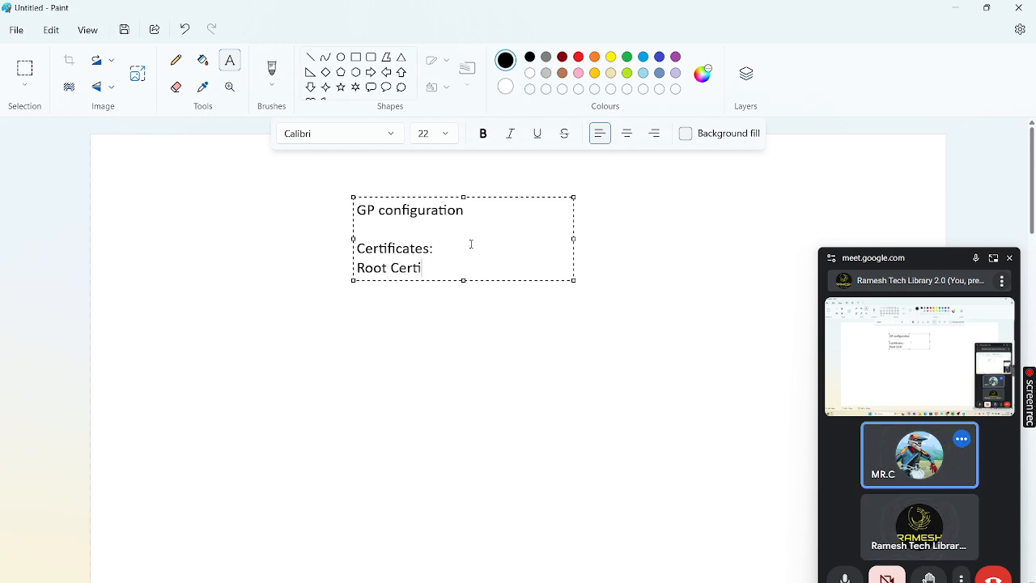
text(ficate)
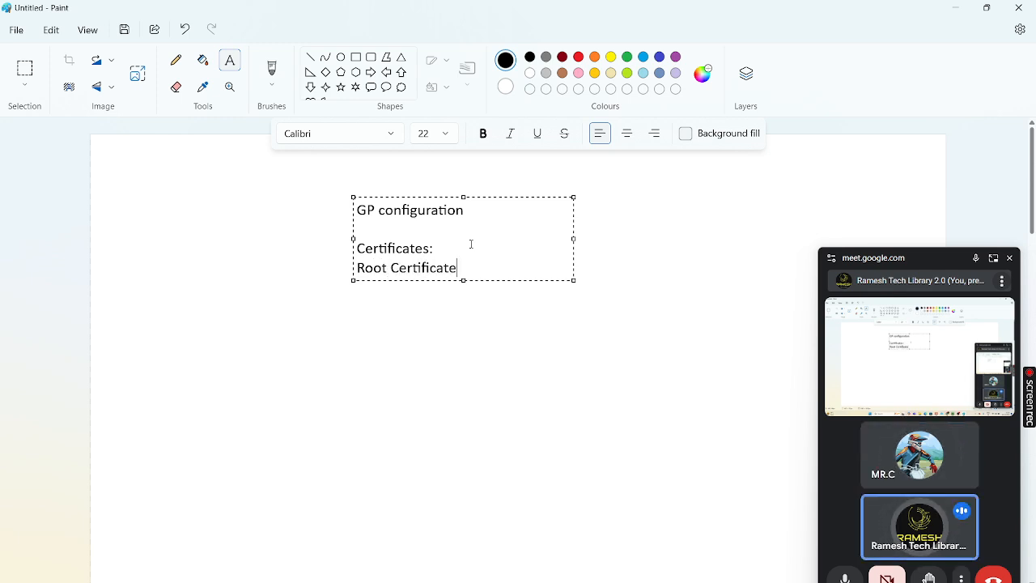
key(Return)
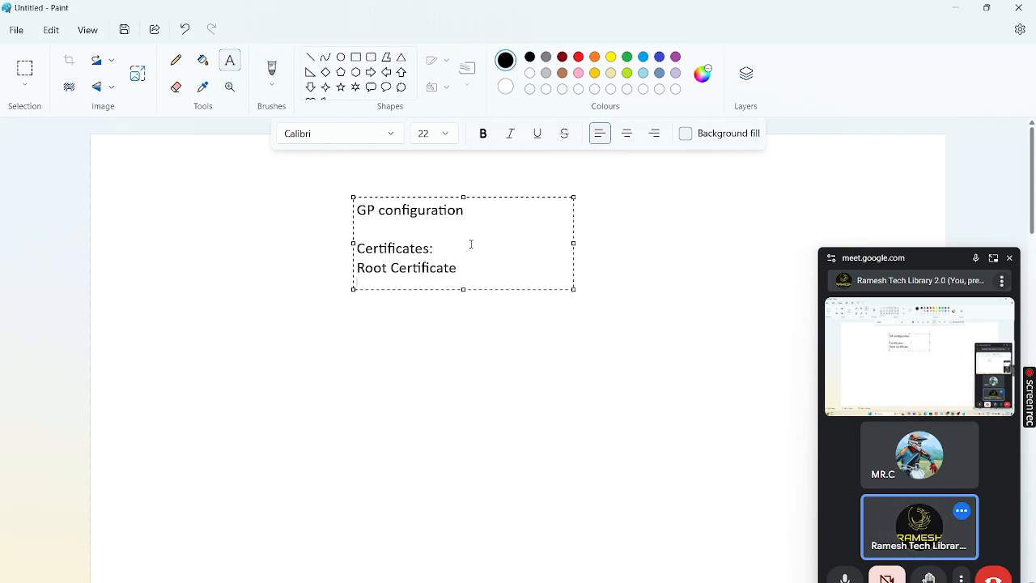
text(Interm)
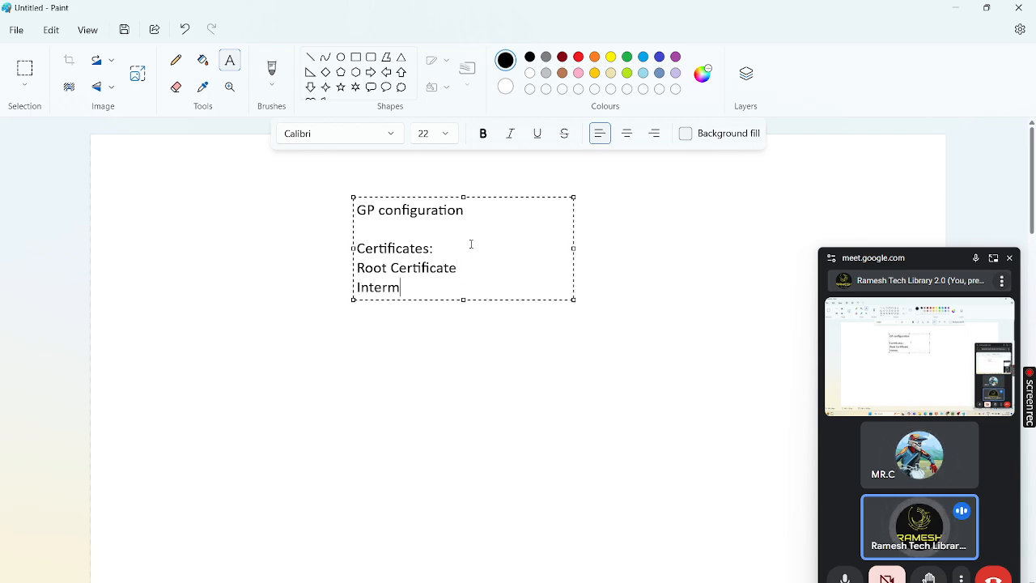
text(ediate Ce)
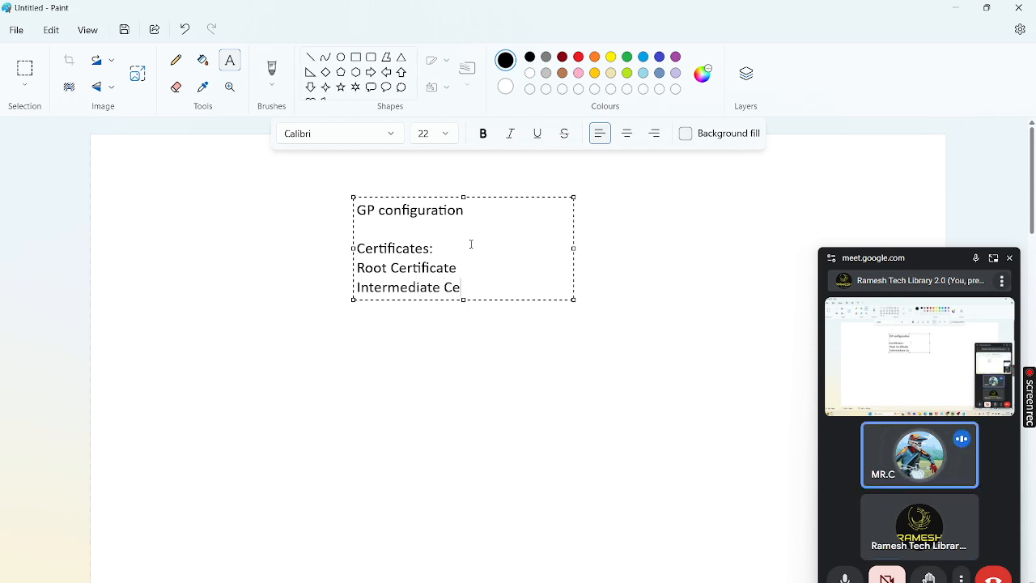
text(rtificate)
key(Return)
text(Machine)
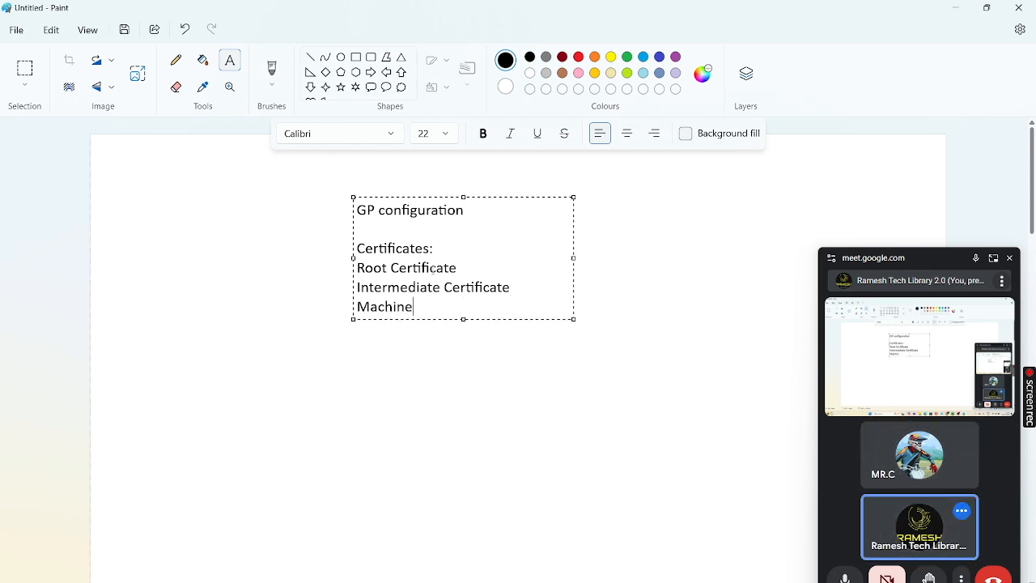
text( Certifcate)
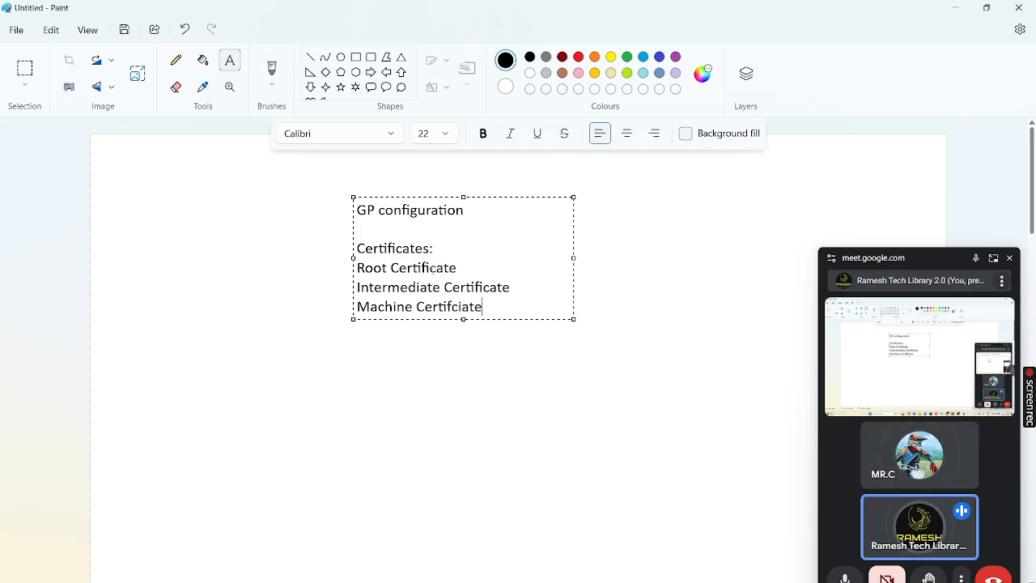
key(BackSpace)
key(BackSpace)
key(BackSpace)
key(BackSpace)
text(icate)
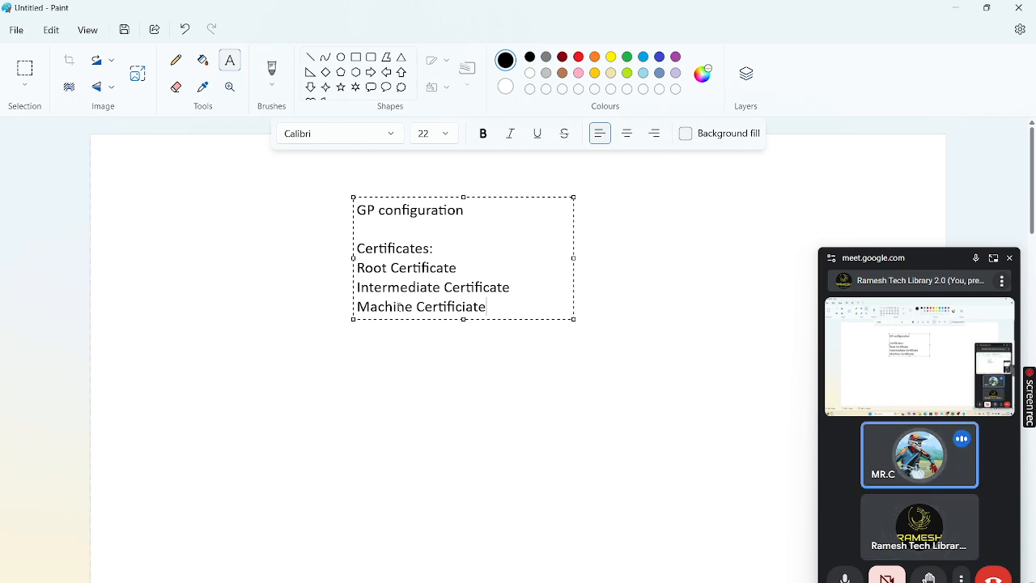
After a blank line, type the heading 'Authentication:' with 'Local' on the line below
key(Return)
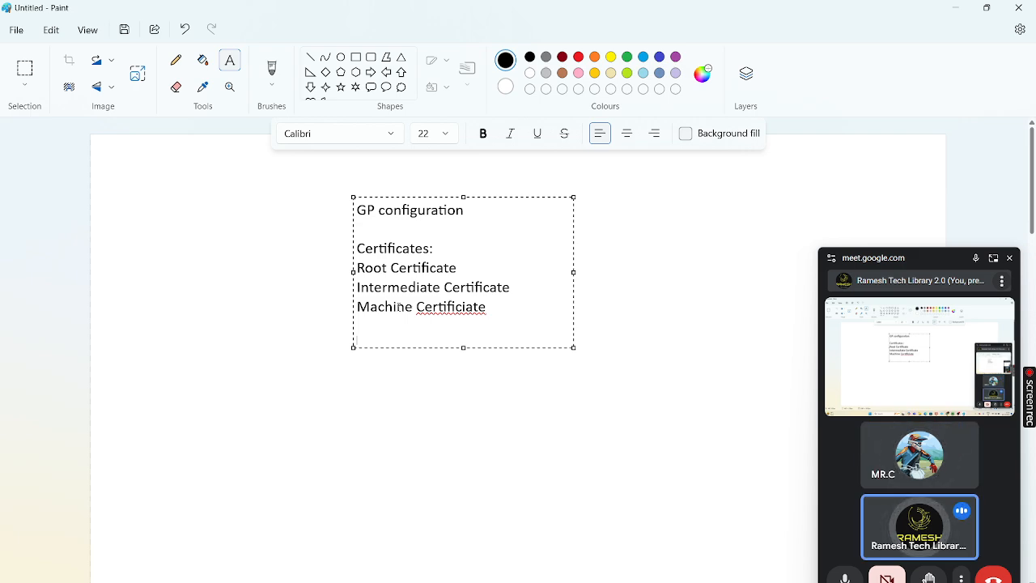
key(Return)
text(Authenti)
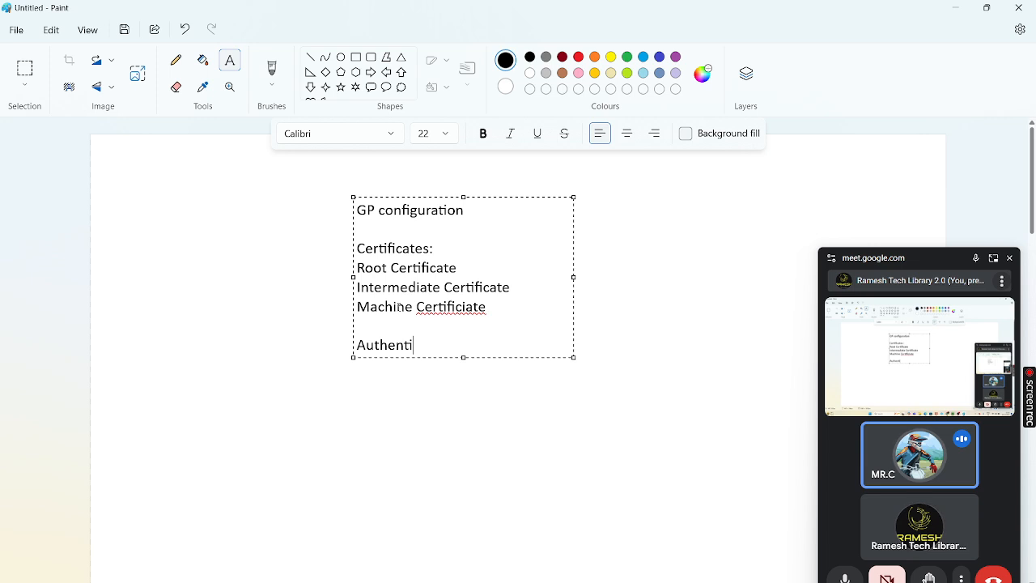
text(cation)
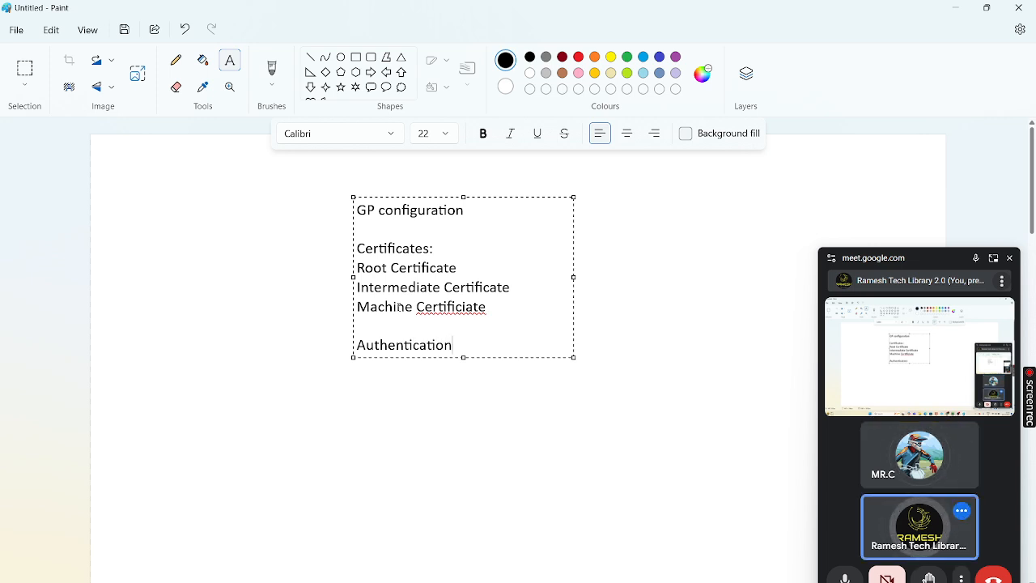
text(:)
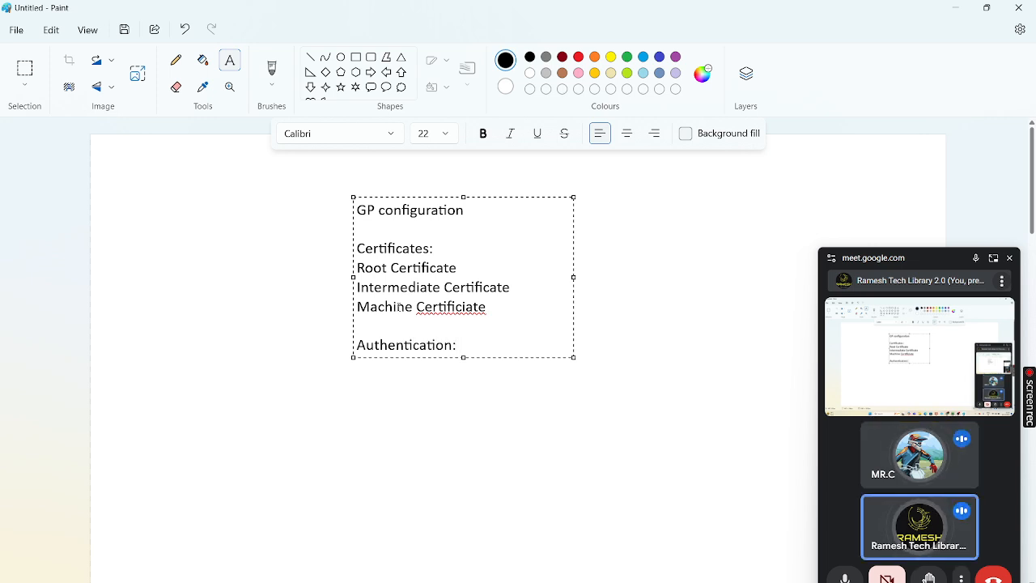
key(Return)
text(Loca)
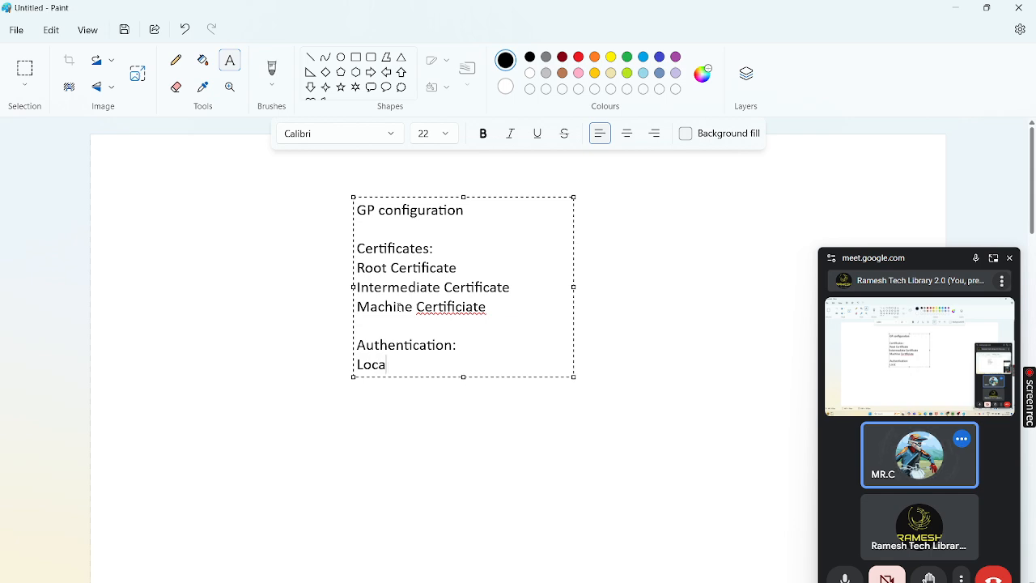
text(l)
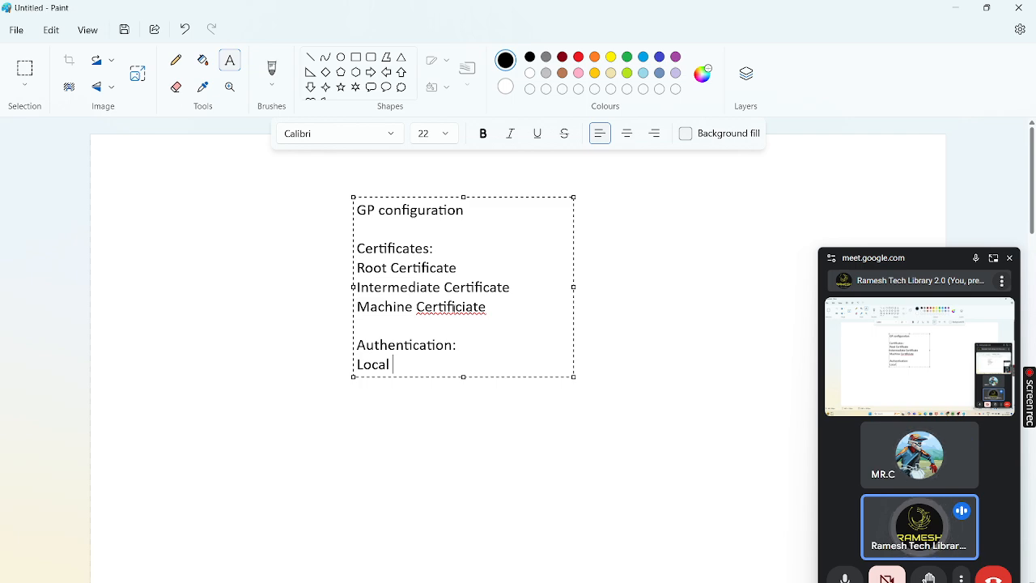
Fix the Certificate typo and complete the line 'Local database creating local users', widening the box
click(466, 306)
key(BackSpace)
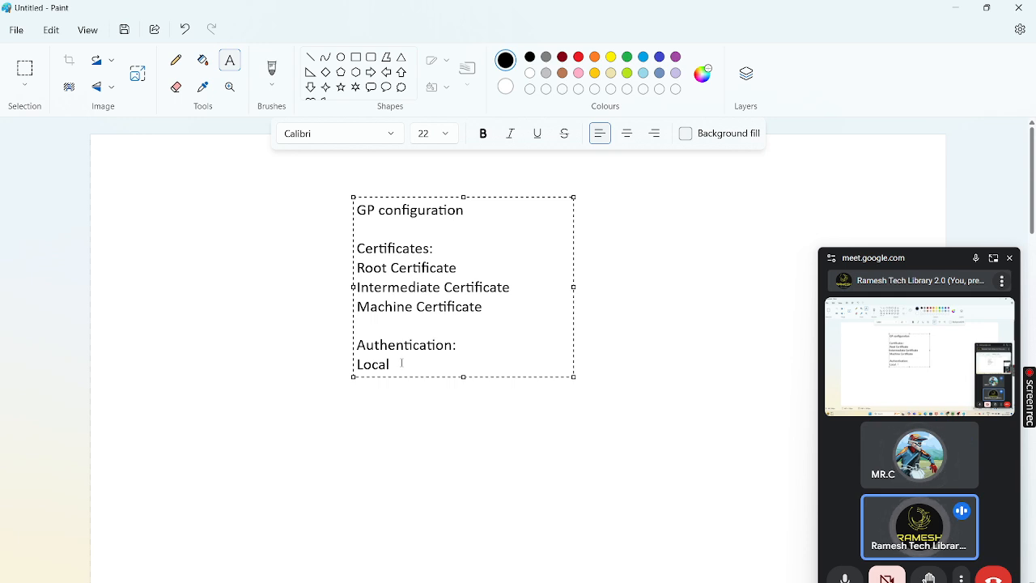
text(dat)
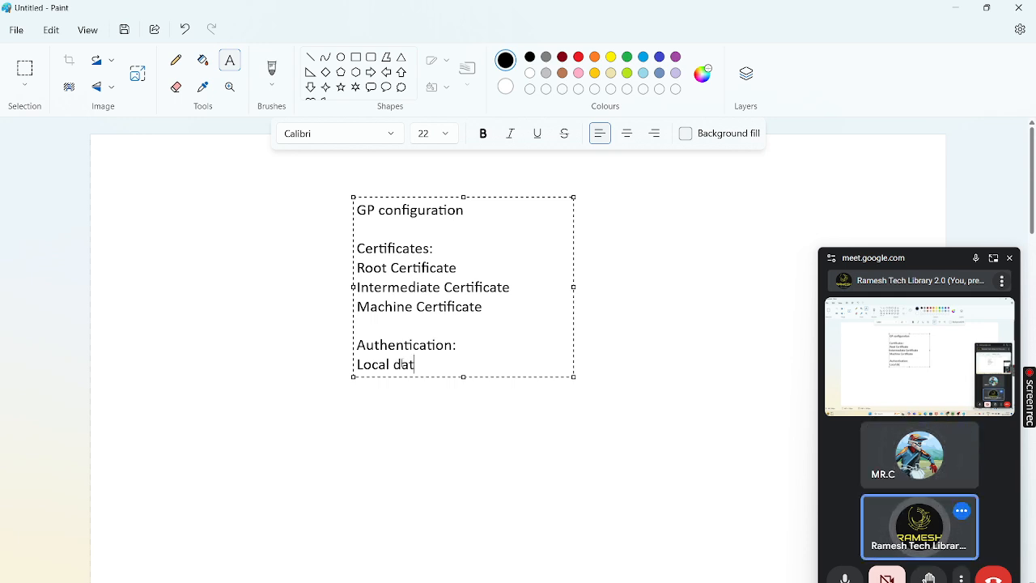
text(abase)
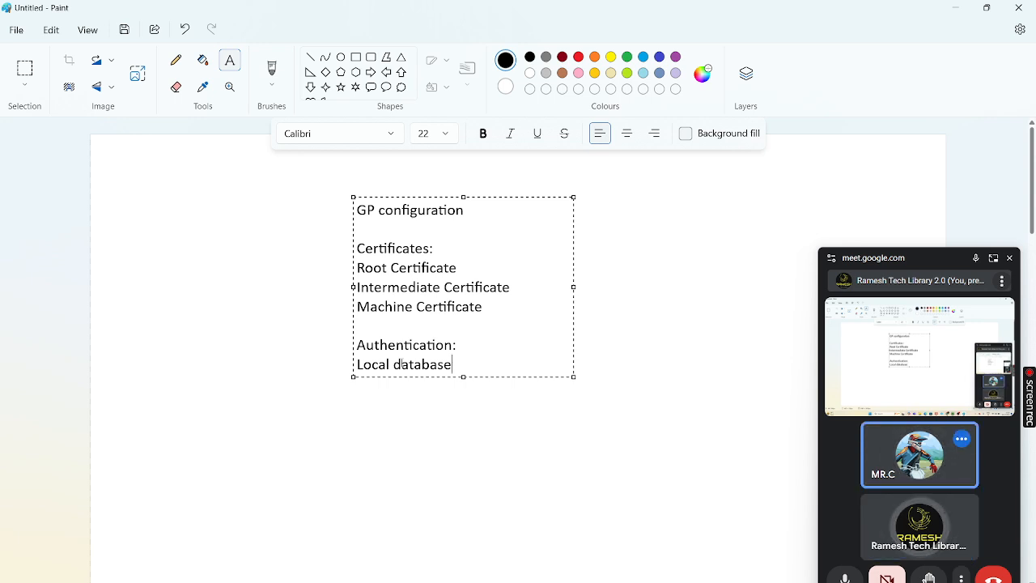
text(b)
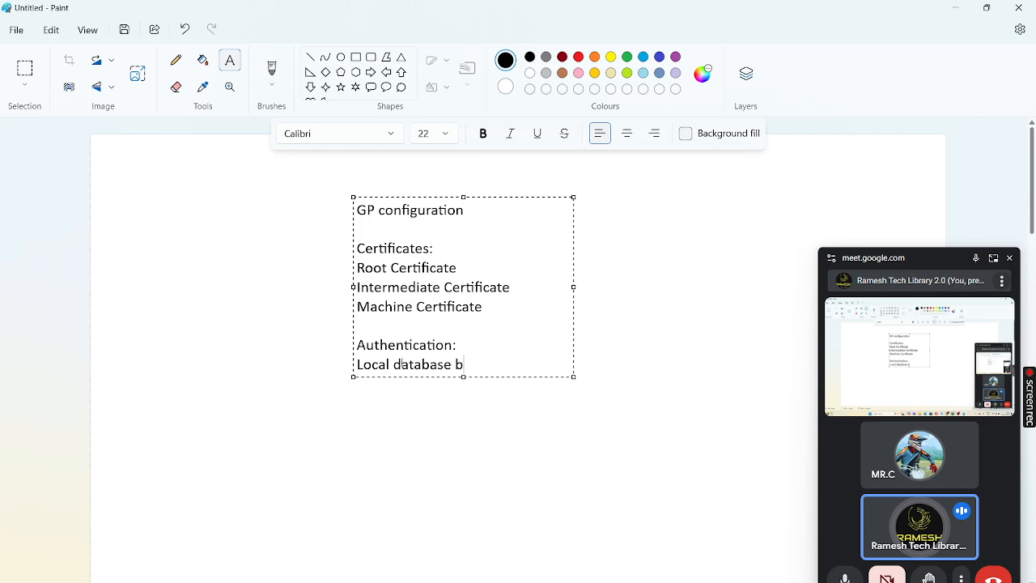
key(BackSpace)
text(creating)
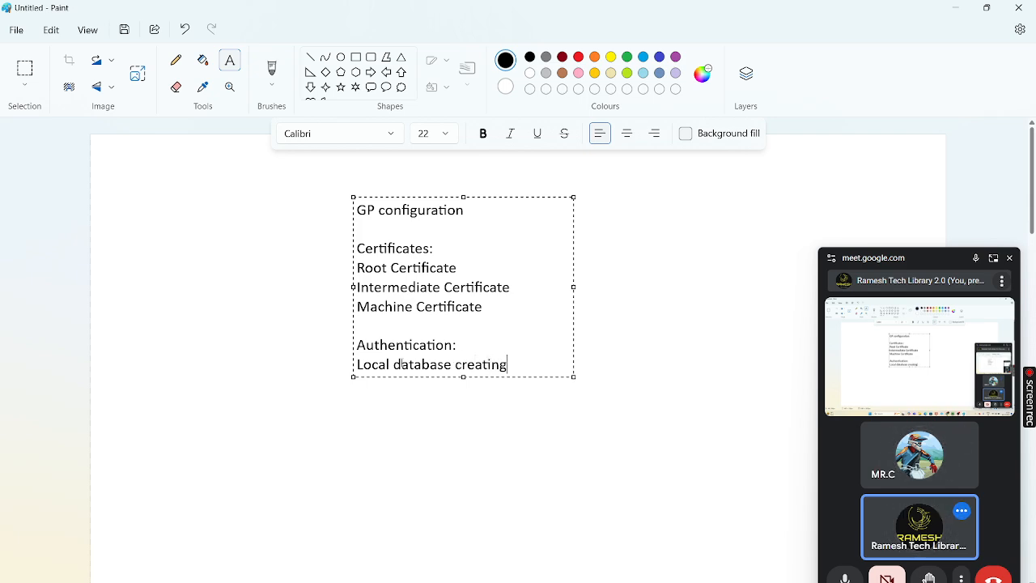
text( local users)
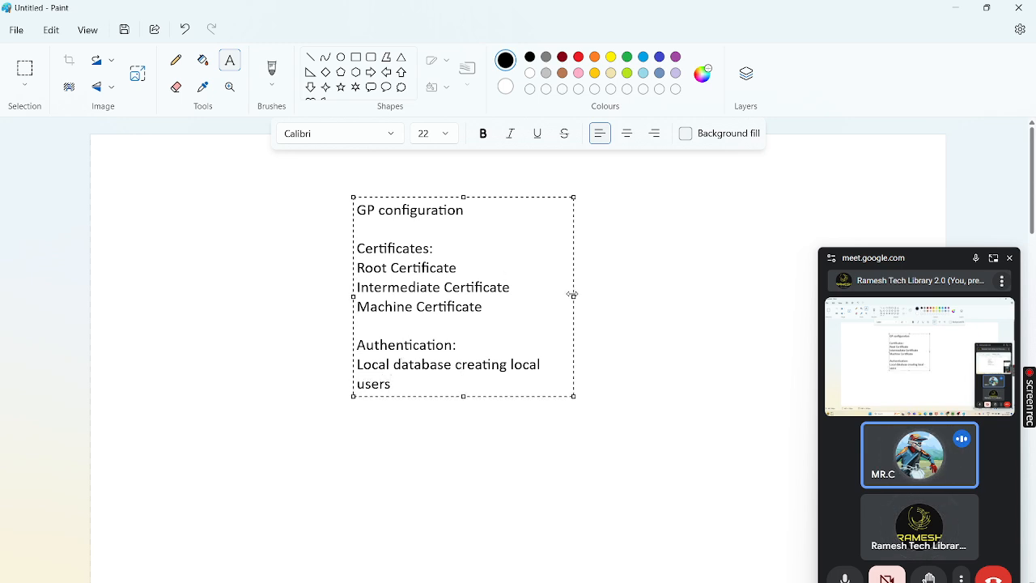
drag(573, 296, 670, 310)
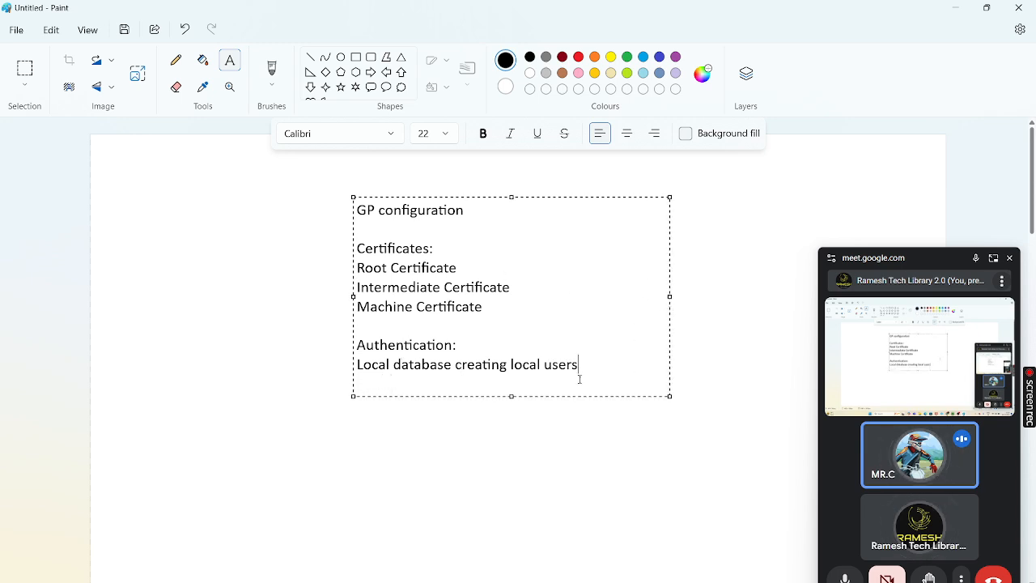
key(Return)
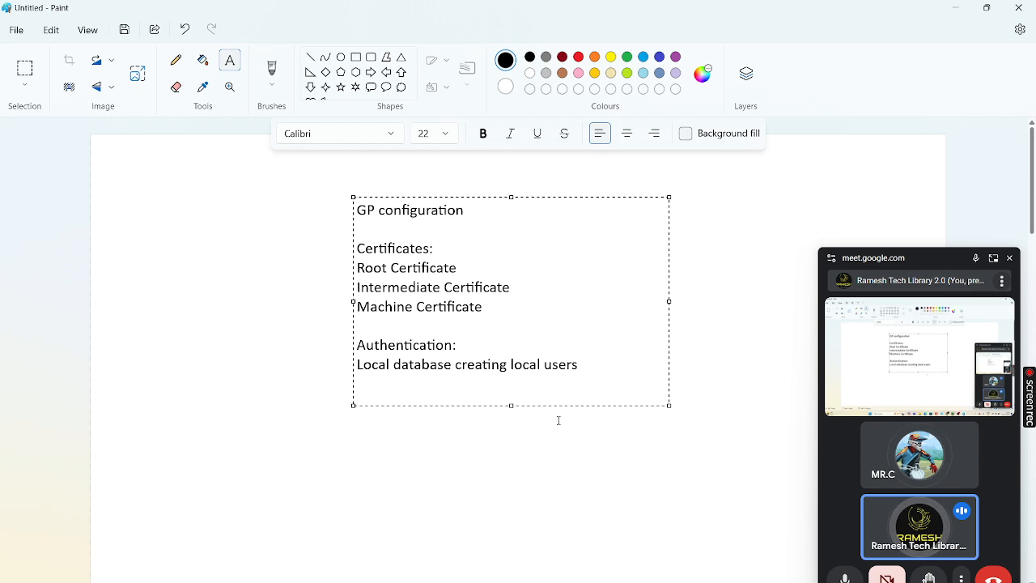
Add an 'SSL/TLS profile' heading with the one-line note 'Call the machine certificate which validated by client manchine.'
key(Return)
text(SSL/T)
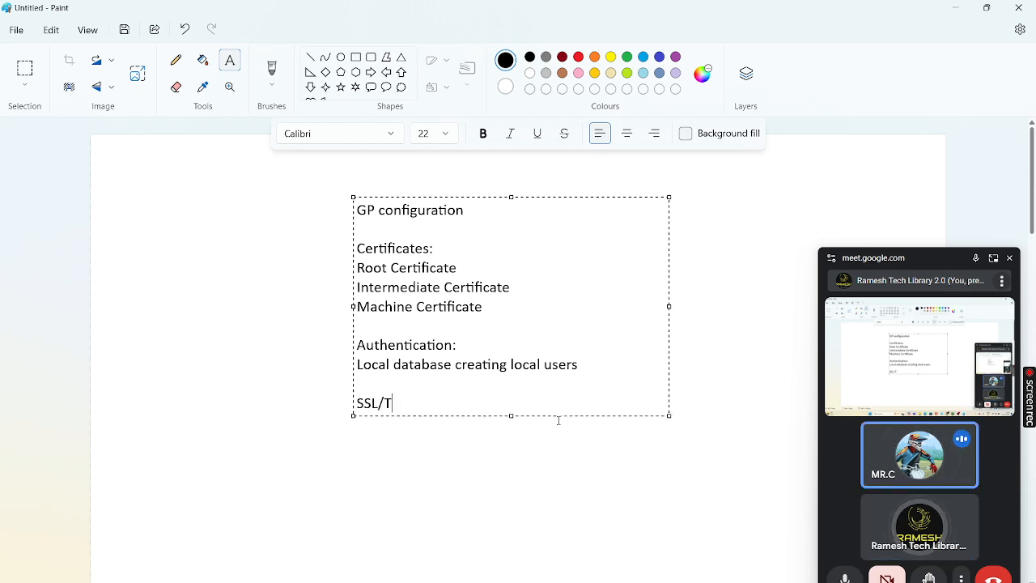
text(LS profile:)
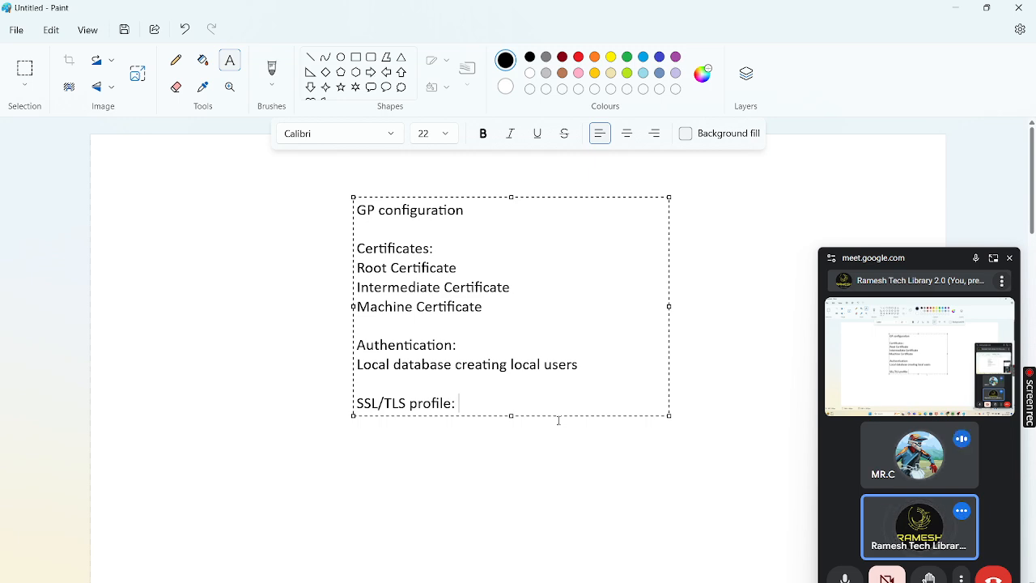
key(Return)
text(Call t)
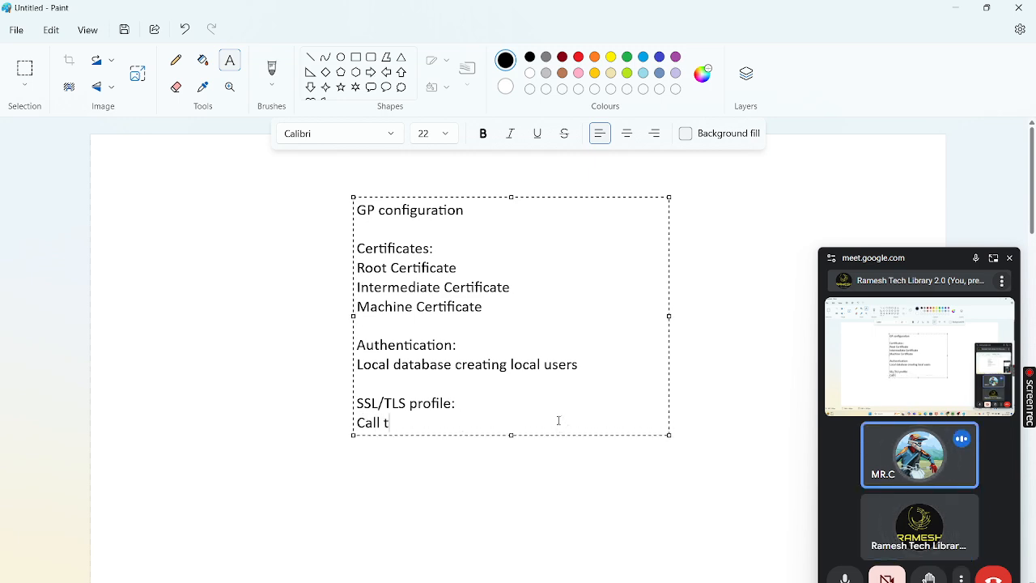
text(he machi)
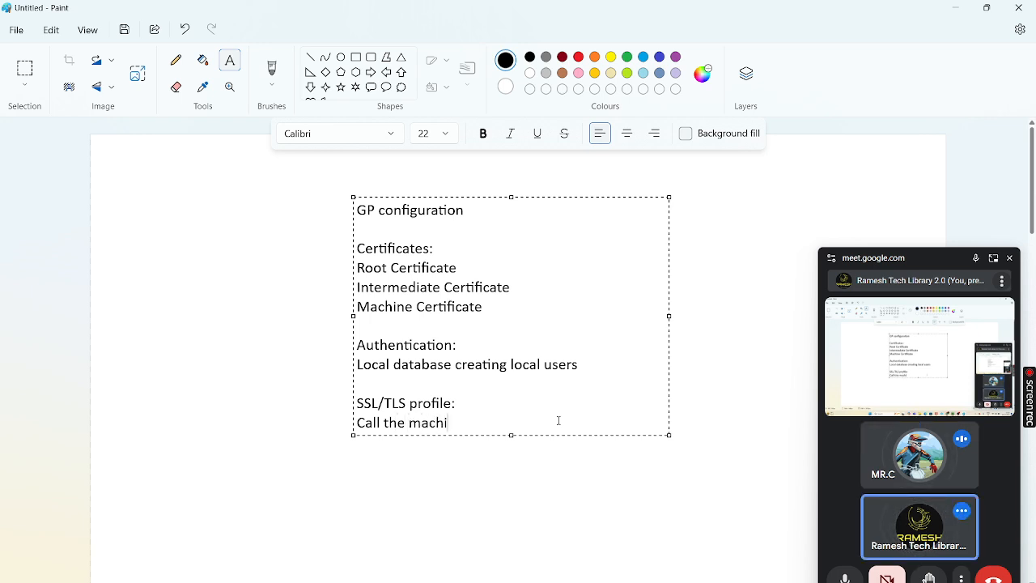
text(ne certificate)
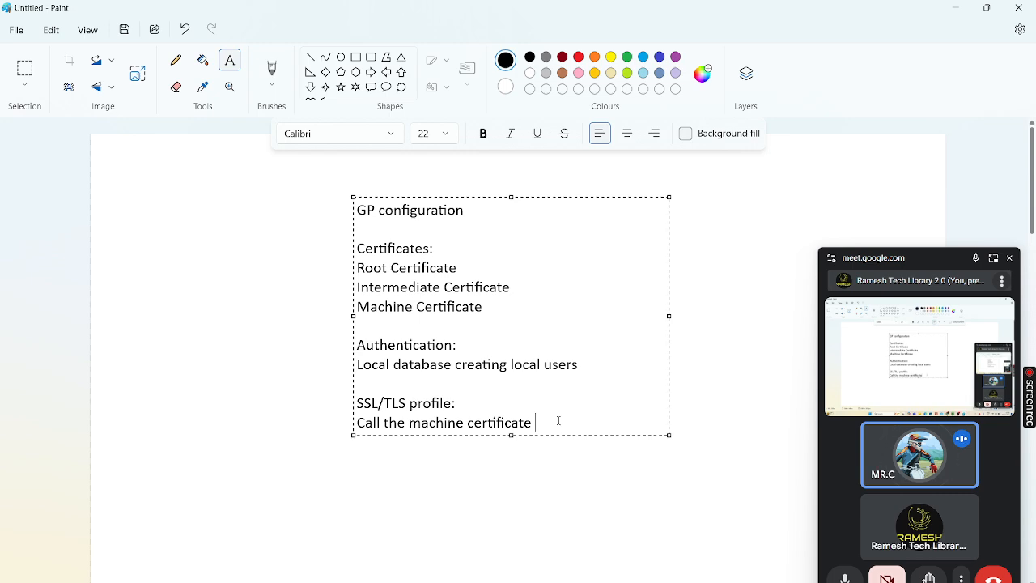
text( whic)
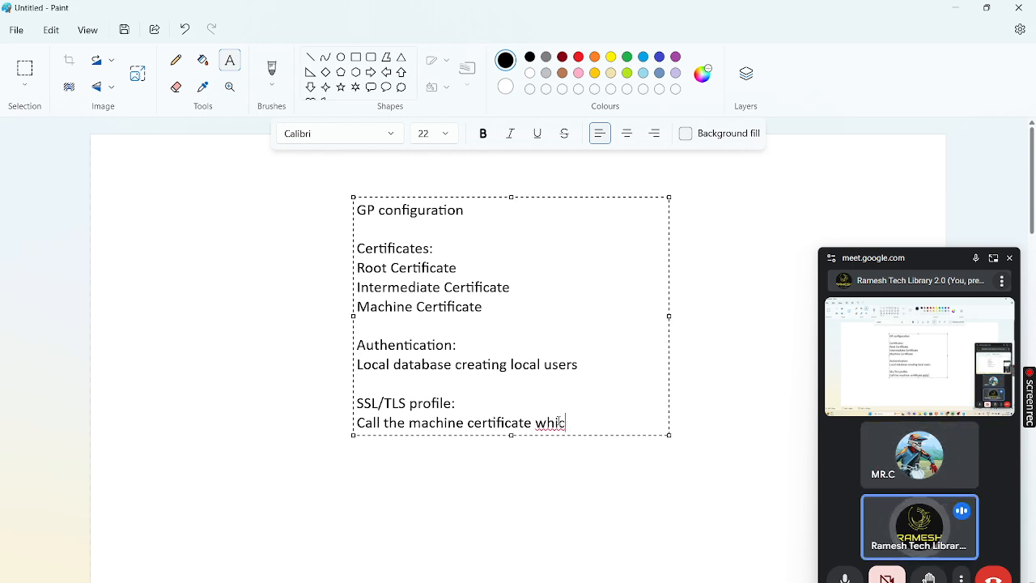
text(h )
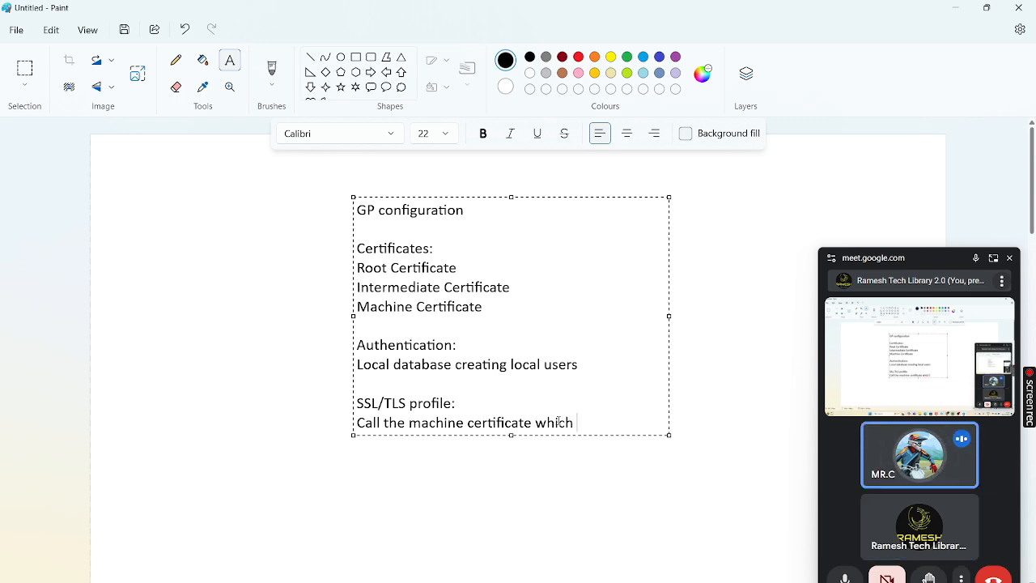
text(validates)
key(BackSpace)
key(BackSpace)
text(d by)
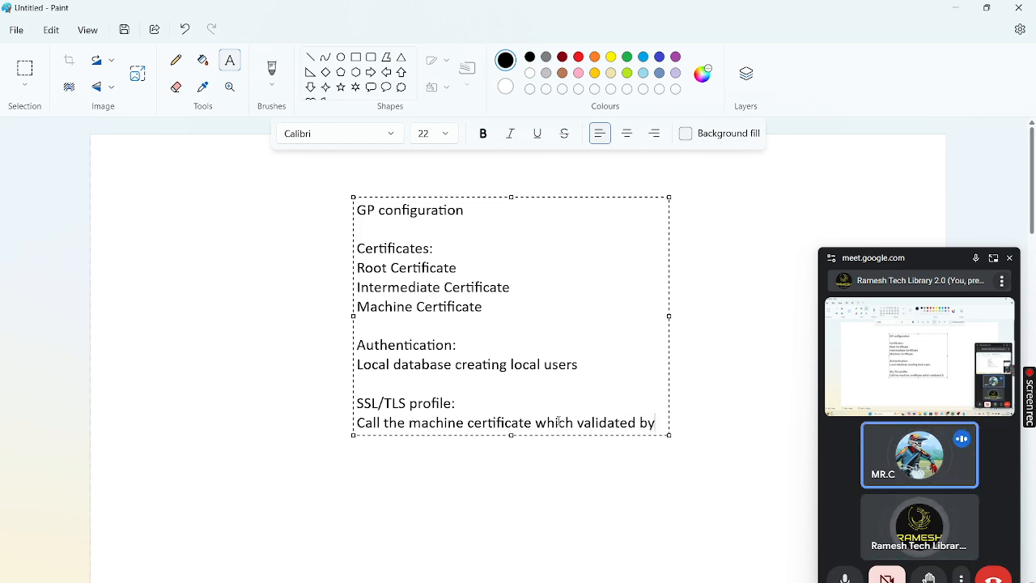
text( client m)
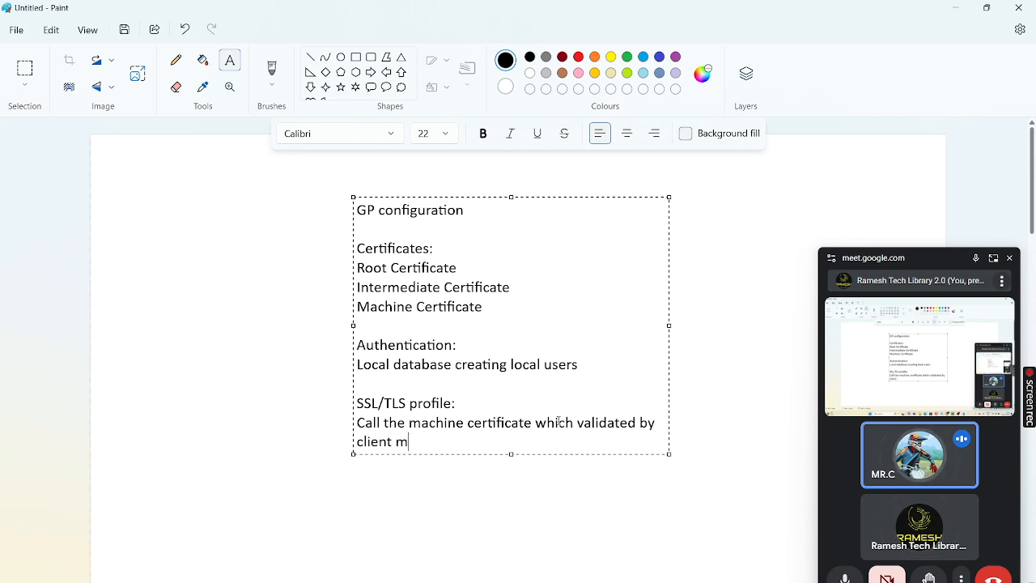
text(anchine)
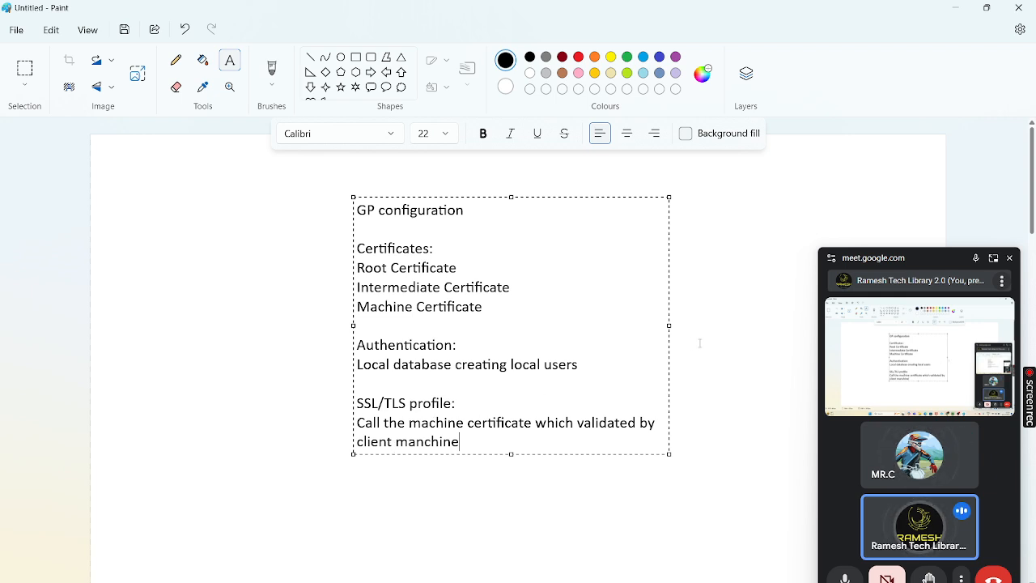
drag(669, 326, 791, 333)
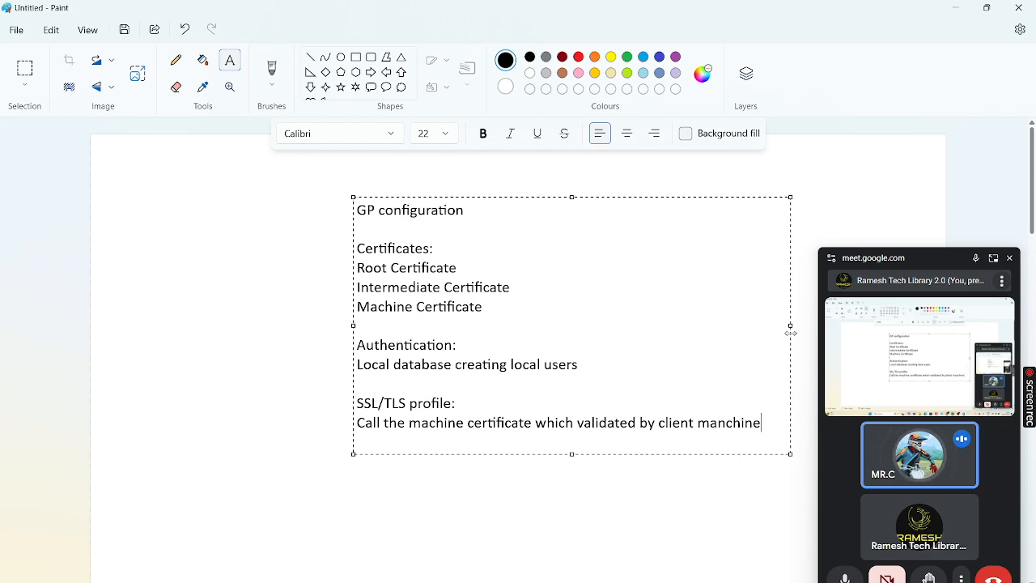
mouse_move(917, 462)
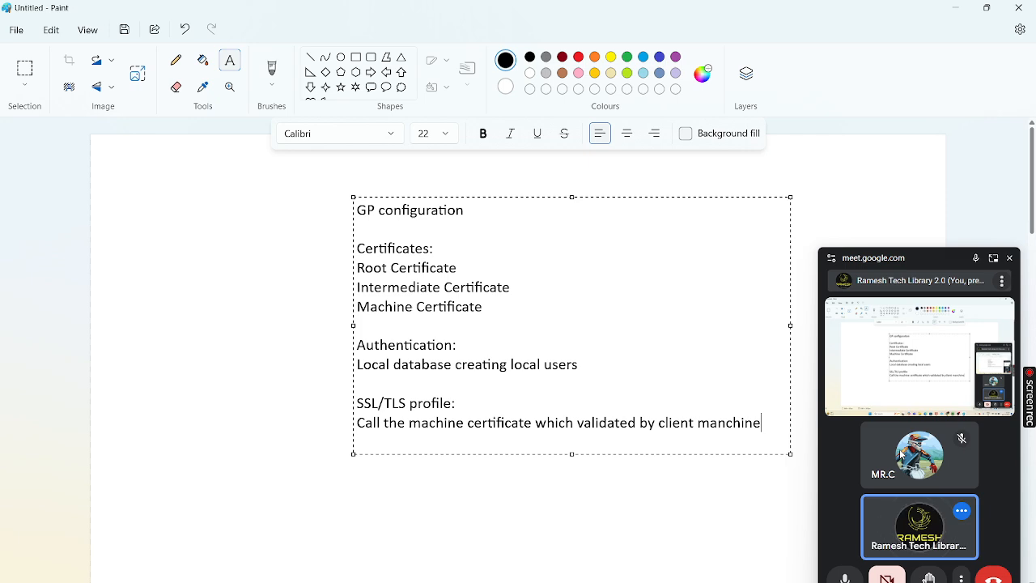
text(.)
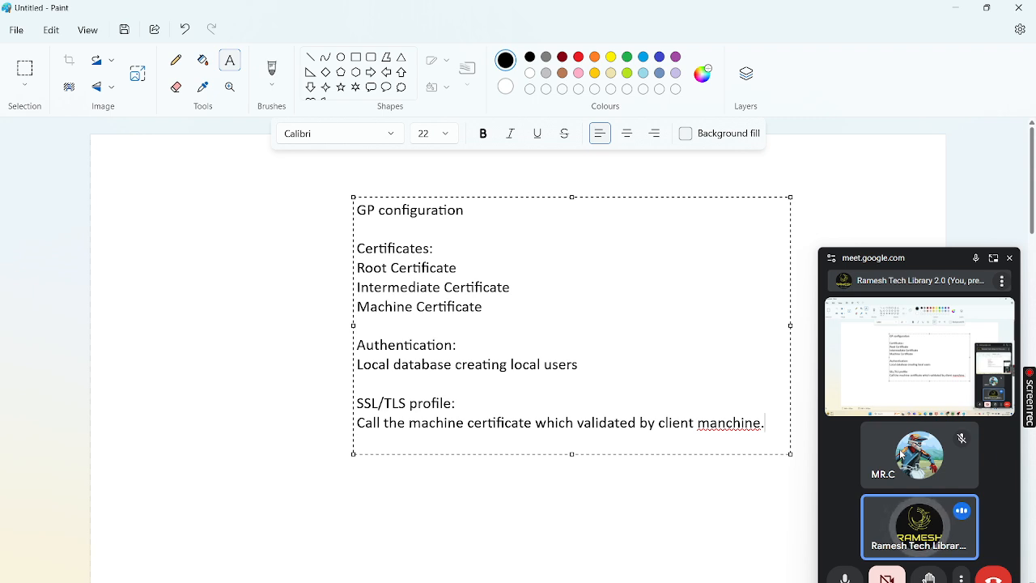
Add 'Portal configuration' and 'Gateway Configuration.' lines to the Paint notes
key(Return)
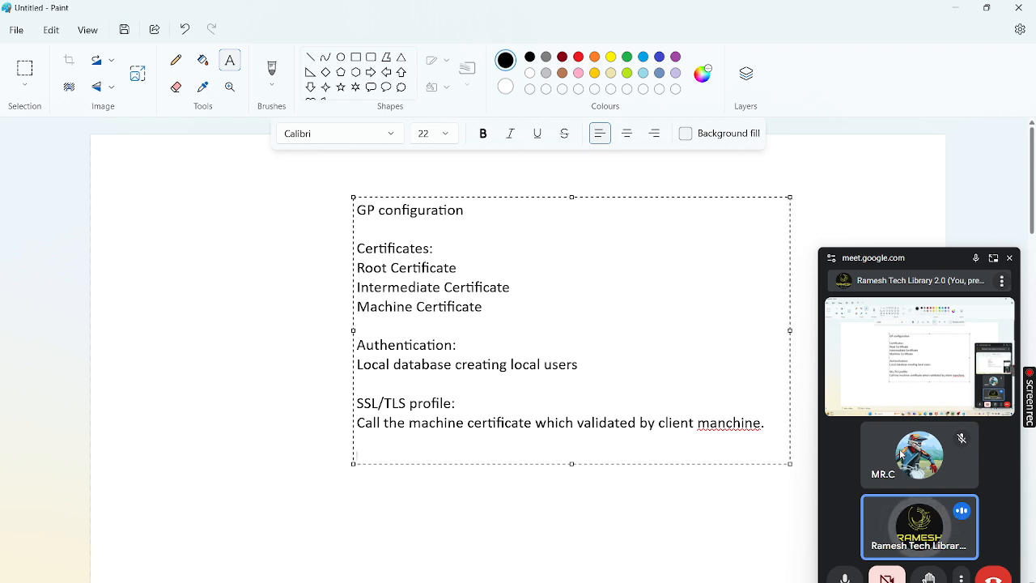
text(P)
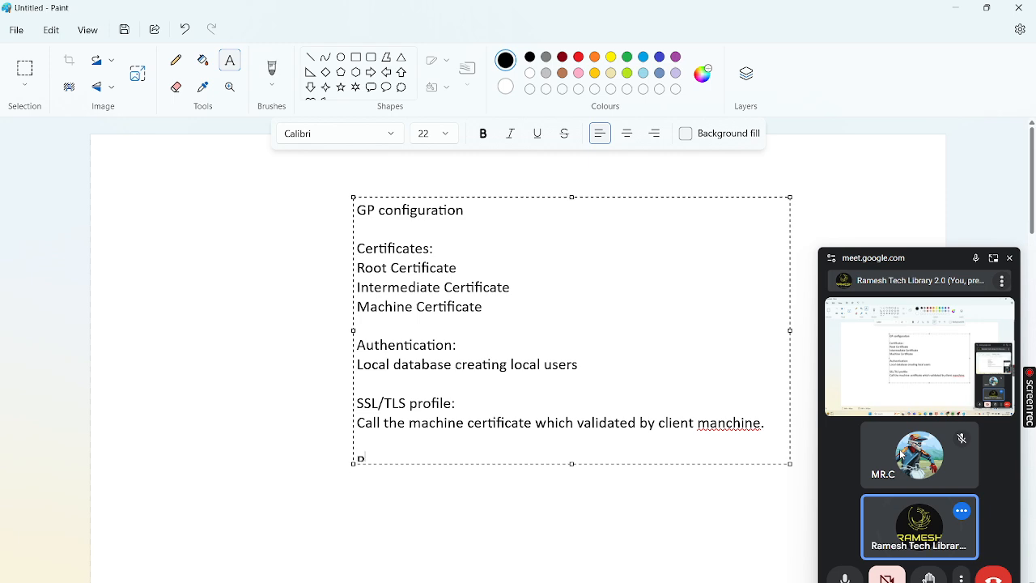
text(ortal)
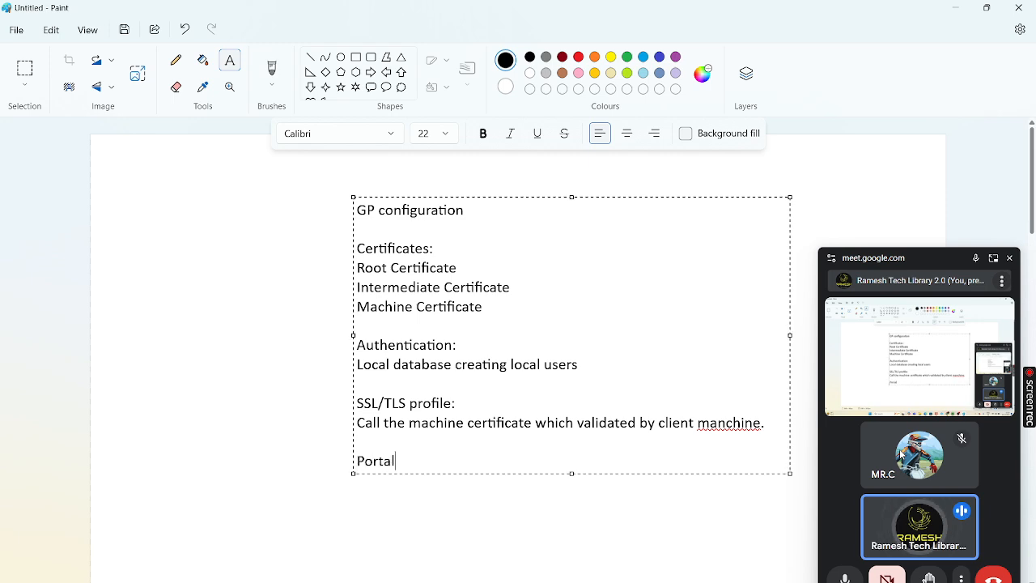
text( congi)
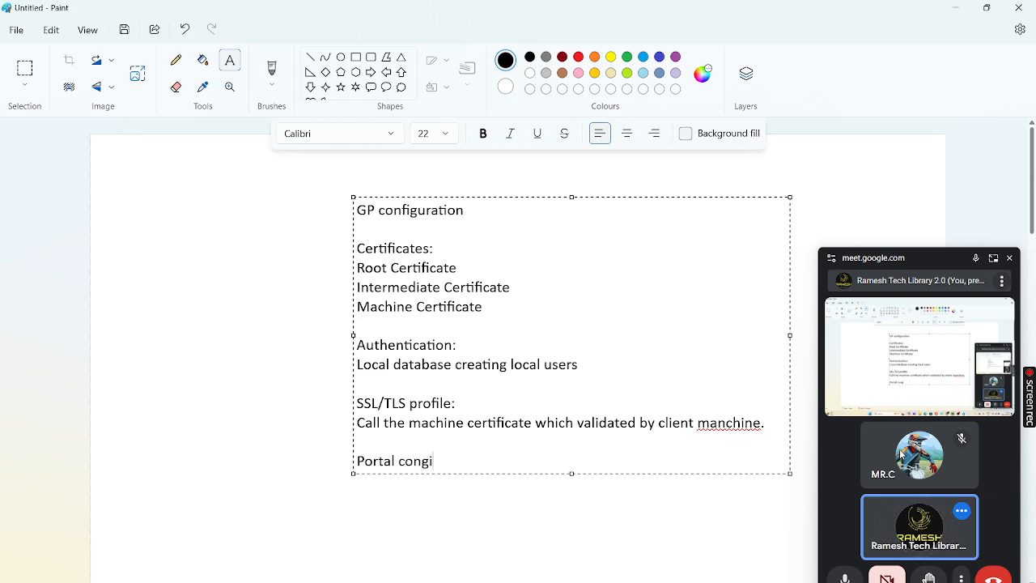
key(BackSpace)
key(BackSpace)
text(figura)
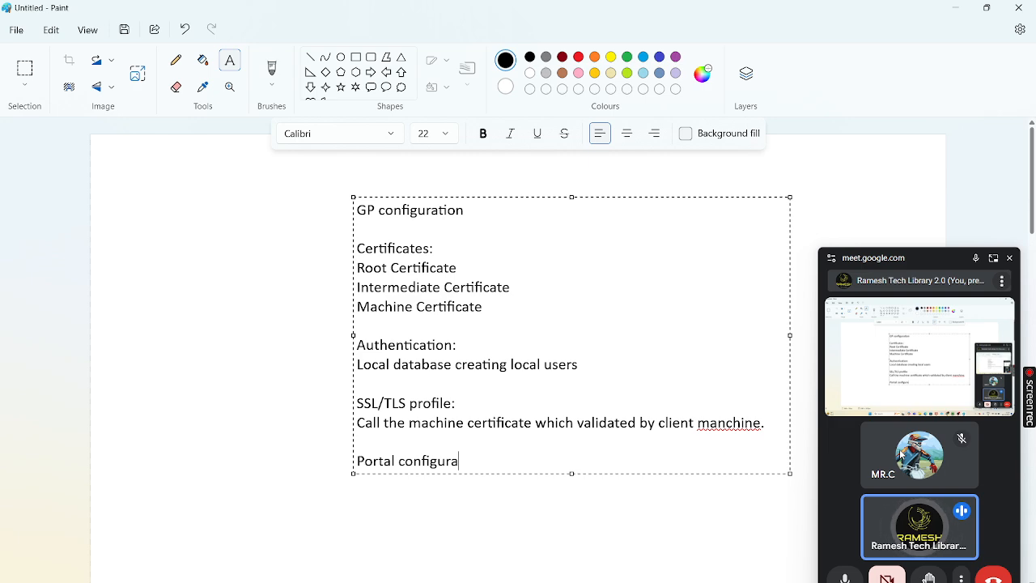
text(tion)
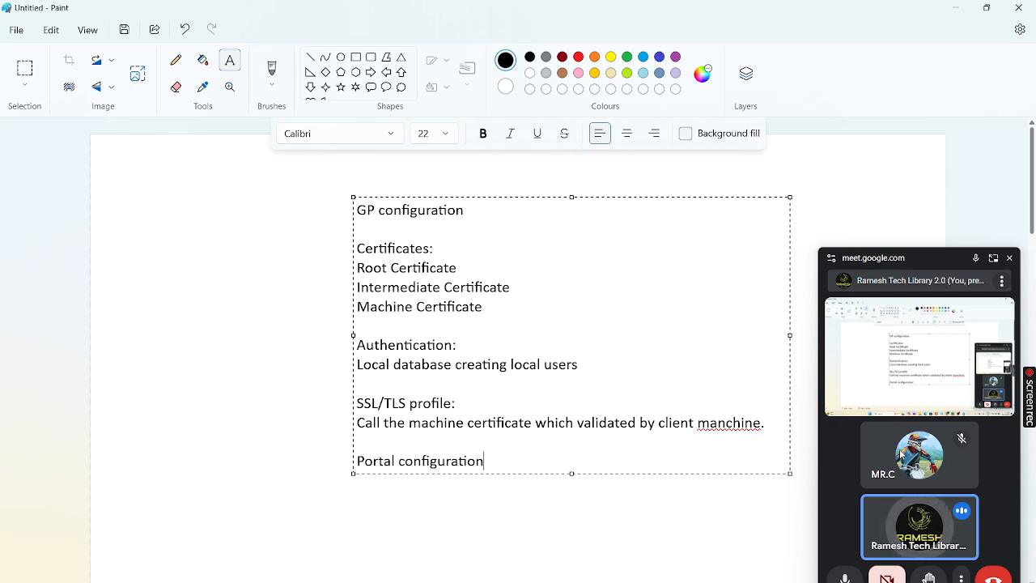
key(Return)
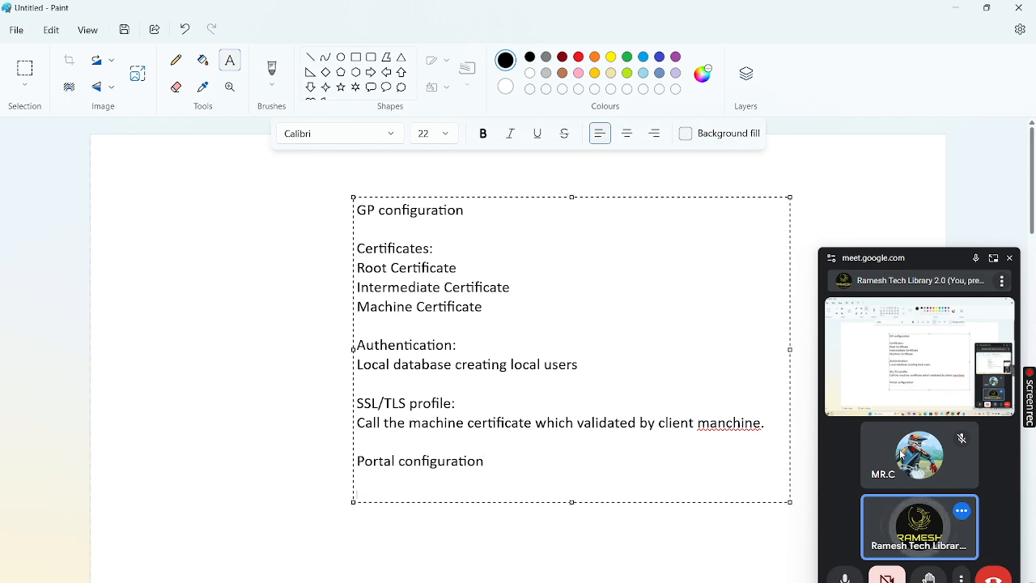
key(Return)
text(Gateway)
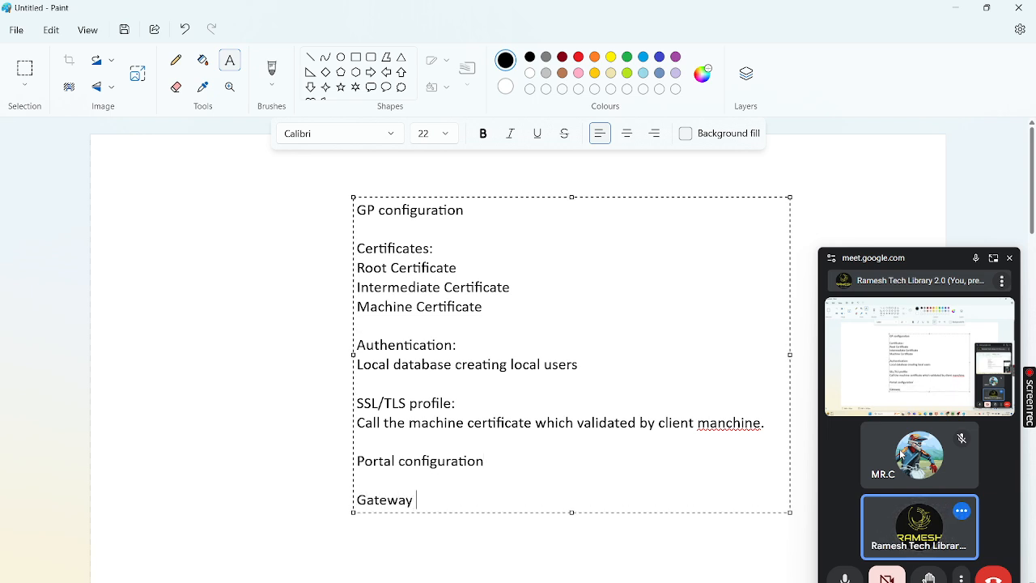
text( Configuration.)
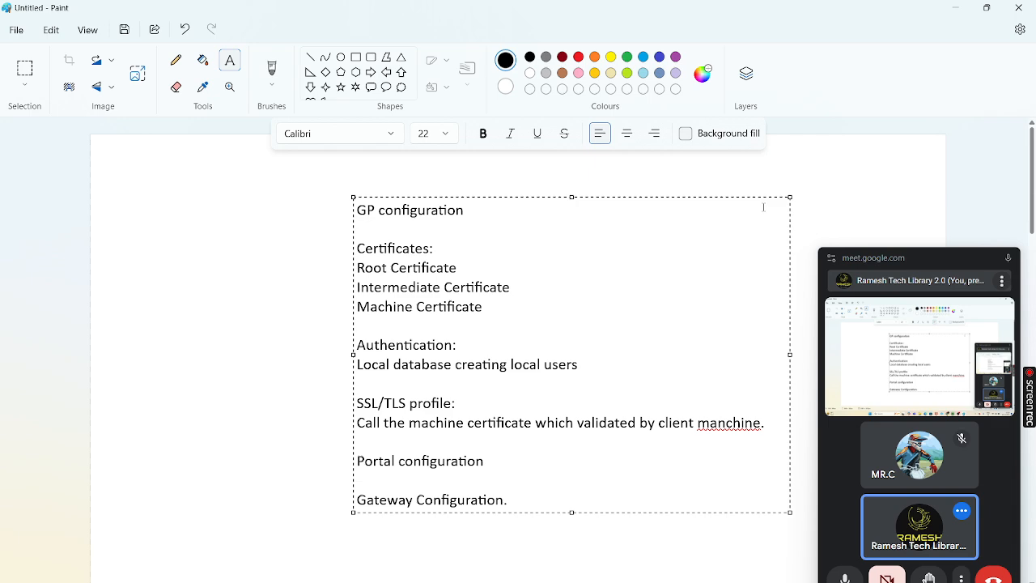
Add a colon after 'GP configuration', correct 'manchine' to 'machine', and commit the text
click(476, 208)
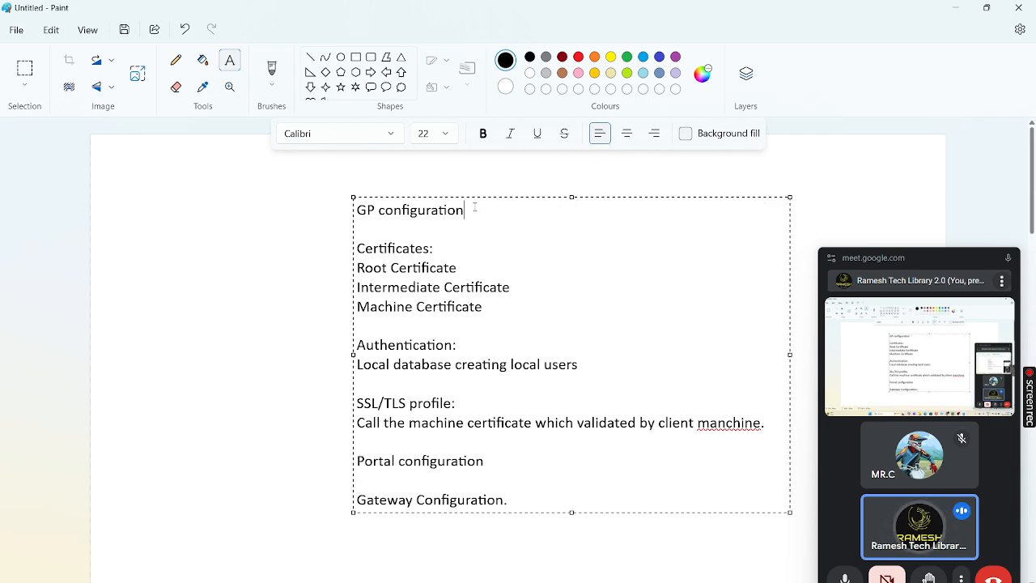
text(:)
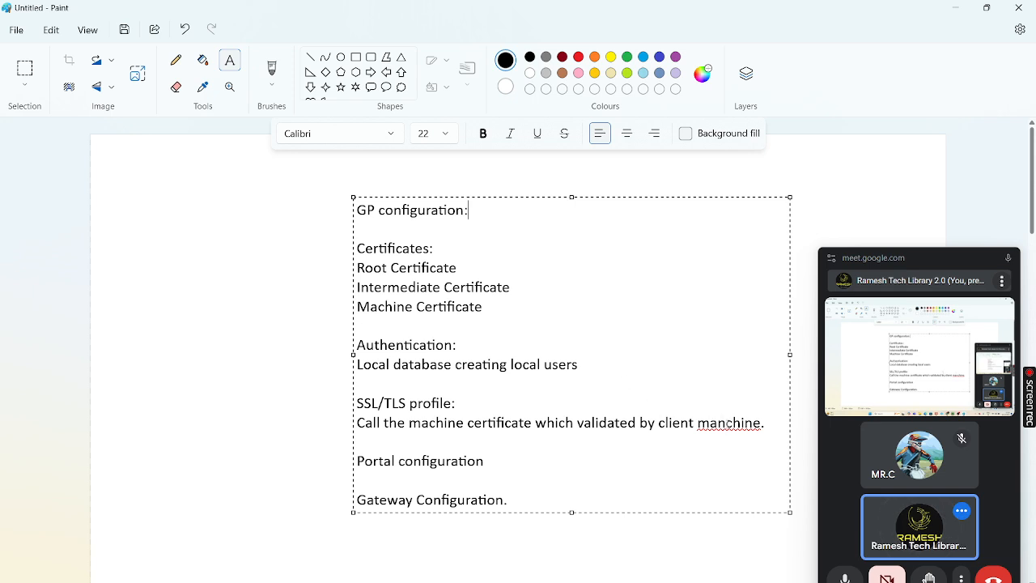
click(727, 424)
key(BackSpace)
click(219, 392)
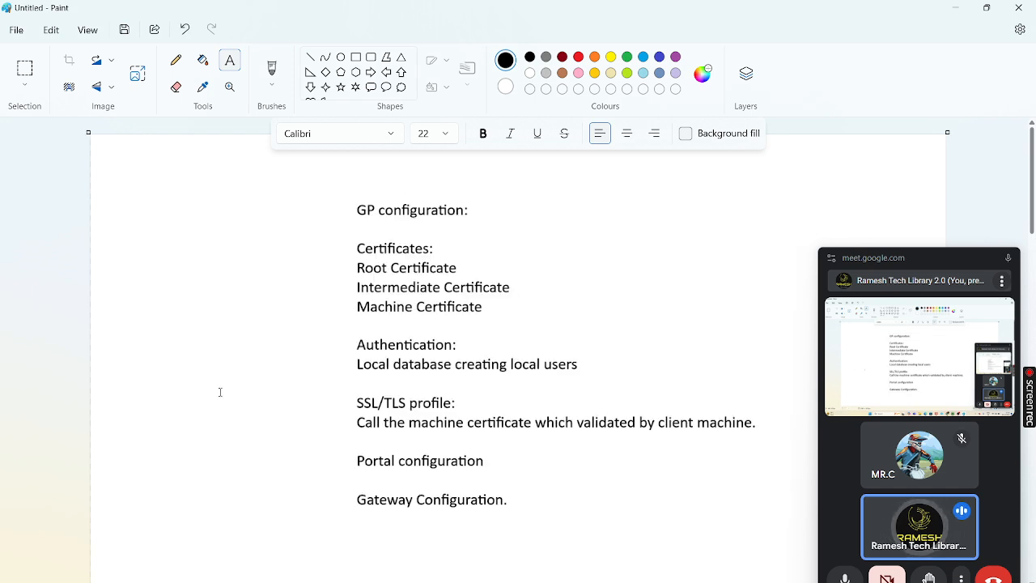
key(alt+Tab)
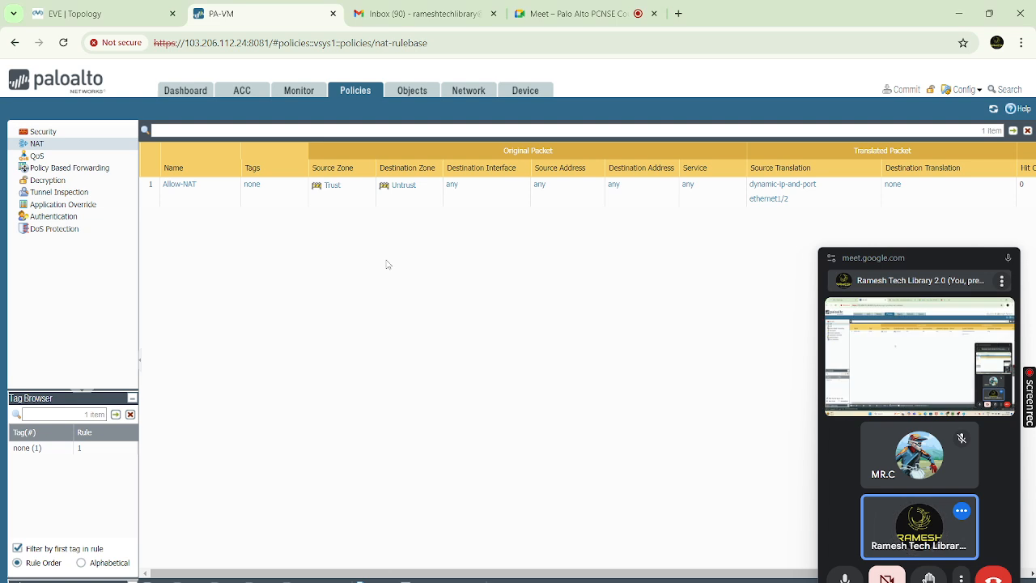
Go to Device > Certificate Management > Certificates and close the floating Meet window
click(417, 94)
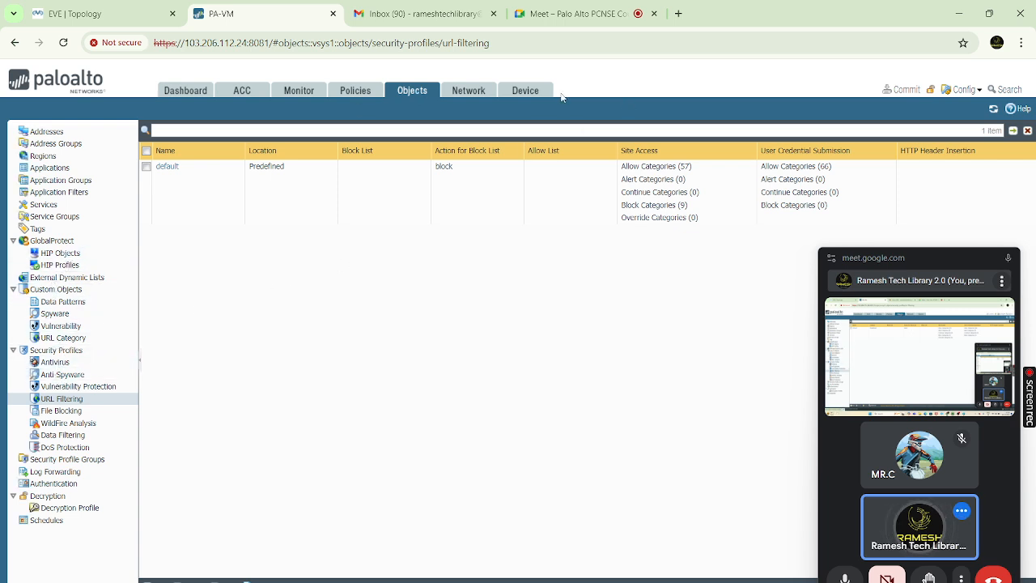
click(527, 92)
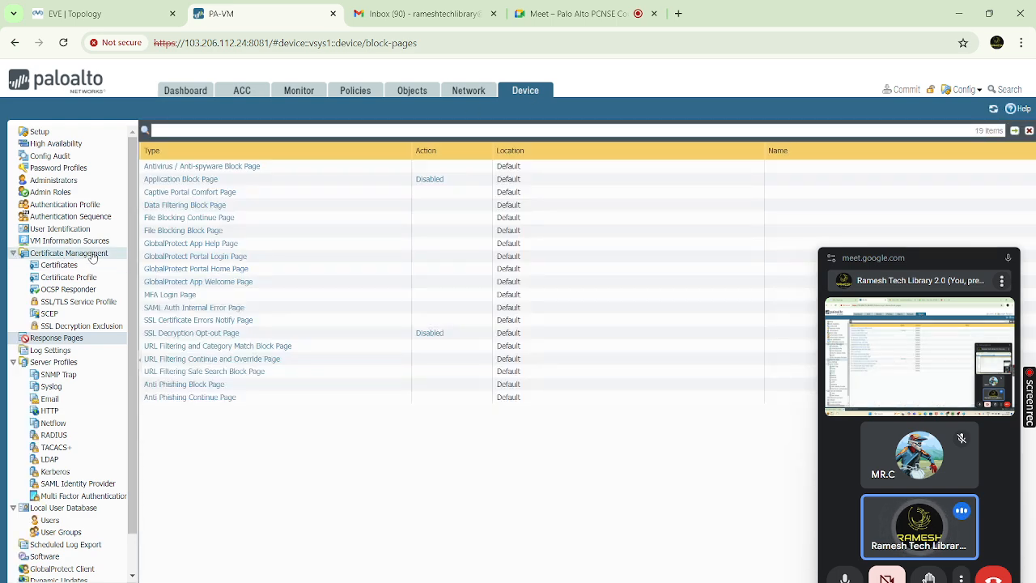
click(59, 266)
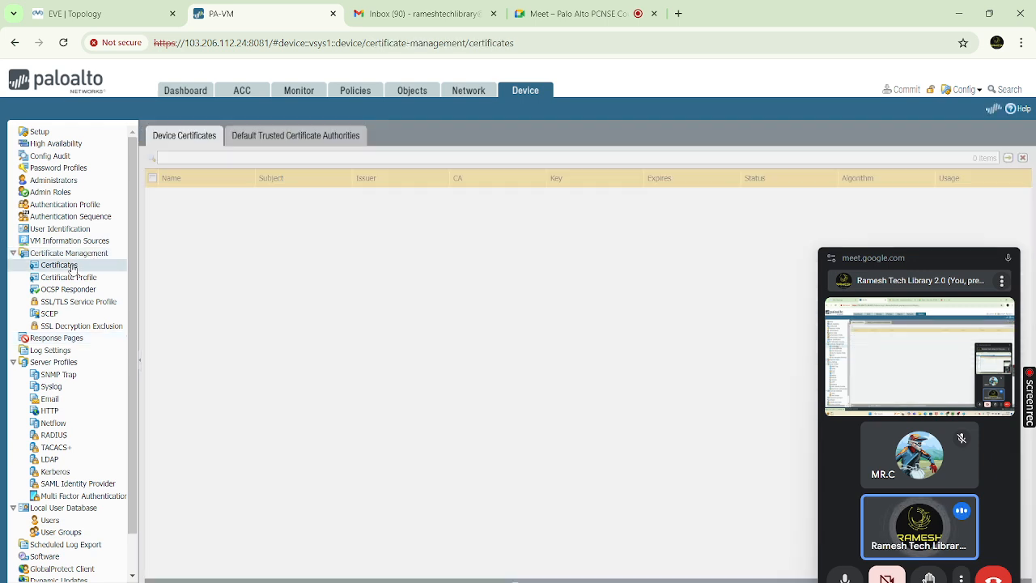
mouse_move(1015, 269)
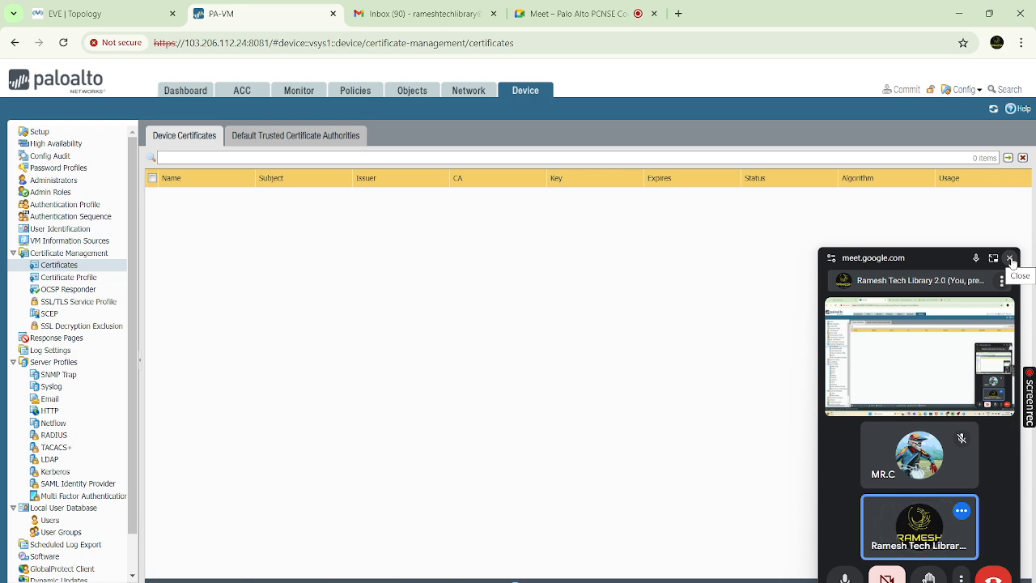
click(1010, 259)
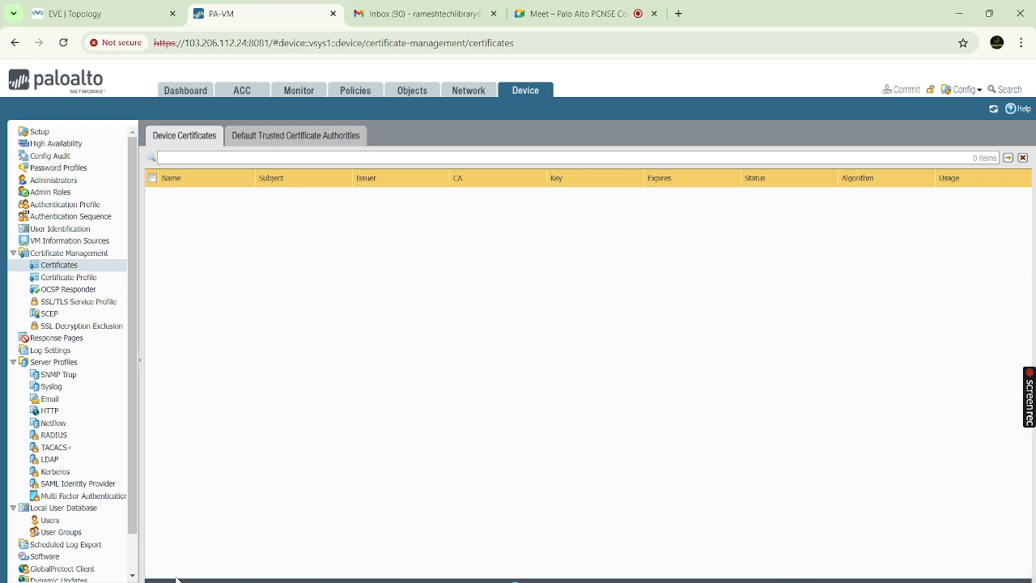
click(301, 580)
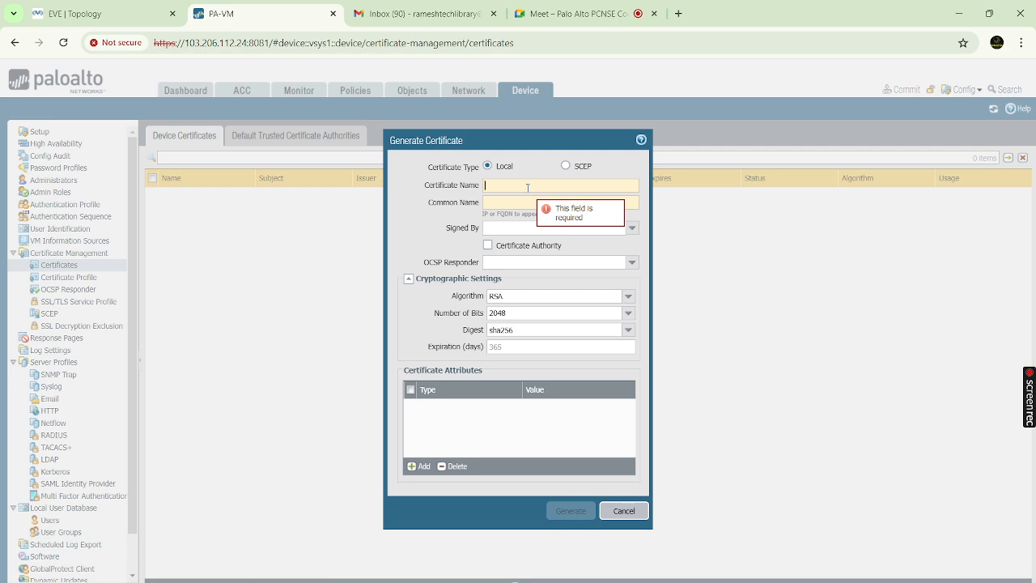
text(Roo)
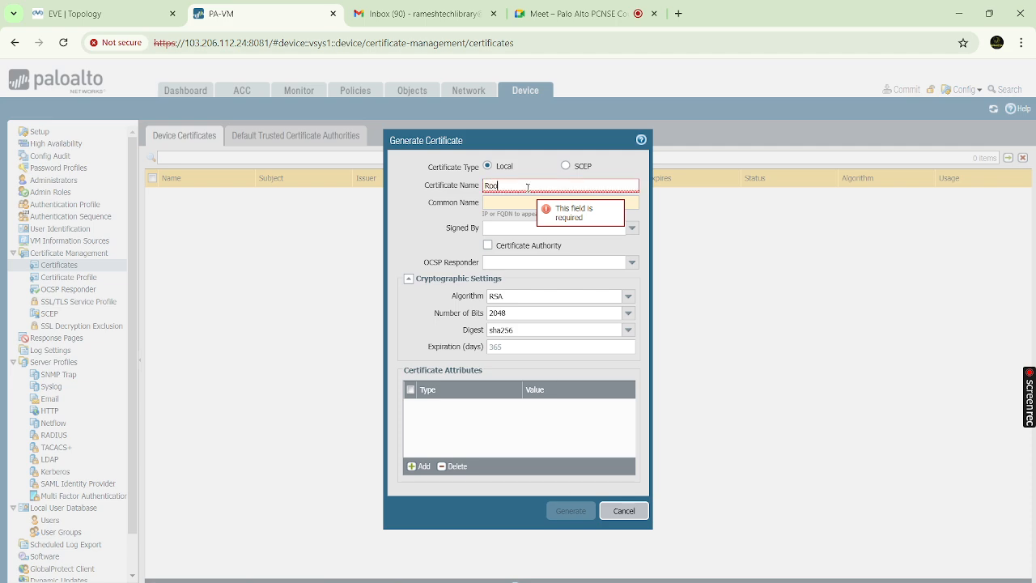
text(t)
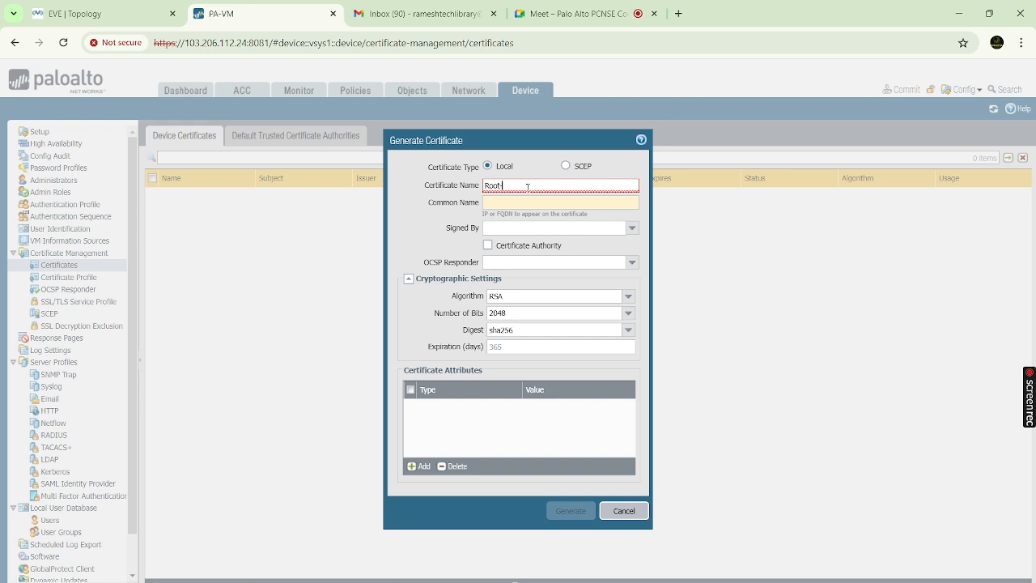
text(-Cert)
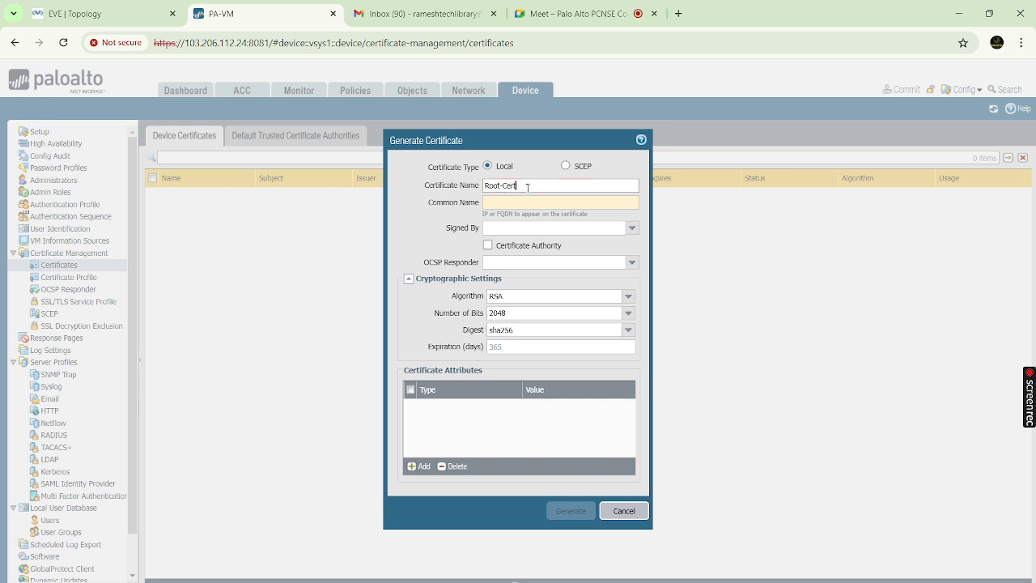
click(514, 203)
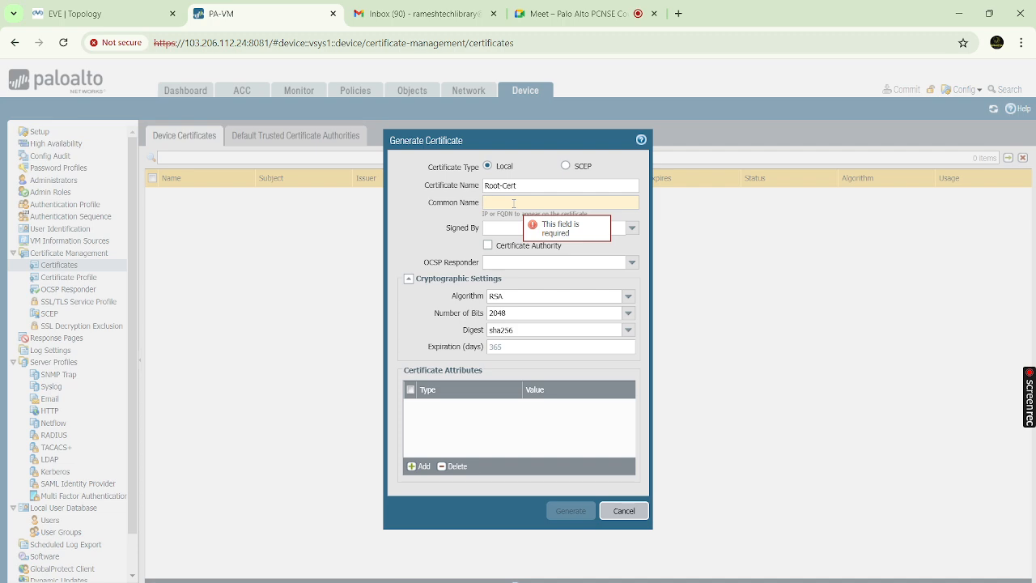
text(www.)
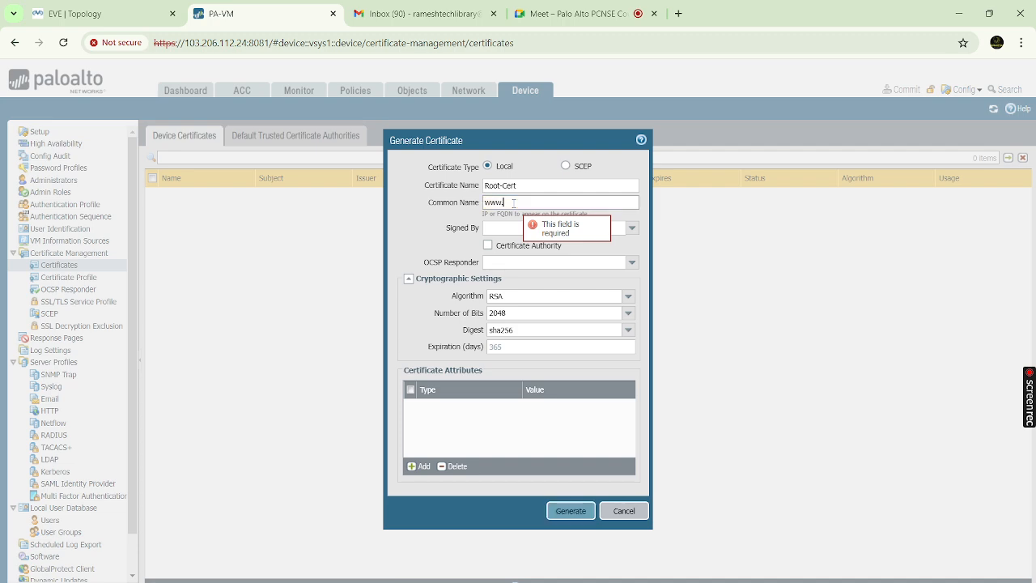
text(rootcert.com)
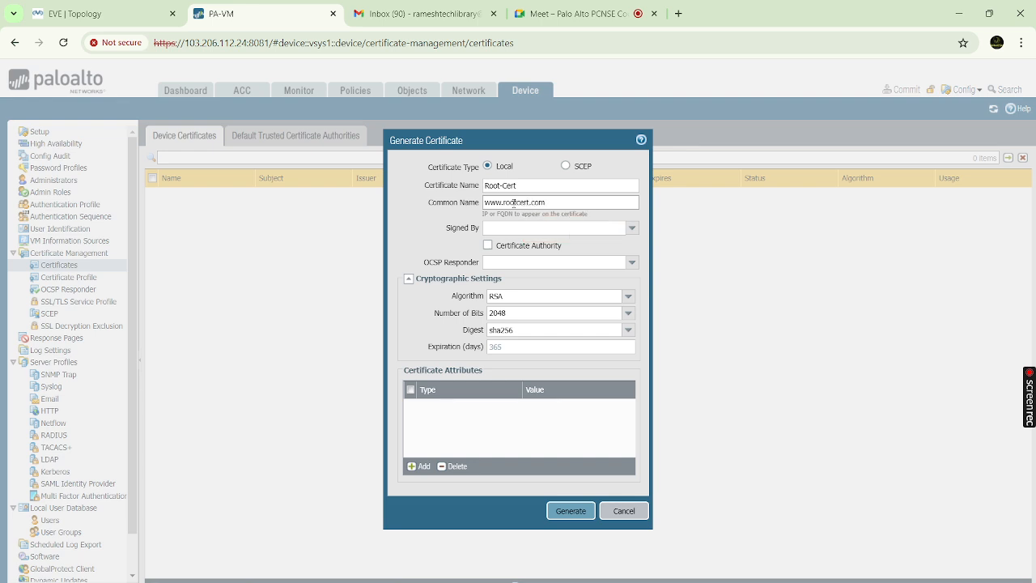
click(488, 247)
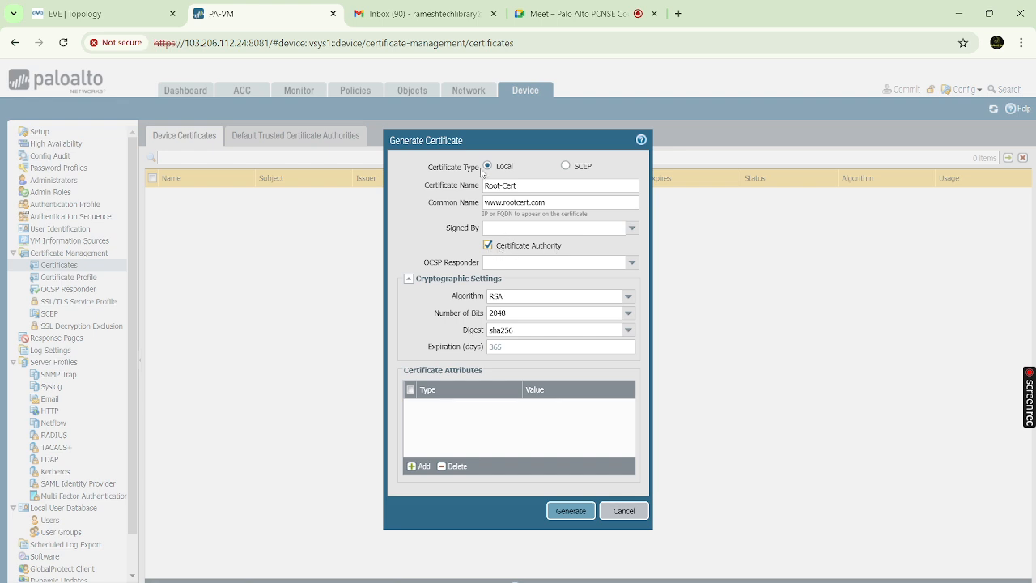
click(502, 185)
text(-)
click(571, 511)
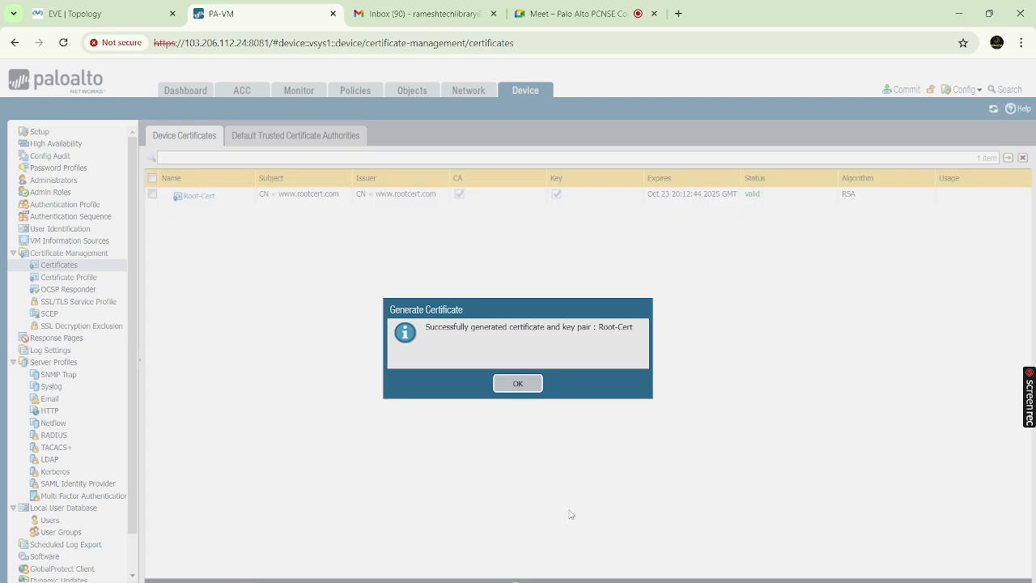
click(518, 384)
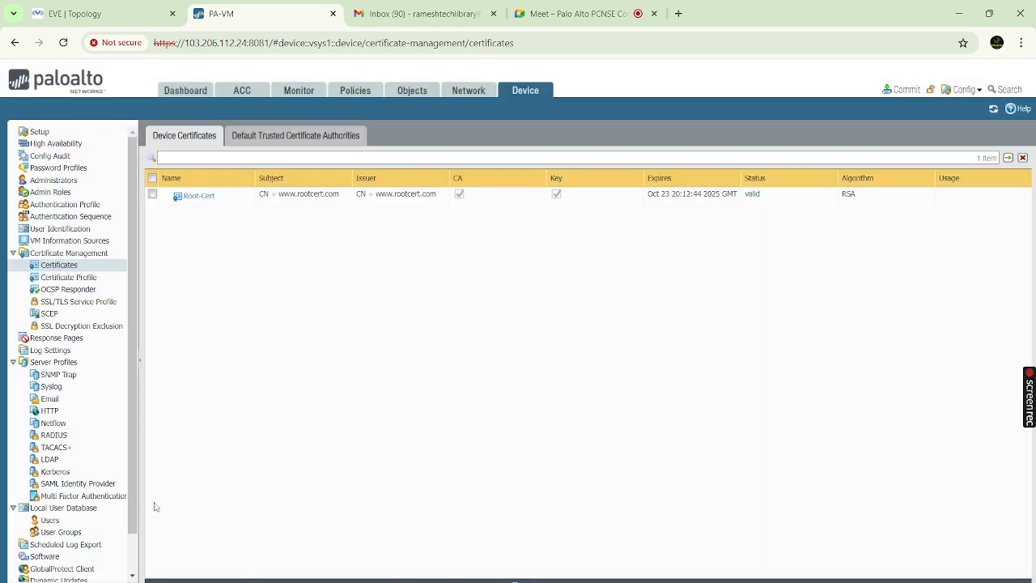
Start a new certificate named 'server-cert', then switch to the EVE | Topology tab
click(299, 580)
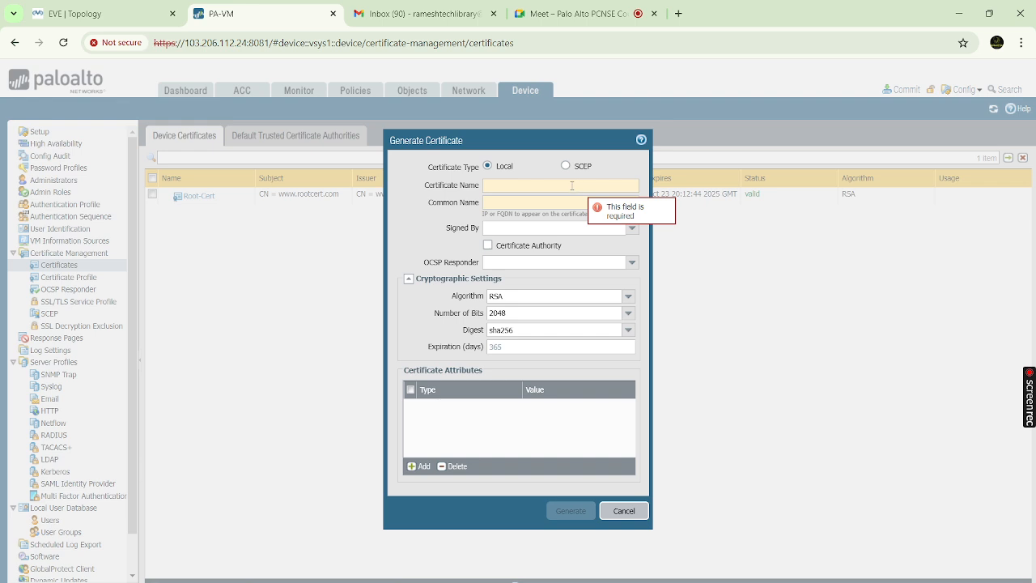
click(572, 186)
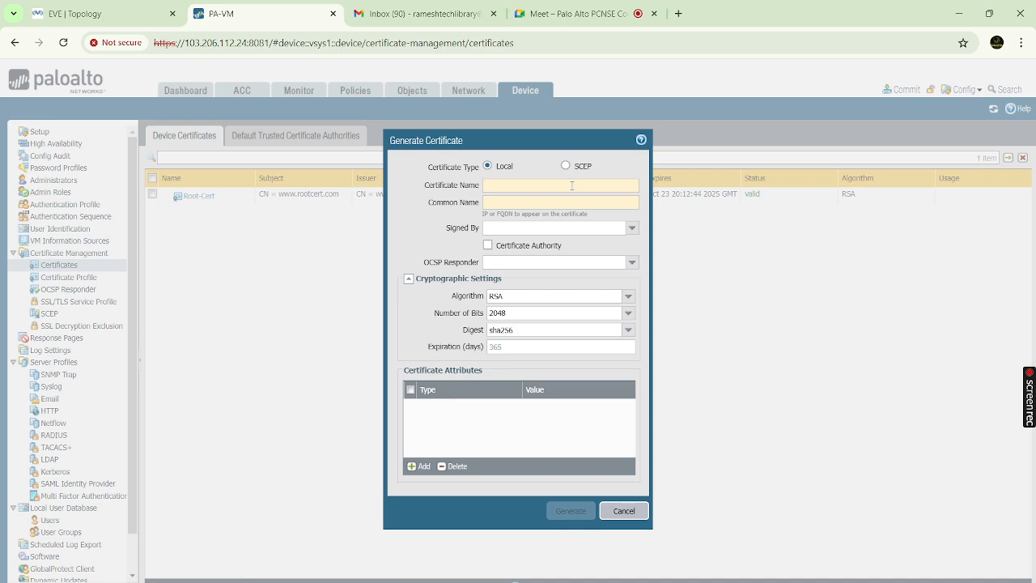
text(mydi)
key(BackSpace)
key(BackSpace)
key(BackSpace)
key(BackSpace)
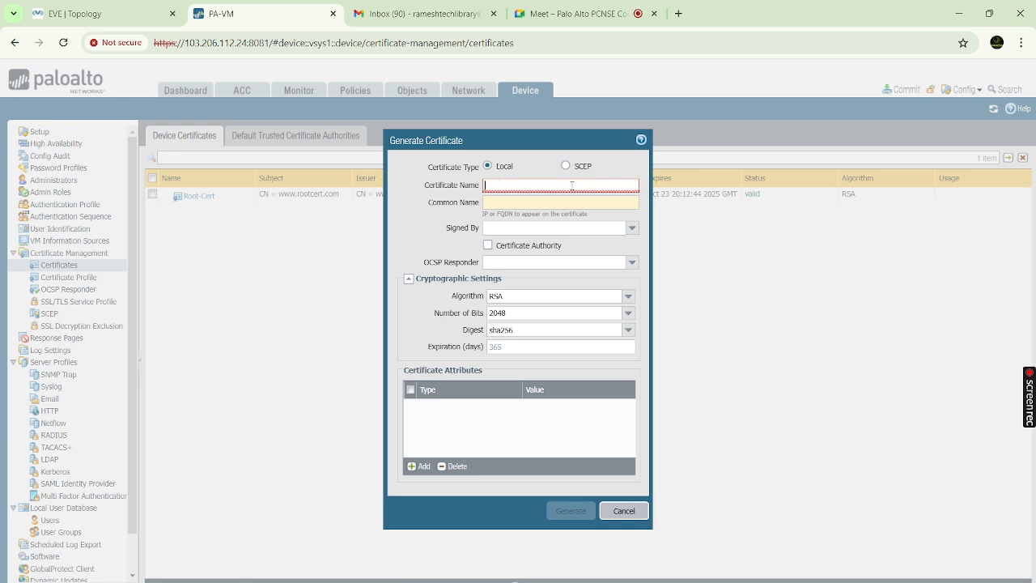
text(server-cert)
click(556, 202)
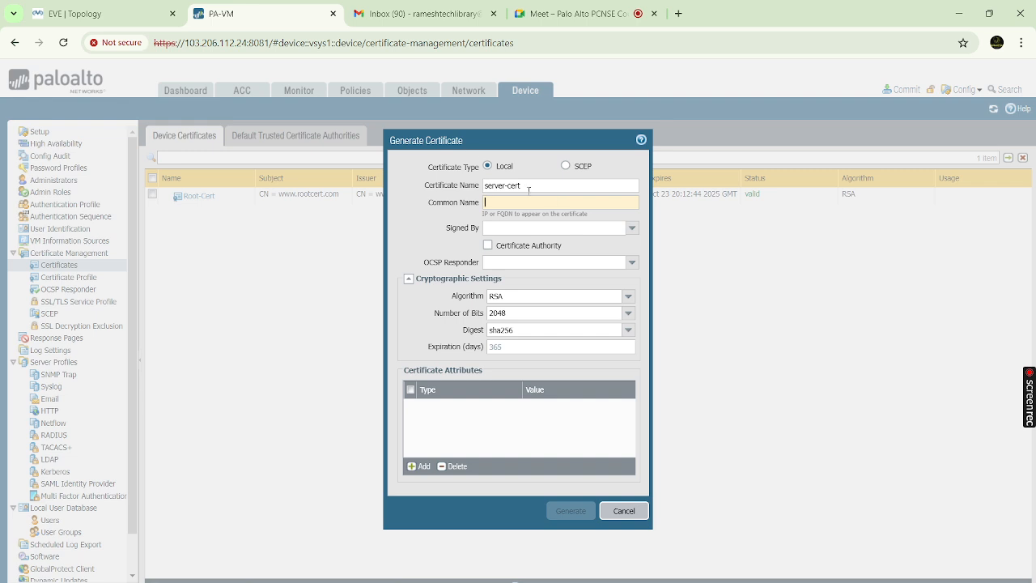
click(135, 8)
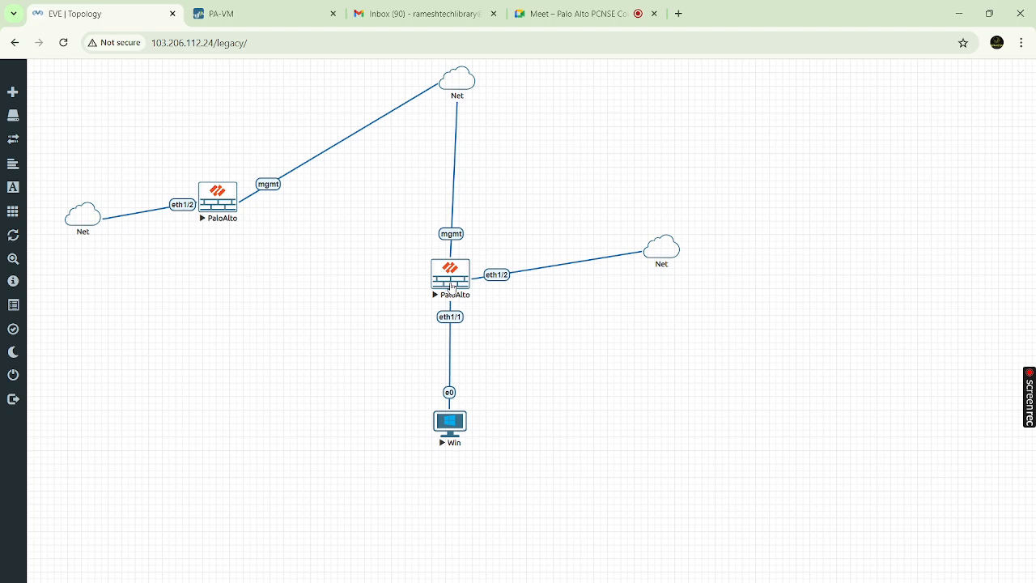
Glance at the Paint notes and EVE-NG topology, then return to the PA-VM server-cert form
key(alt+Tab)
key(alt+Tab)
click(248, 12)
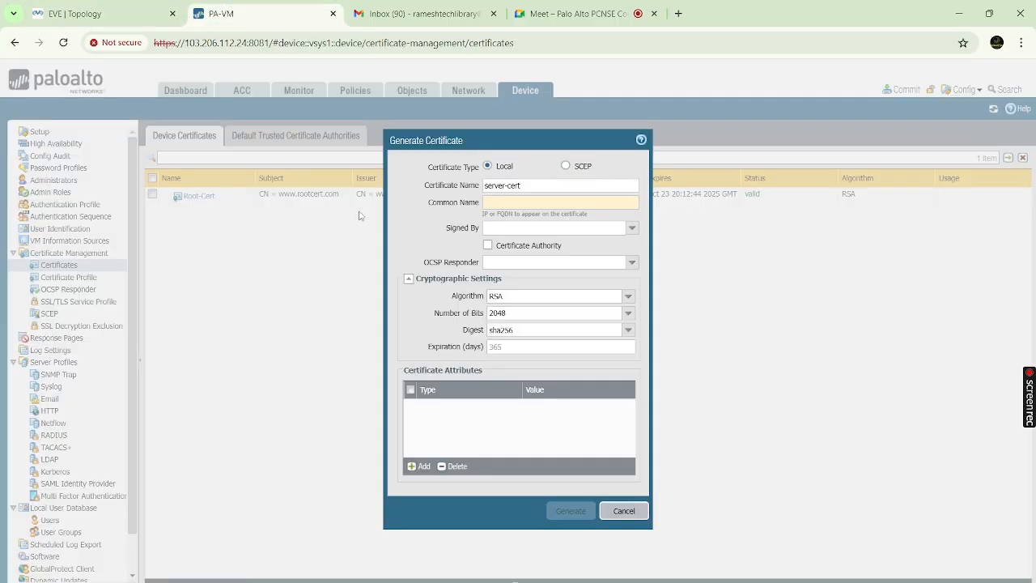
click(107, 22)
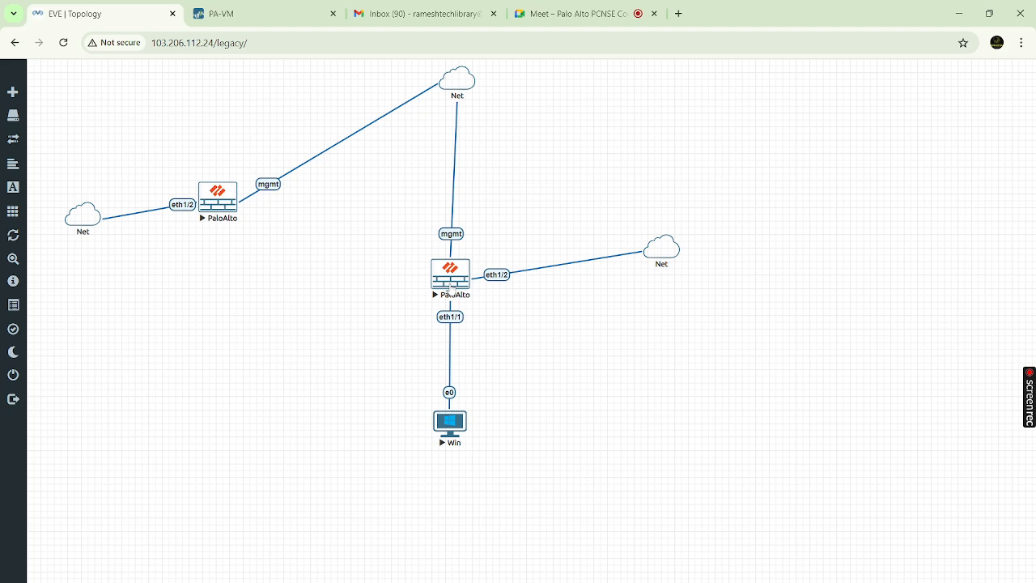
click(451, 291)
key(alt+Tab)
key(alt+Tab)
click(261, 13)
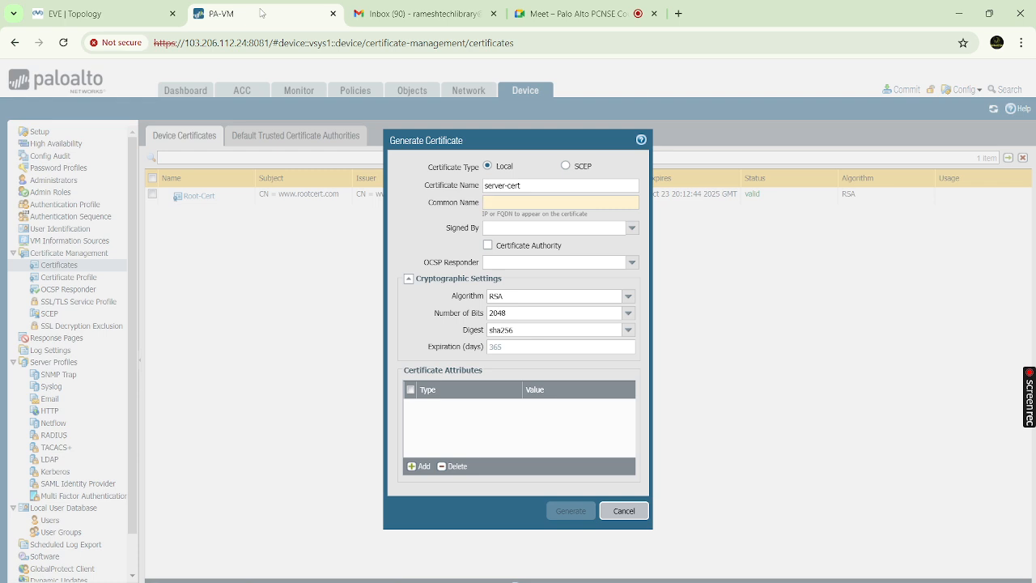
Give server-cert common name 192.168.10.10, sign it with Root-Cert, and generate it
click(515, 202)
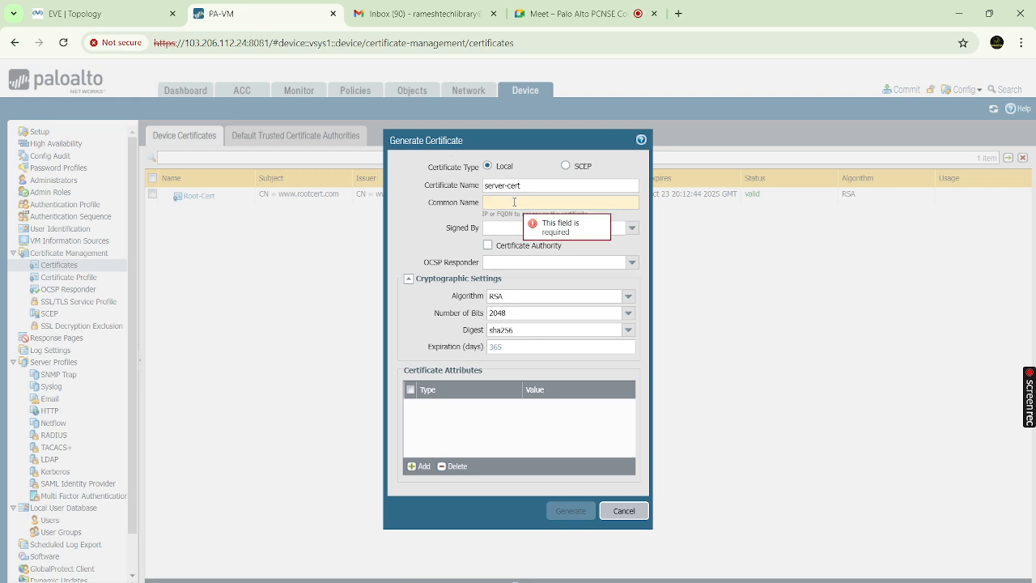
text(19)
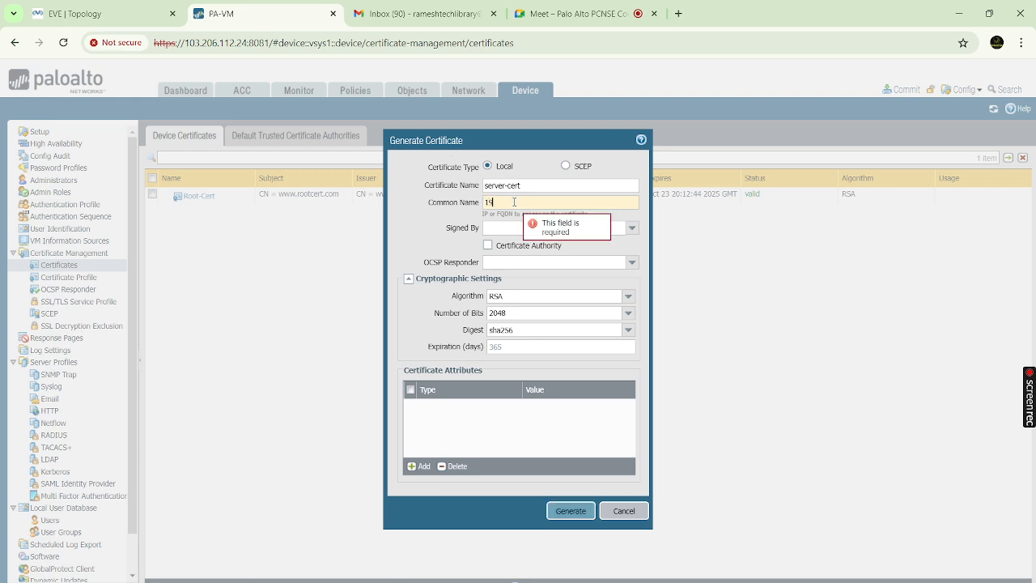
text(2.16)
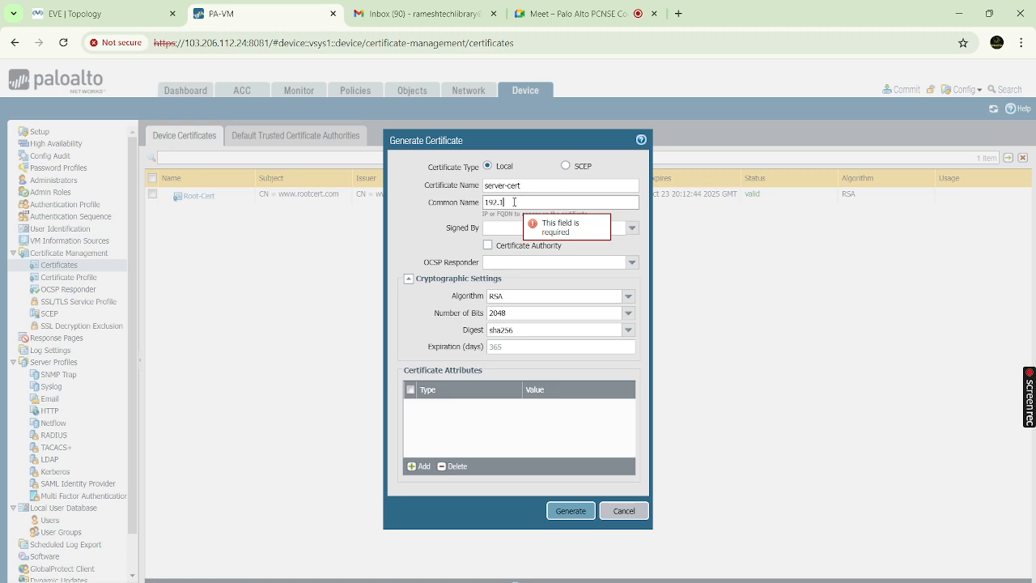
key(BackSpace)
key(BackSpace)
key(BackSpace)
key(BackSpace)
key(BackSpace)
key(BackSpace)
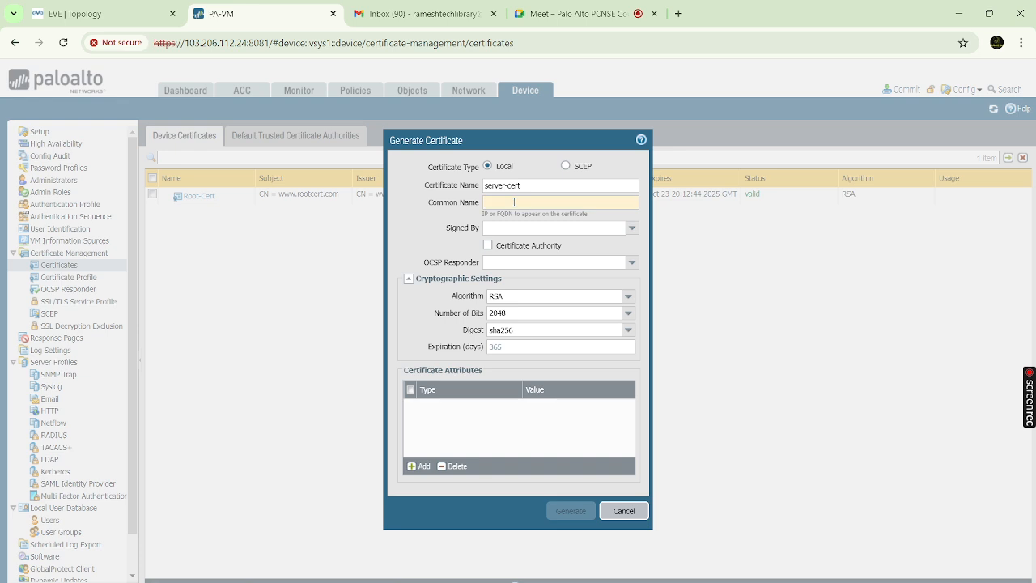
text(192.)
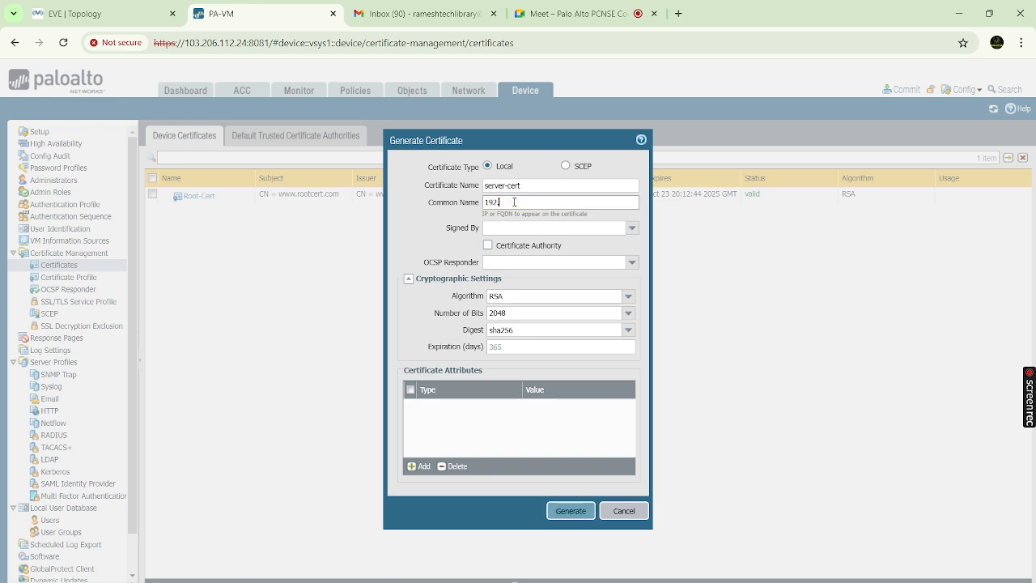
text(168.10.10)
click(632, 230)
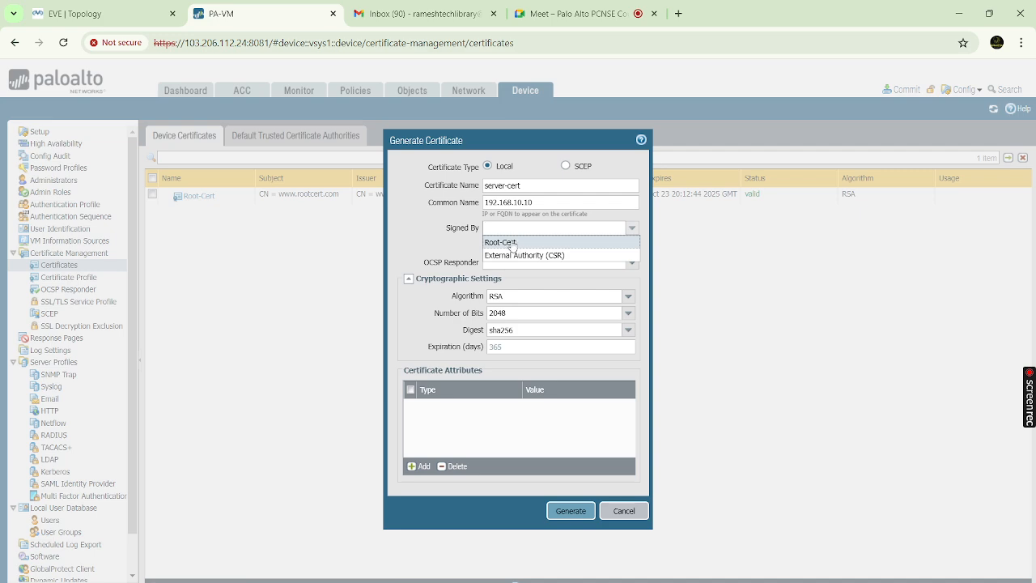
click(512, 243)
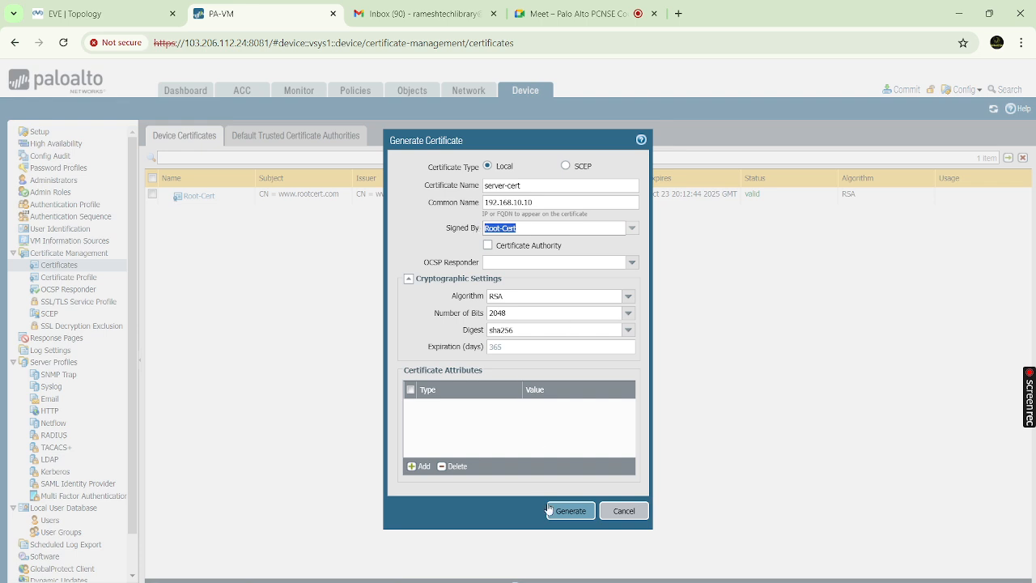
click(571, 512)
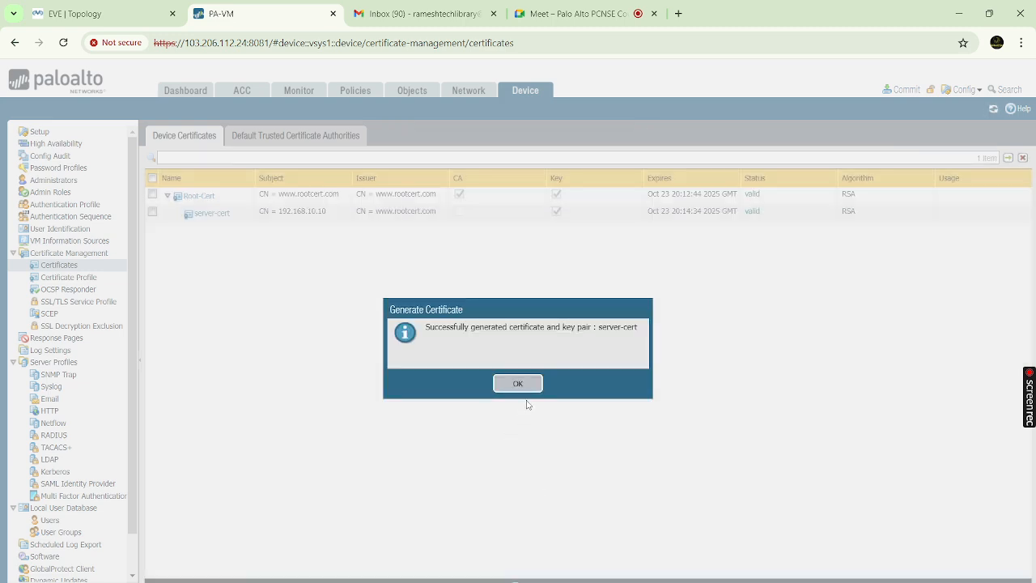
click(521, 385)
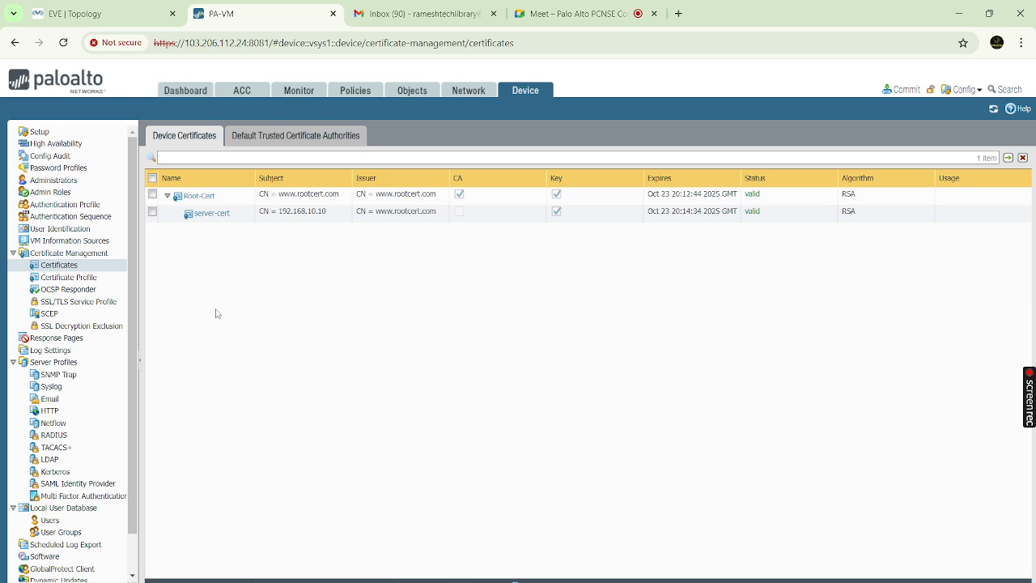
Create SSL/TLS service profile 'GP SSL' using certificate server-cert
click(89, 301)
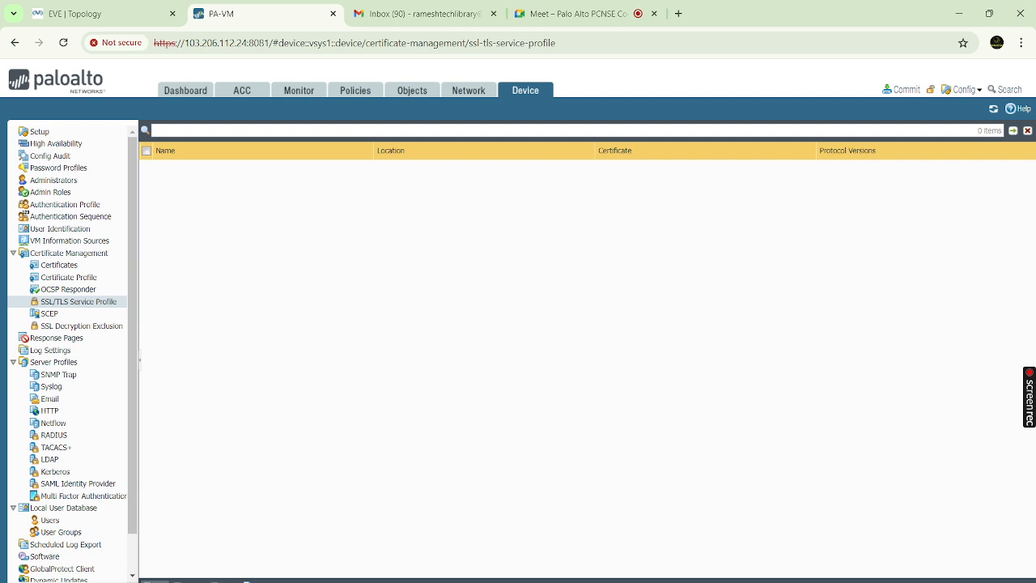
click(162, 578)
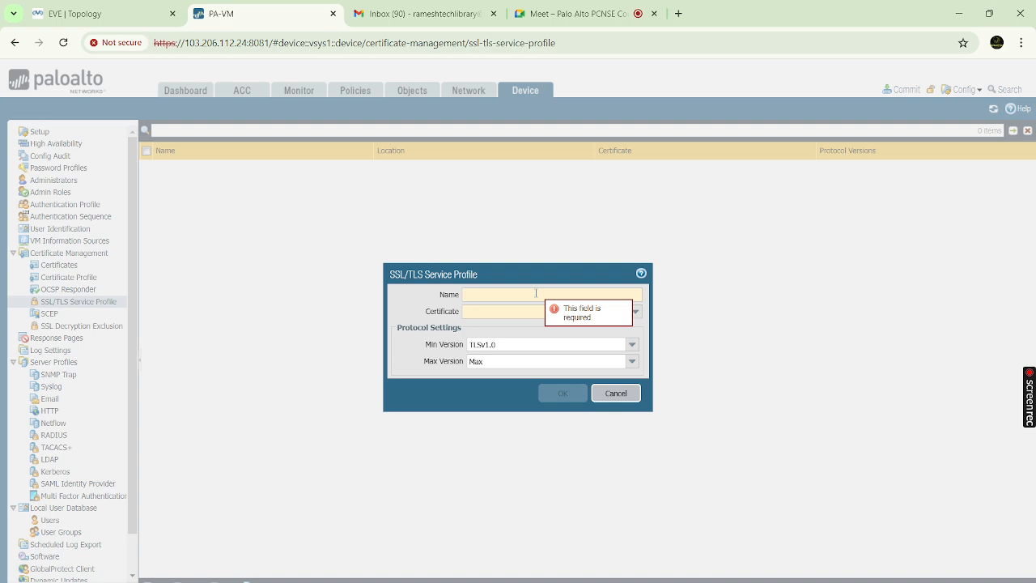
text(GP-)
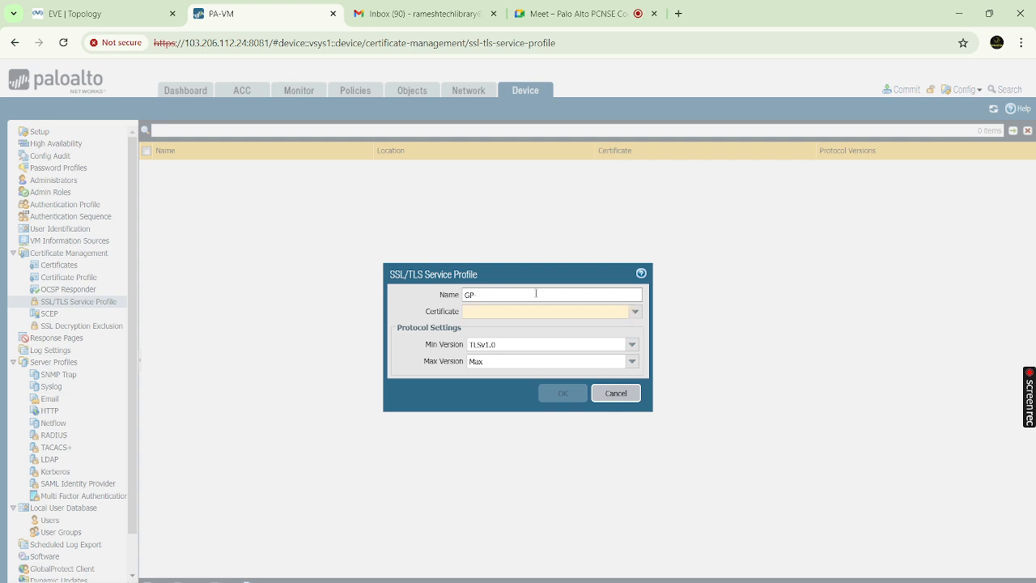
text( SSL)
click(636, 312)
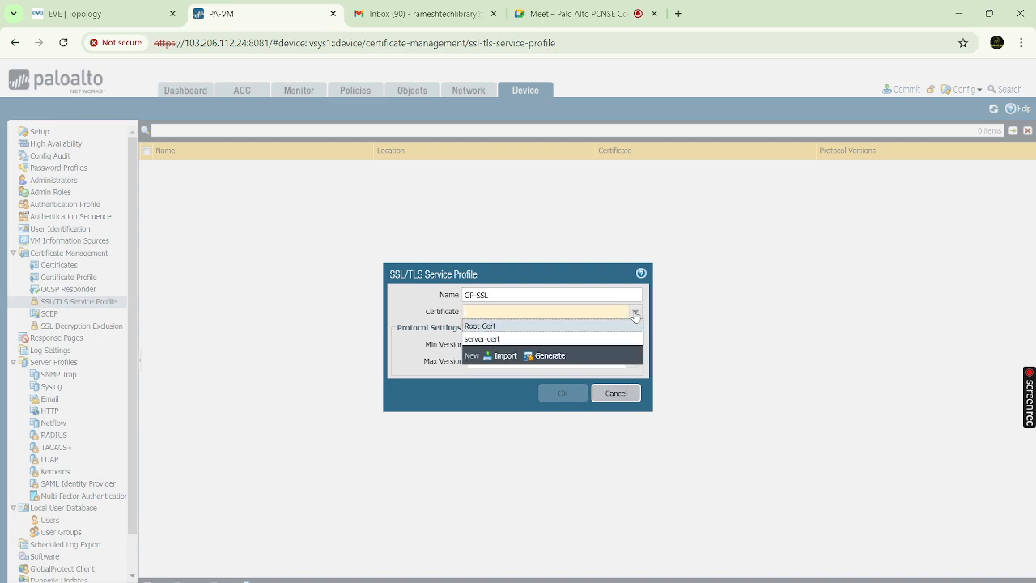
click(488, 339)
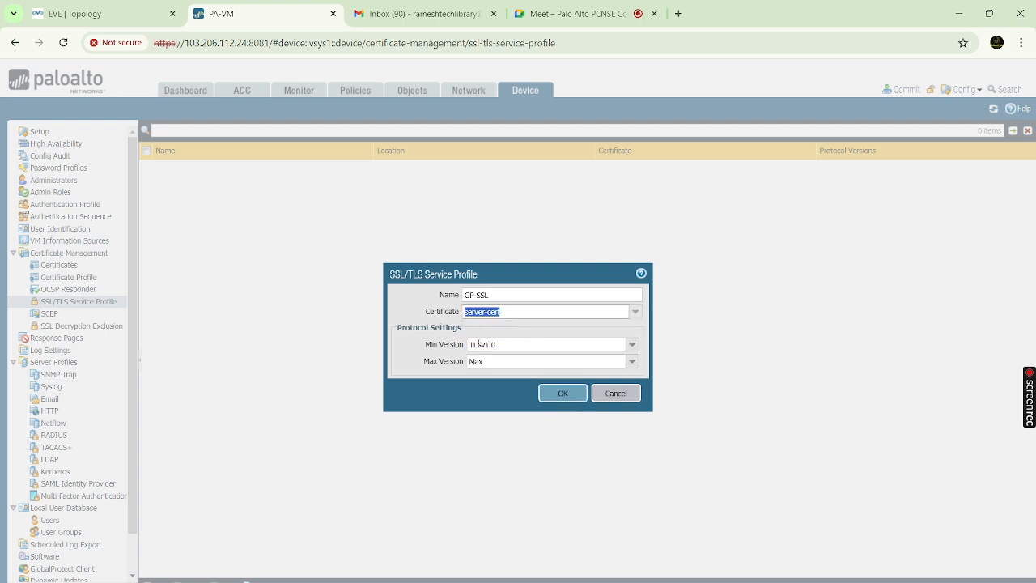
click(563, 394)
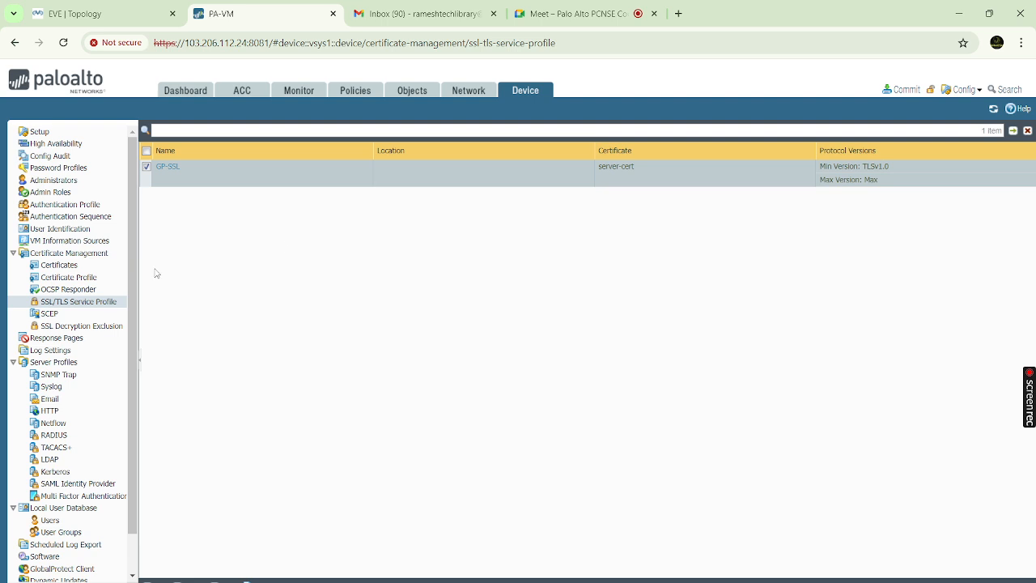
Go to Local User Database > Users and start adding a new local user
scroll(119, 469, down, 1)
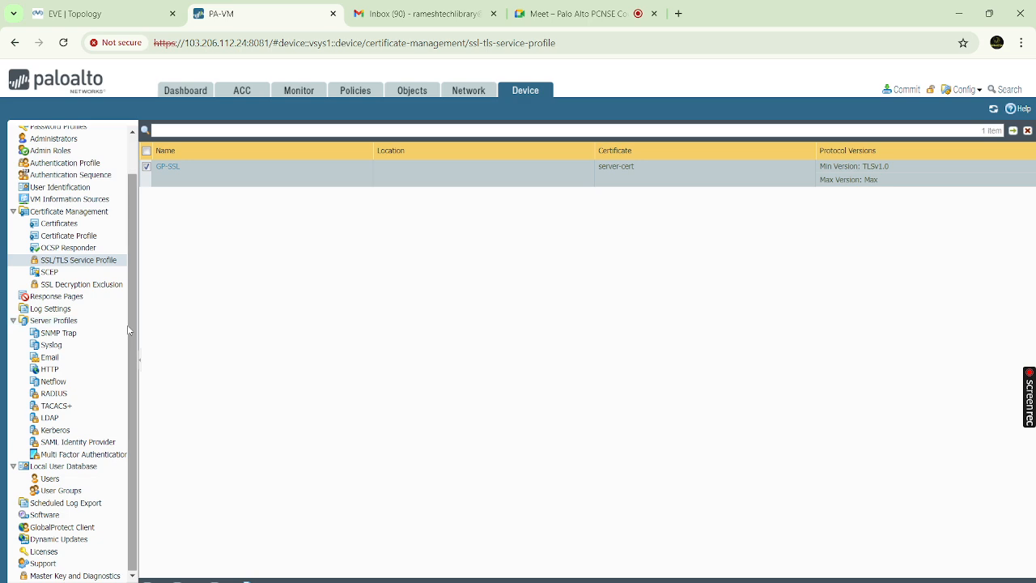
scroll(134, 330, up, 1)
scroll(130, 323, down, 1)
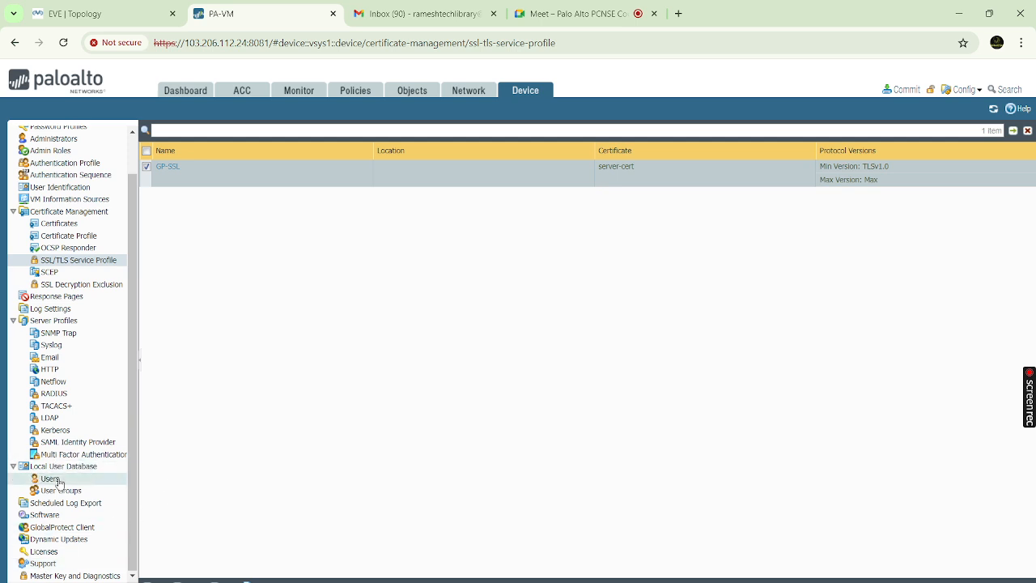
click(50, 479)
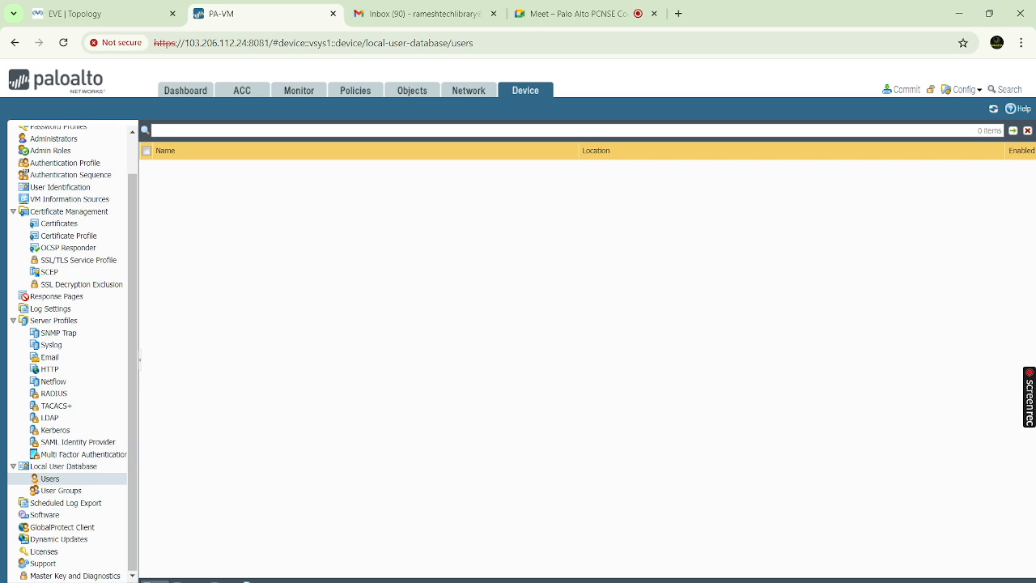
click(162, 579)
Save local user 'User1' with a password and matching confirmation
click(567, 296)
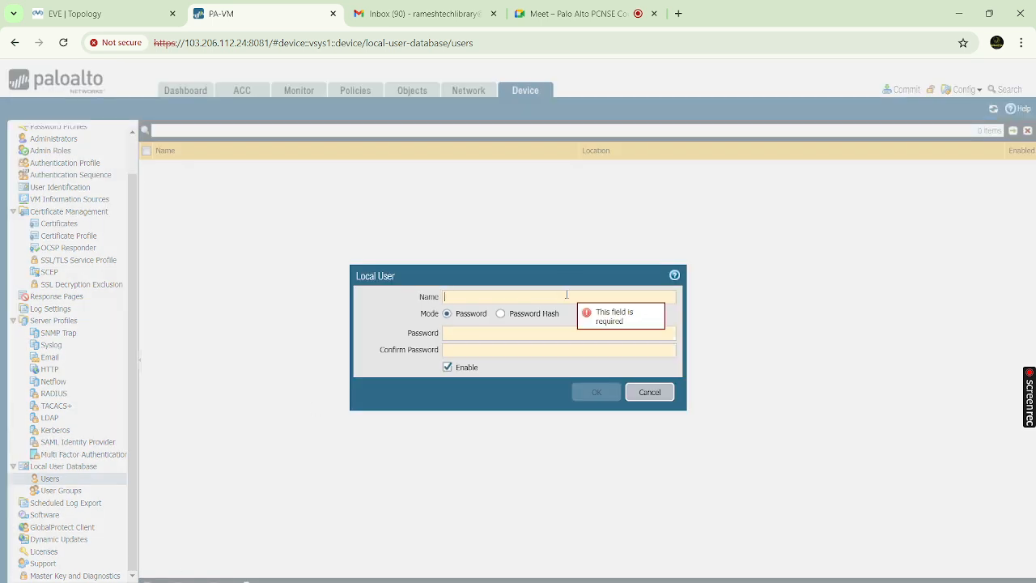
text(User1)
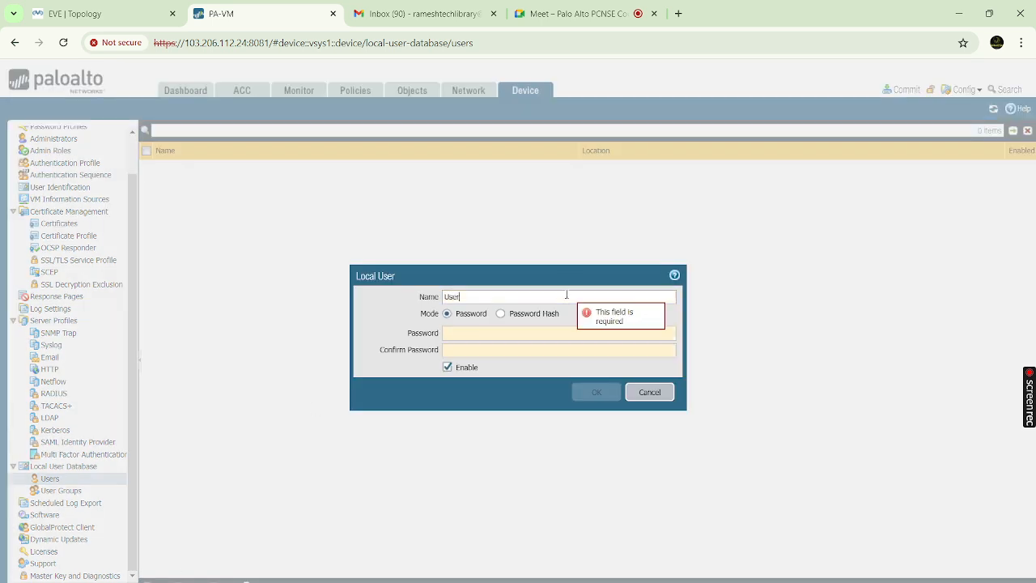
click(473, 332)
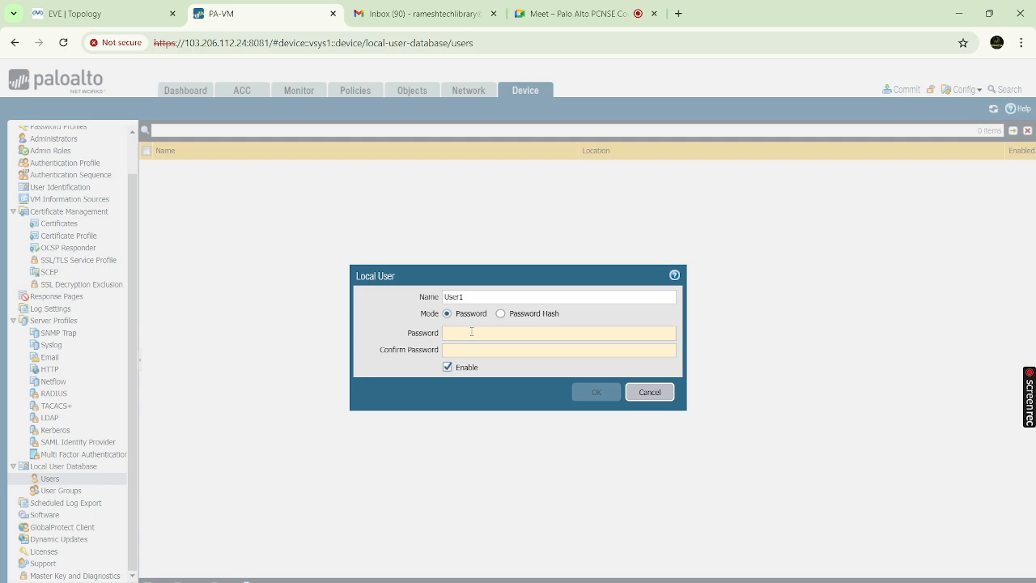
text(••••••)
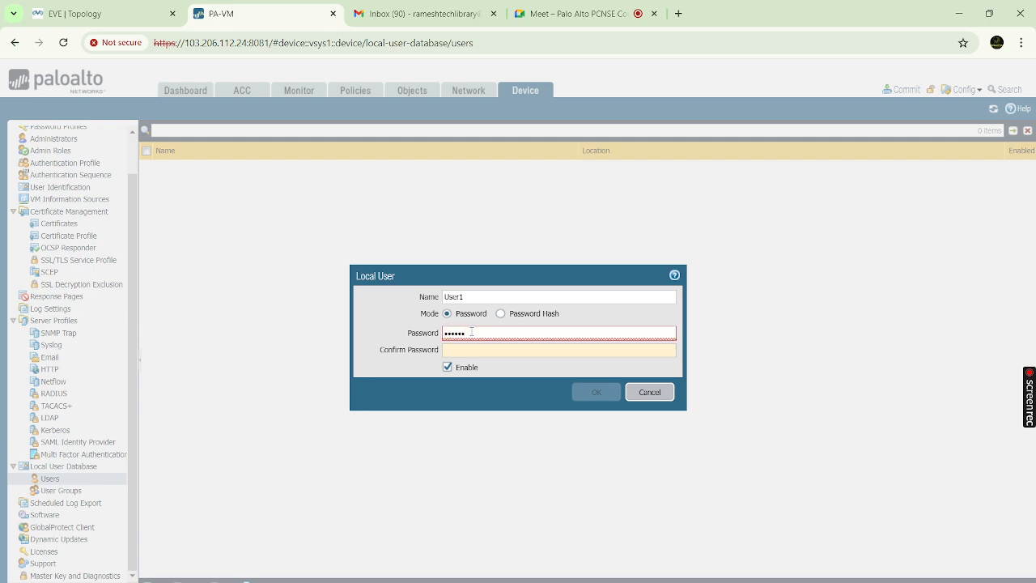
key(BackSpace)
key(BackSpace)
key(BackSpace)
key(BackSpace)
key(BackSpace)
key(BackSpace)
text(••••••••••)
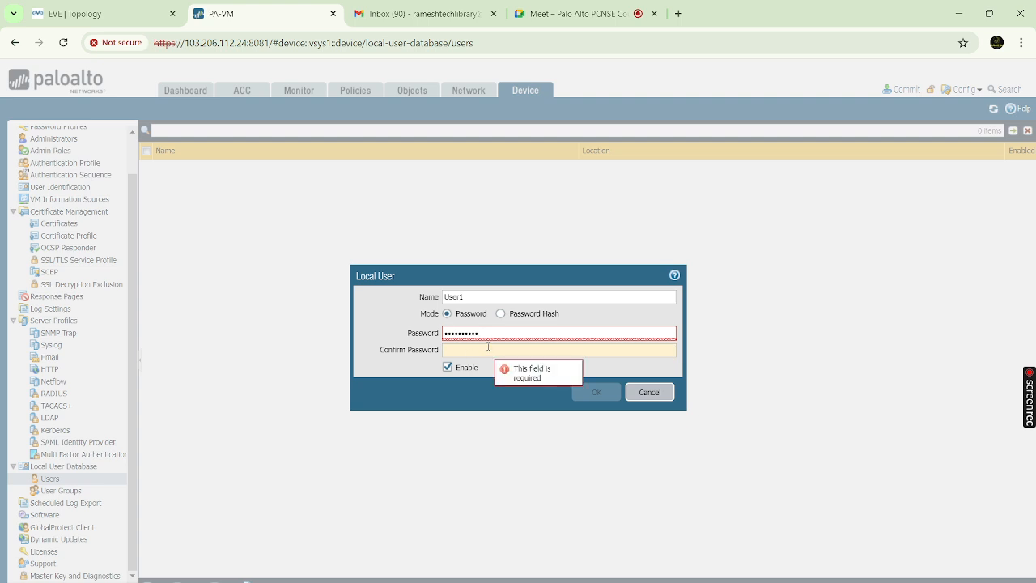
text(•••)
click(470, 352)
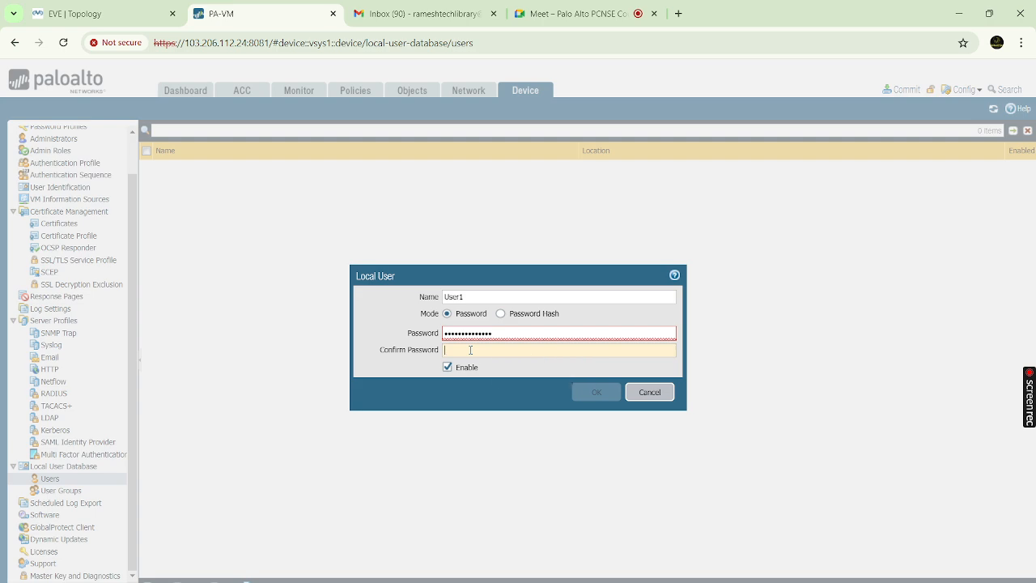
text(•)
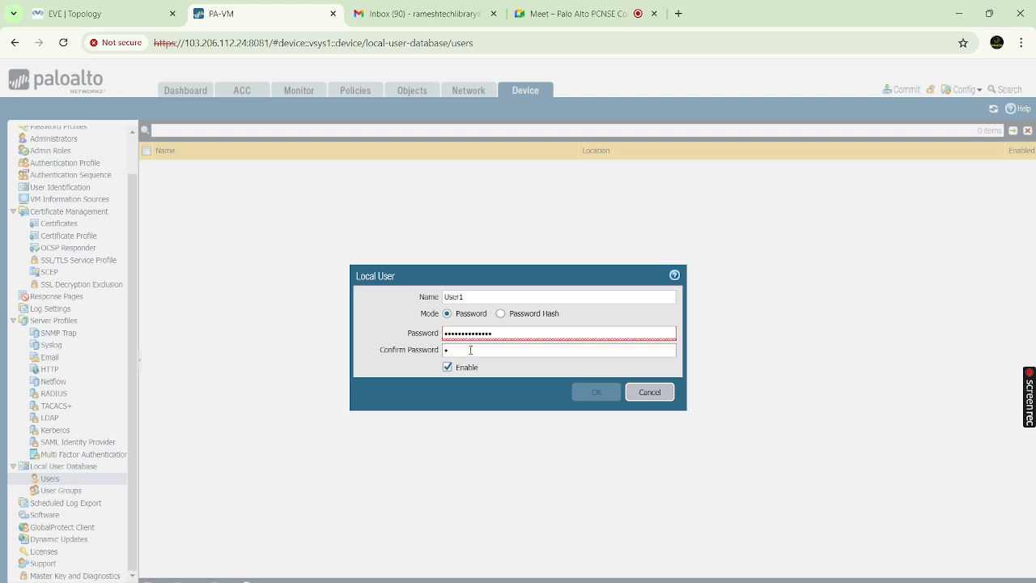
text(••••••••••••••)
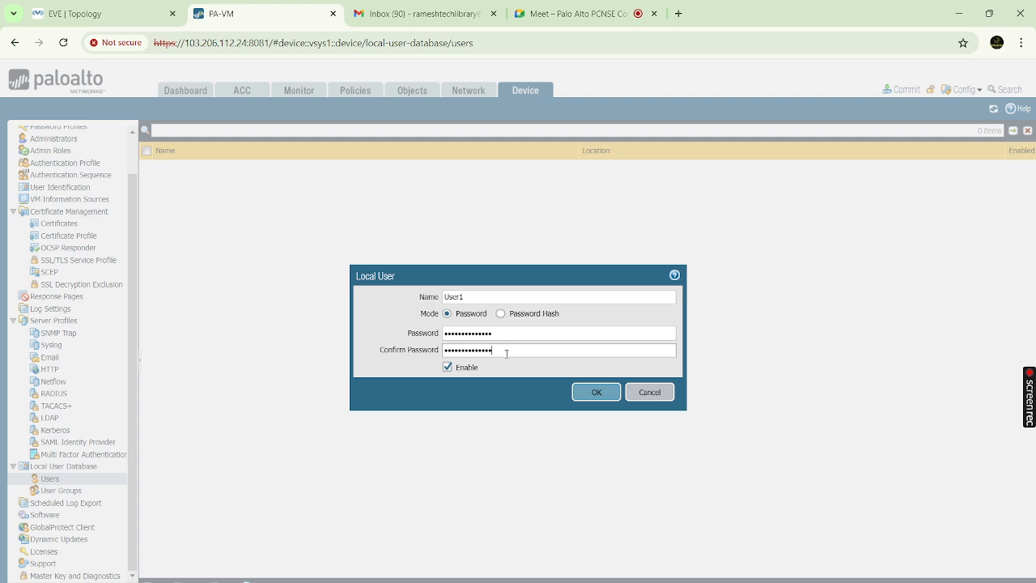
click(596, 394)
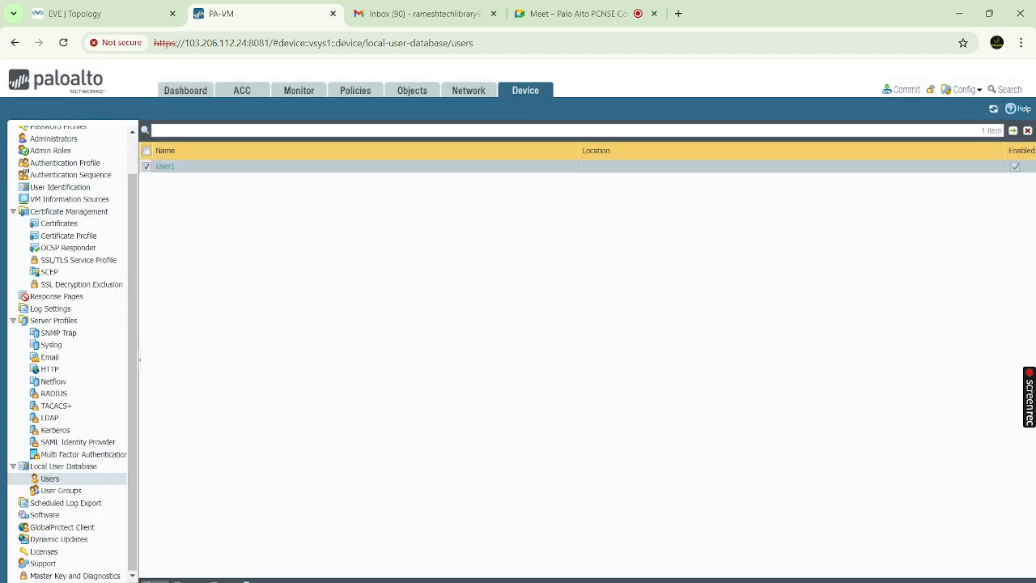
Add local user 'User2' with a password and corrected confirmation, and save it
click(156, 581)
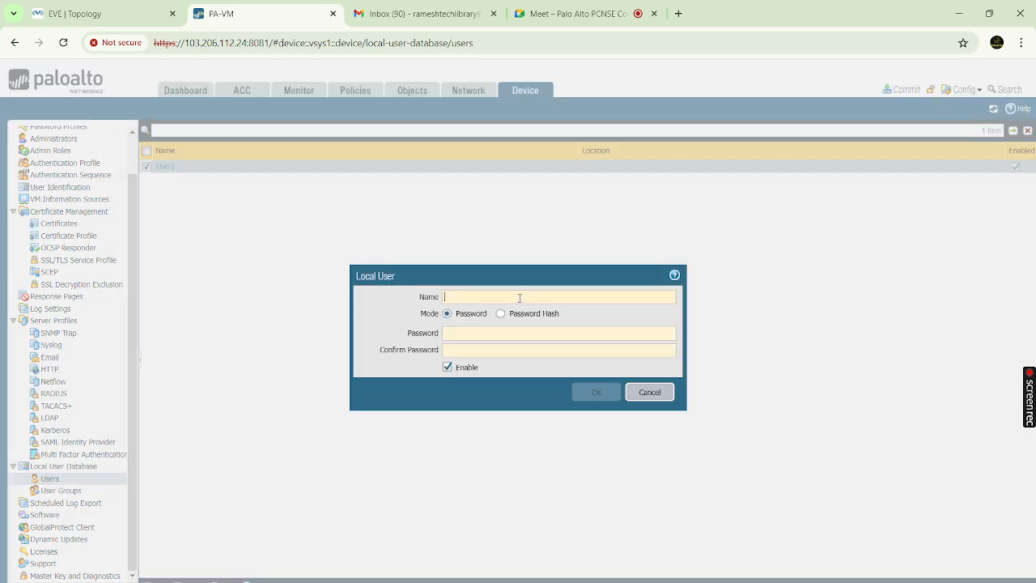
text(User2)
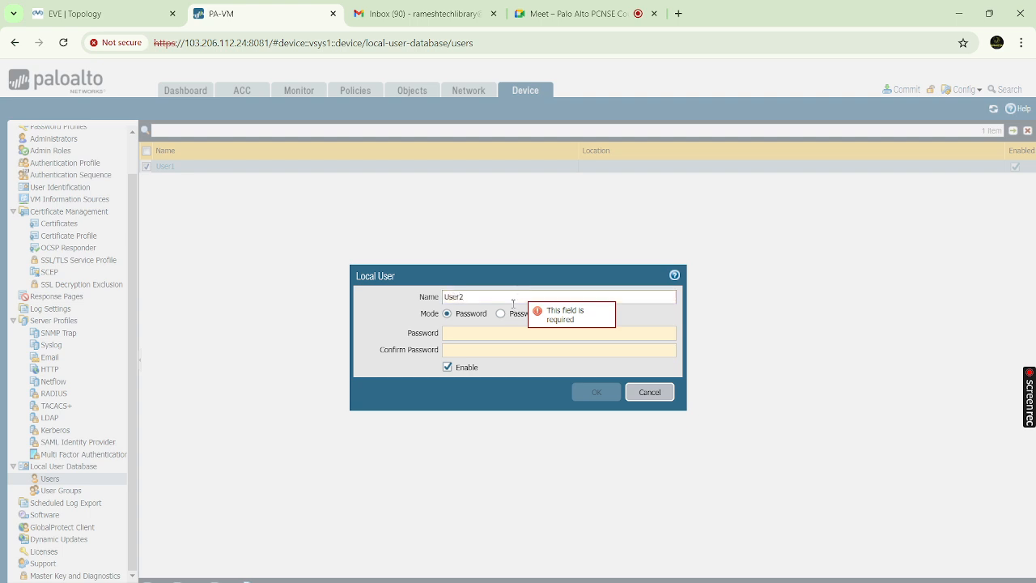
click(497, 333)
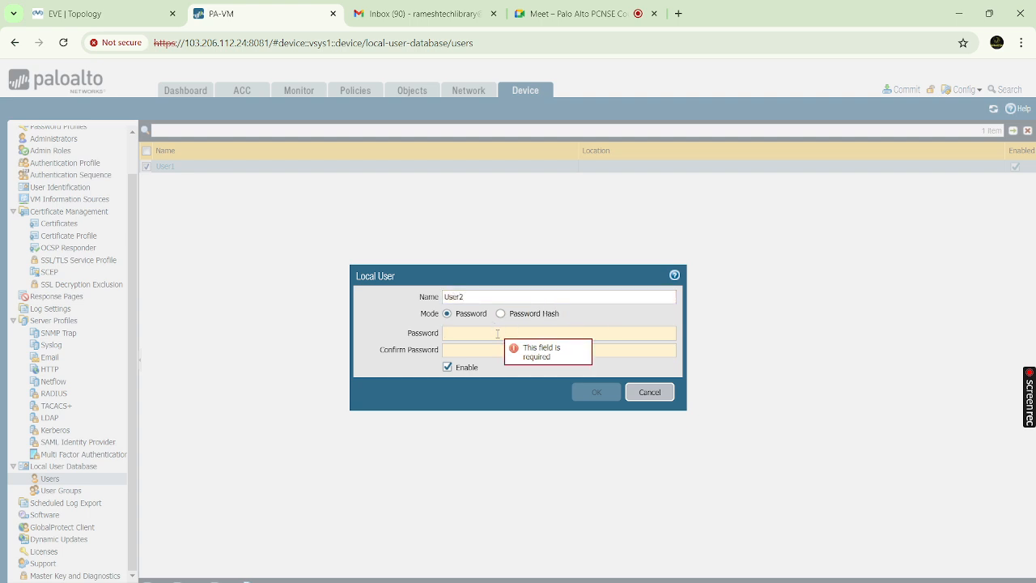
text(••••••)
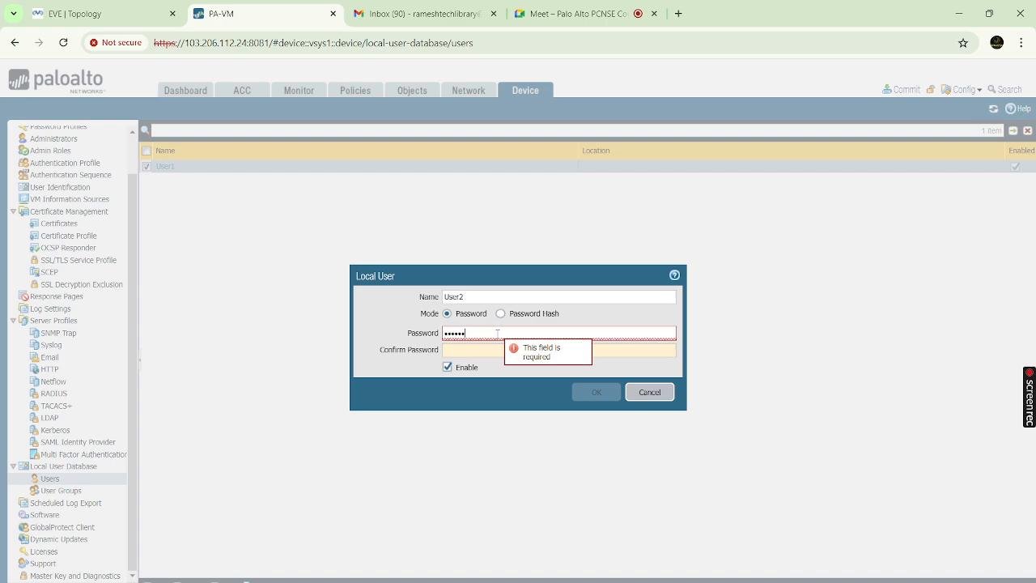
text(•••••••)
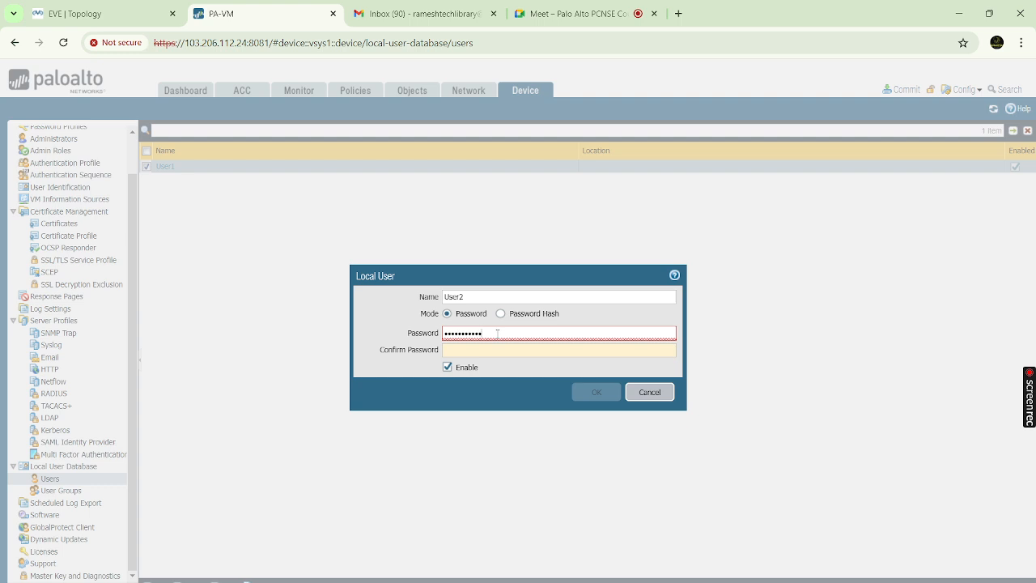
text(•)
click(491, 351)
text(•)
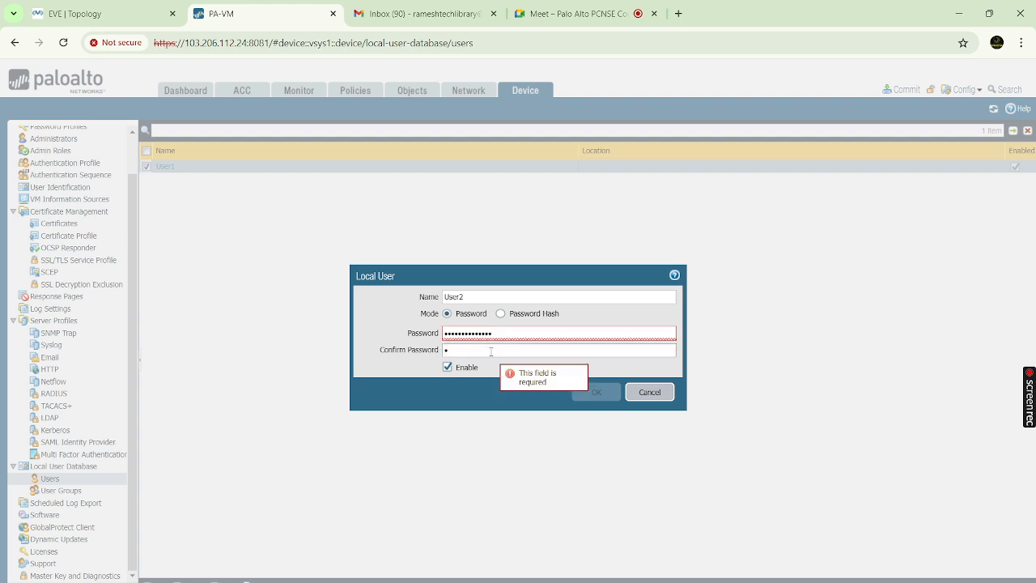
text(•••••••••••)
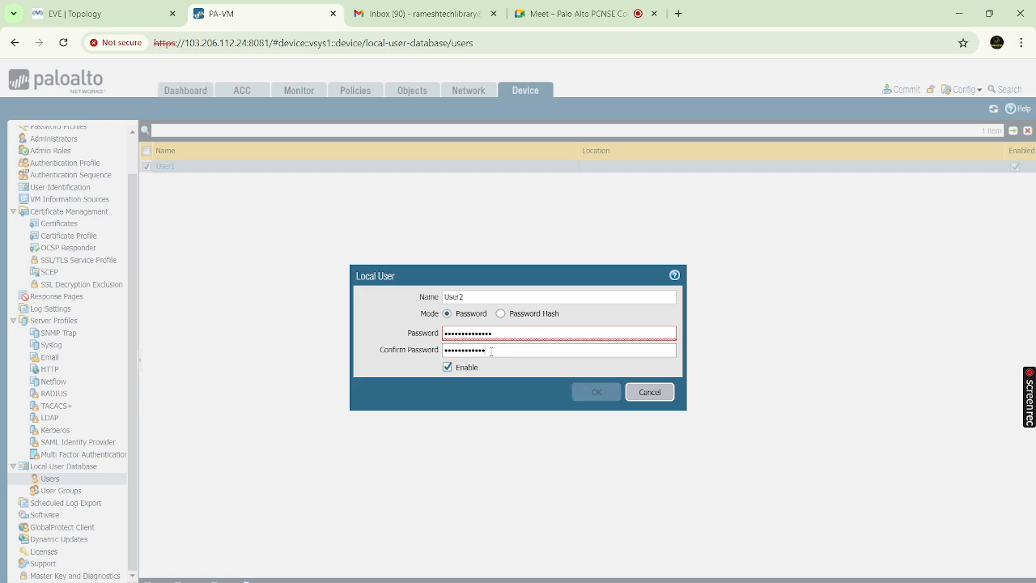
key(BackSpace)
key(BackSpace)
text(••••)
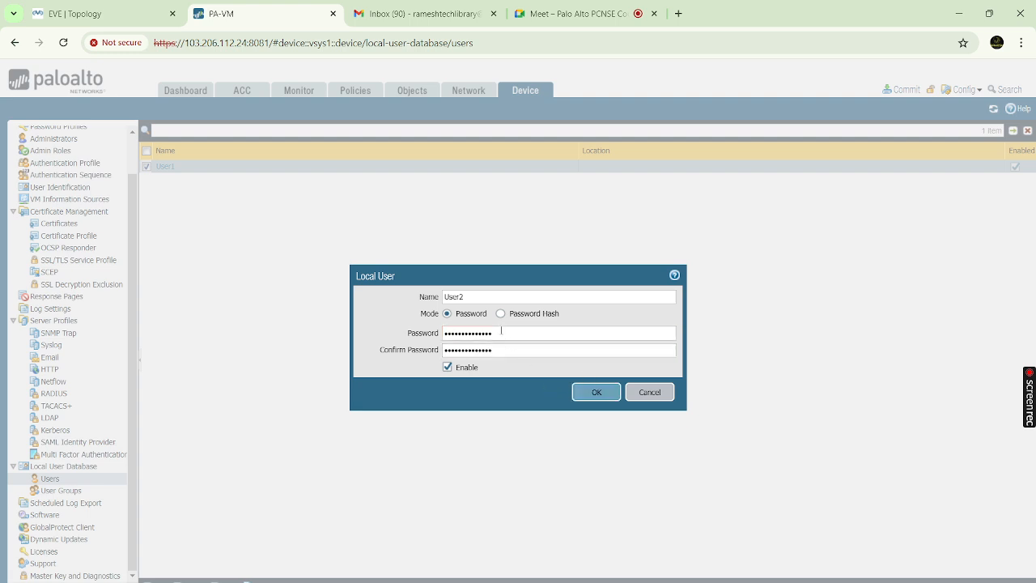
click(594, 394)
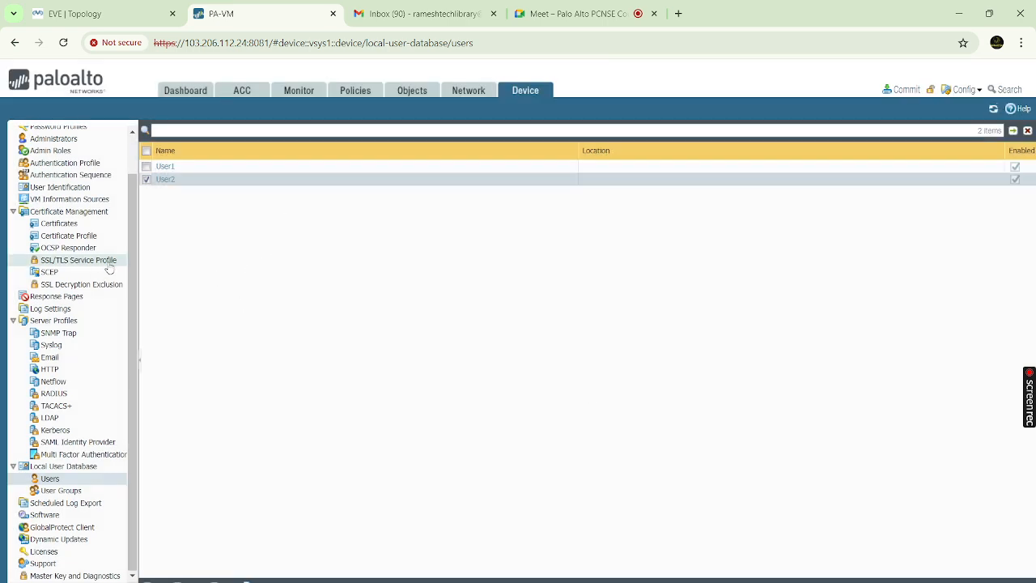
scroll(100, 263, up, 1)
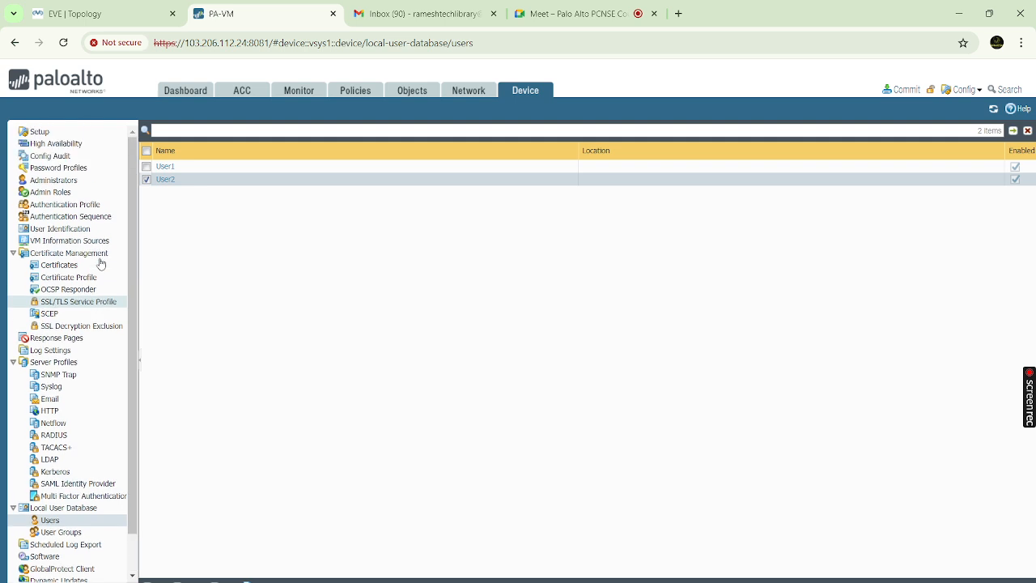
Create authentication profile 'GP-Authentication' of type Local Database and review its Factors and Advanced settings
click(86, 207)
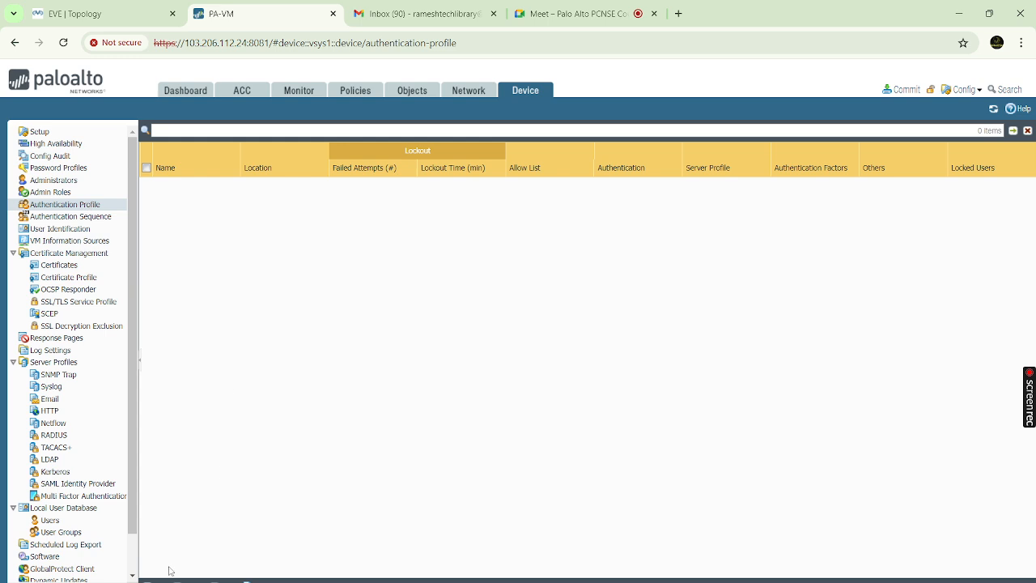
click(152, 581)
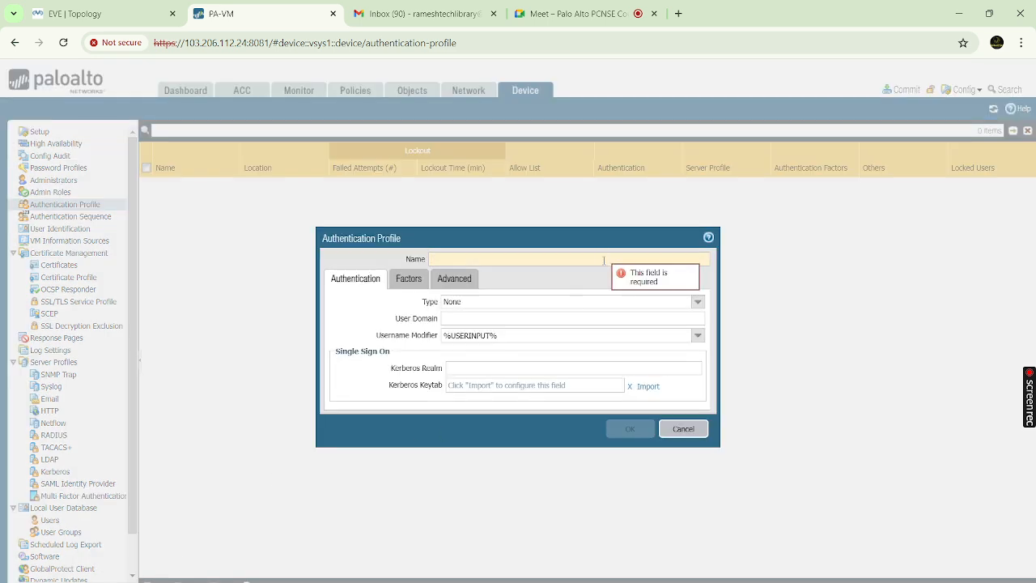
text(GP-)
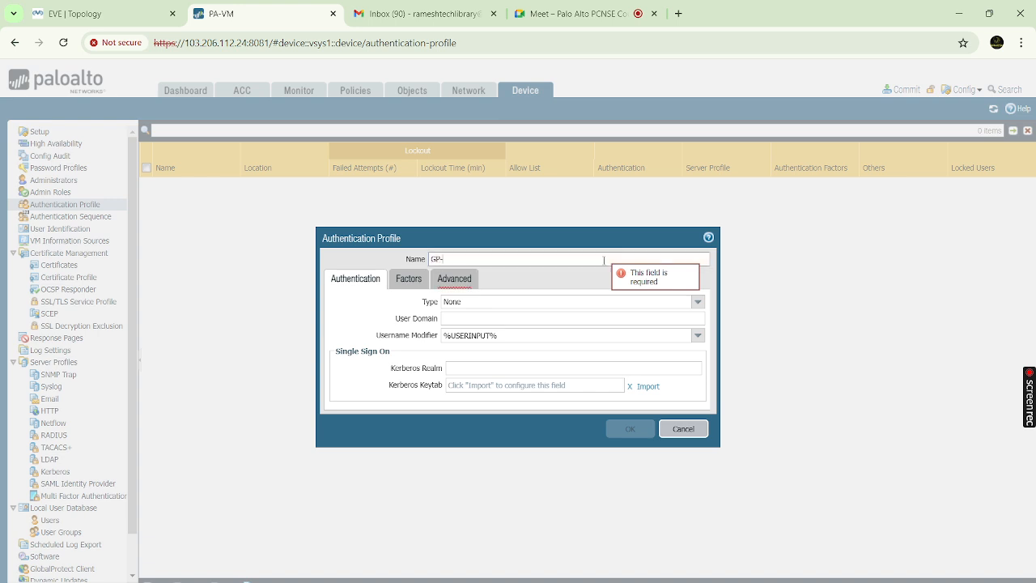
text(Authentication)
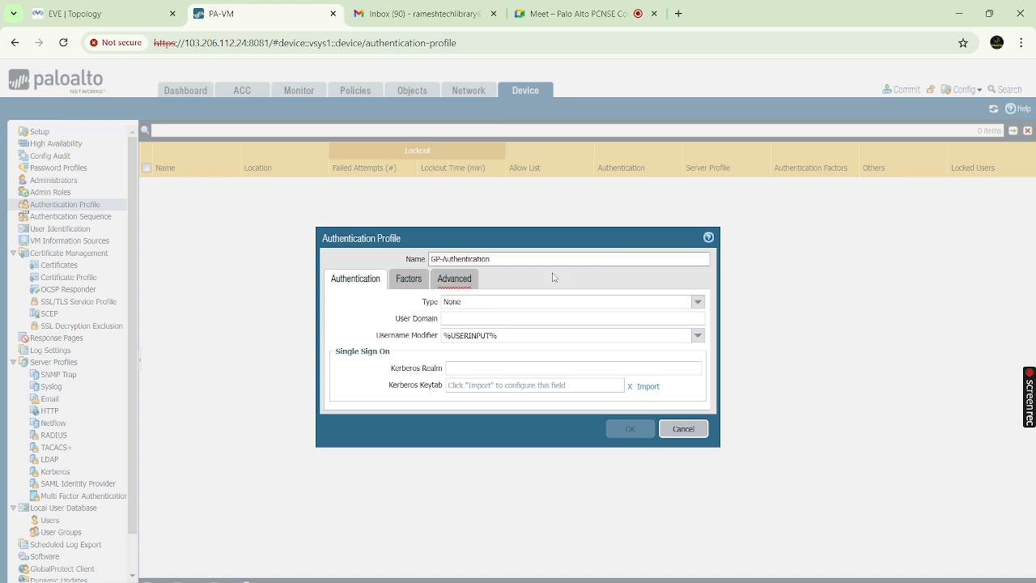
click(698, 303)
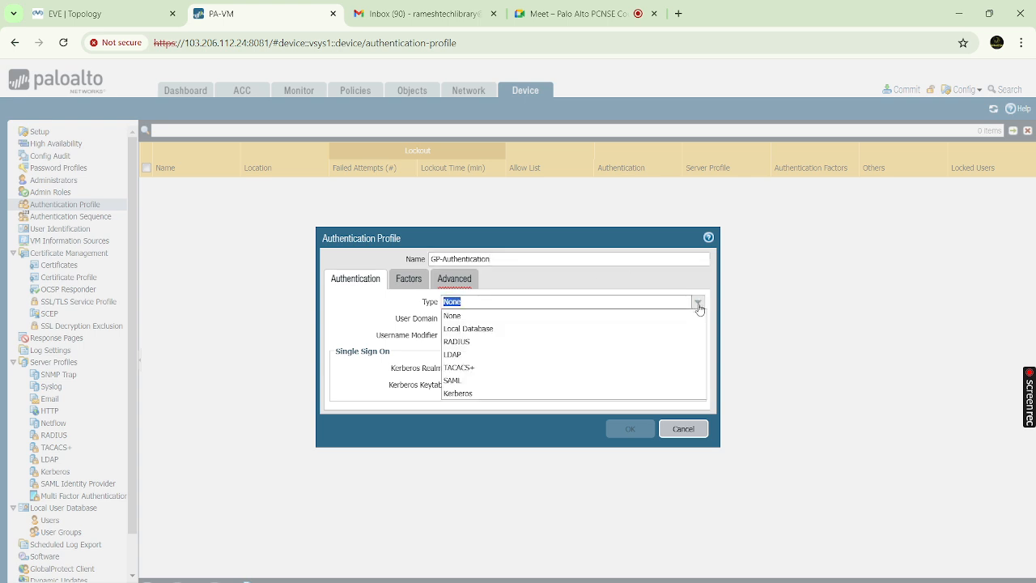
click(498, 329)
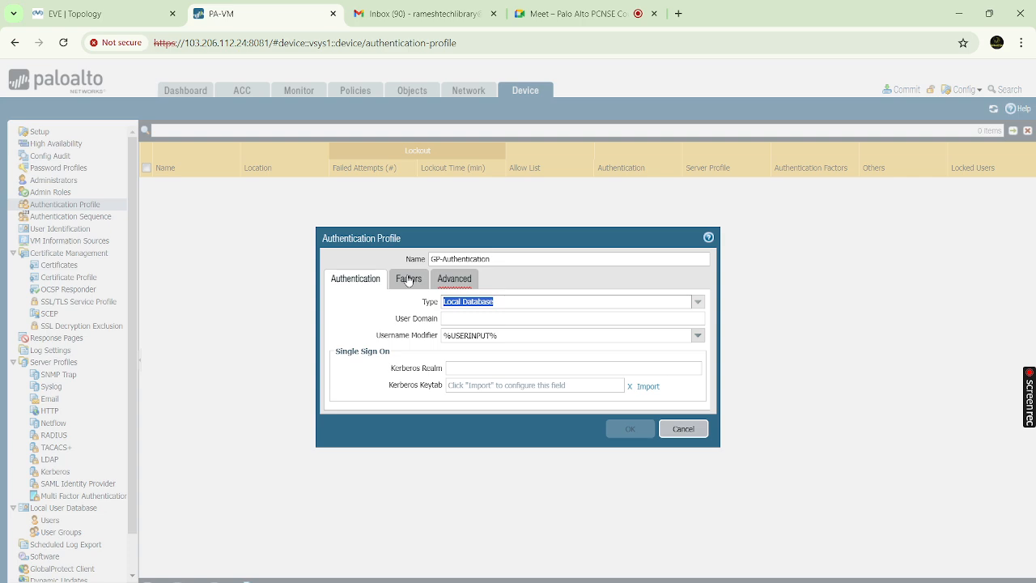
click(408, 280)
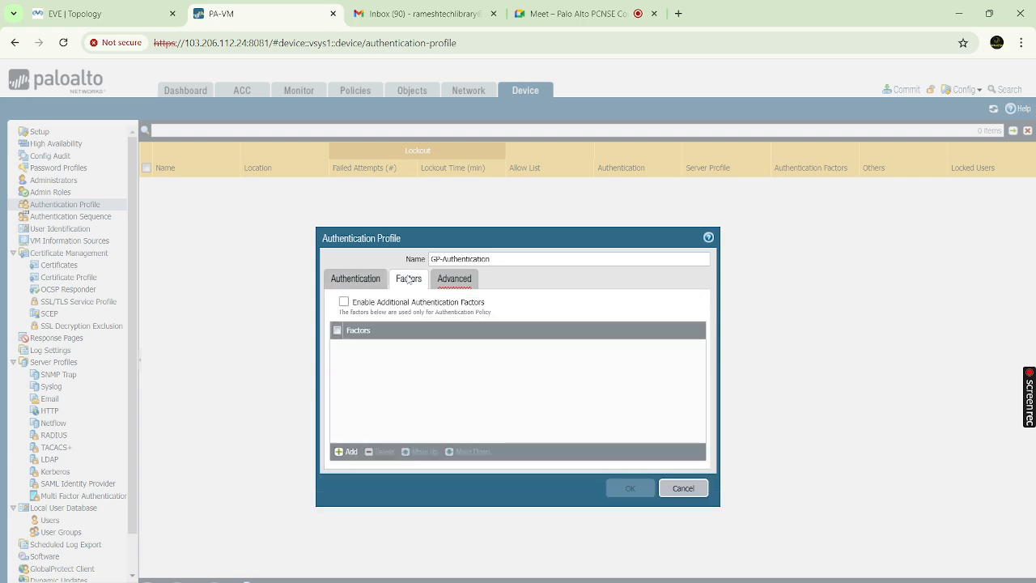
click(455, 282)
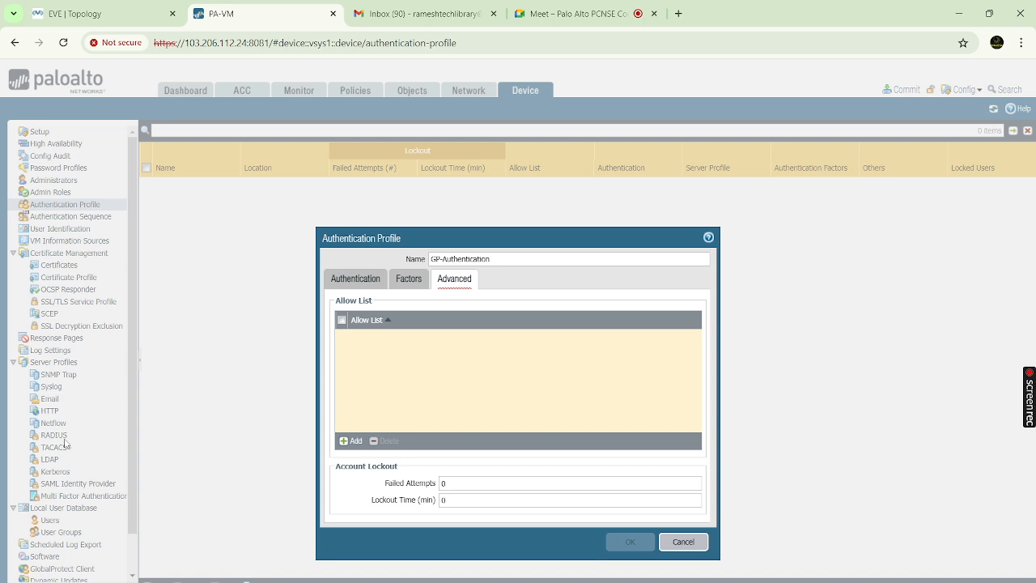
Add 'all' to the Allow List, then remove the duplicate 'all' entries
click(357, 441)
click(358, 349)
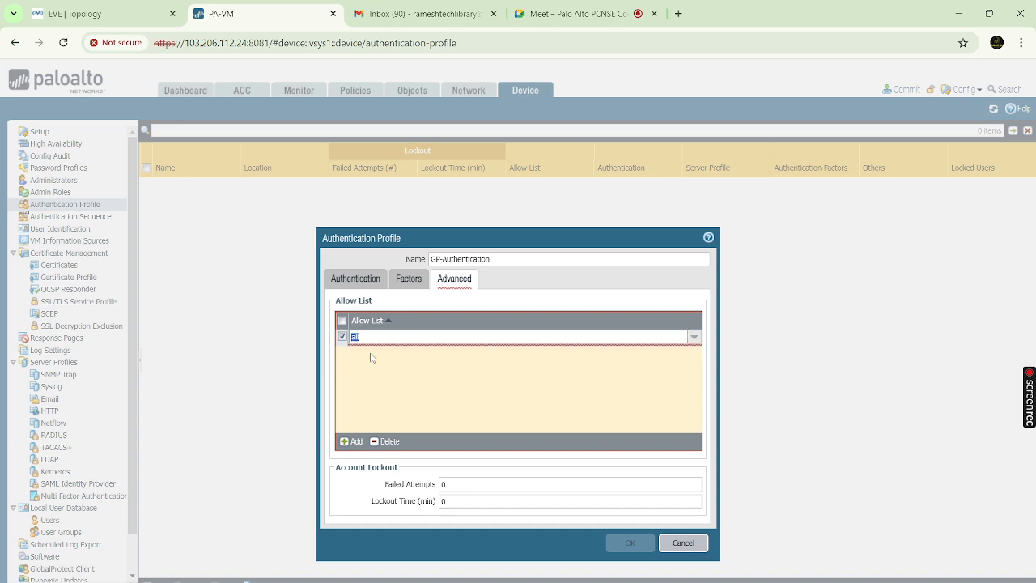
click(436, 371)
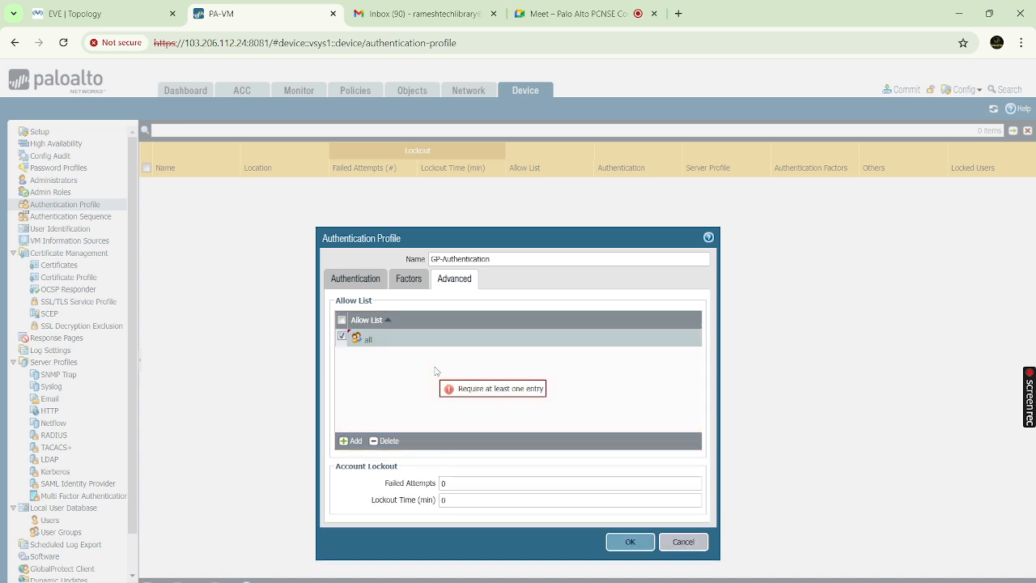
click(356, 442)
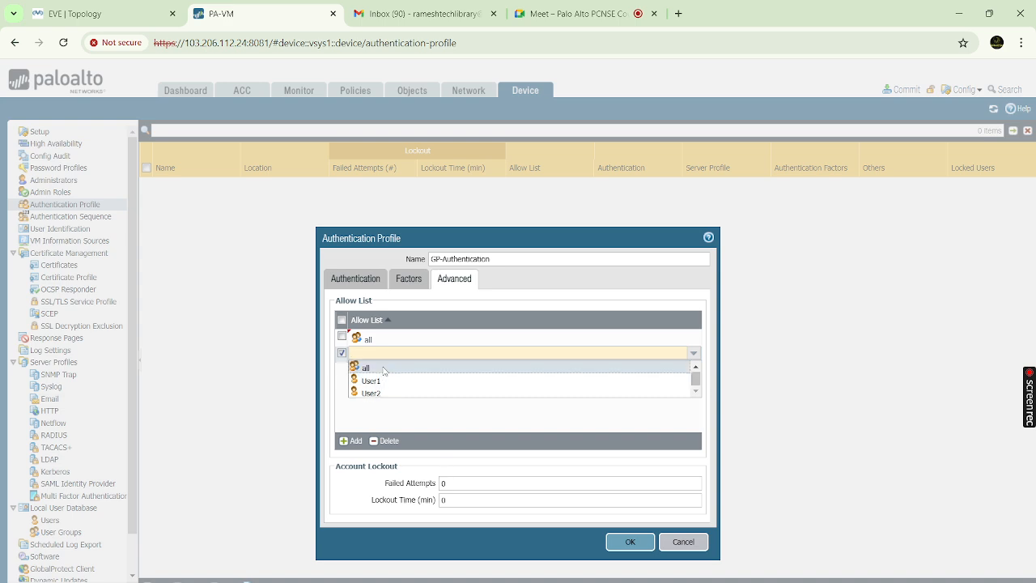
click(383, 369)
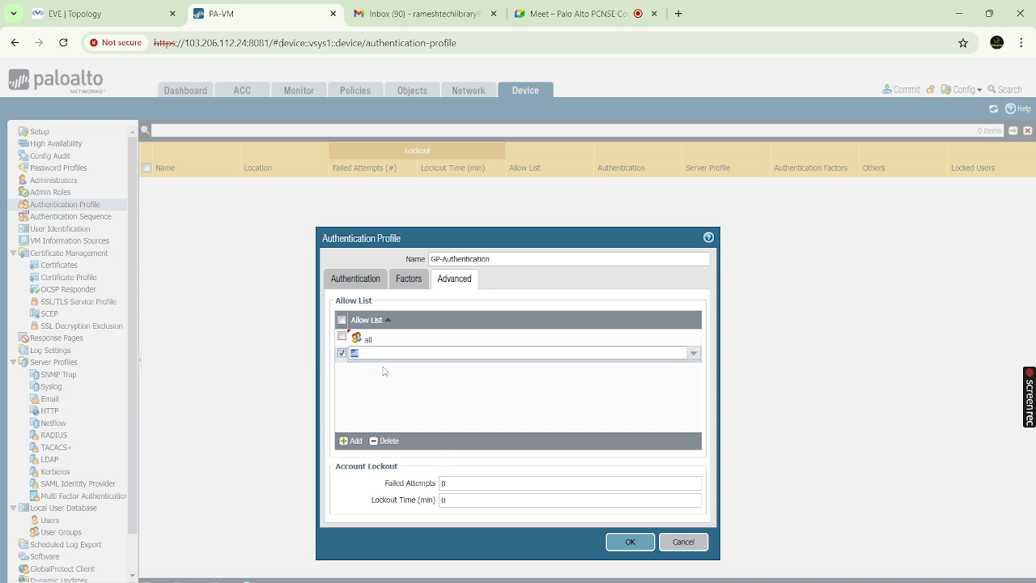
click(385, 440)
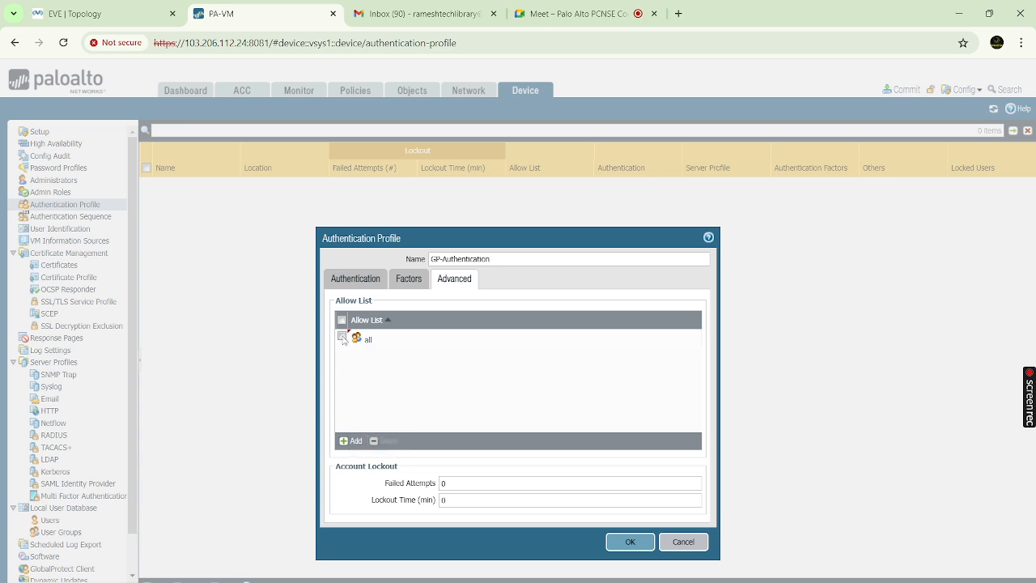
click(341, 338)
click(386, 441)
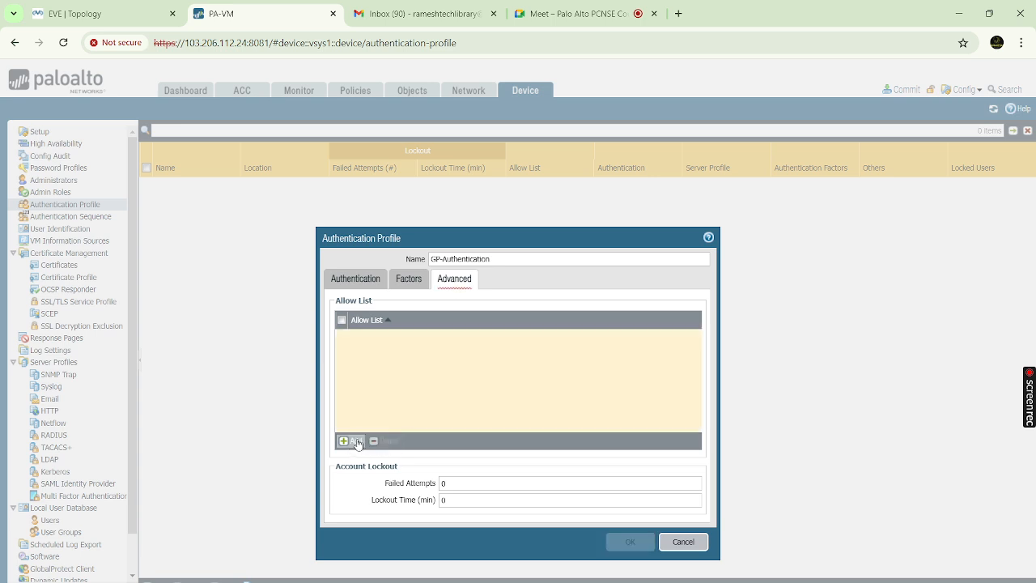
Swap a trial User1 entry for 'all' in the Allow List and save the profile
click(357, 441)
click(377, 368)
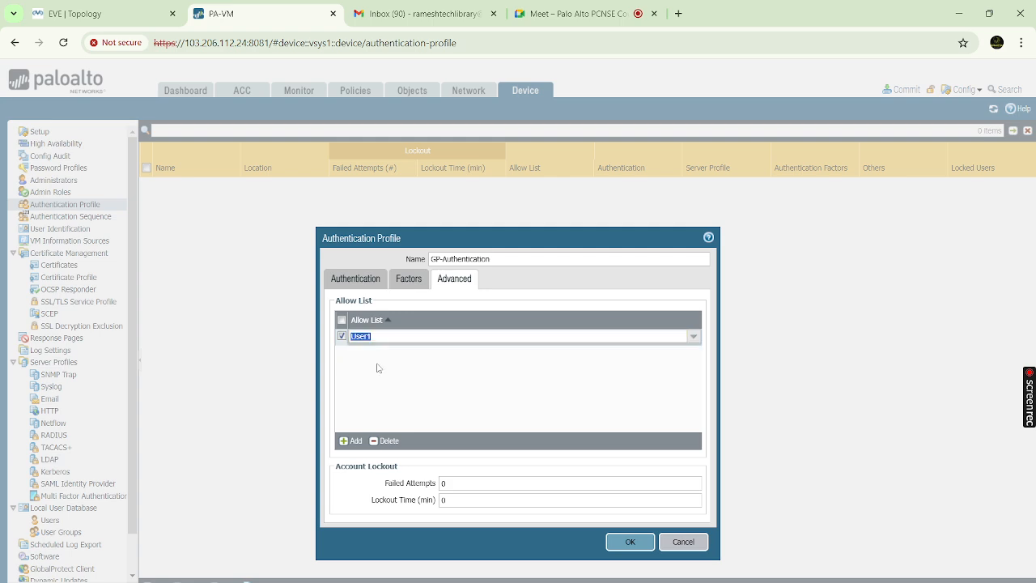
click(389, 397)
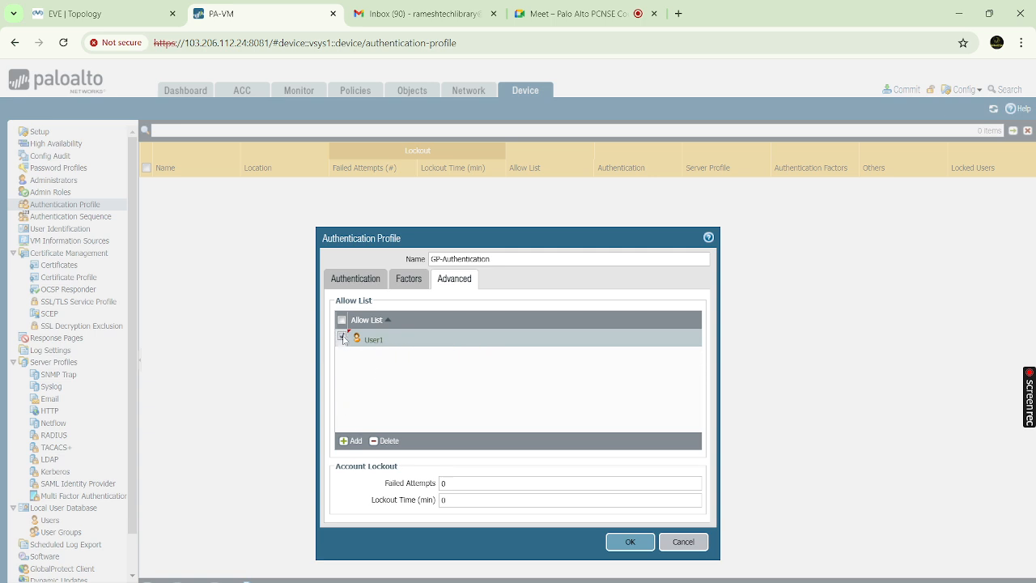
click(386, 441)
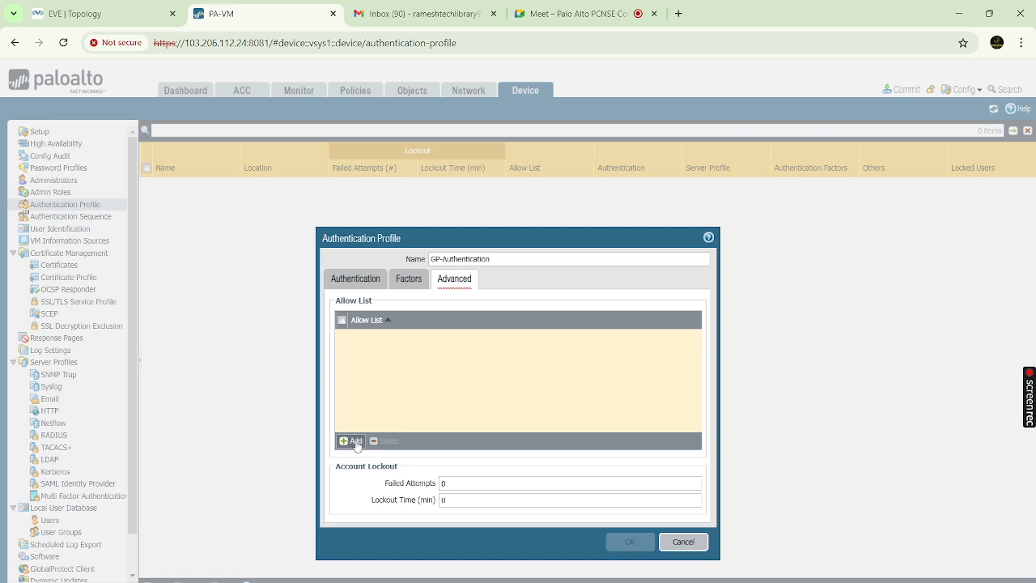
click(354, 441)
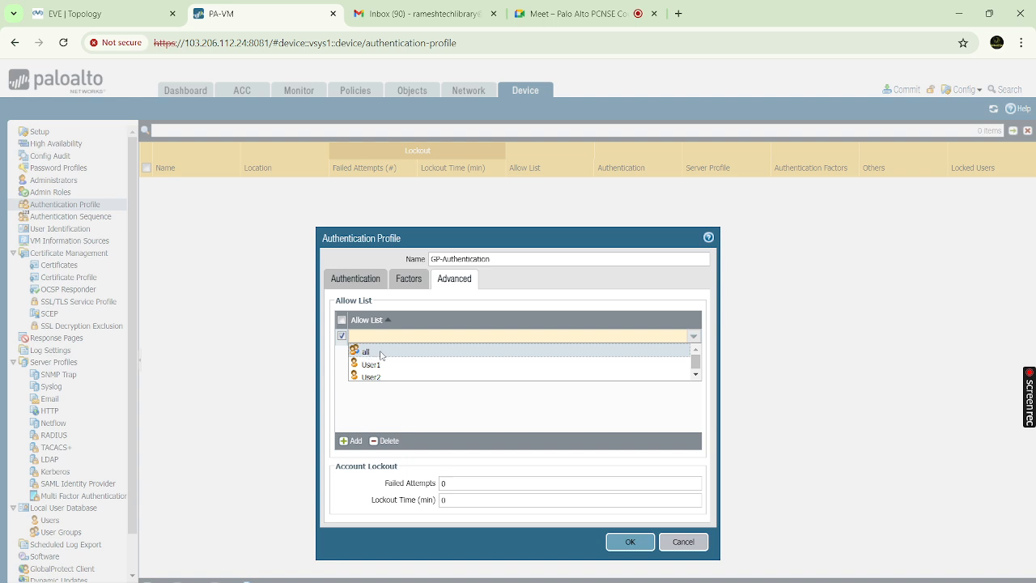
click(381, 355)
click(396, 369)
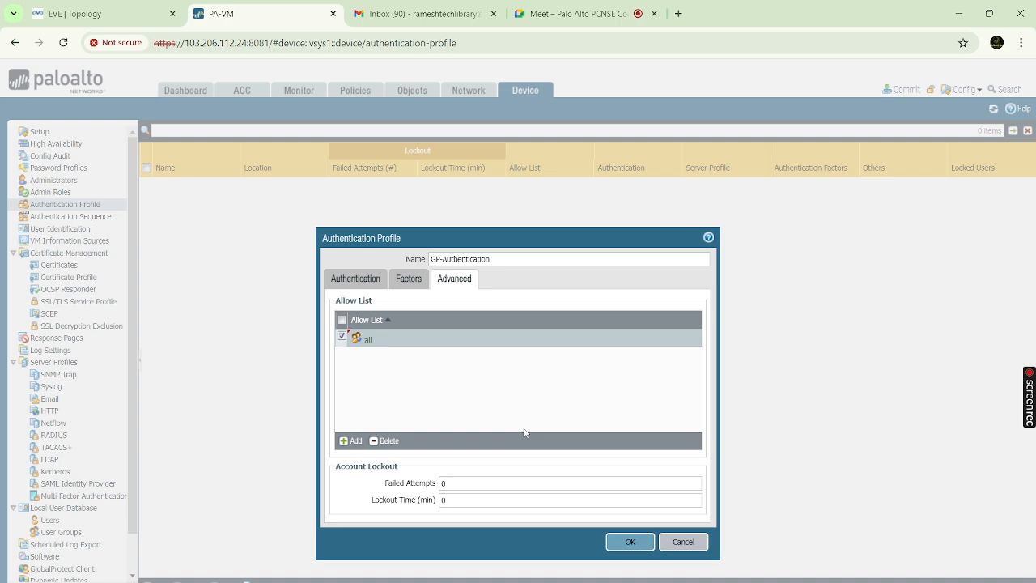
click(629, 542)
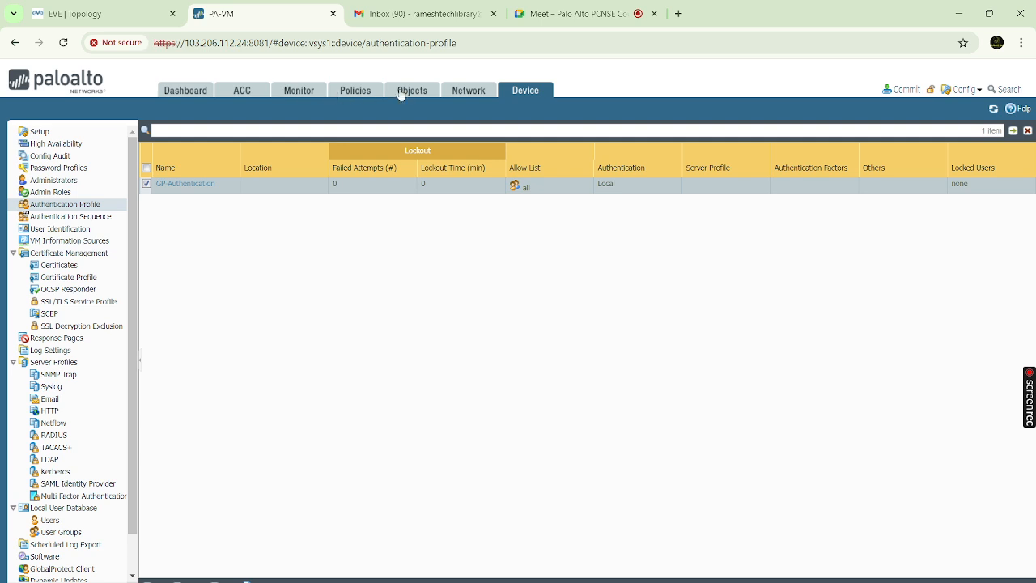
Start a new portal under Network > GlobalProtect > Portals, ready to enter its name
click(466, 91)
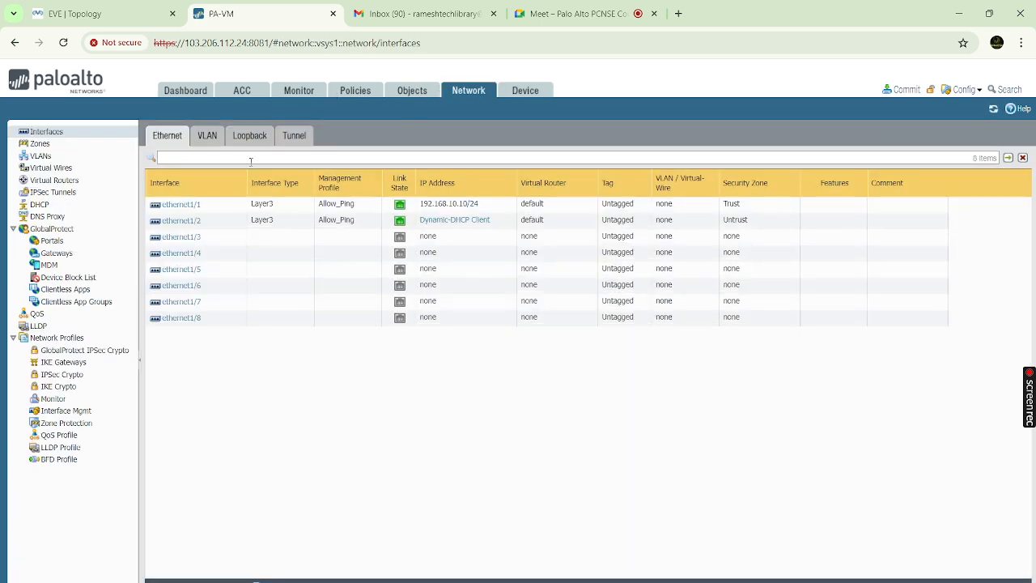
click(52, 241)
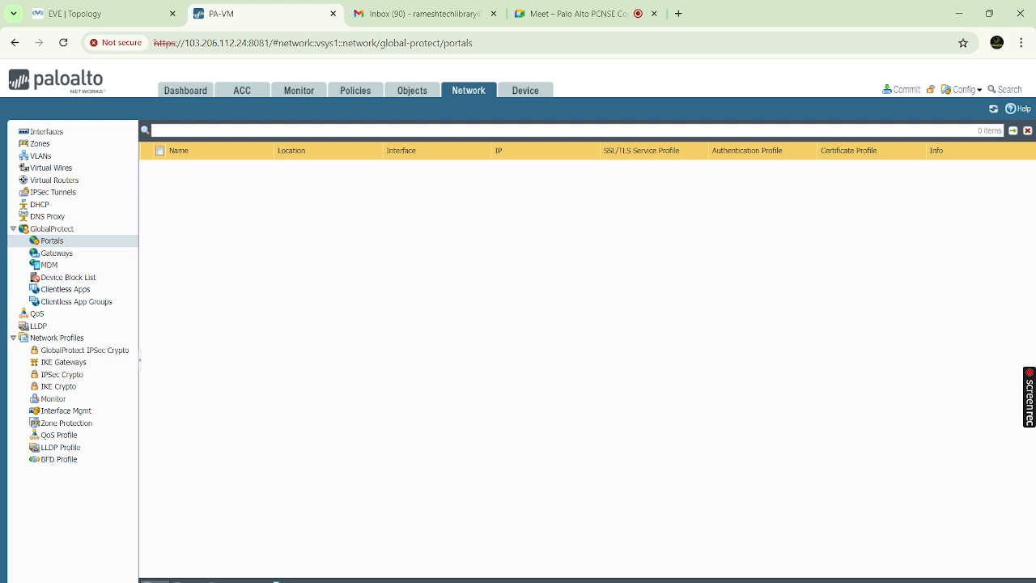
click(152, 581)
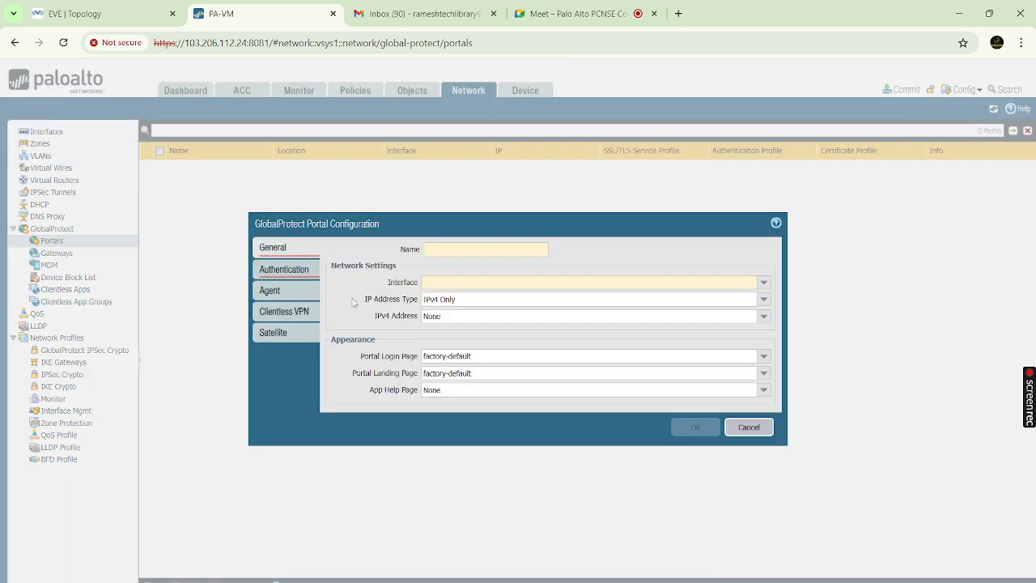
click(460, 248)
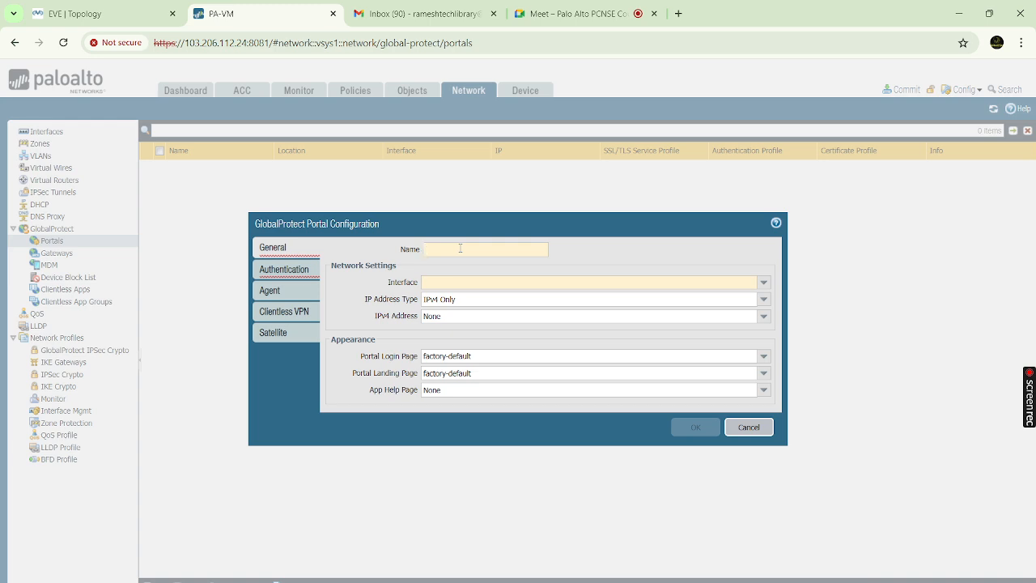
Name the portal 'GP Portal' on interface ethernet1/1 with IPv4 address 192.168.10.10/24
text(GP)
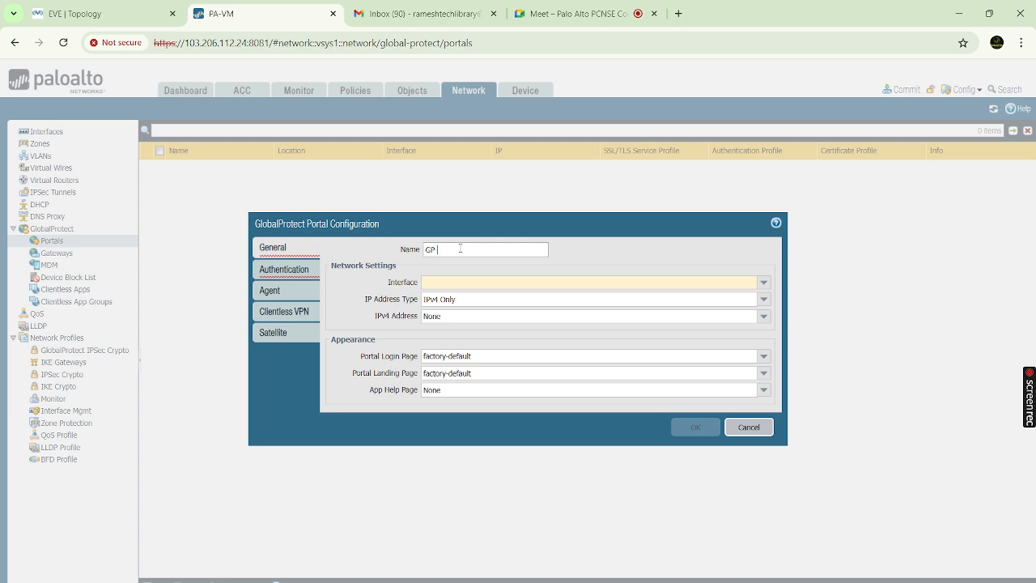
text( Portal)
click(764, 283)
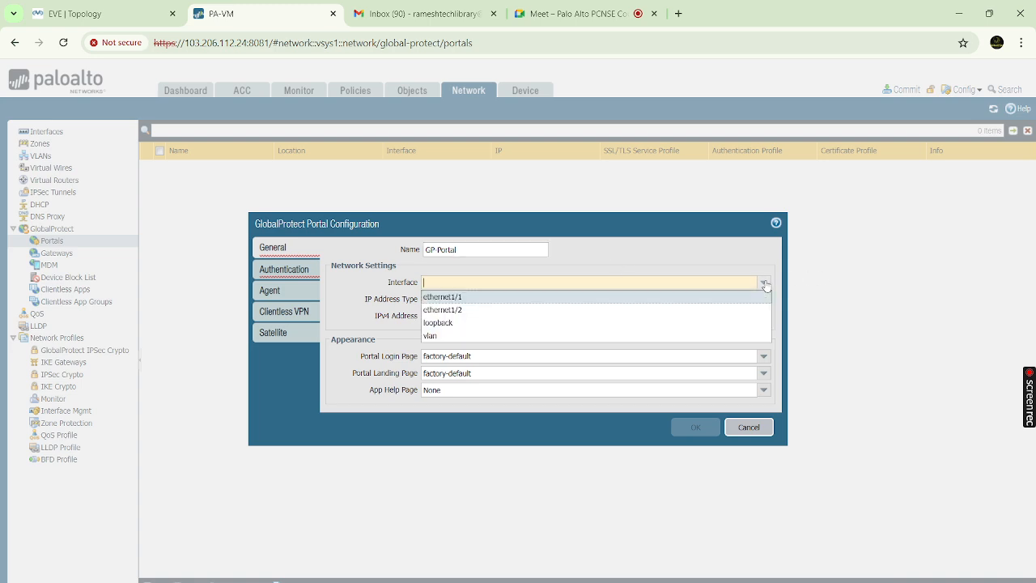
click(483, 300)
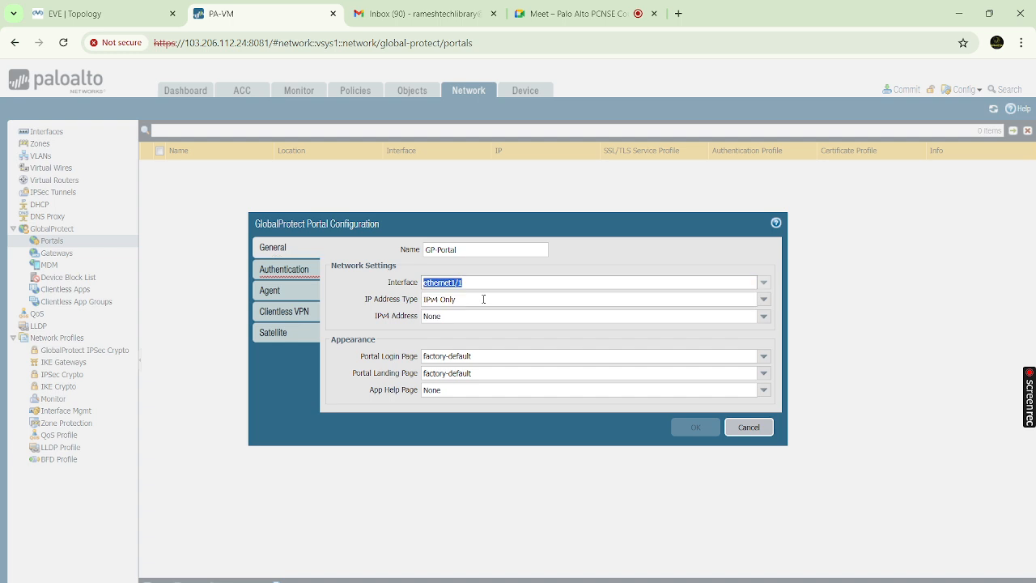
click(763, 318)
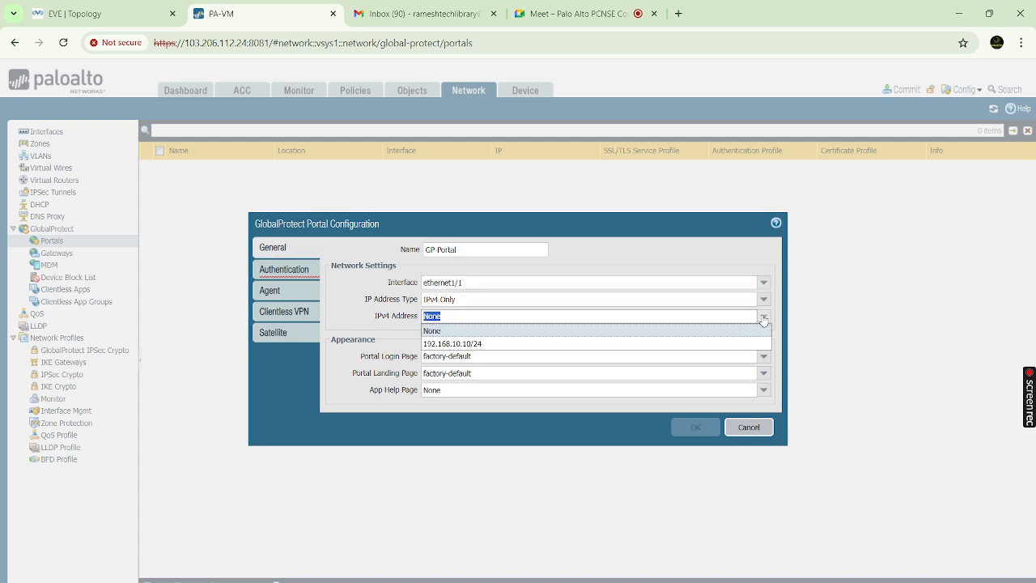
click(453, 344)
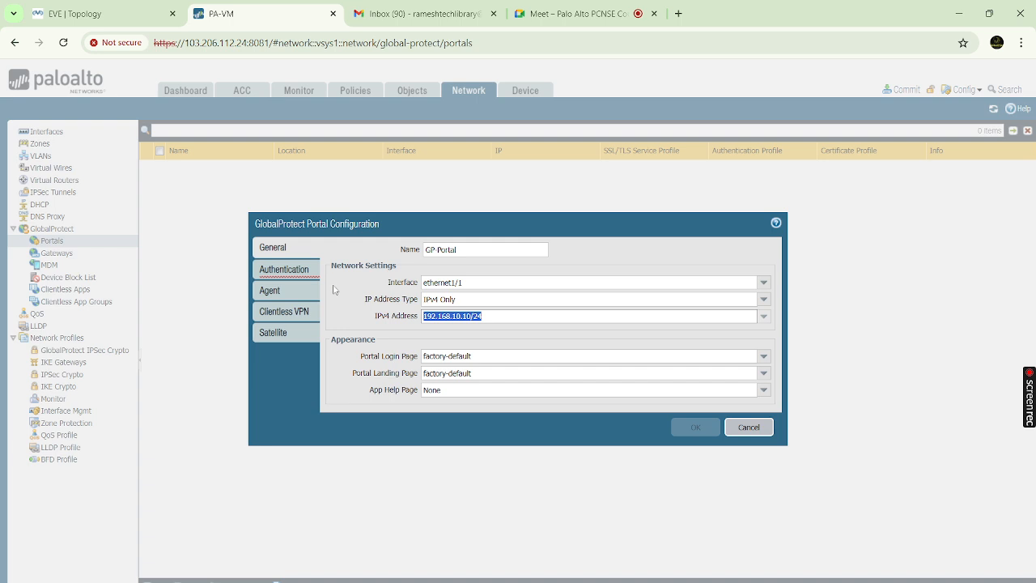
Select GP-SSL as the SSL/TLS service profile and start a new client authentication entry
click(291, 274)
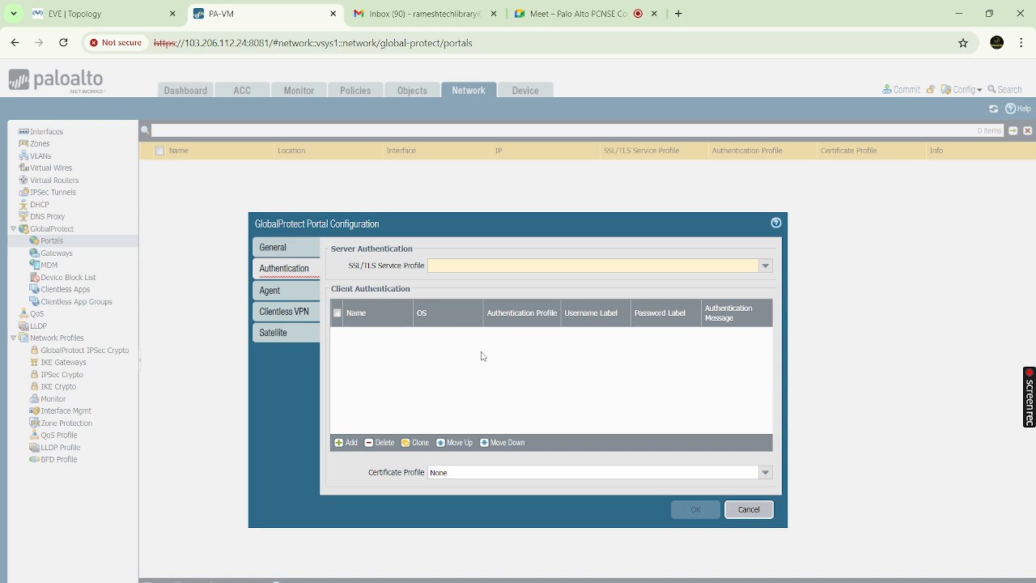
click(765, 267)
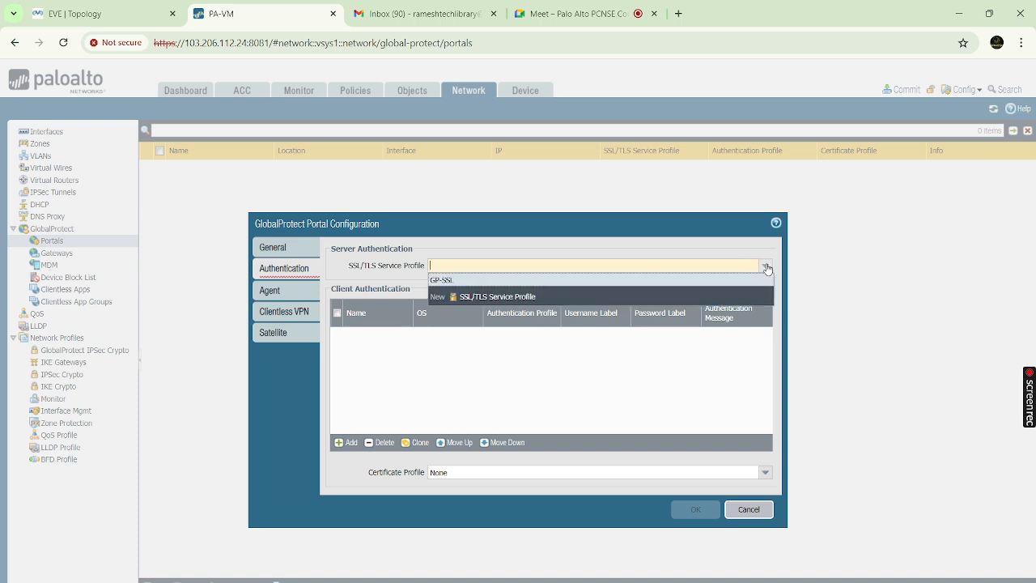
click(450, 280)
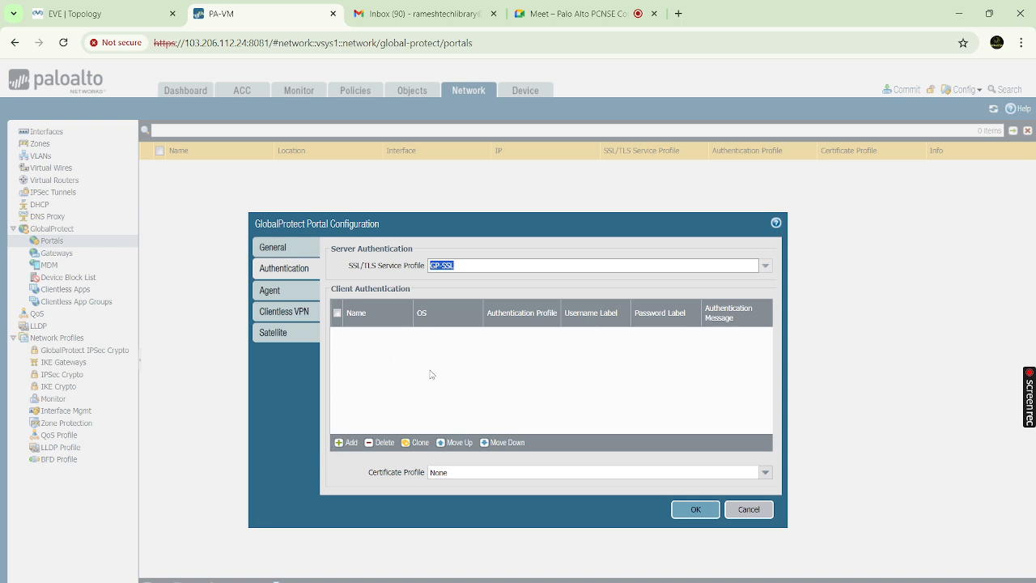
click(350, 444)
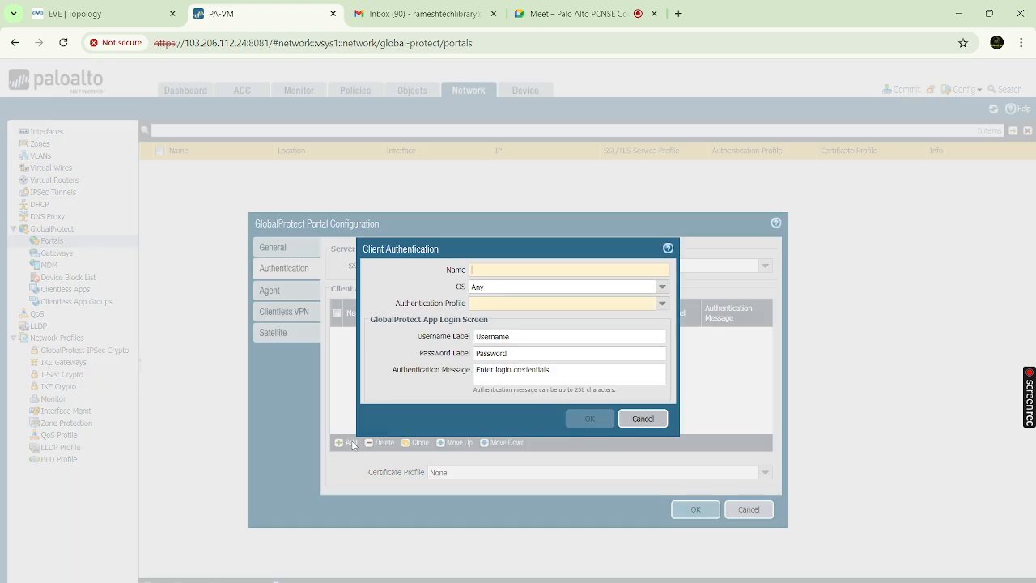
Save client authentication 'GP-Authentication' using the GP-Authentication authentication profile
click(574, 270)
text(GP-)
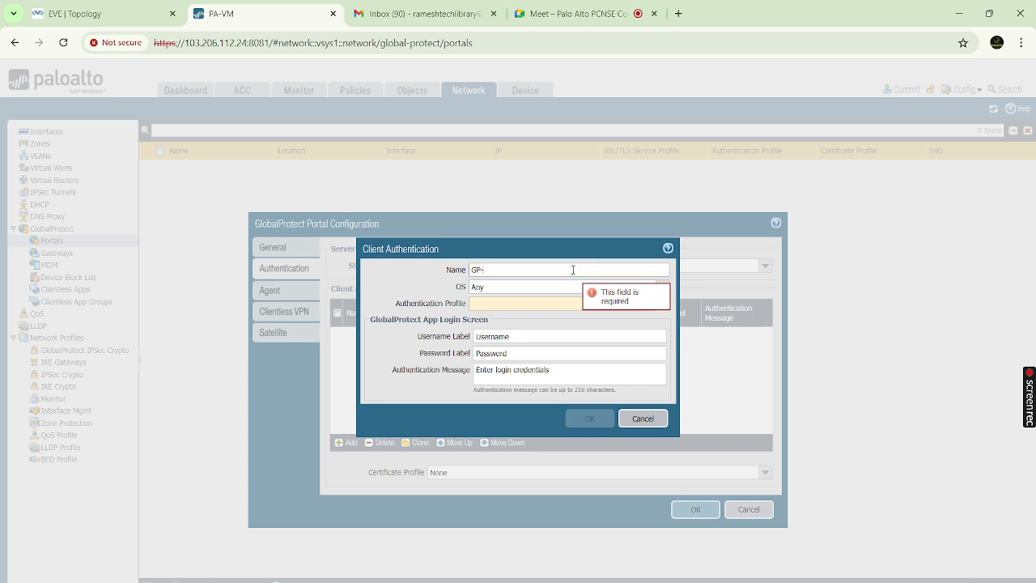
text(Authentic)
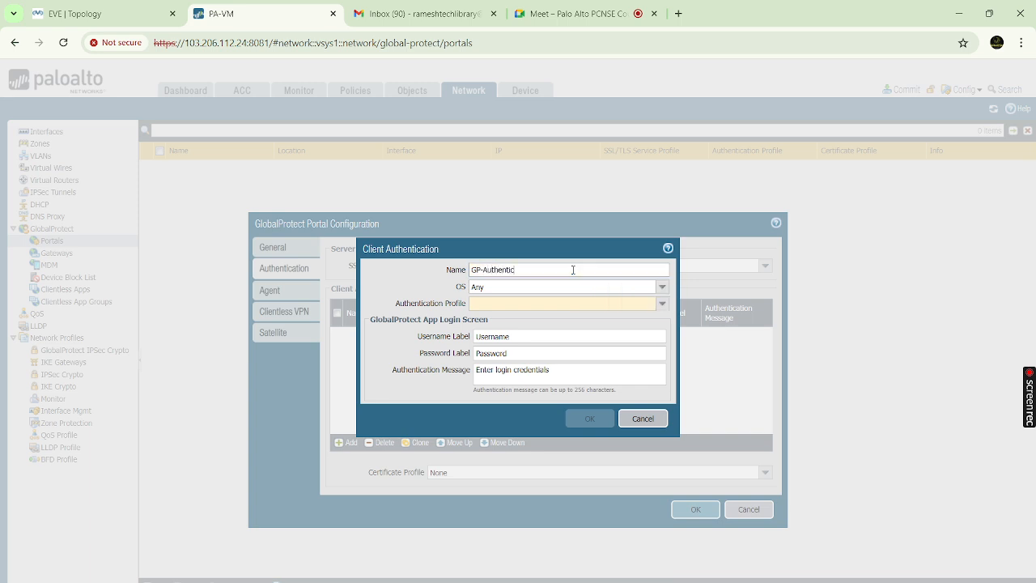
text(ation)
click(663, 305)
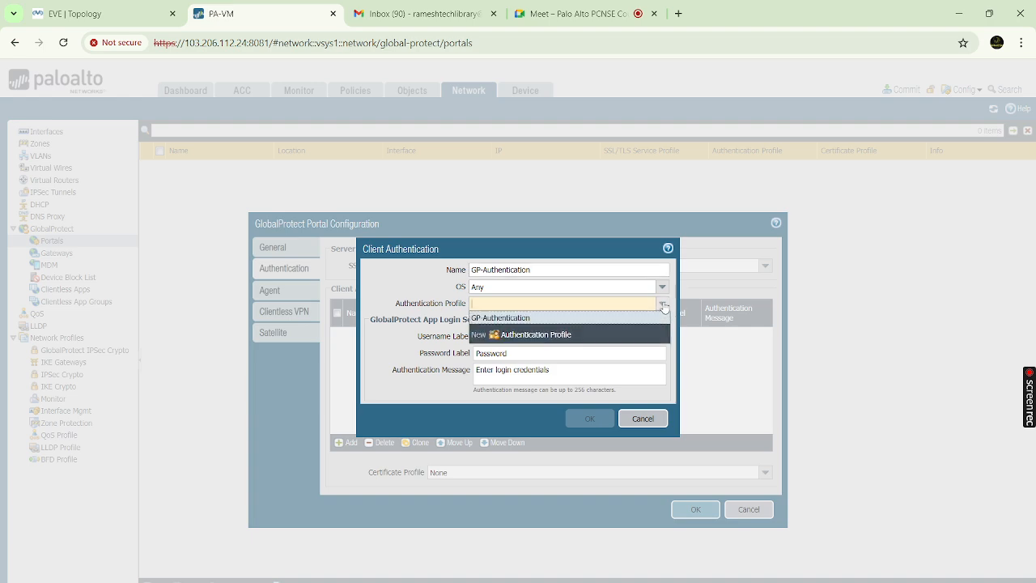
click(506, 319)
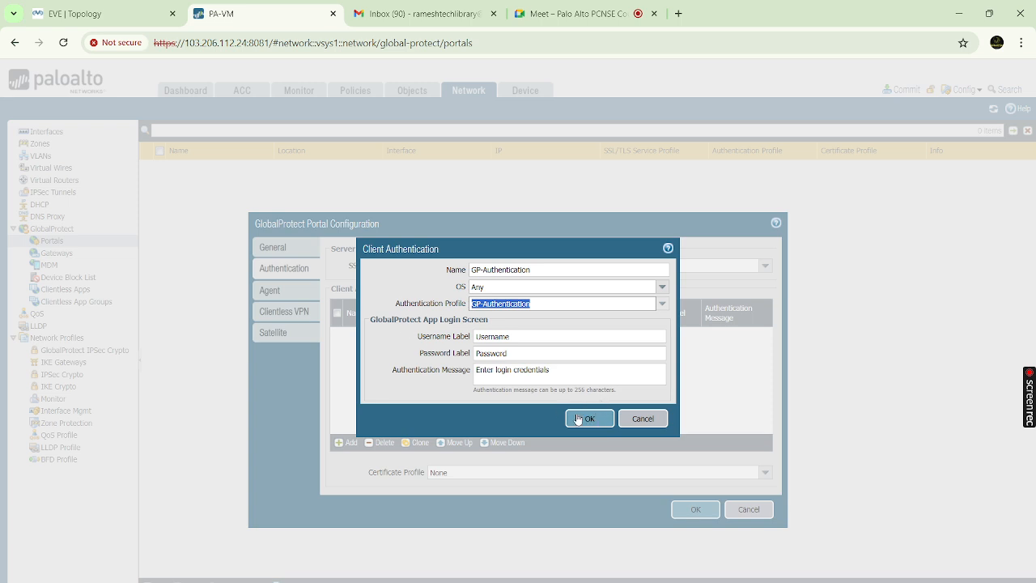
click(583, 419)
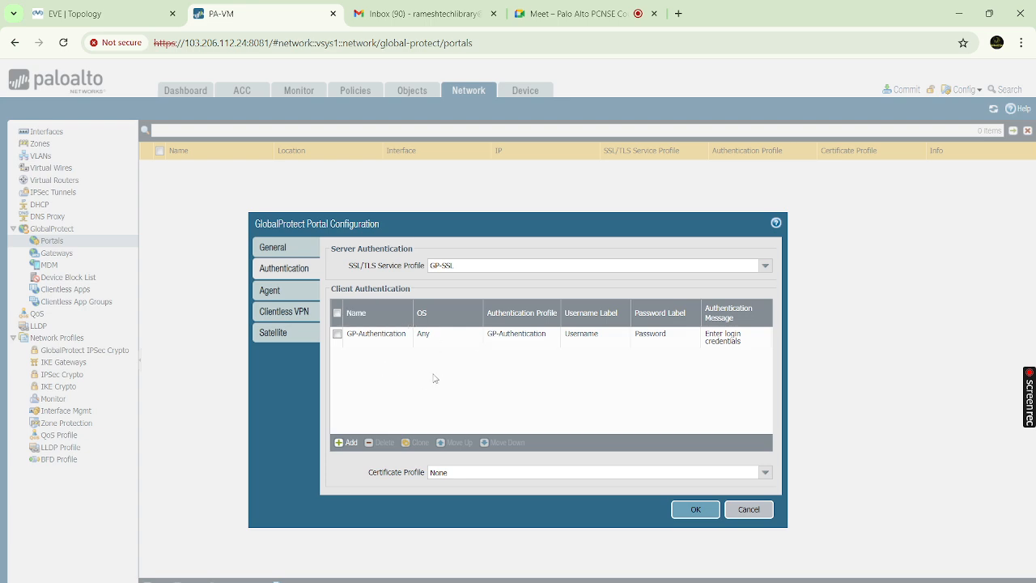
Add a new agent configuration named 'Client-Configuration-User1'
click(273, 291)
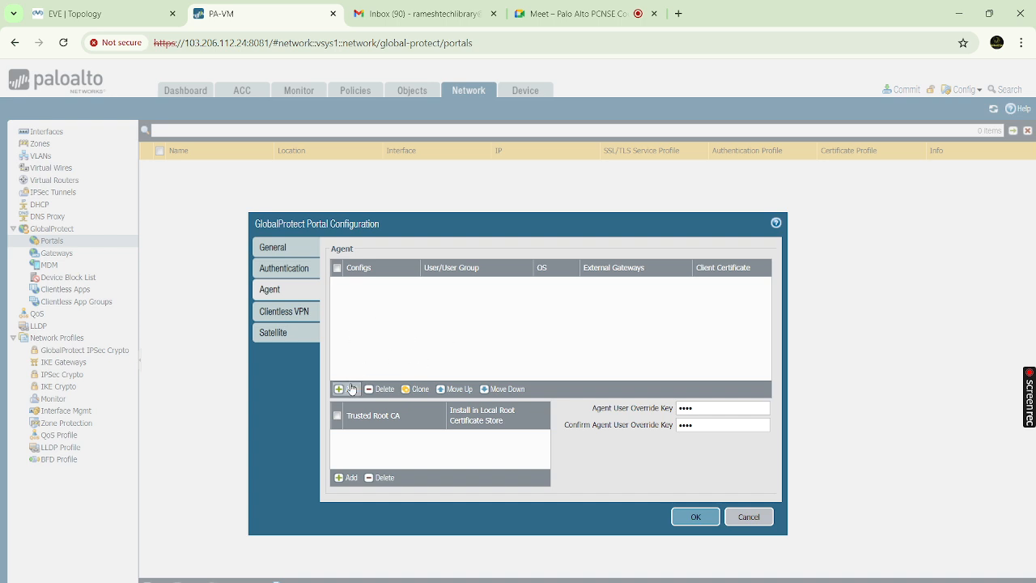
click(353, 390)
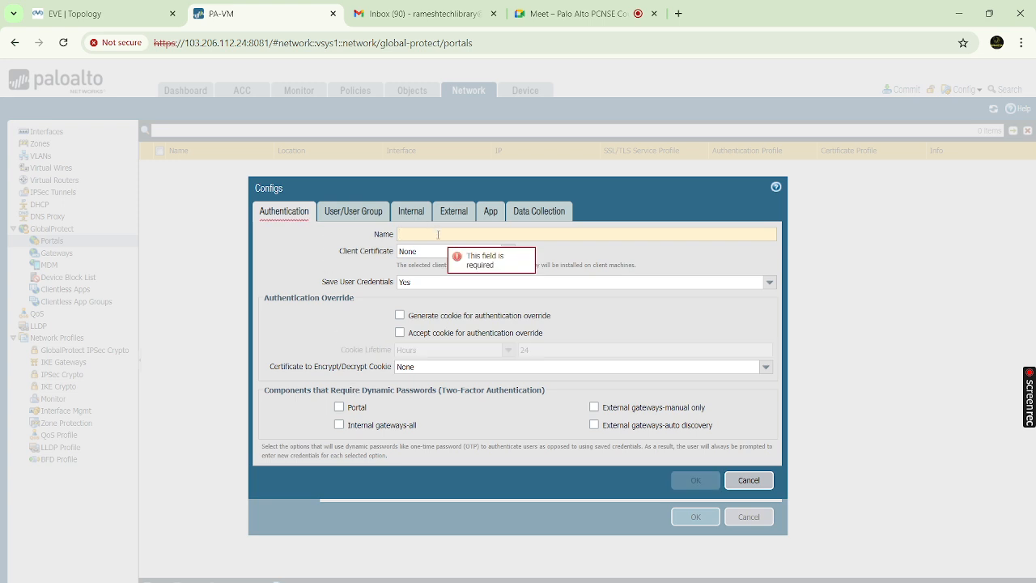
text(GP-Agent)
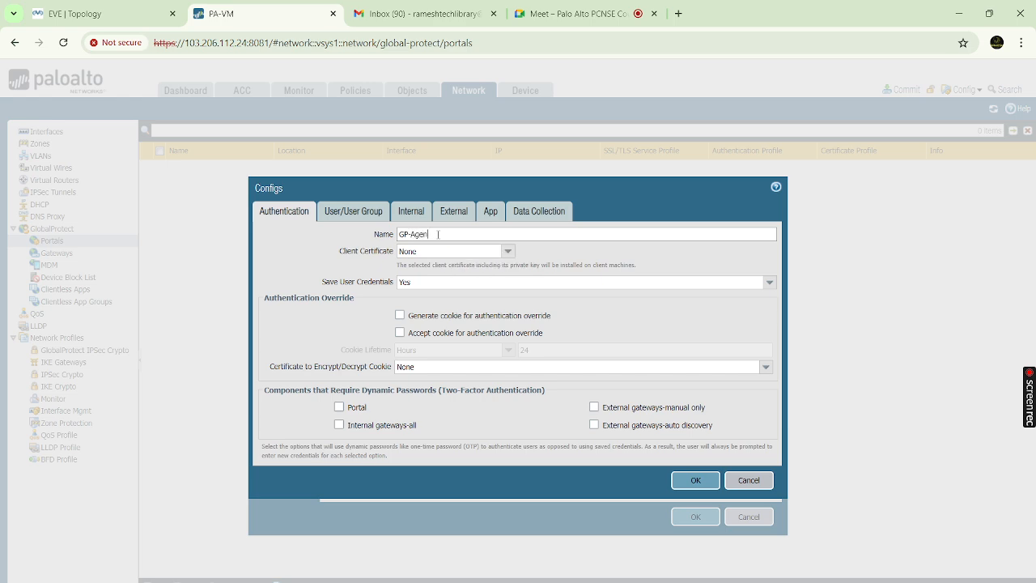
key(ctrl+a)
key(BackSpace)
text(Client)
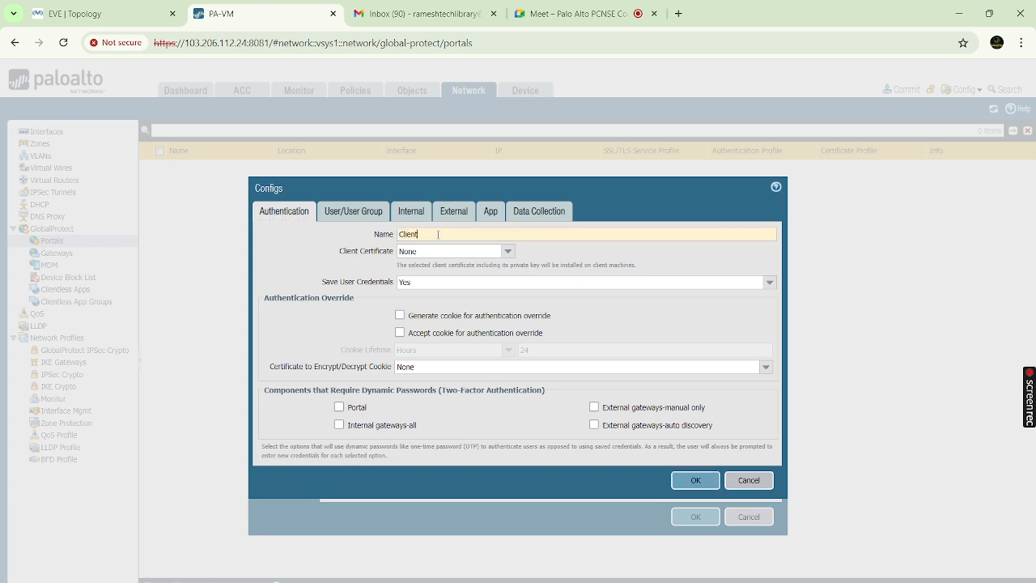
text( OC)
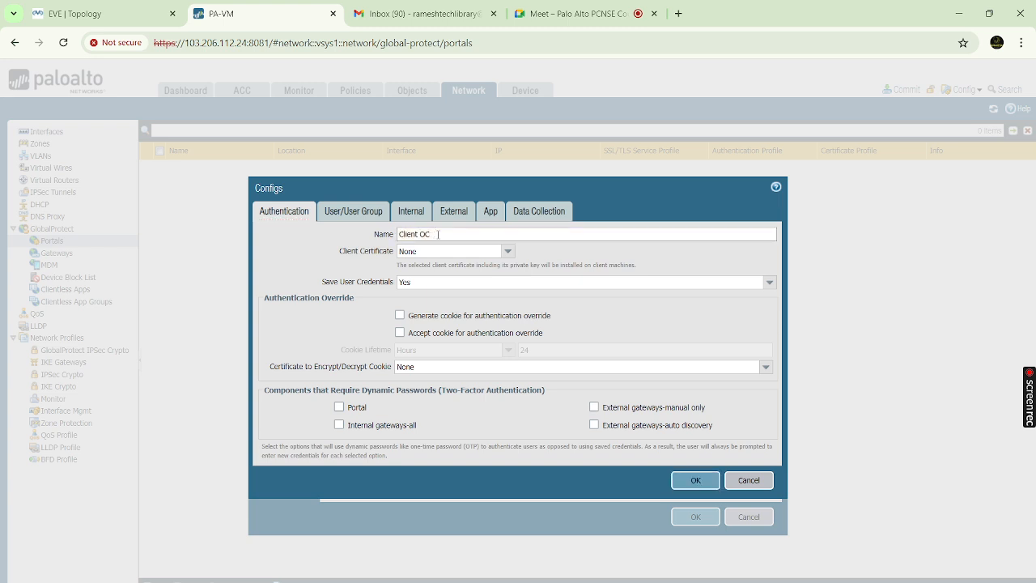
key(BackSpace)
key(BackSpace)
key(BackSpace)
text(-COnfiguration)
click(430, 233)
key(BackSpace)
text(o)
text(-User1)
Apply the configuration to User1 and save it
click(349, 210)
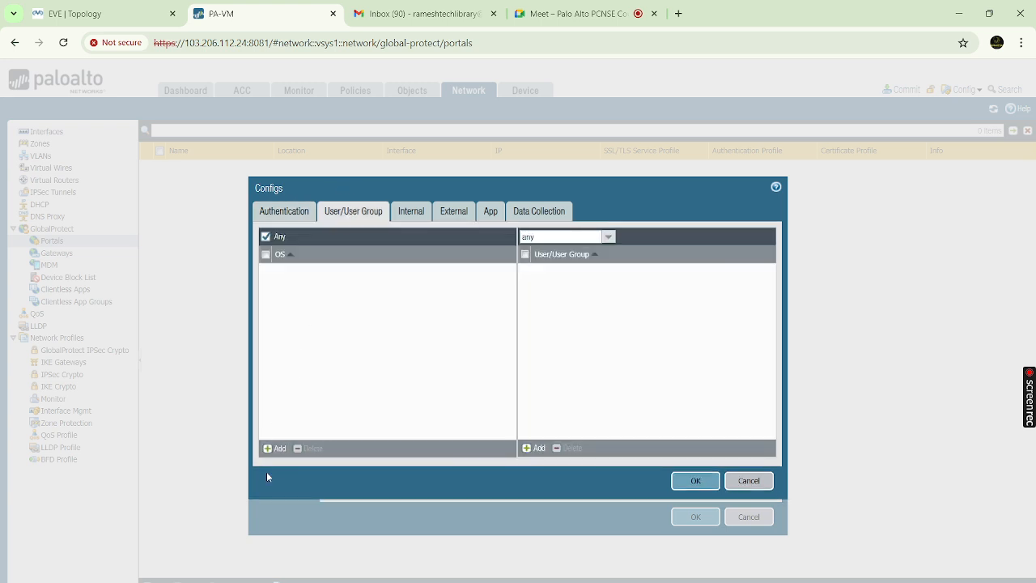
click(535, 447)
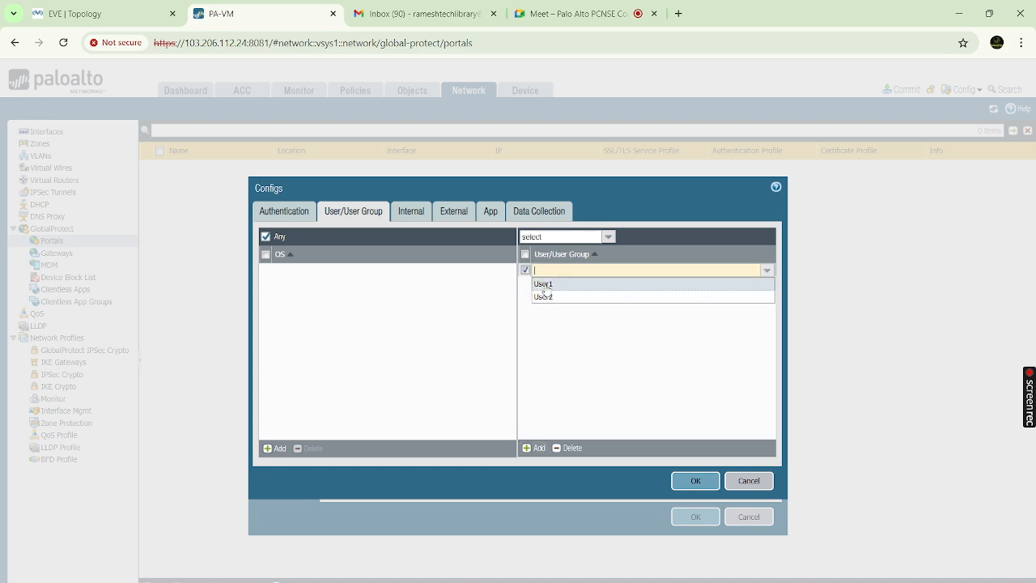
click(544, 285)
click(557, 321)
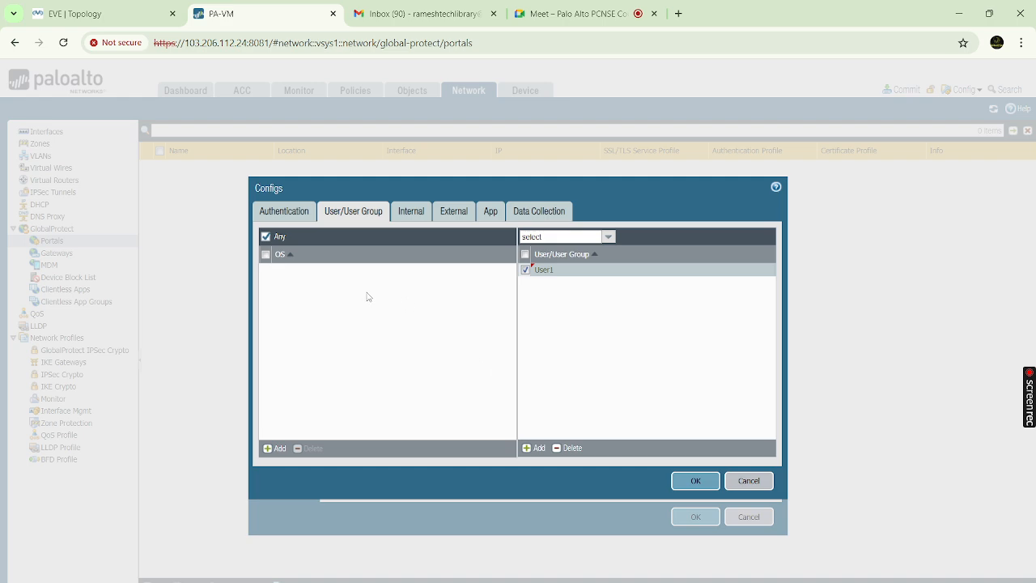
click(285, 214)
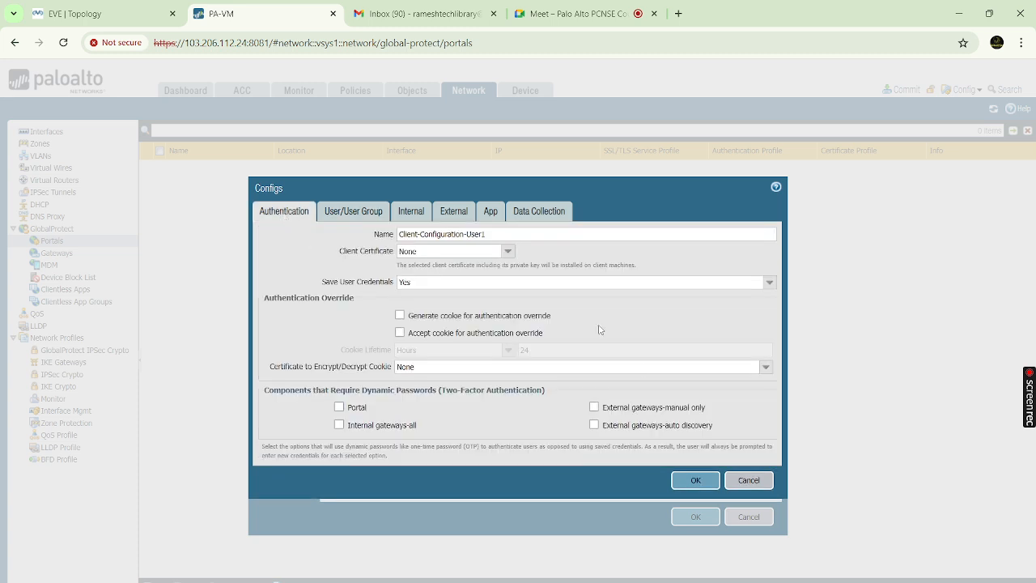
click(696, 482)
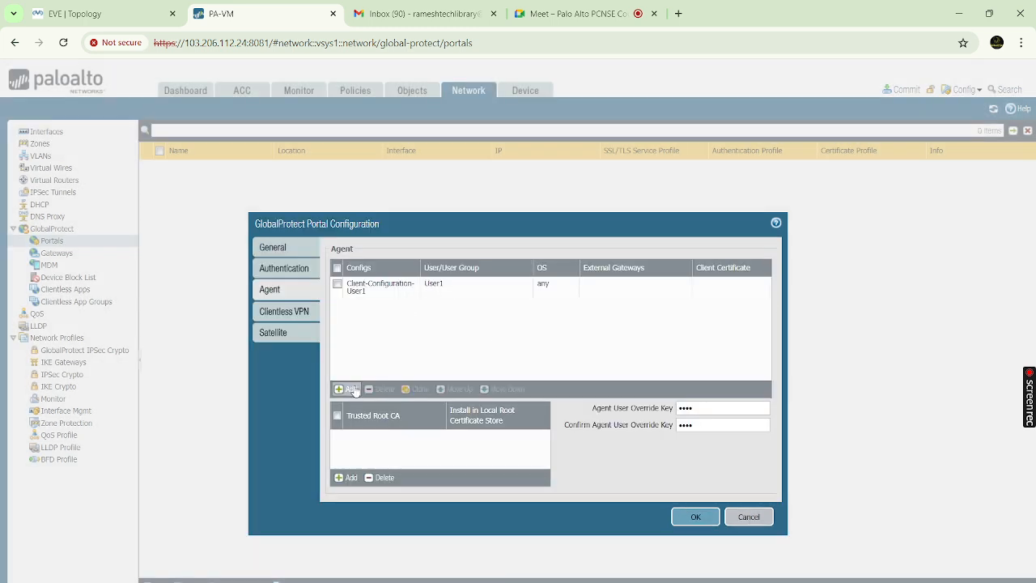
Discard two empty new agent configs and reopen Client-Configuration-User1
click(349, 390)
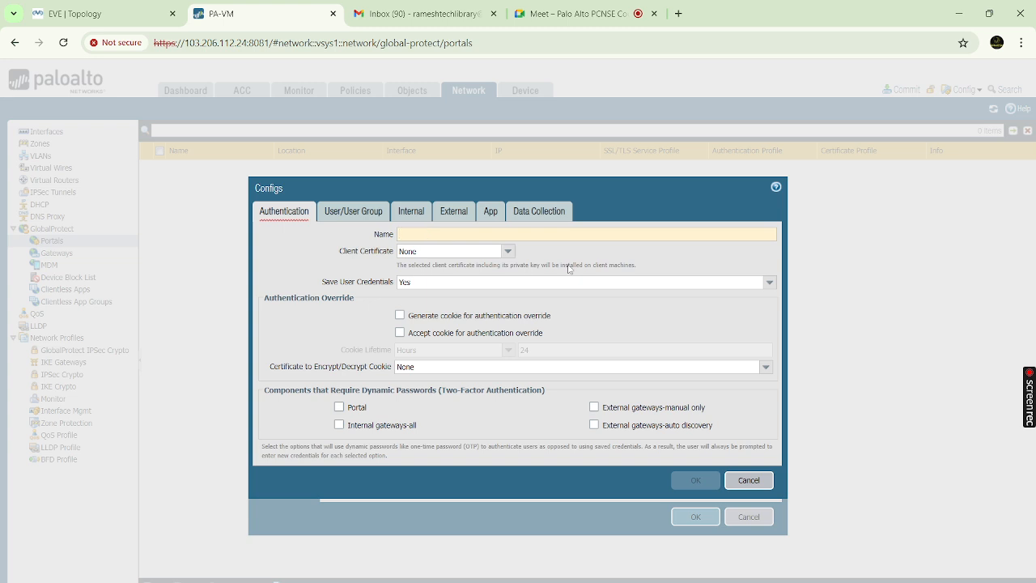
click(745, 480)
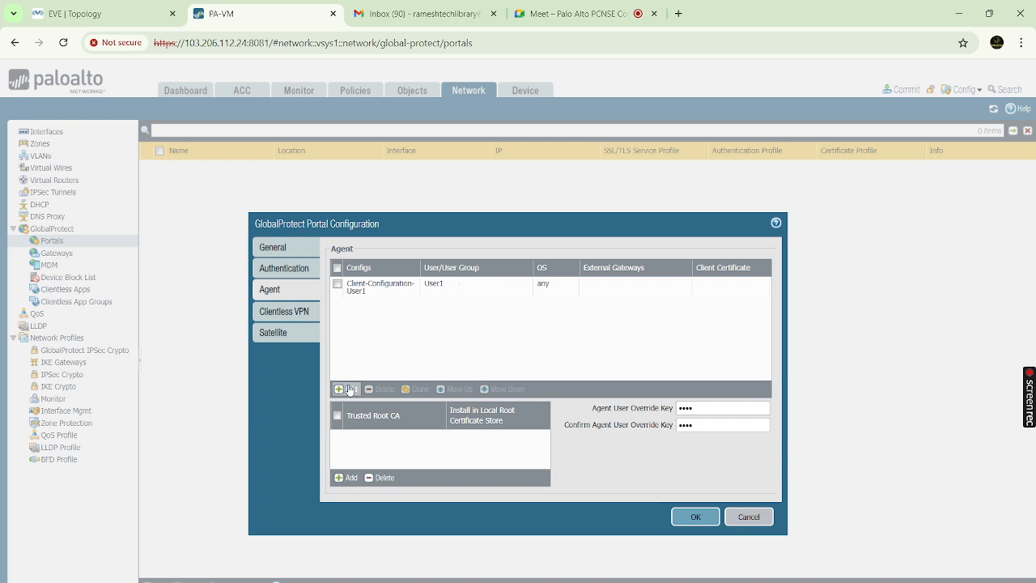
click(347, 388)
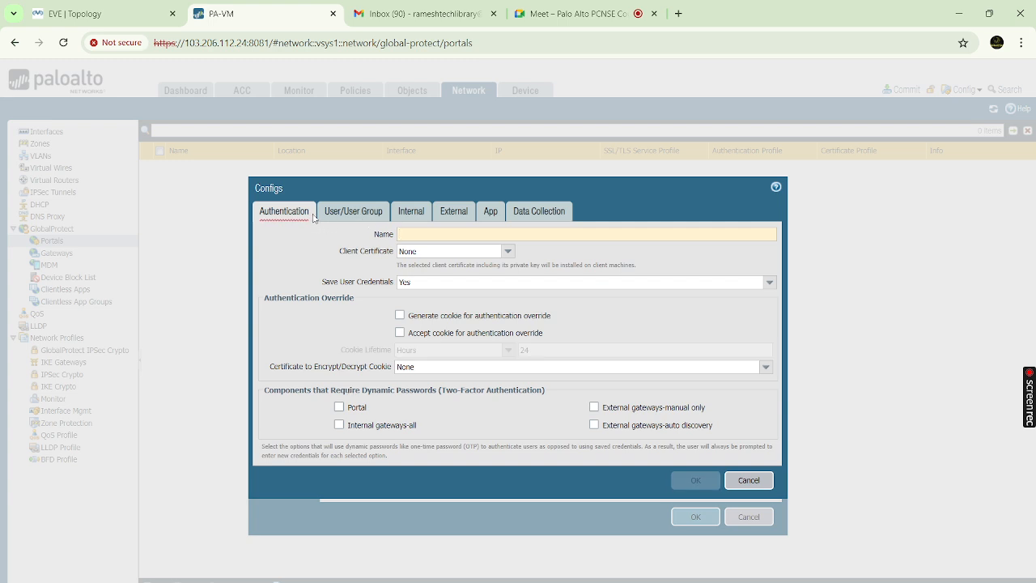
click(749, 480)
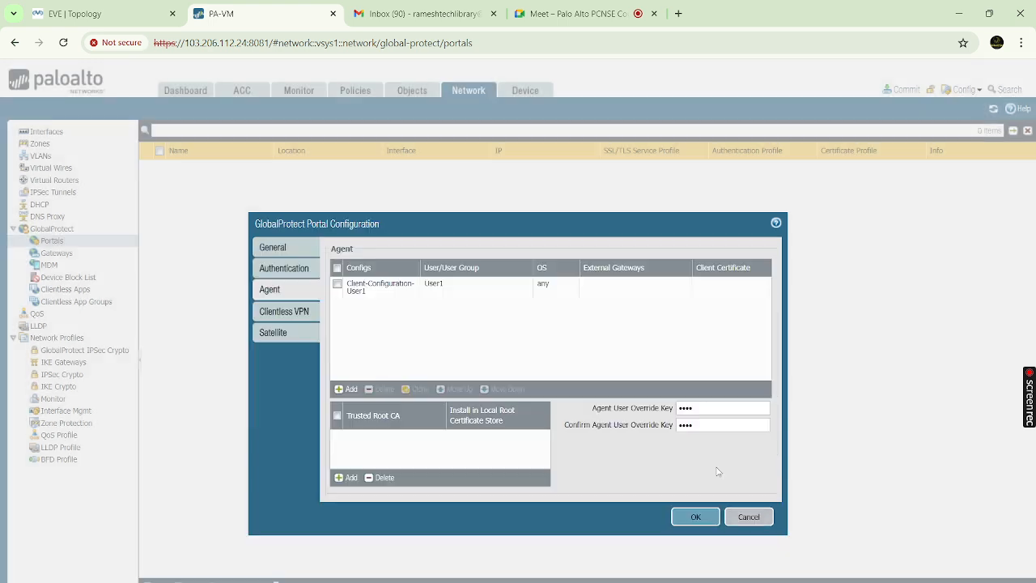
click(369, 287)
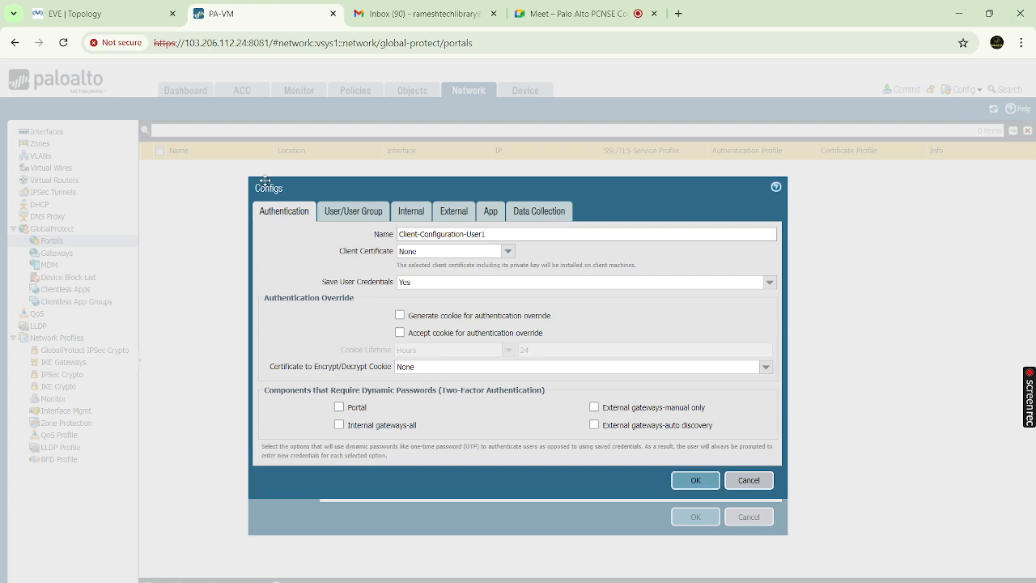
Remove User1 from the user list and rename the configuration 'Client-Configuration-All'
click(335, 211)
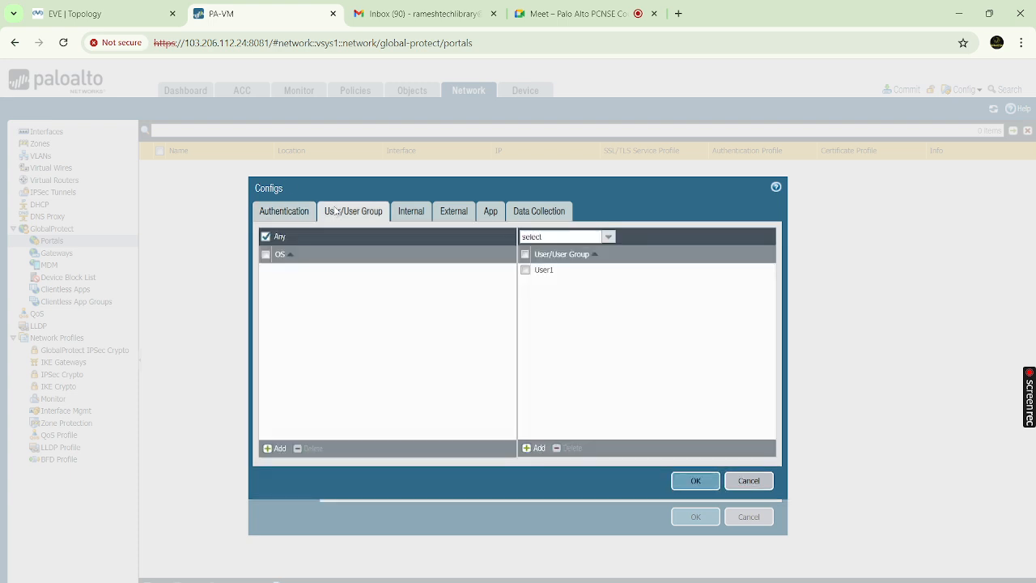
click(525, 256)
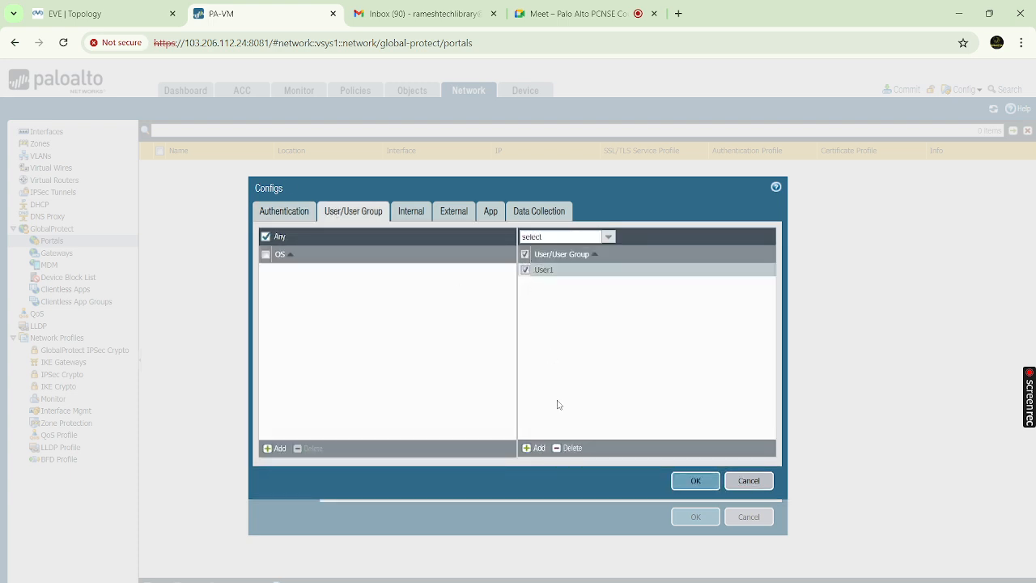
click(567, 450)
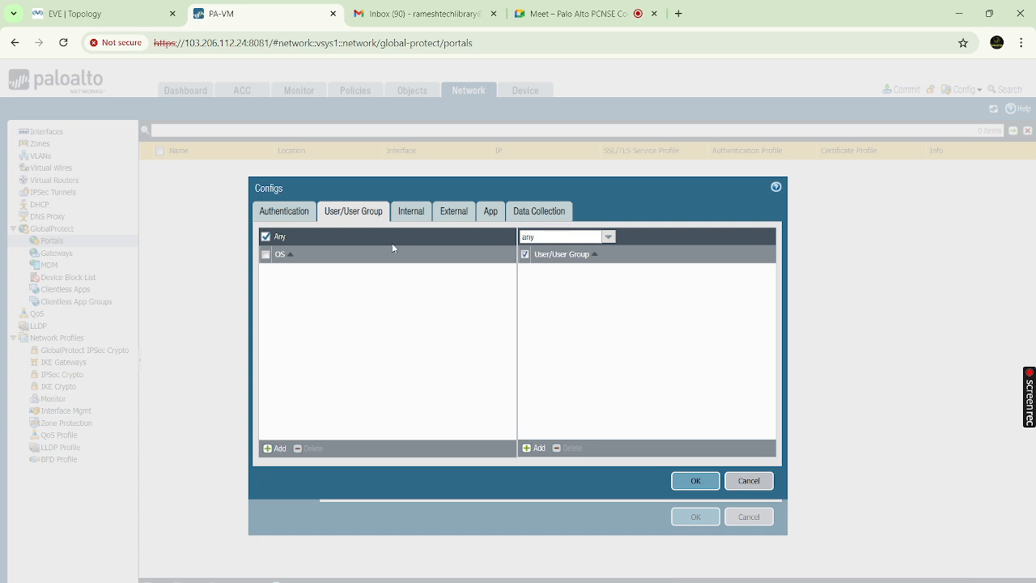
click(274, 217)
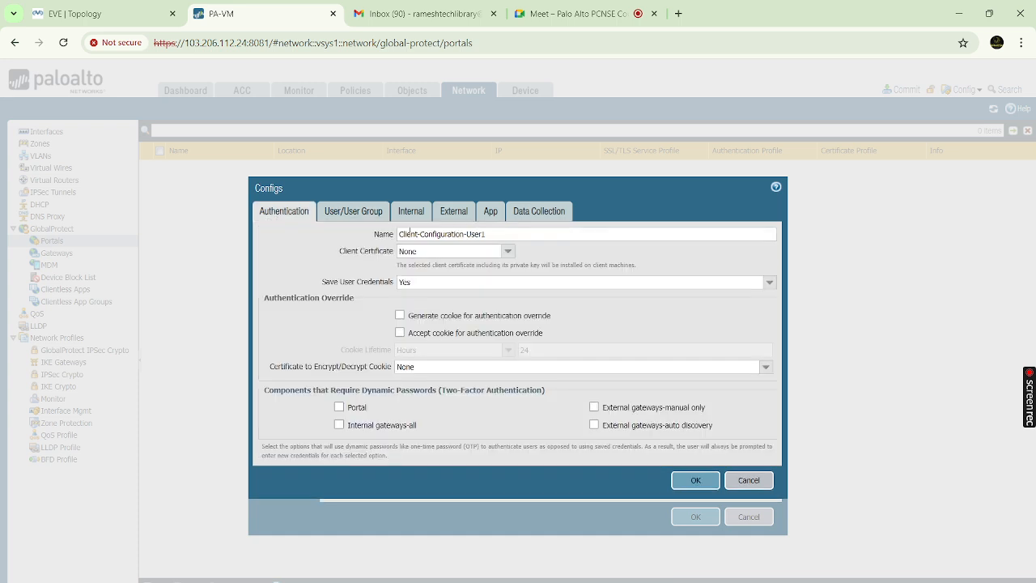
drag(466, 234, 516, 233)
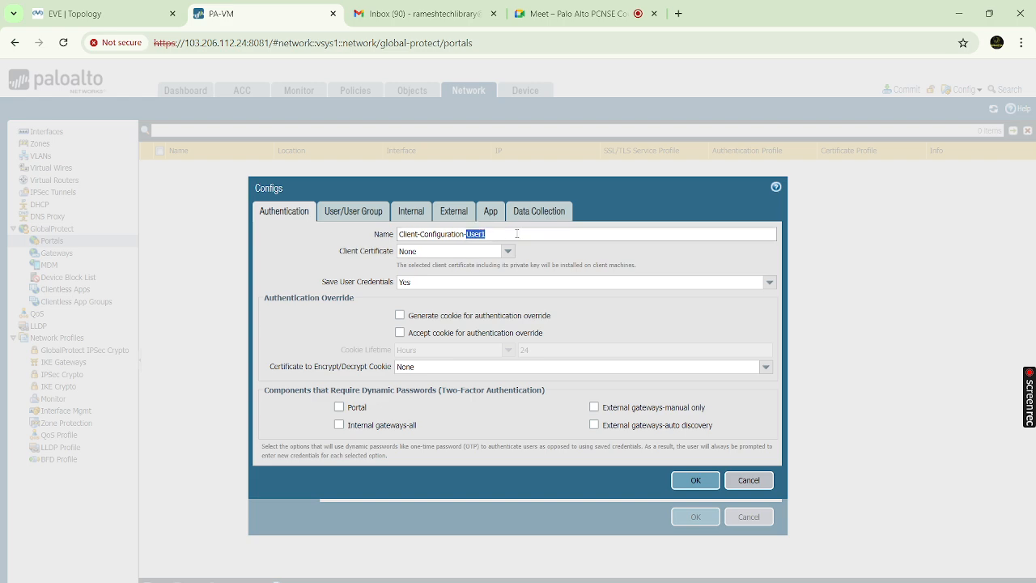
key(BackSpace)
text(All)
Add Windows and Linux OS entries, then delete them again
click(374, 212)
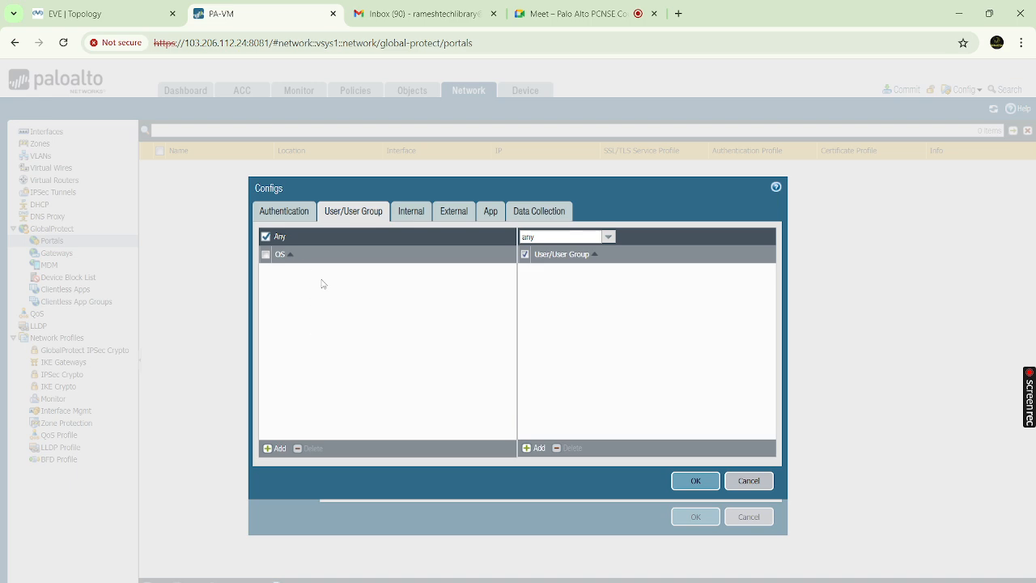
click(278, 449)
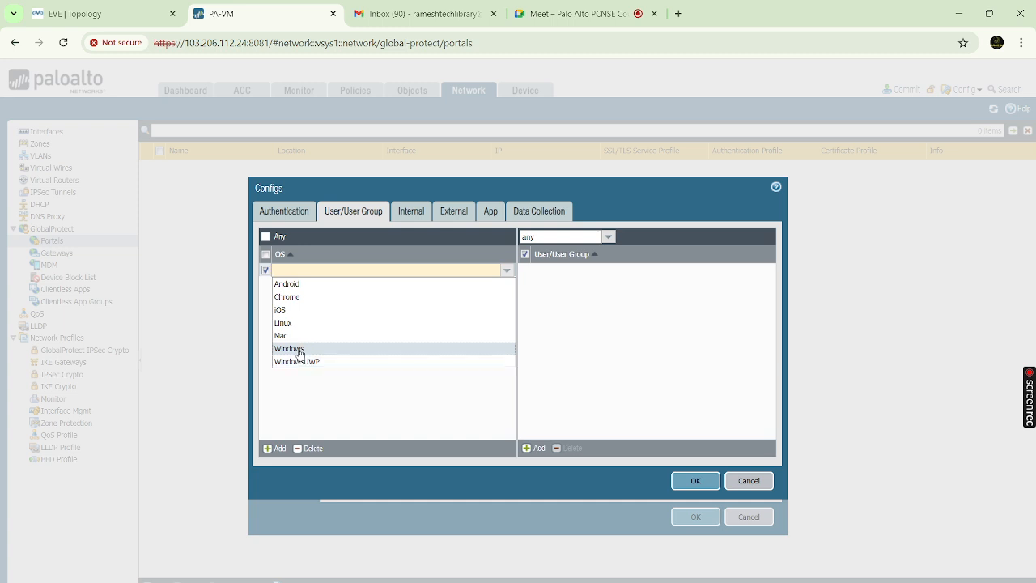
click(300, 353)
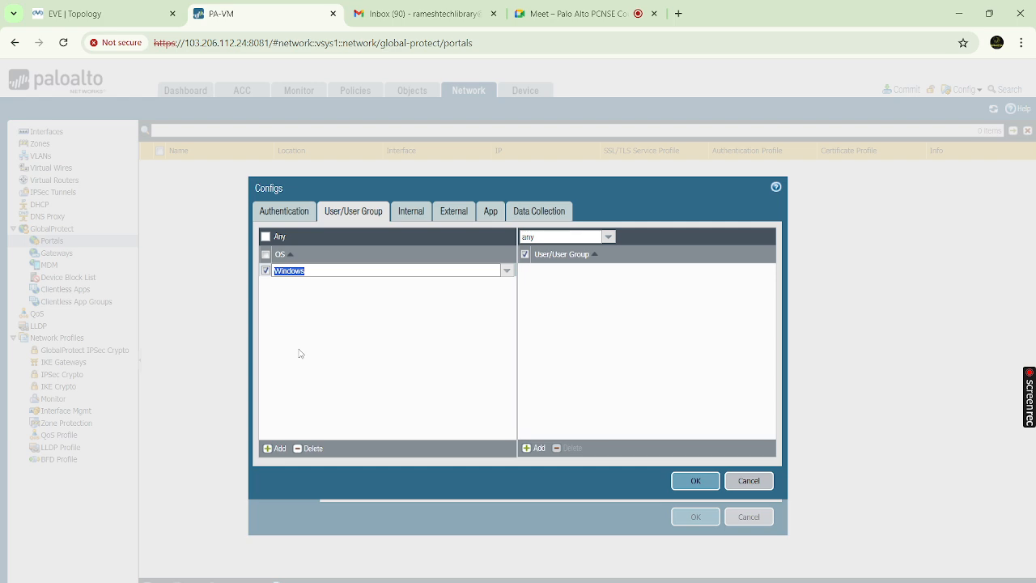
click(276, 447)
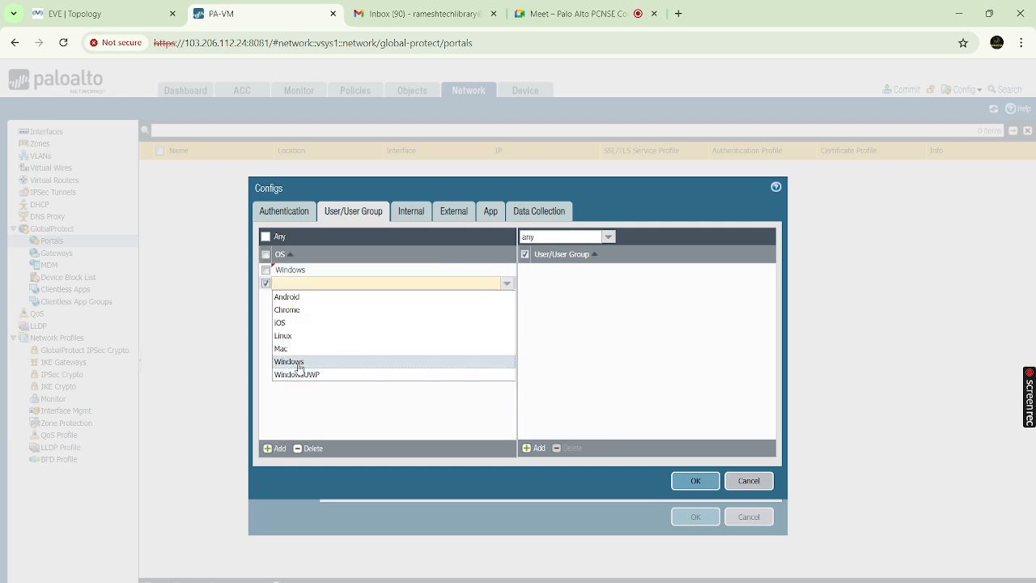
click(287, 336)
click(358, 335)
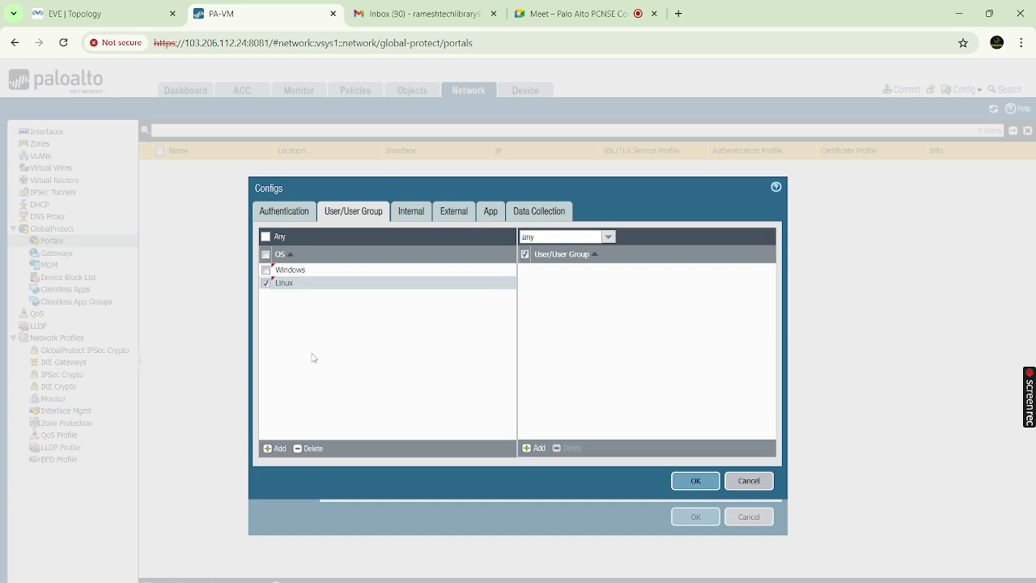
click(276, 448)
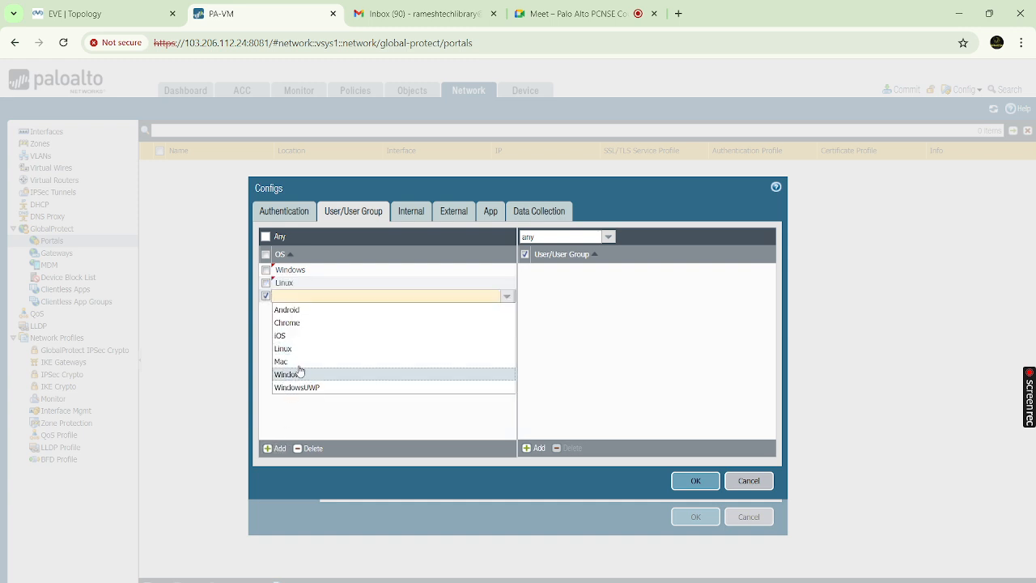
click(265, 270)
click(266, 283)
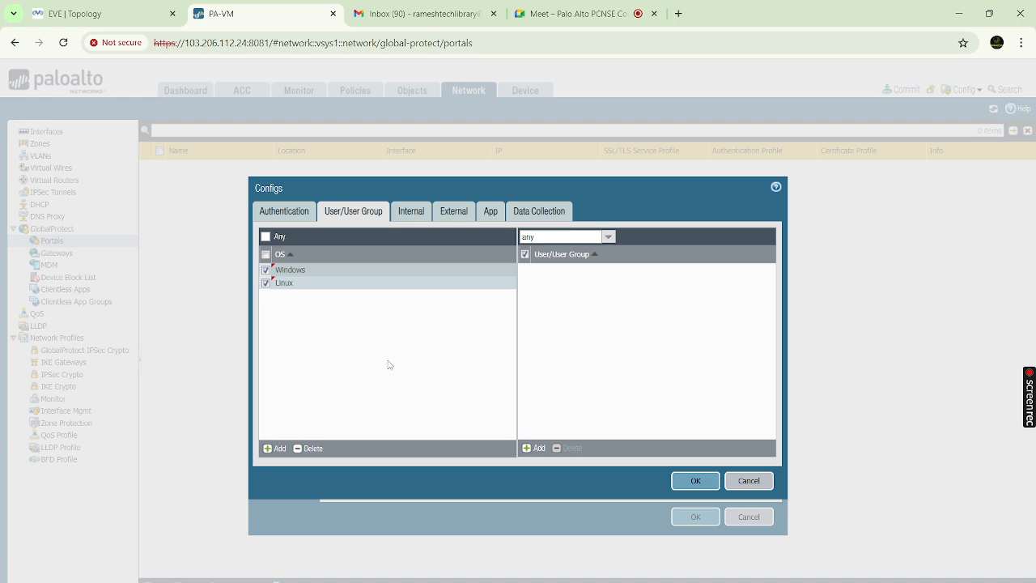
click(309, 448)
Add and remove a Mac OS entry so the OS match stays Any
click(275, 448)
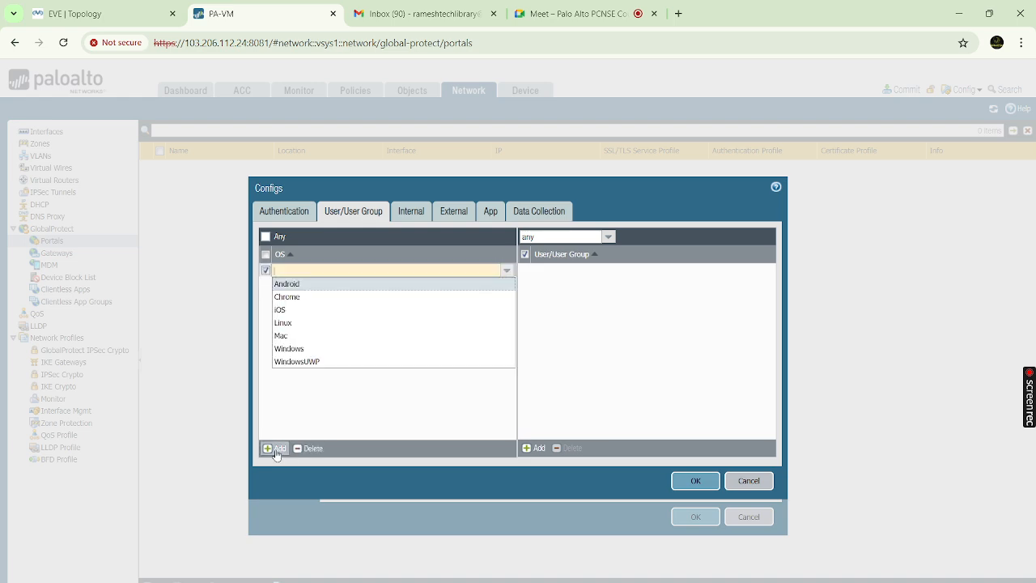
click(296, 336)
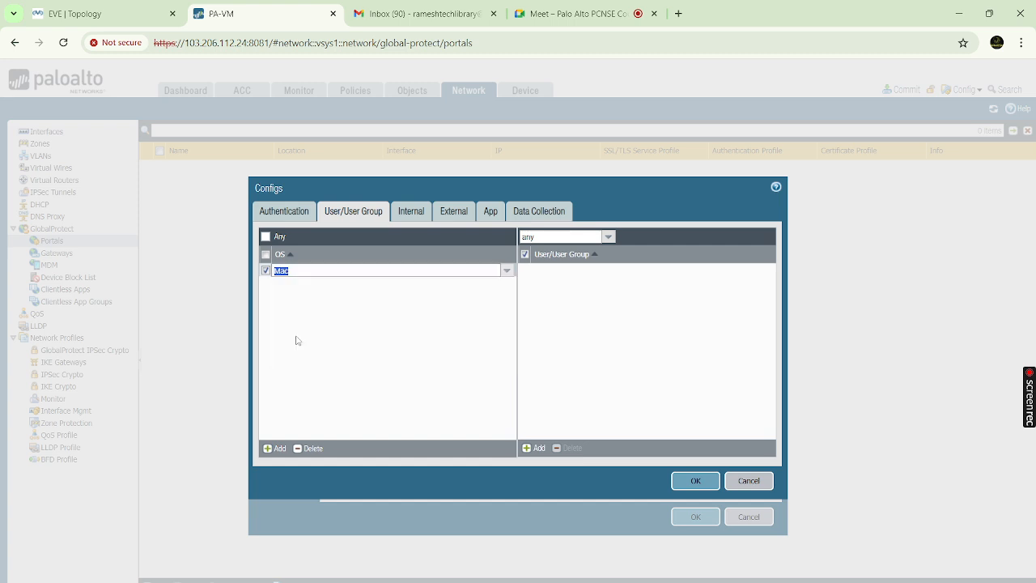
click(354, 295)
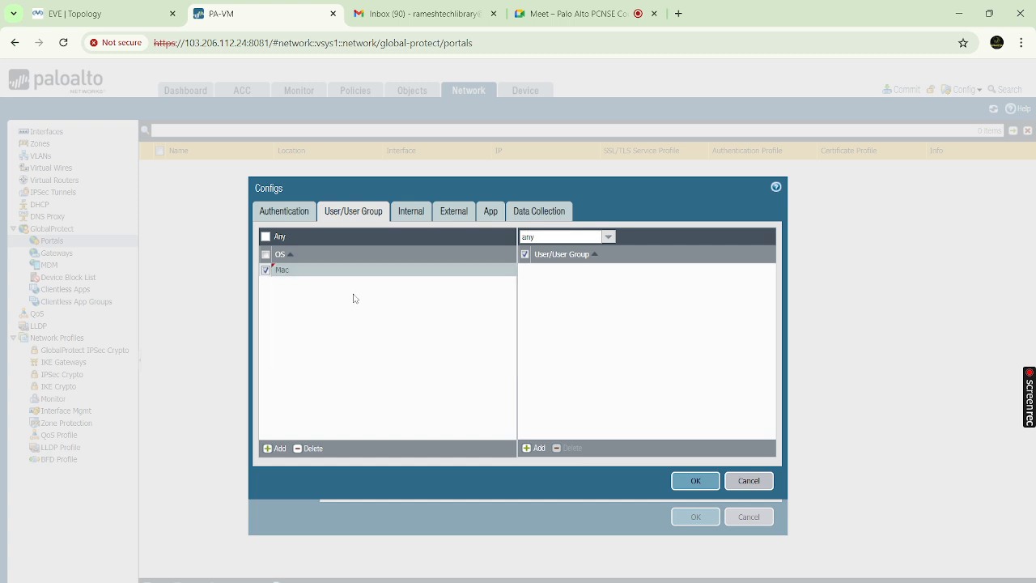
click(312, 450)
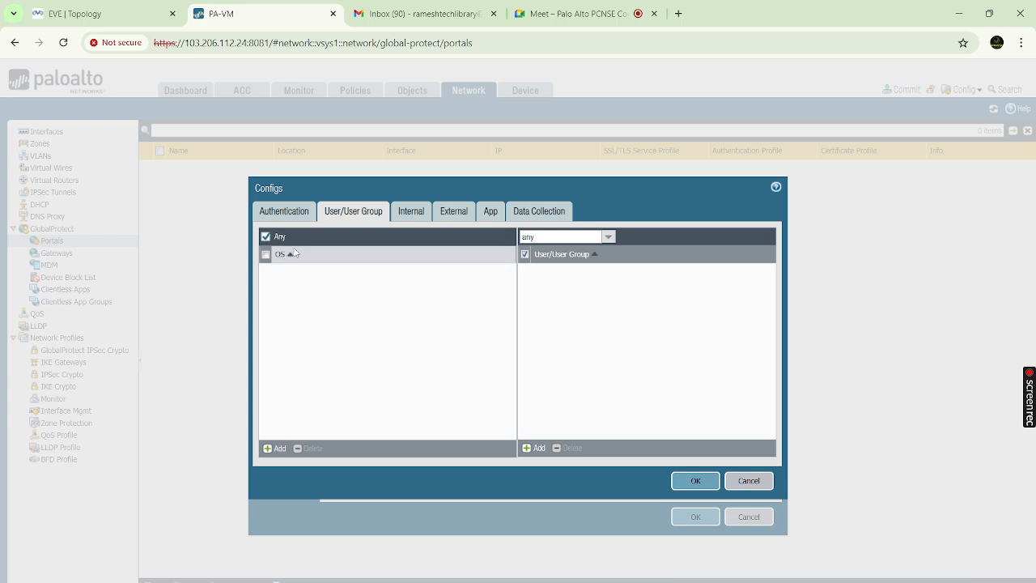
click(416, 213)
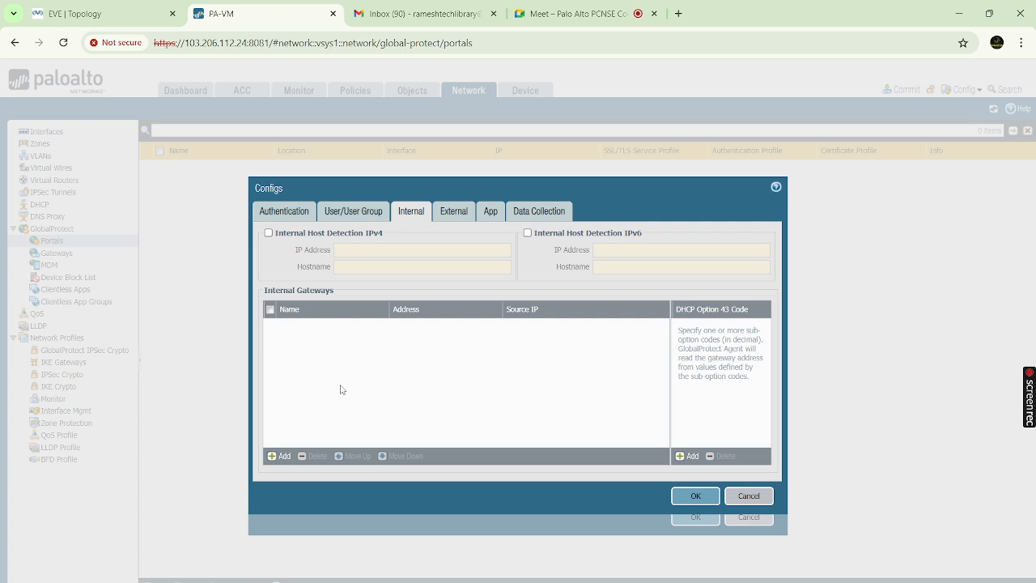
Add external gateway 'GP-External-GW' at IP 192.168.10.10 and start a source region row
click(451, 211)
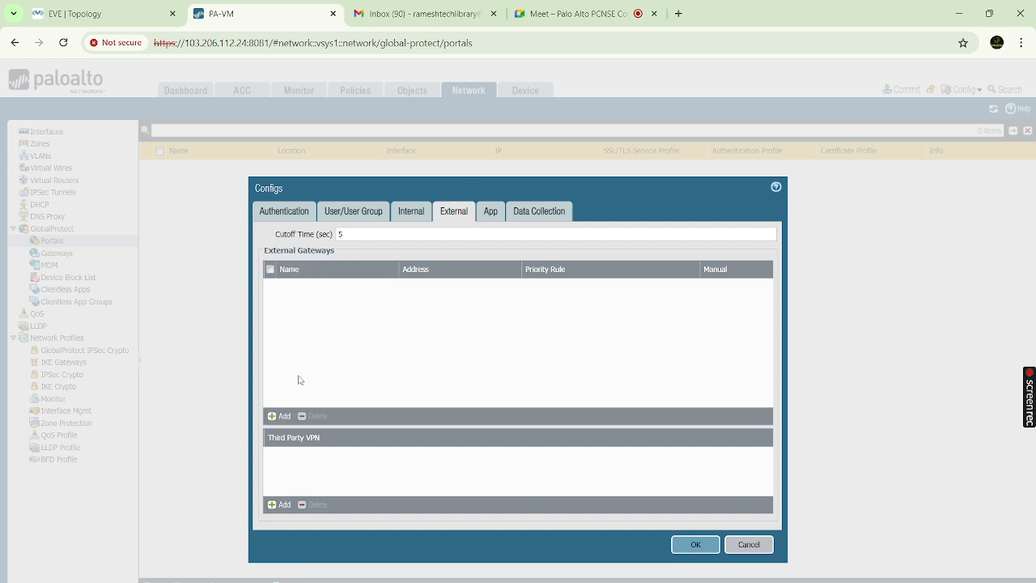
click(282, 416)
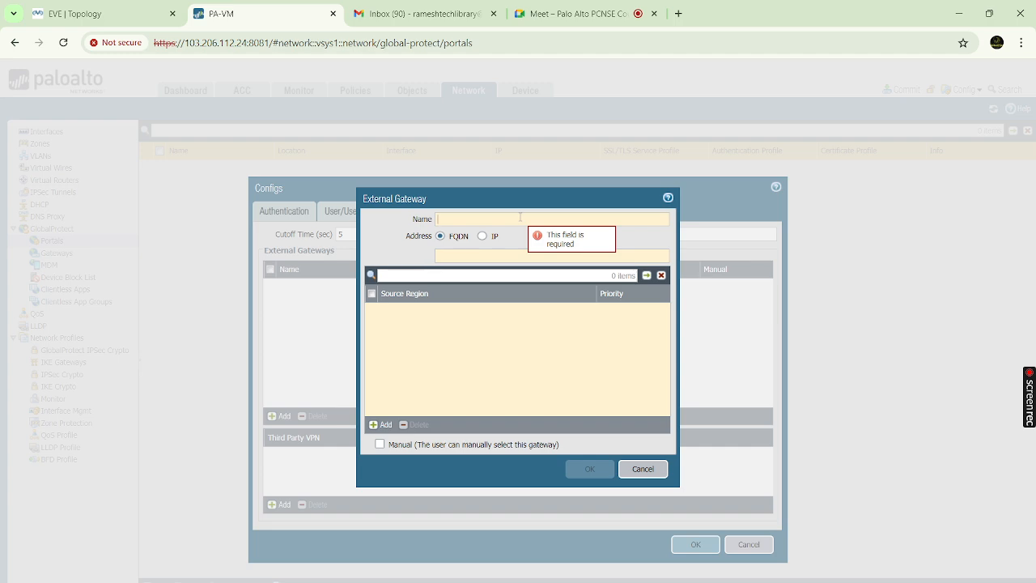
text(GP)
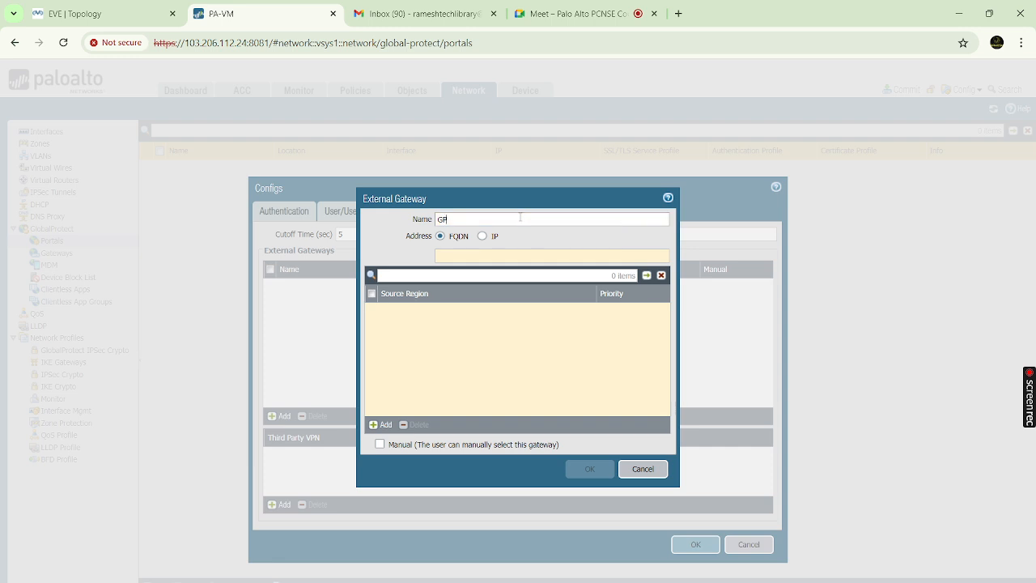
text(-External-GW)
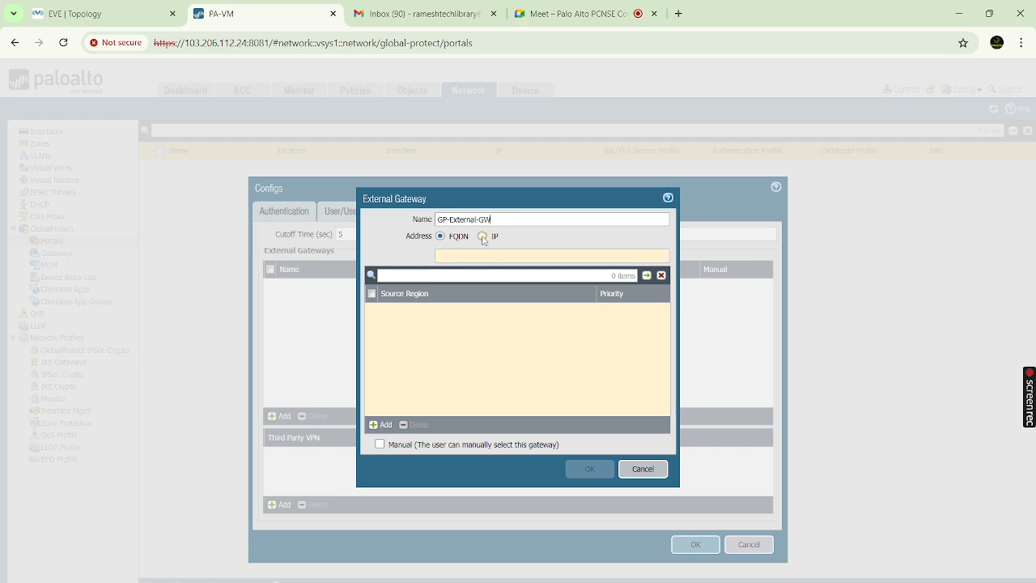
click(483, 237)
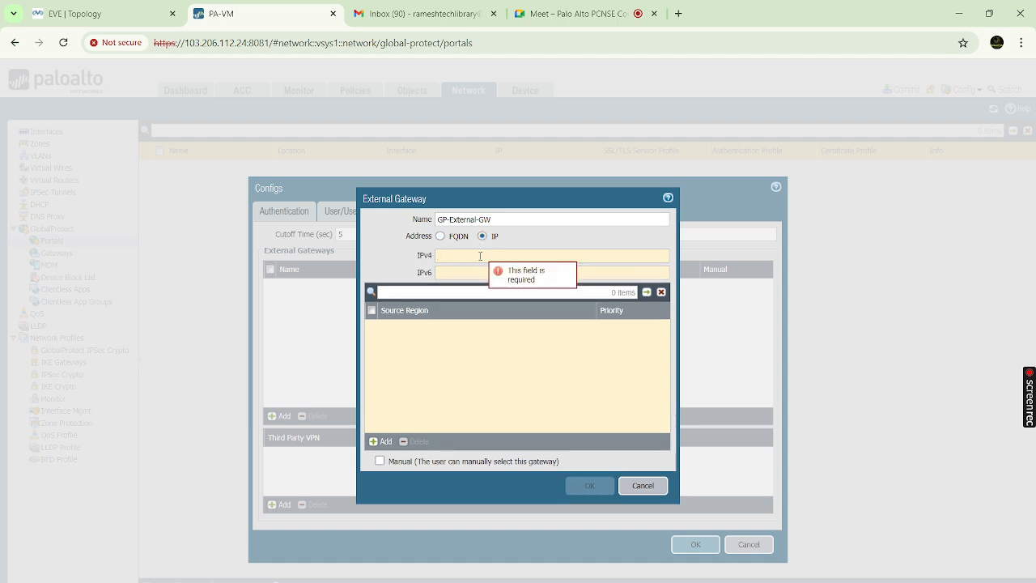
text(1)
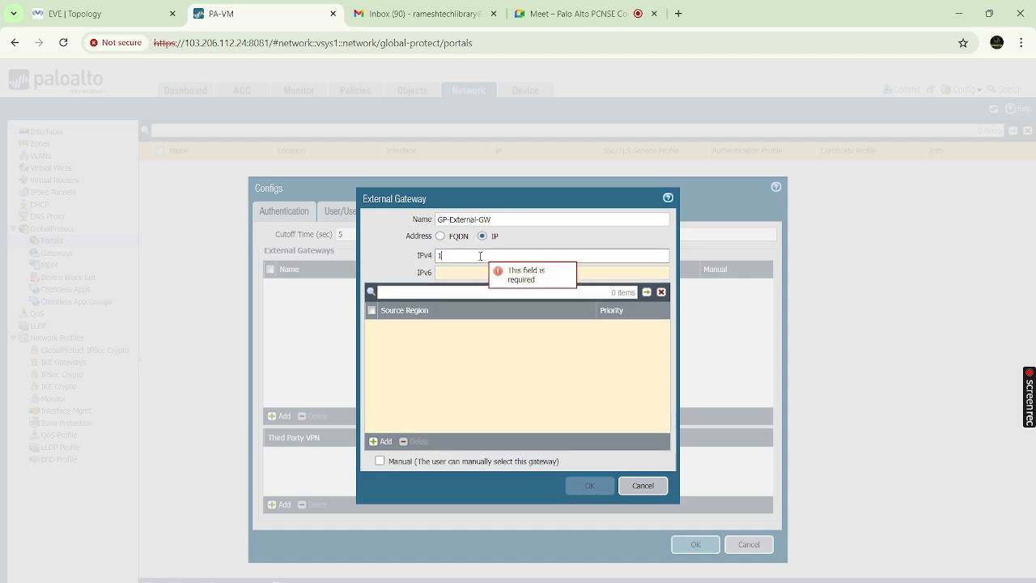
text(92.168.101)
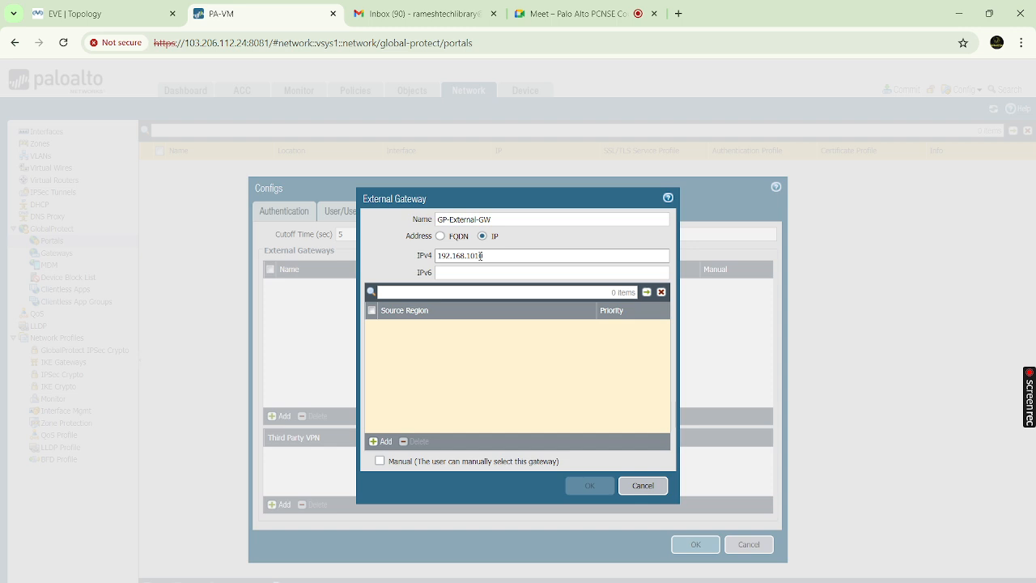
key(BackSpace)
text(.10)
click(386, 445)
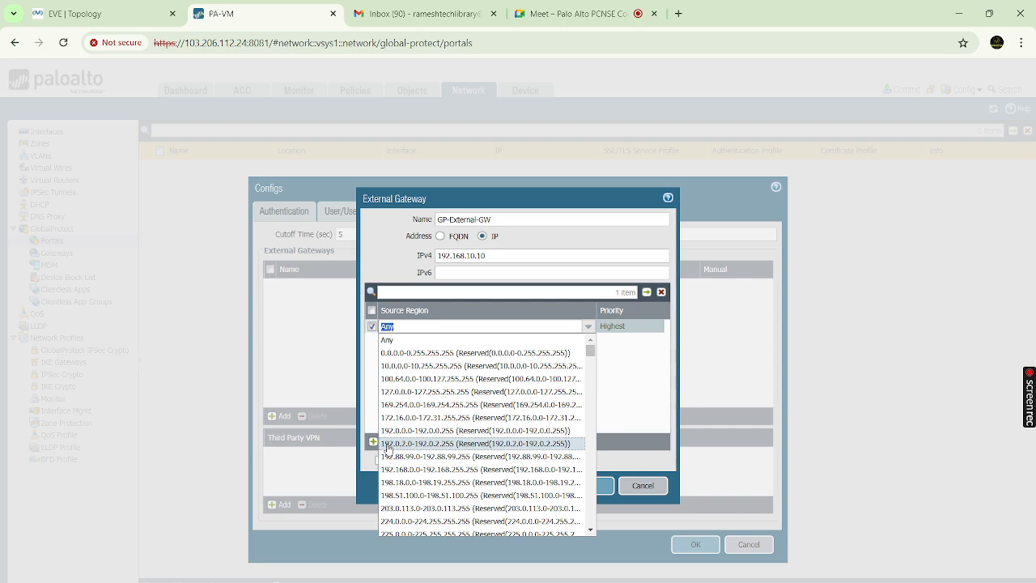
Keep source region Any at Highest priority and save the GP-External-GW gateway
click(396, 341)
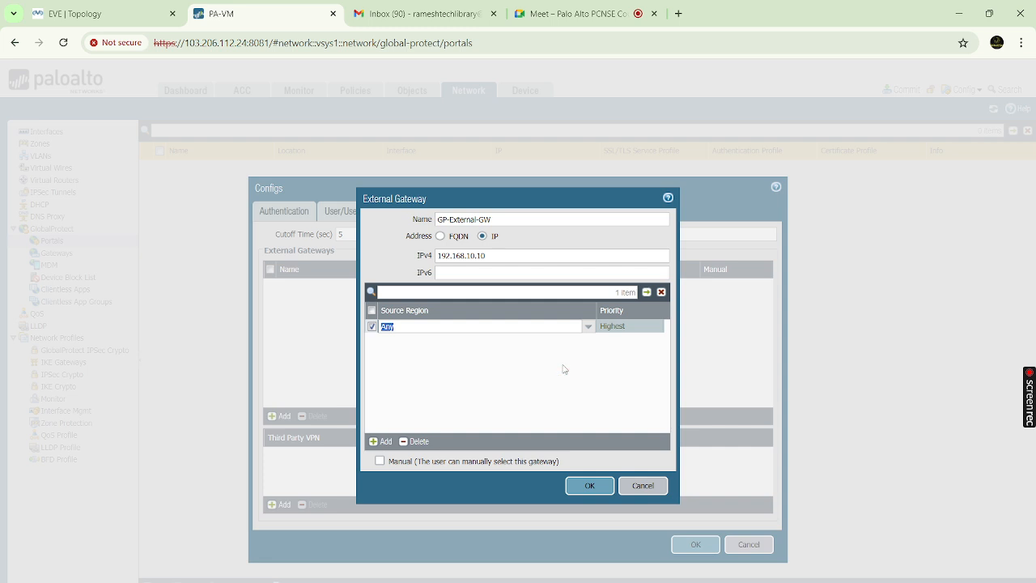
click(502, 357)
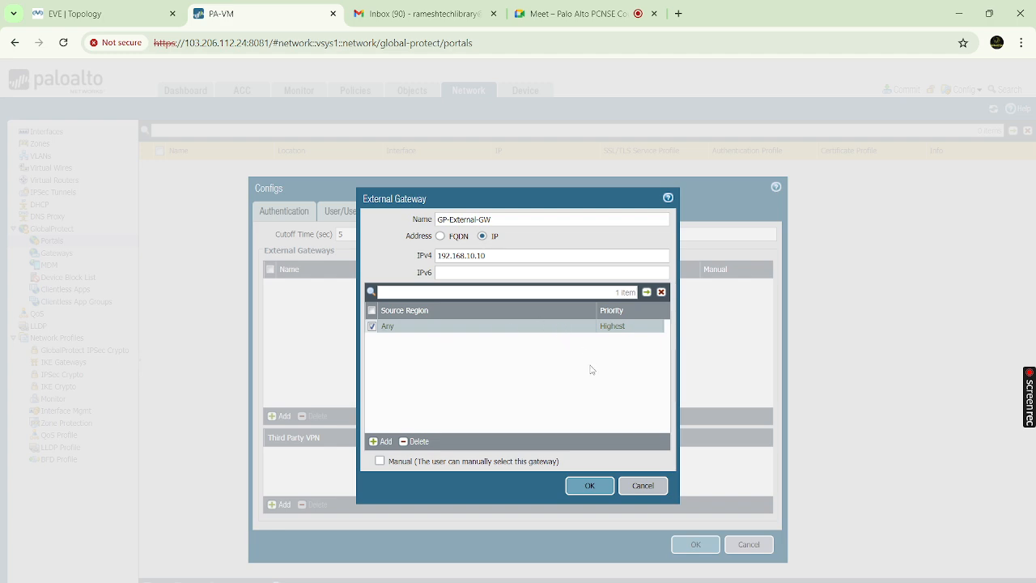
click(590, 488)
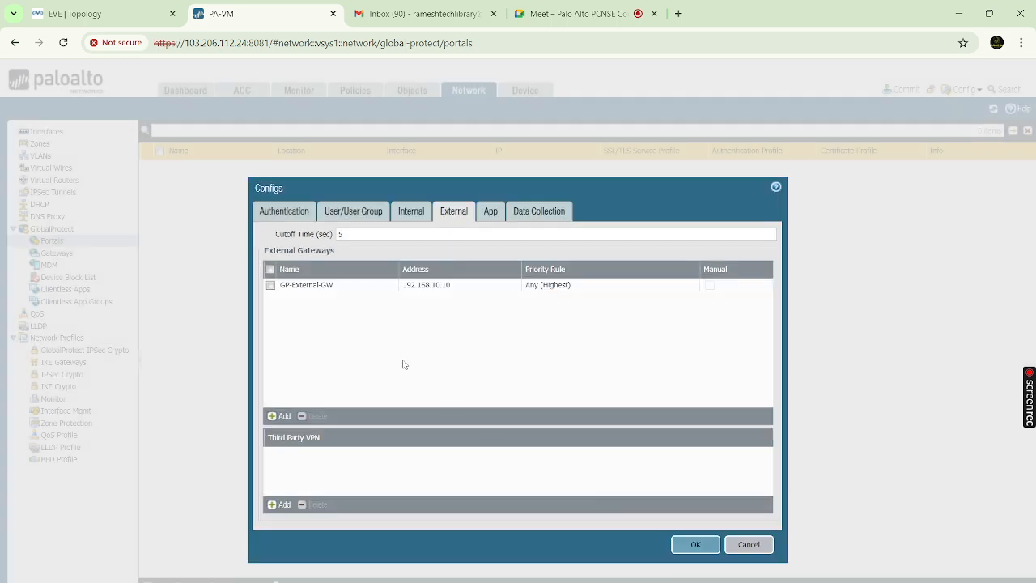
Choose On-demand (Manual user initiated connection) as the app's Connect Method, then scroll through App settings
click(492, 212)
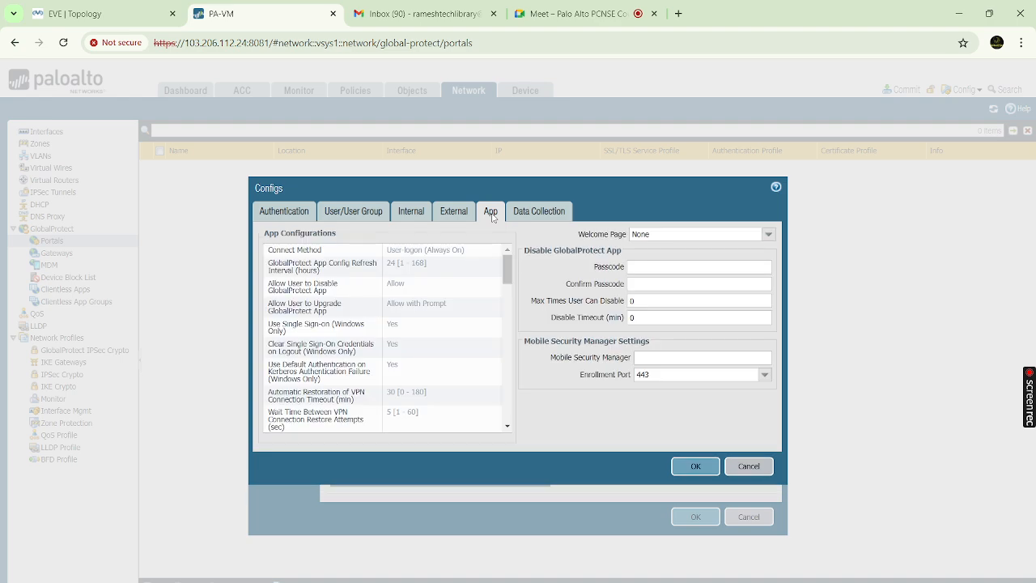
click(456, 251)
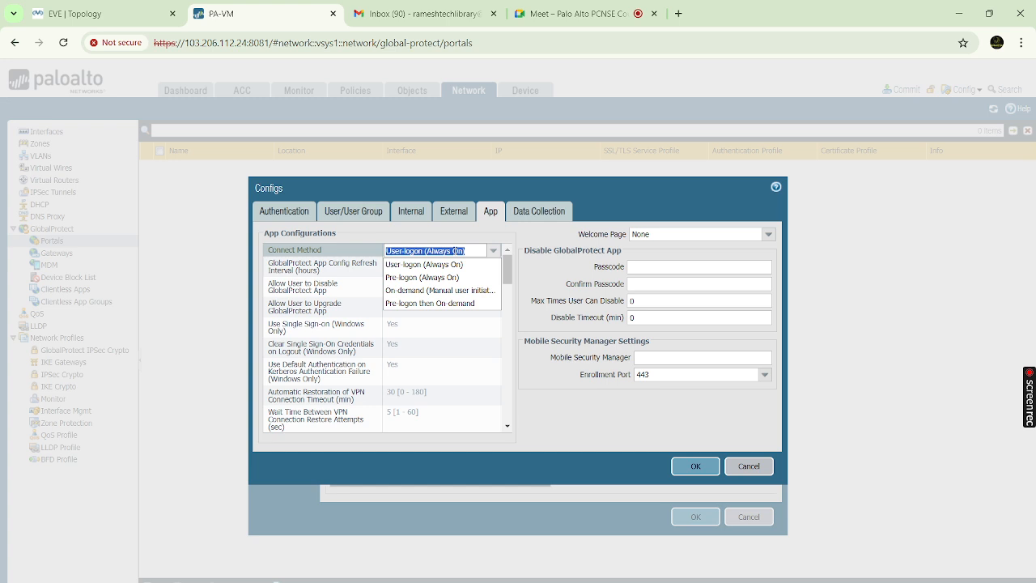
click(397, 290)
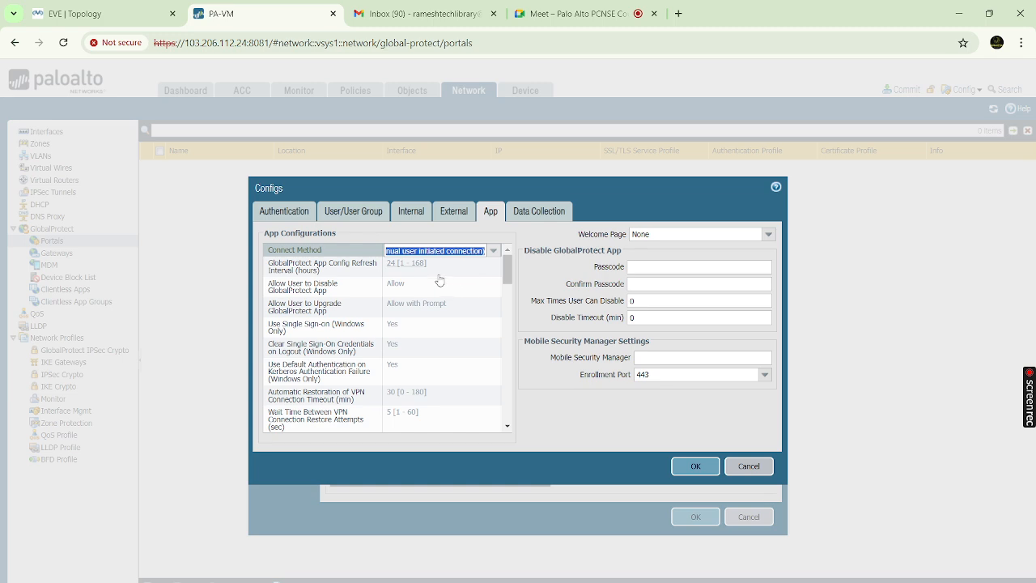
click(534, 320)
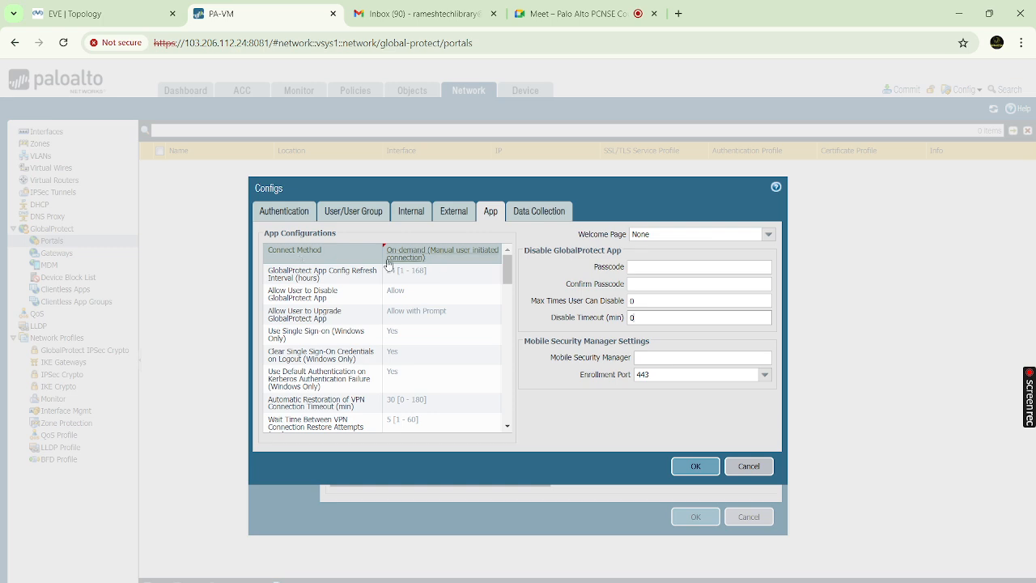
scroll(413, 325, down, 5)
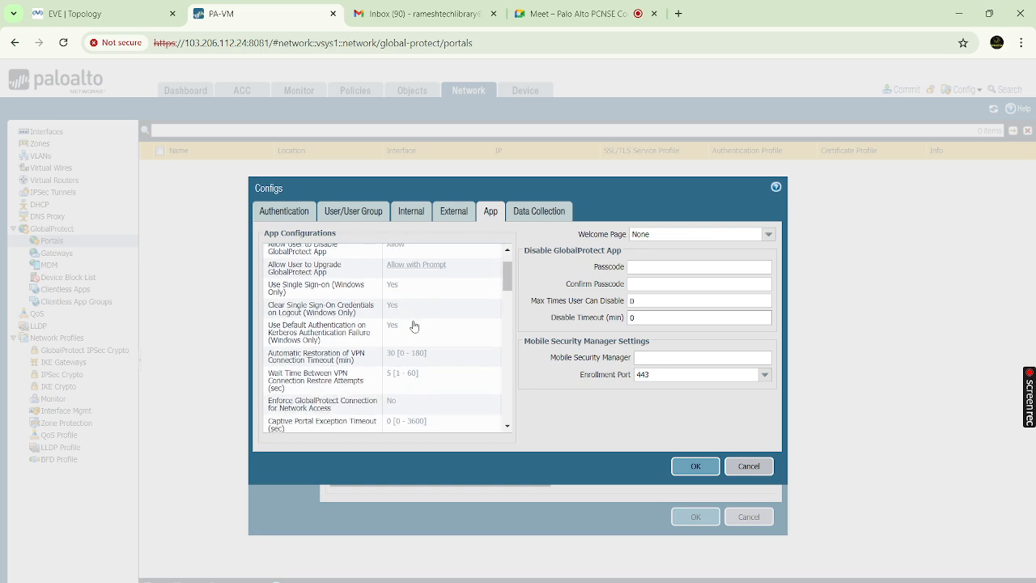
scroll(414, 326, down, 3)
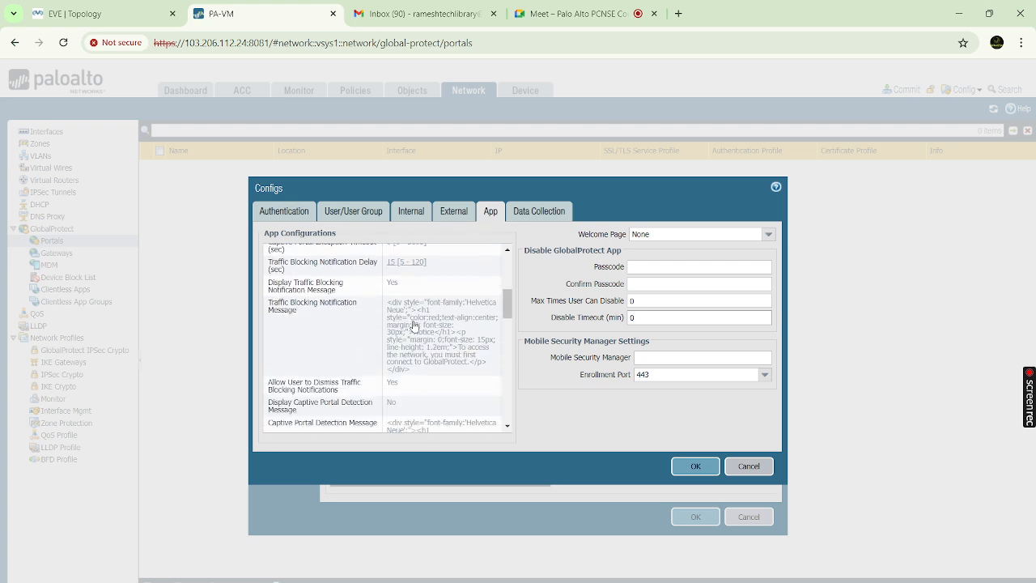
scroll(413, 326, up, 4)
scroll(413, 325, up, 5)
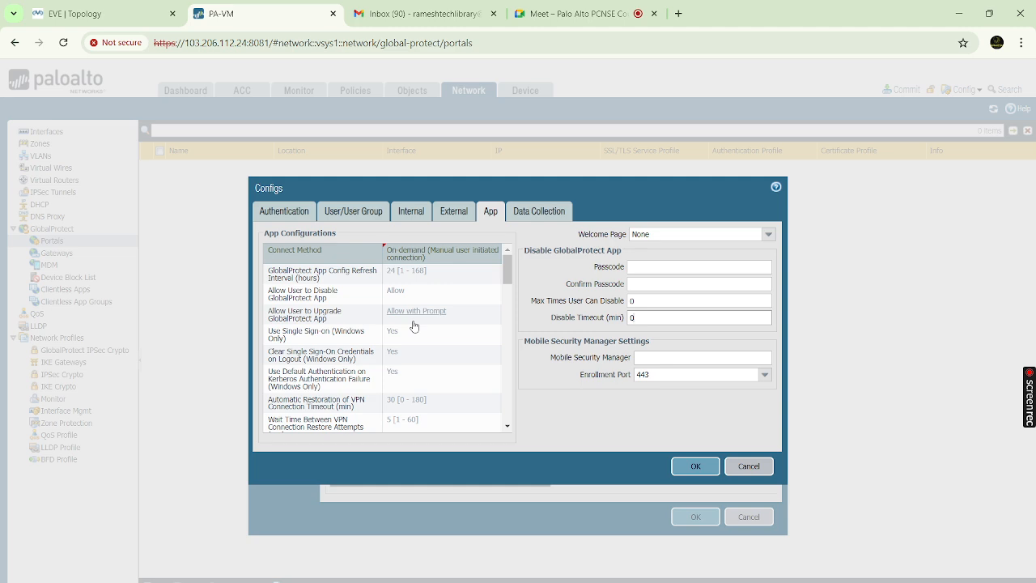
scroll(414, 326, down, 10)
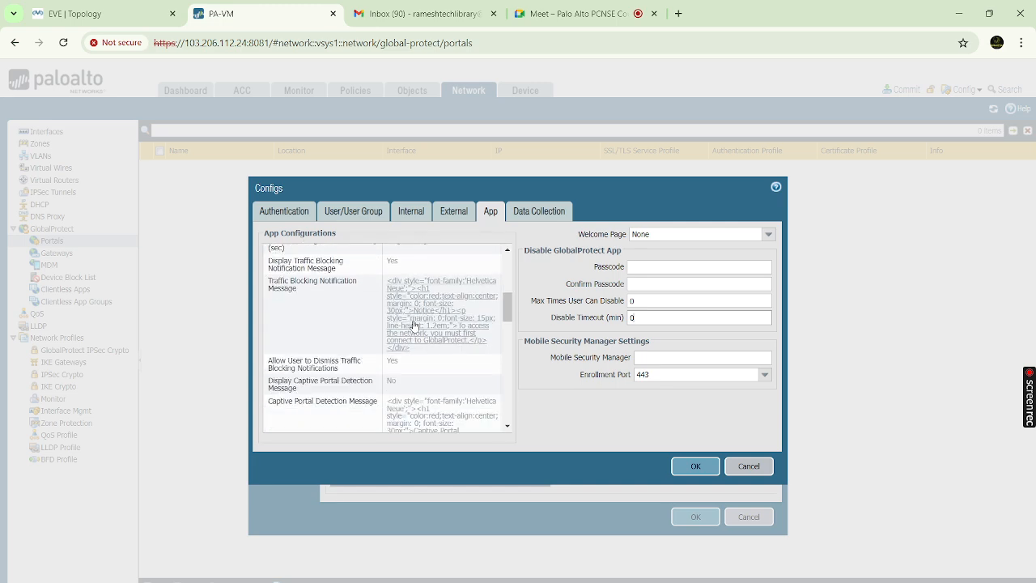
scroll(414, 326, up, 10)
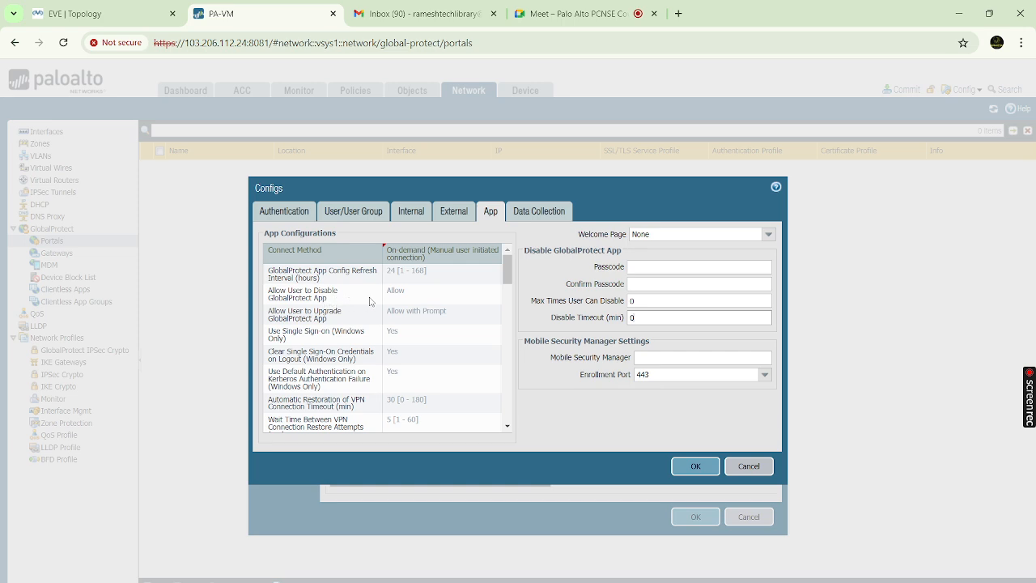
click(397, 293)
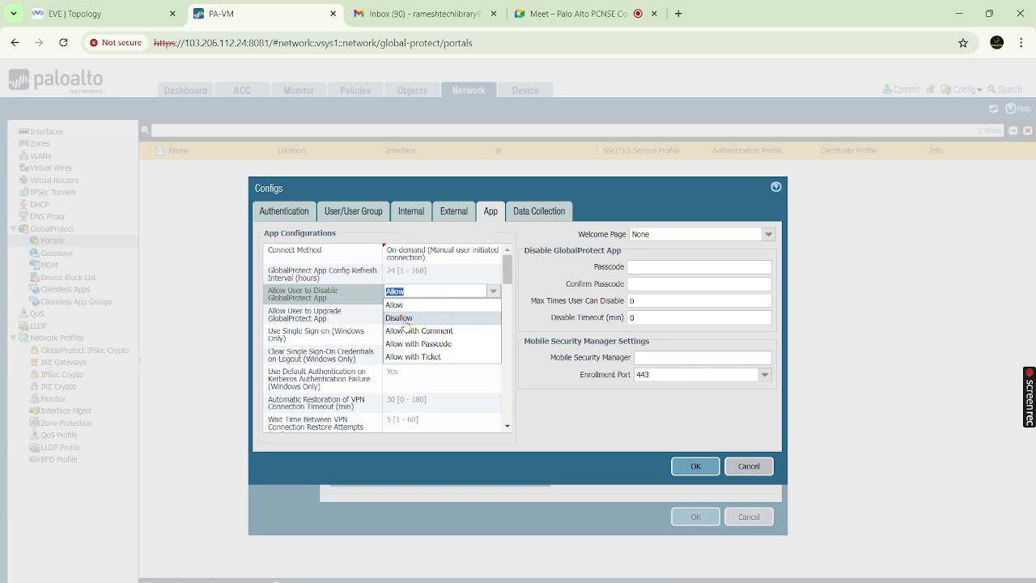
click(405, 319)
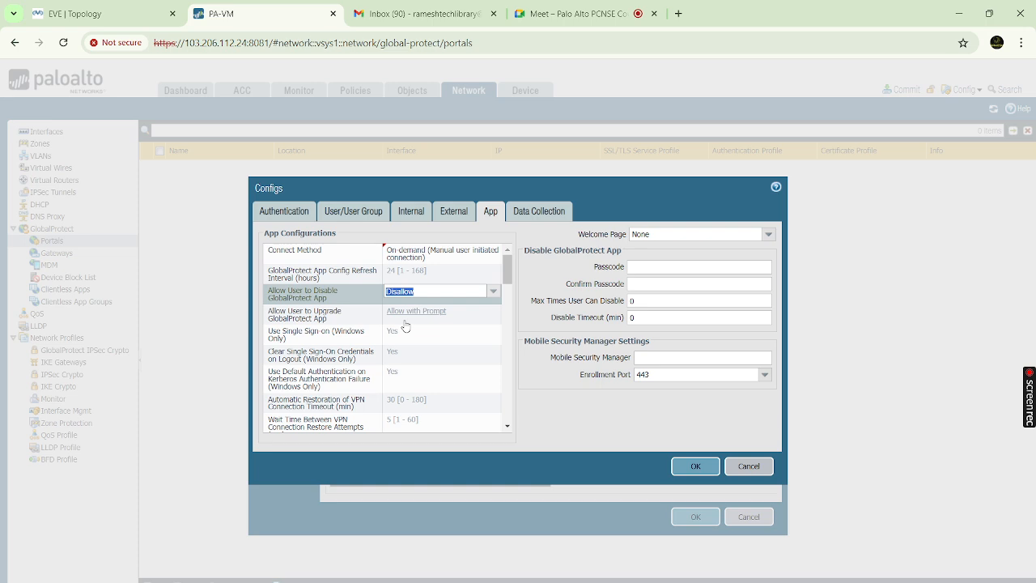
click(493, 294)
click(493, 291)
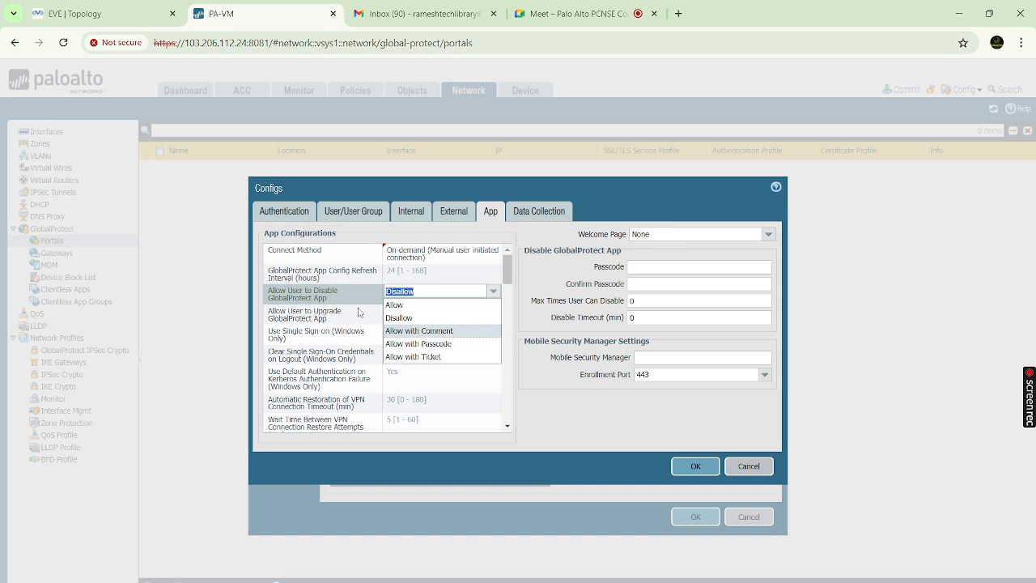
click(401, 305)
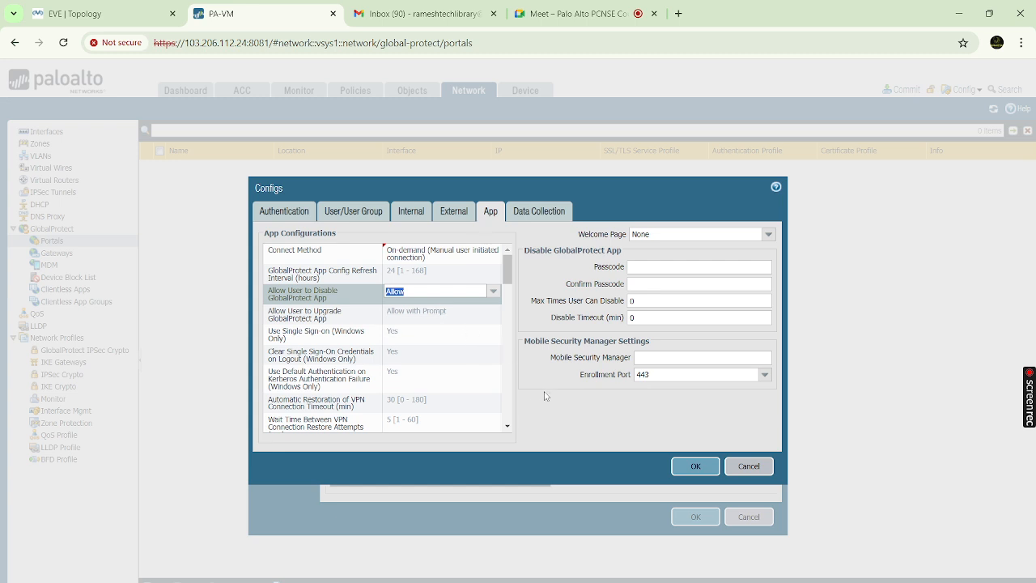
click(549, 402)
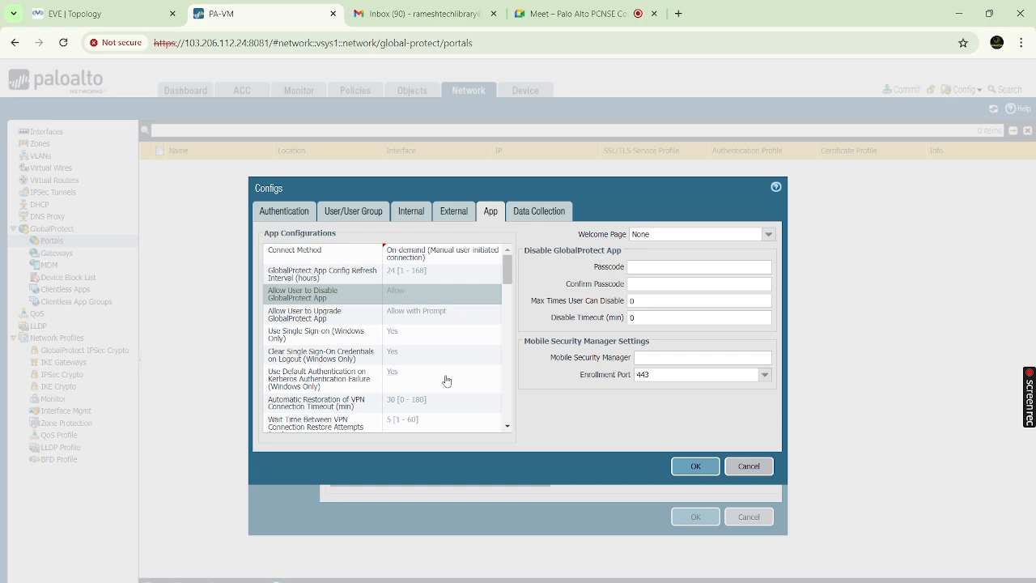
scroll(446, 381, down, 5)
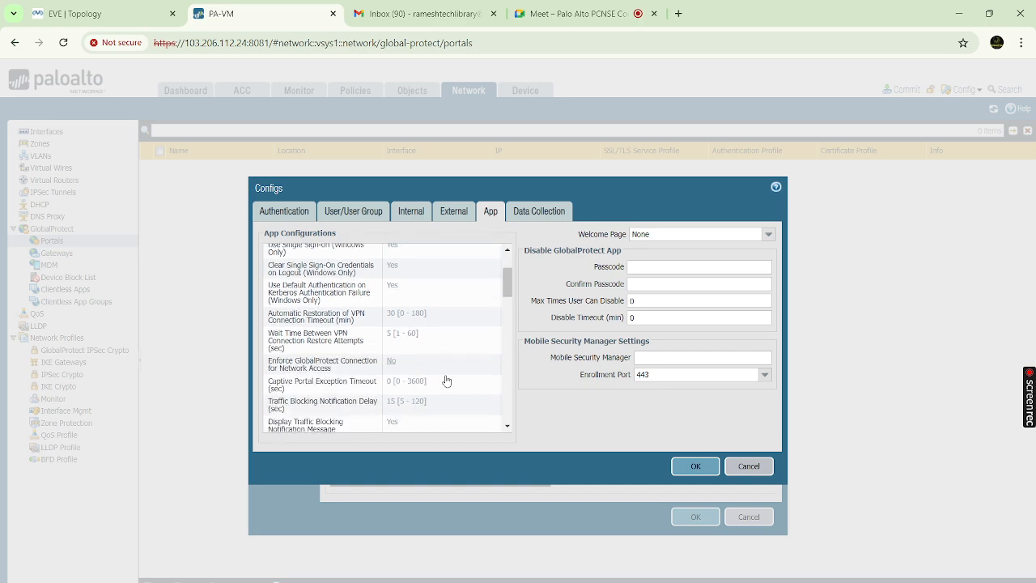
scroll(446, 380, down, 4)
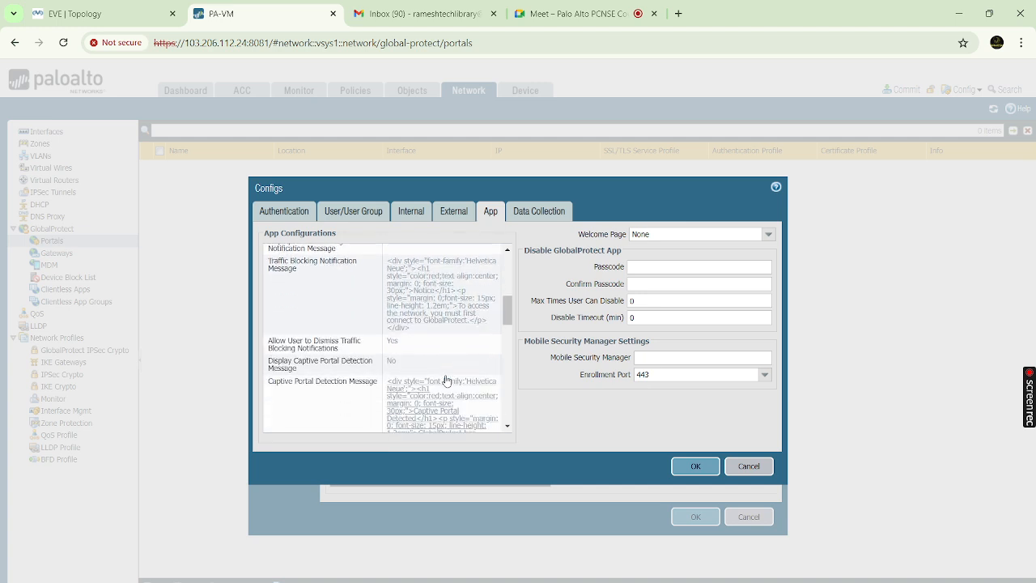
scroll(446, 380, down, 4)
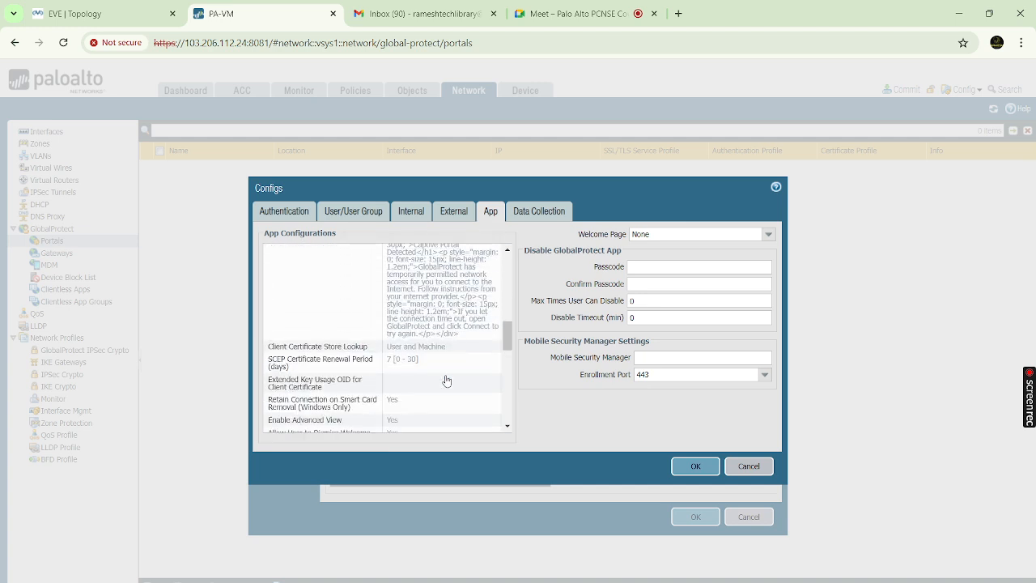
scroll(446, 381, down, 5)
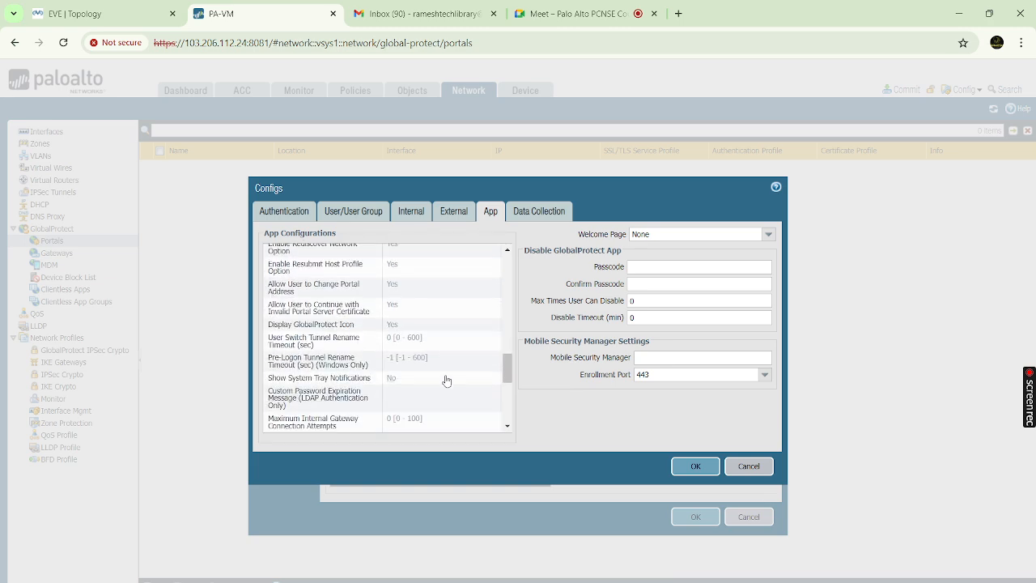
scroll(446, 381, down, 4)
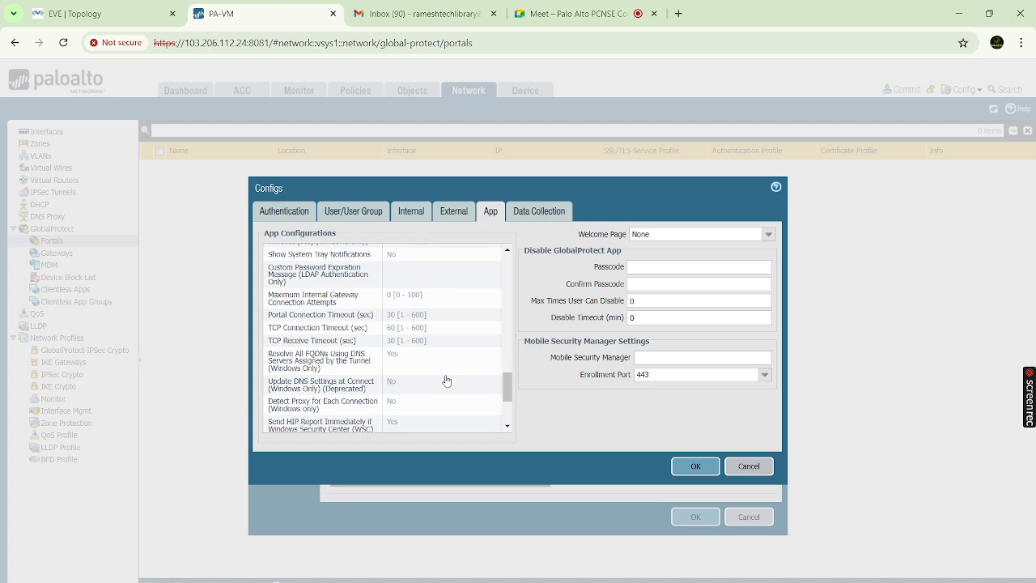
scroll(446, 381, down, 5)
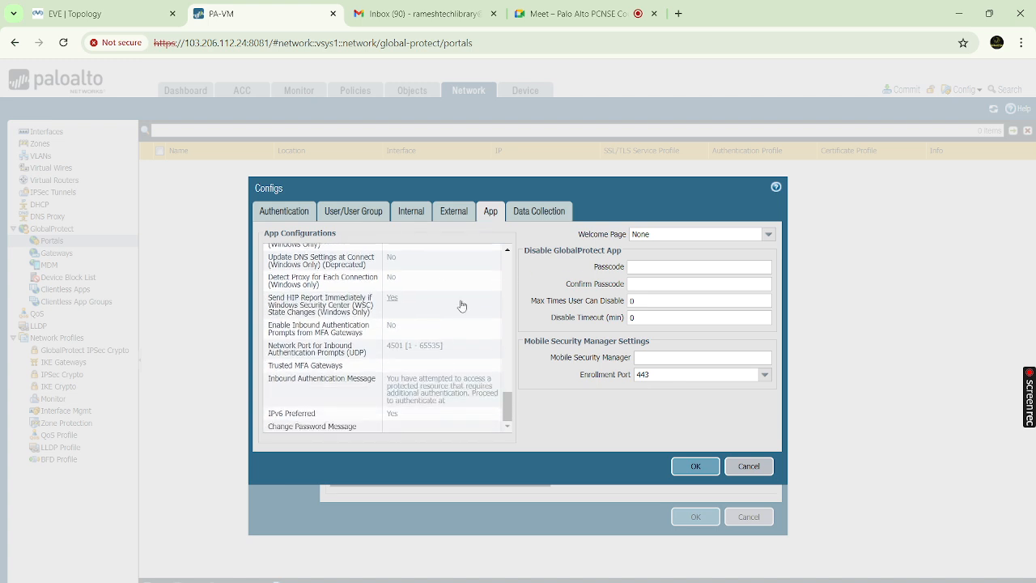
scroll(461, 305, up, 5)
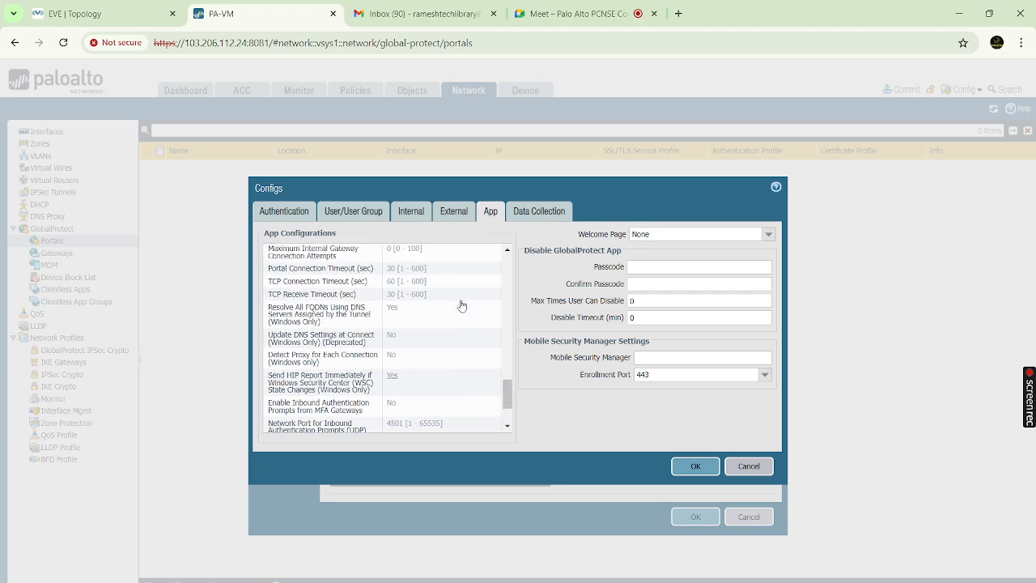
scroll(462, 306, up, 3)
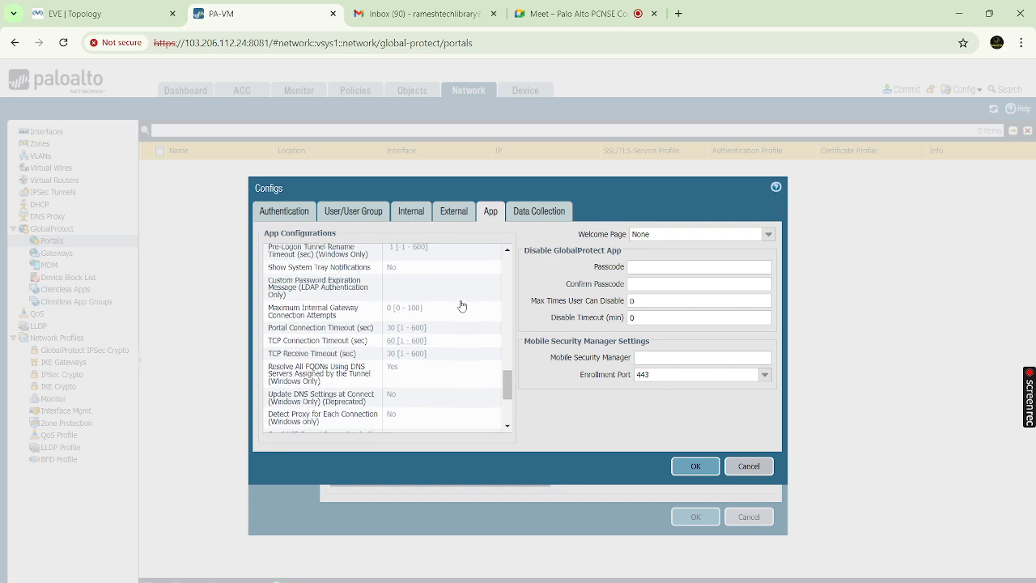
scroll(461, 305, up, 1)
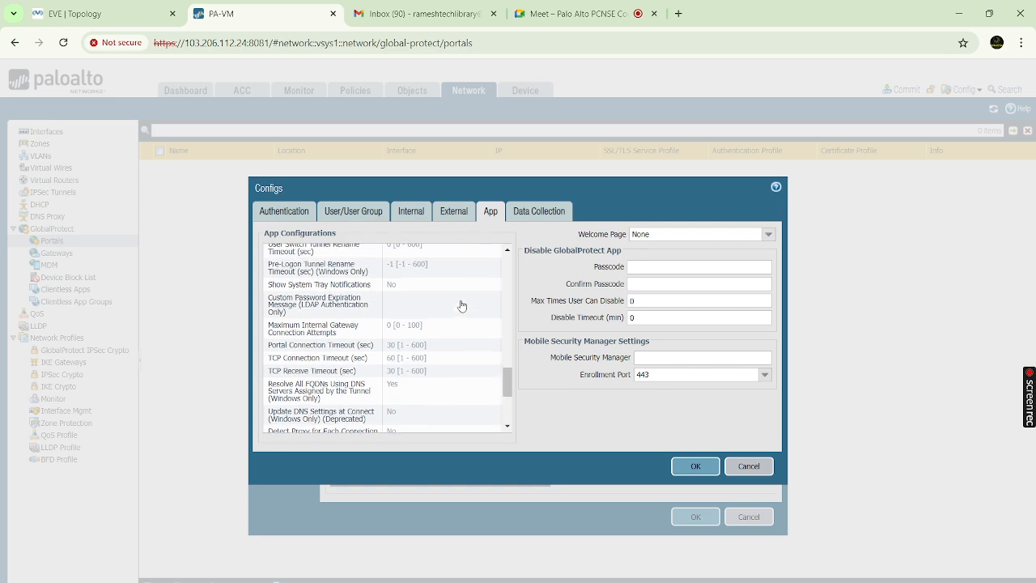
scroll(462, 305, up, 10)
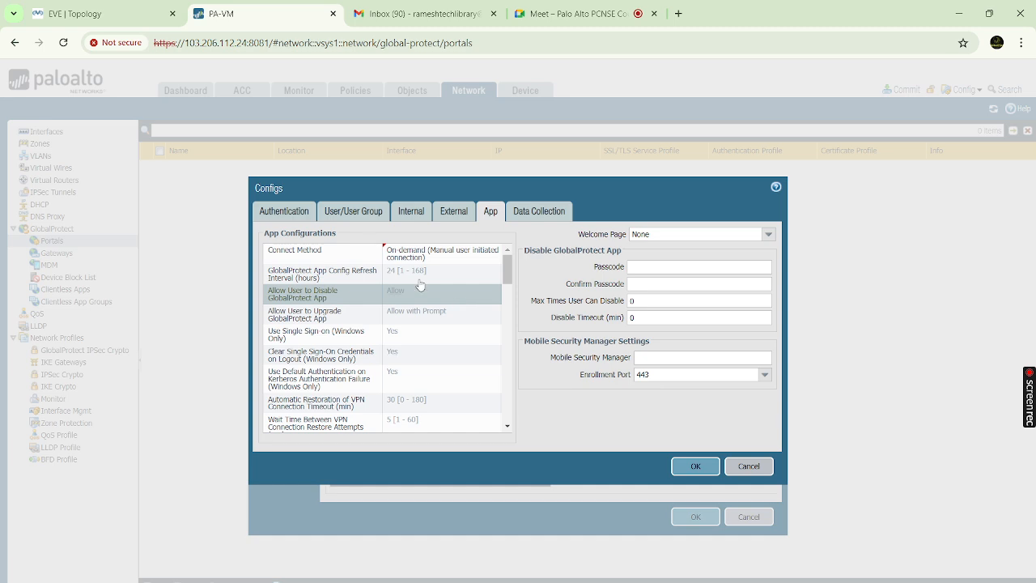
click(548, 213)
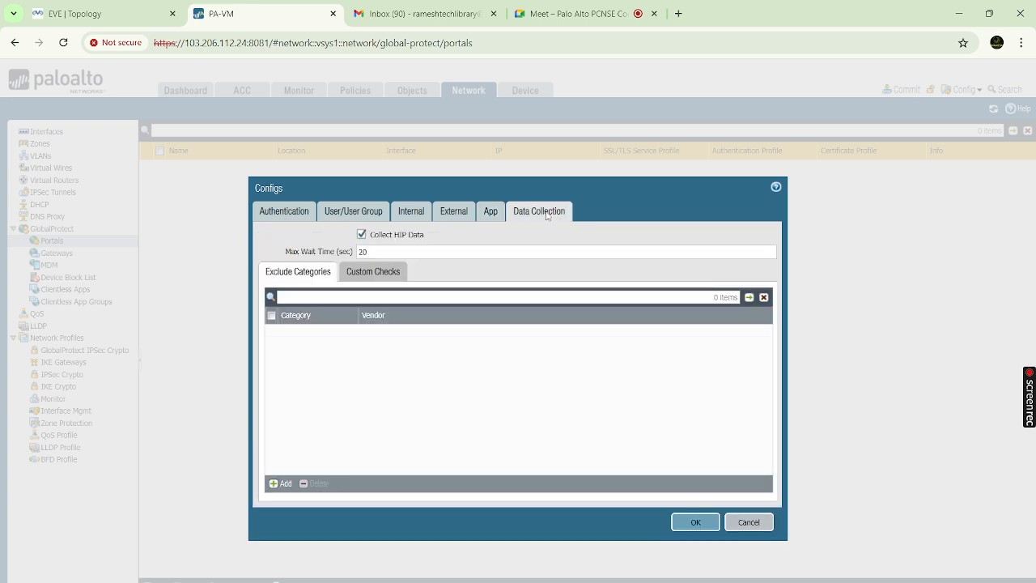
click(495, 216)
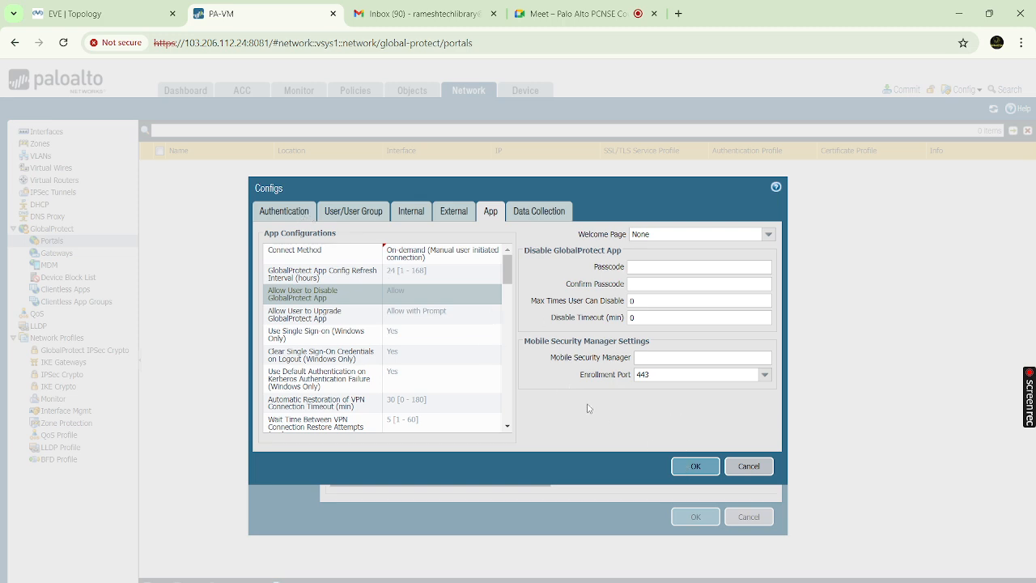
Save the agent config and add Root Cert as a trusted root CA in the local root store
click(694, 467)
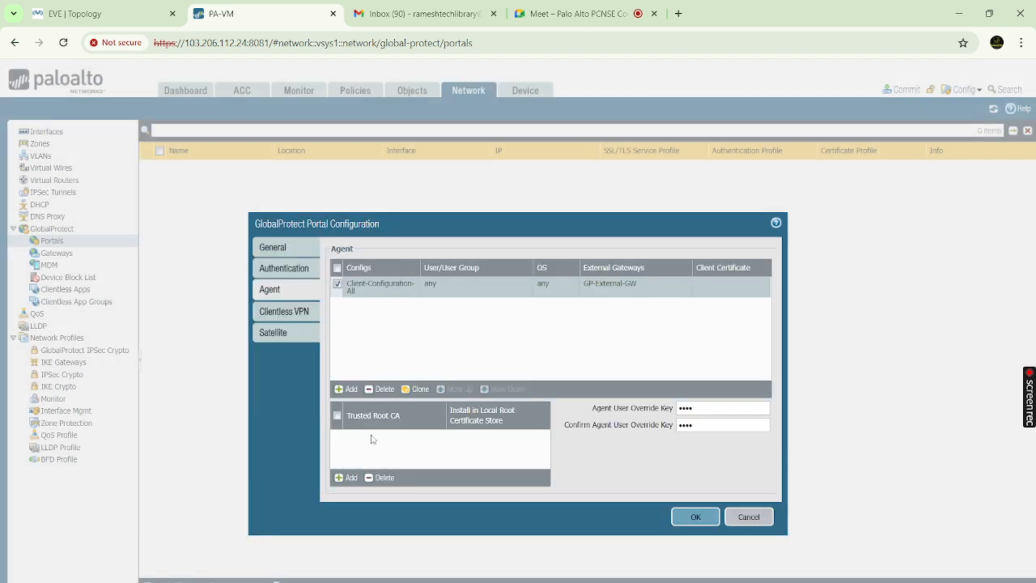
click(350, 479)
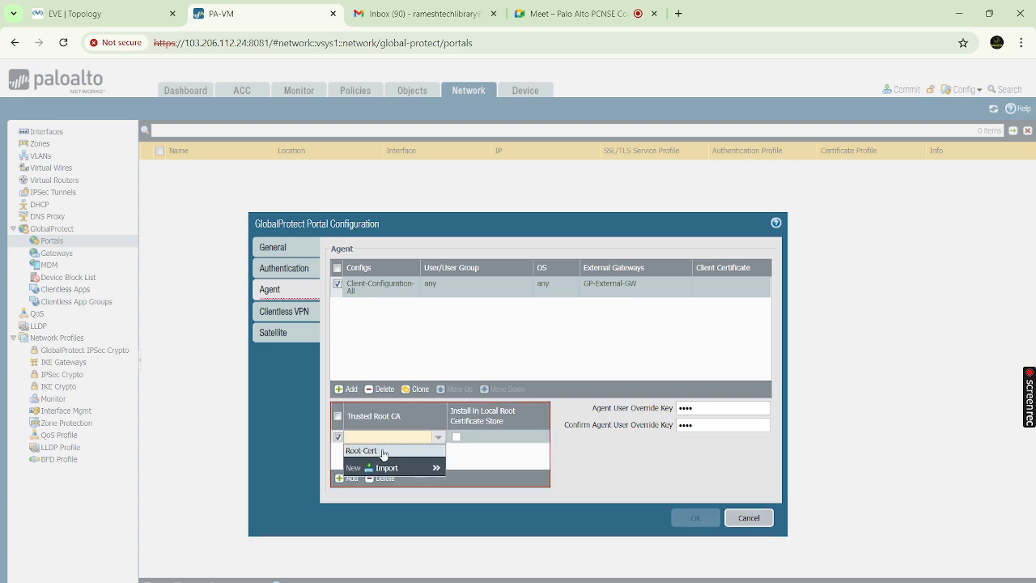
click(383, 452)
click(444, 456)
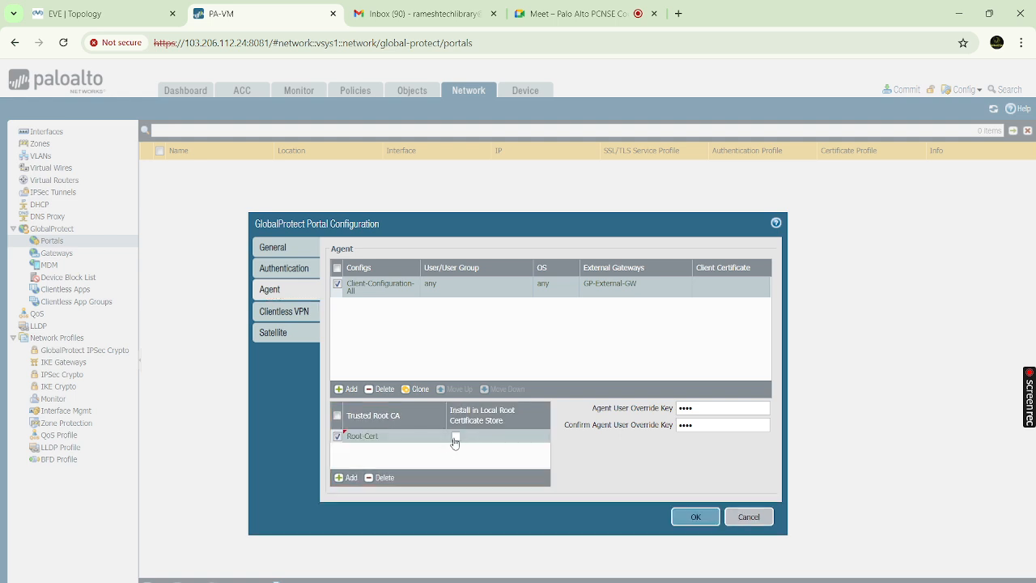
click(455, 438)
Save the GP-Portal settings and add a new gateway from the GlobalProtect Gateways list
click(693, 518)
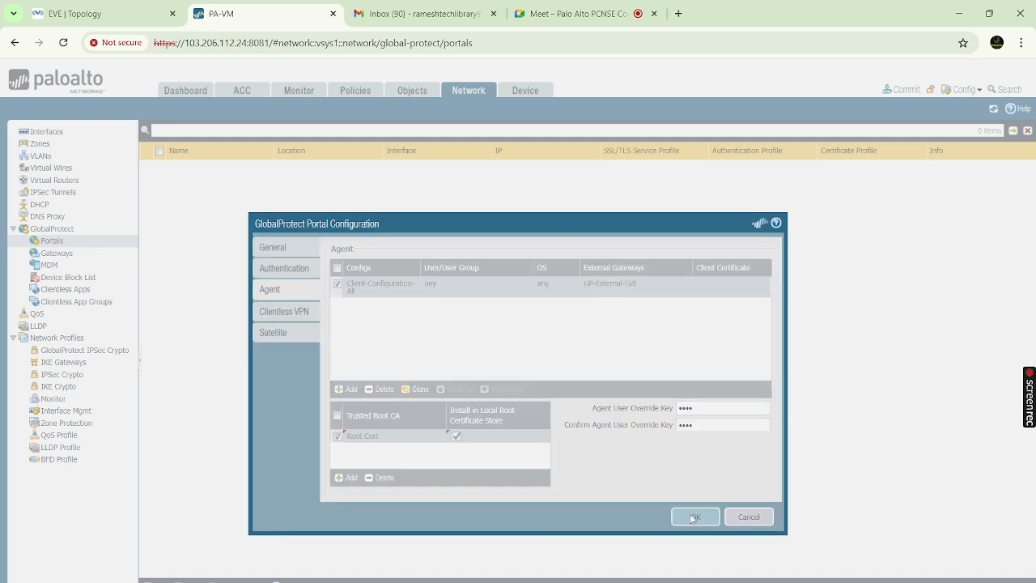
click(54, 254)
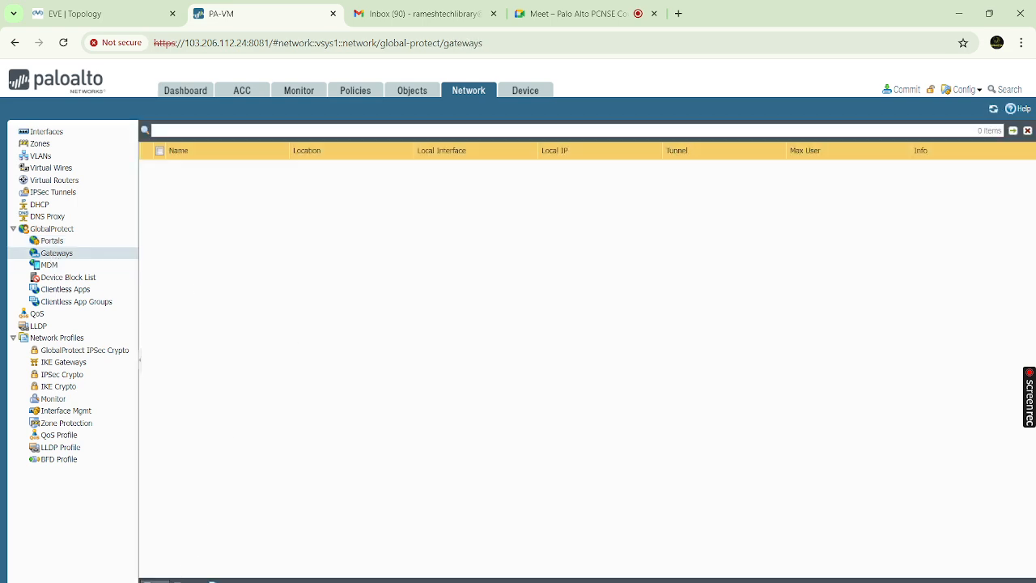
click(169, 581)
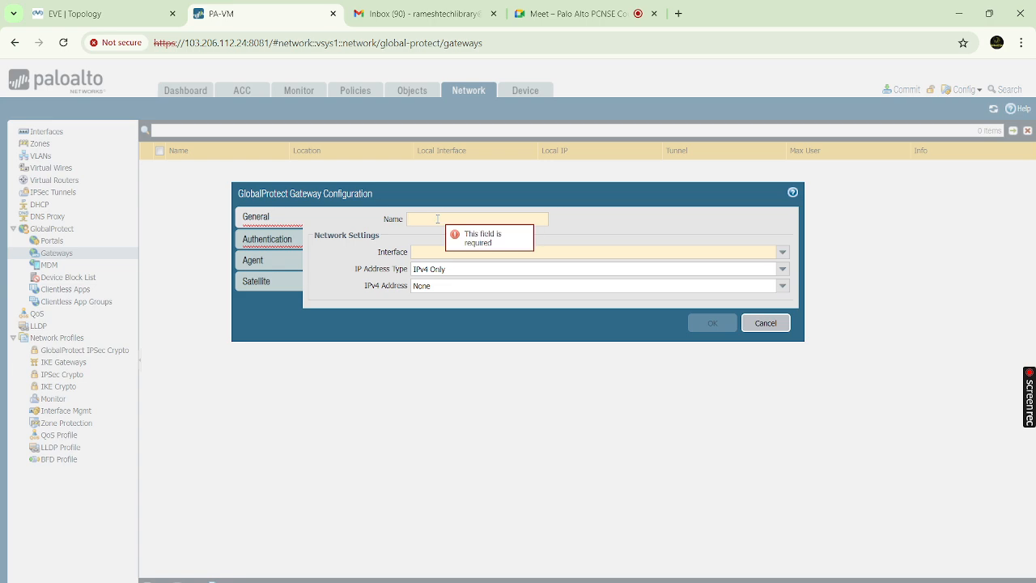
Name the gateway GP-Gateway on interface ethernet1/1 with IPv4 address 192.168.10.10/24
text(GP-)
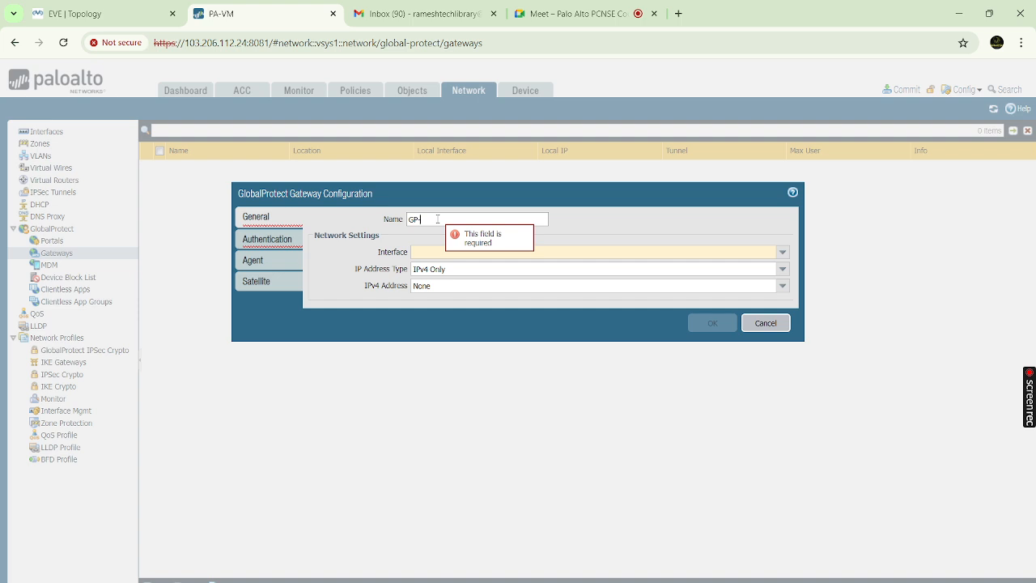
text(Gateway)
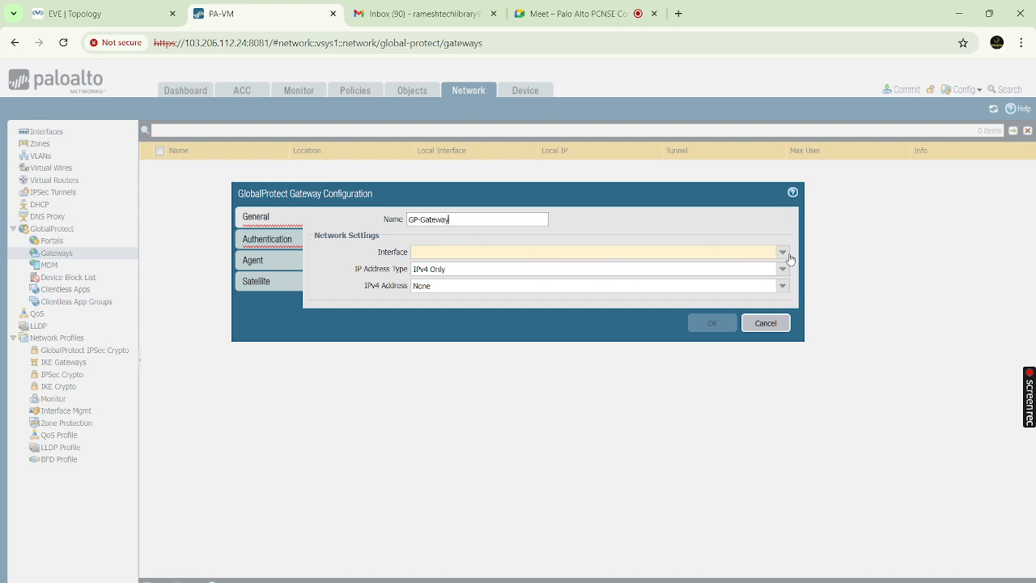
click(783, 253)
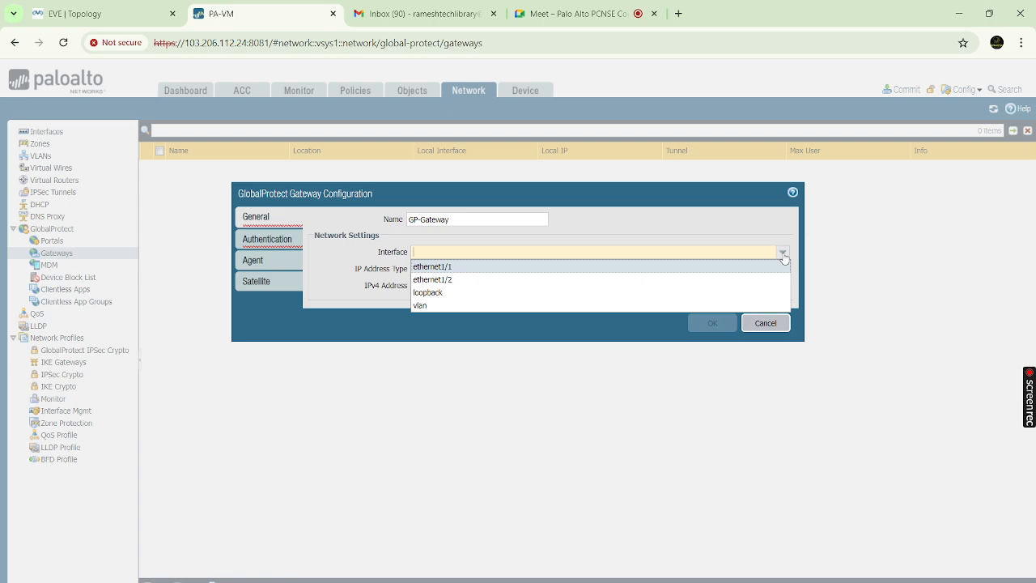
click(458, 273)
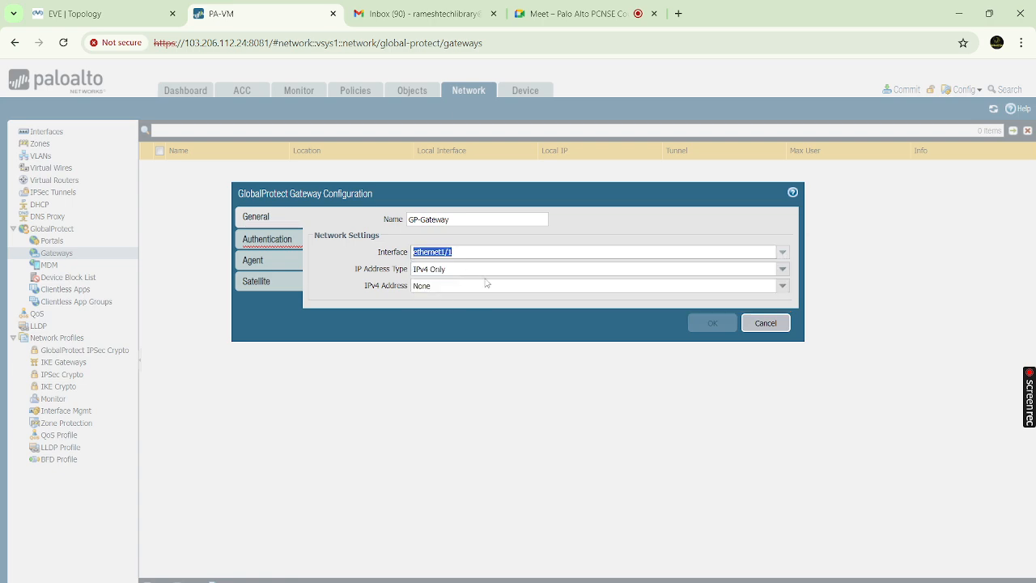
click(783, 286)
click(472, 311)
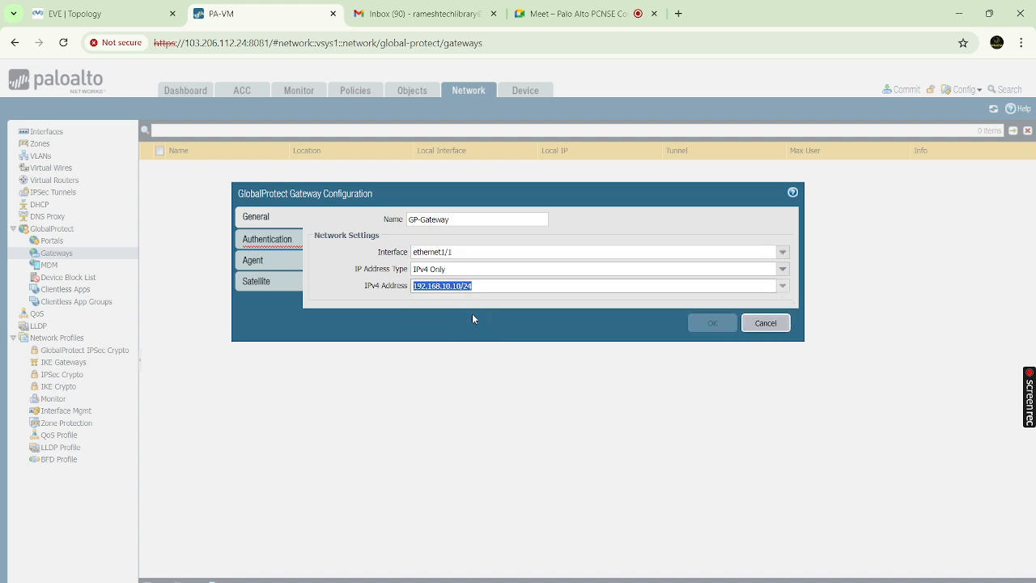
click(275, 238)
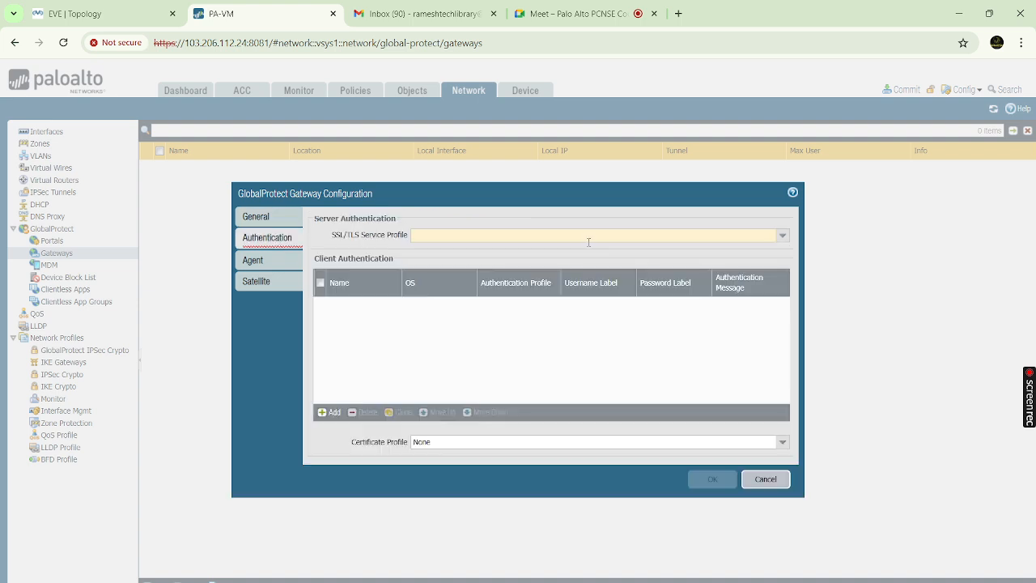
Use GP-SSL as SSL/TLS profile and add client authentication 'GP-Authention' with GP-Authentication profile
click(783, 236)
click(506, 252)
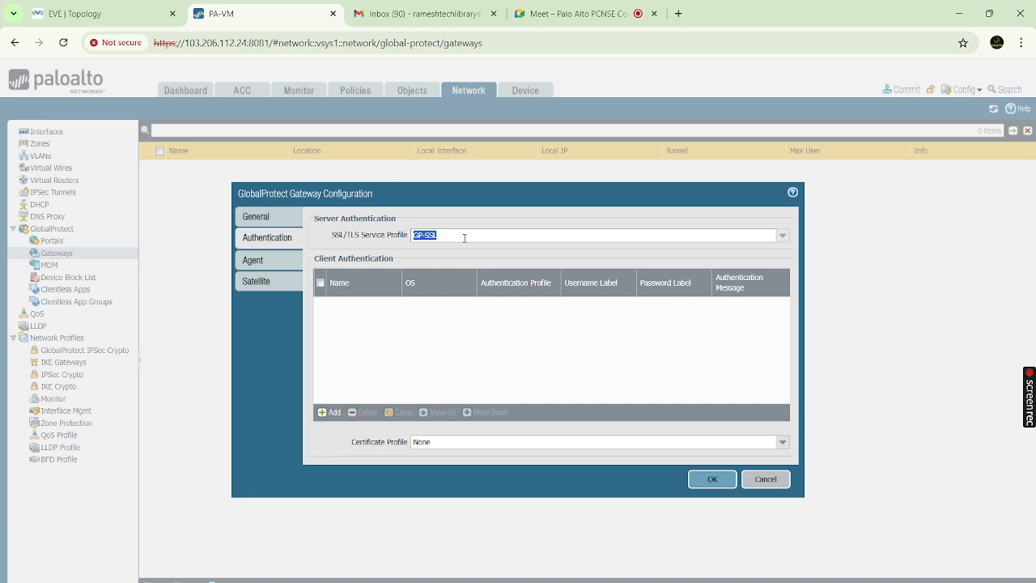
click(332, 413)
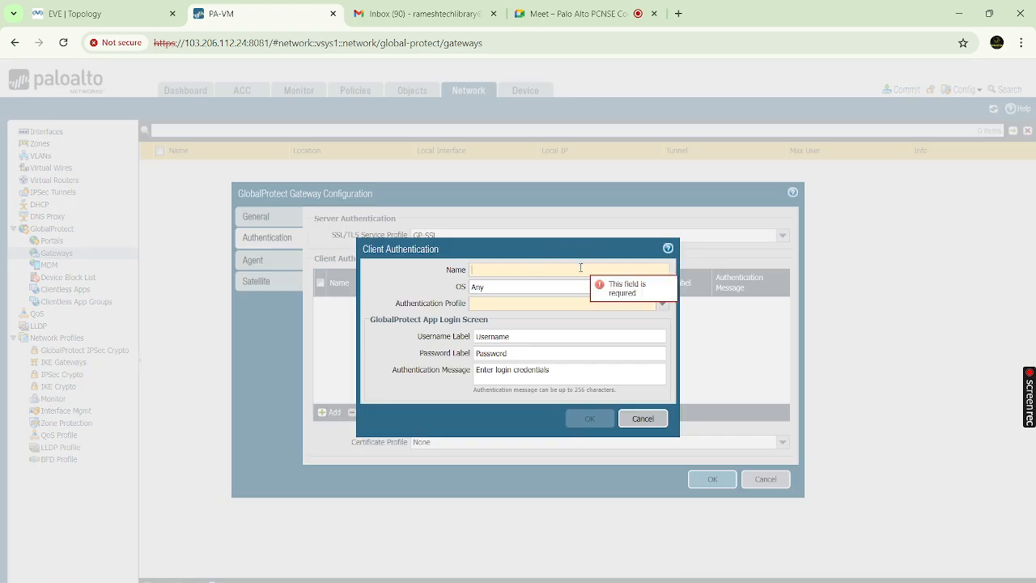
text(GP-Aut)
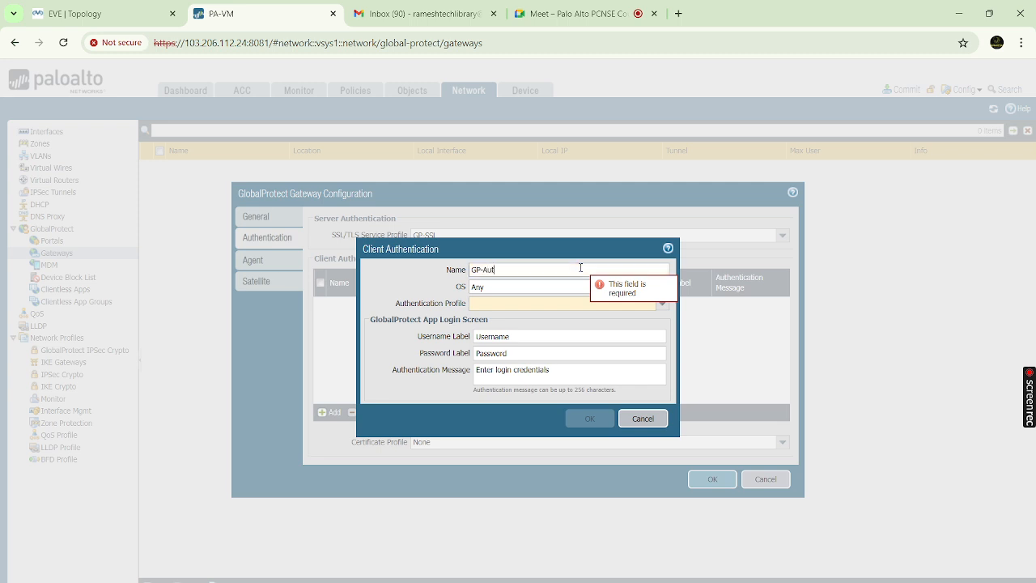
text(hention)
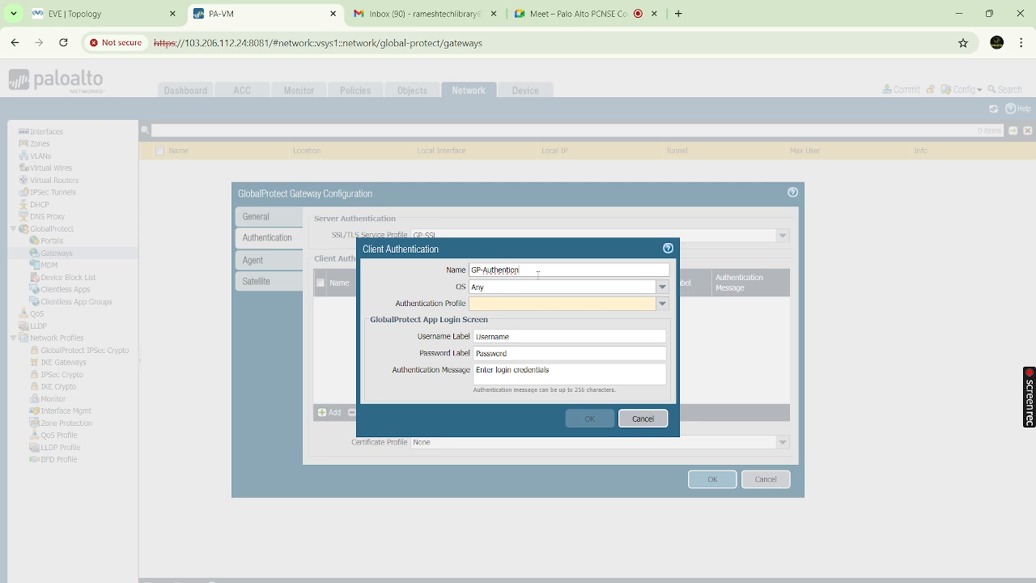
click(662, 304)
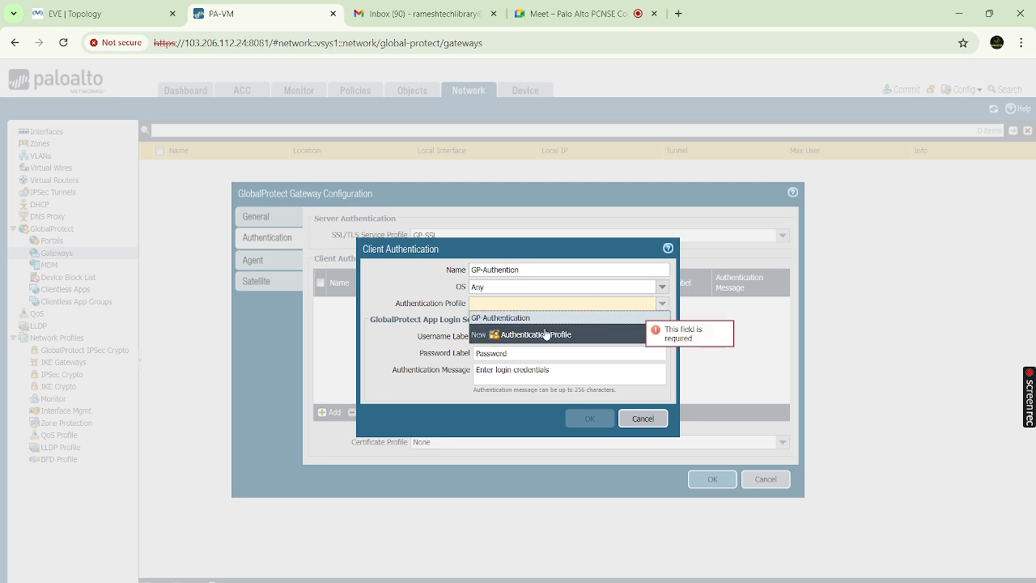
click(500, 319)
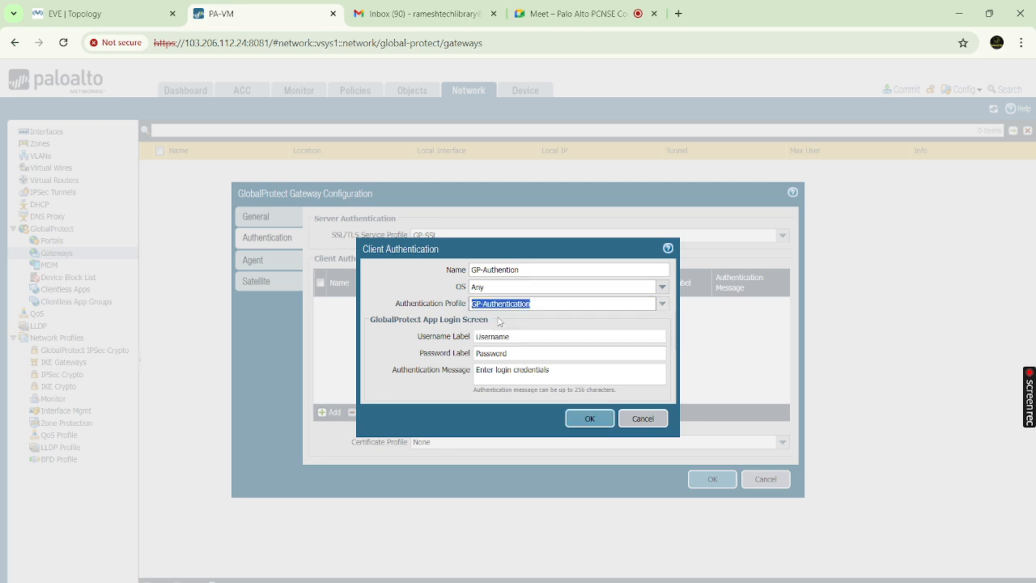
click(590, 421)
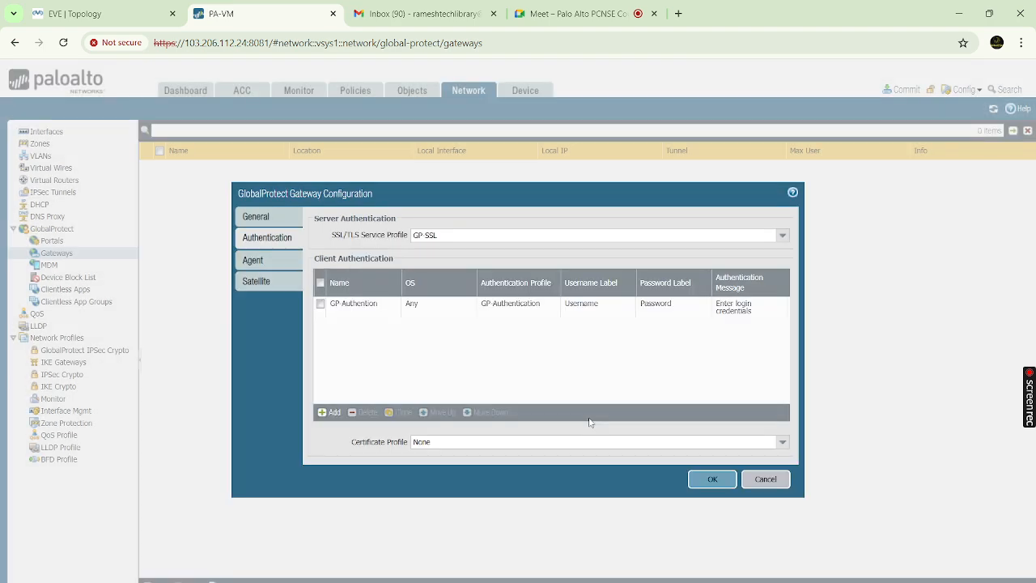
Enable Tunnel Mode in the agent settings and choose New Tunnel Interface
click(254, 261)
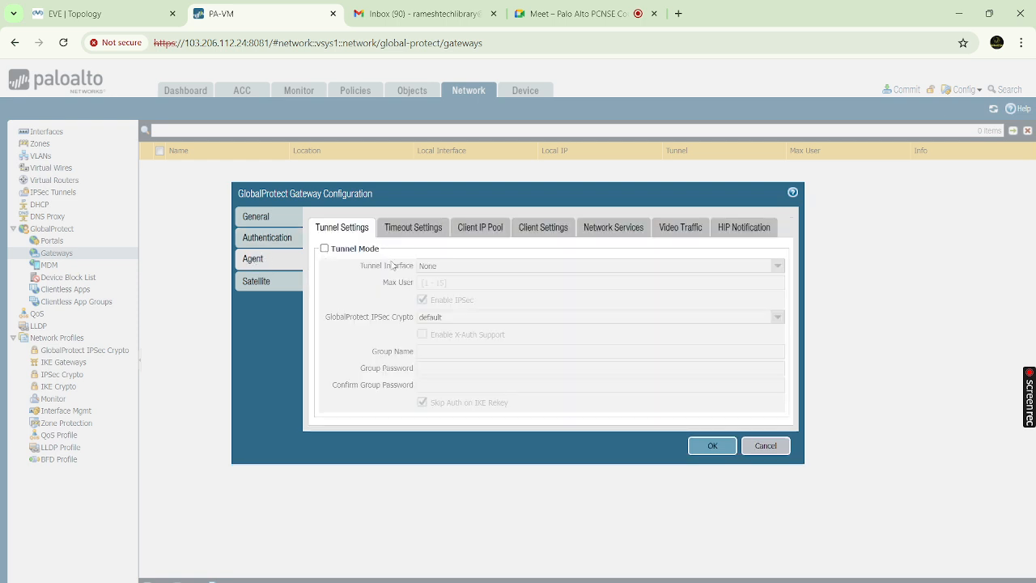
click(325, 248)
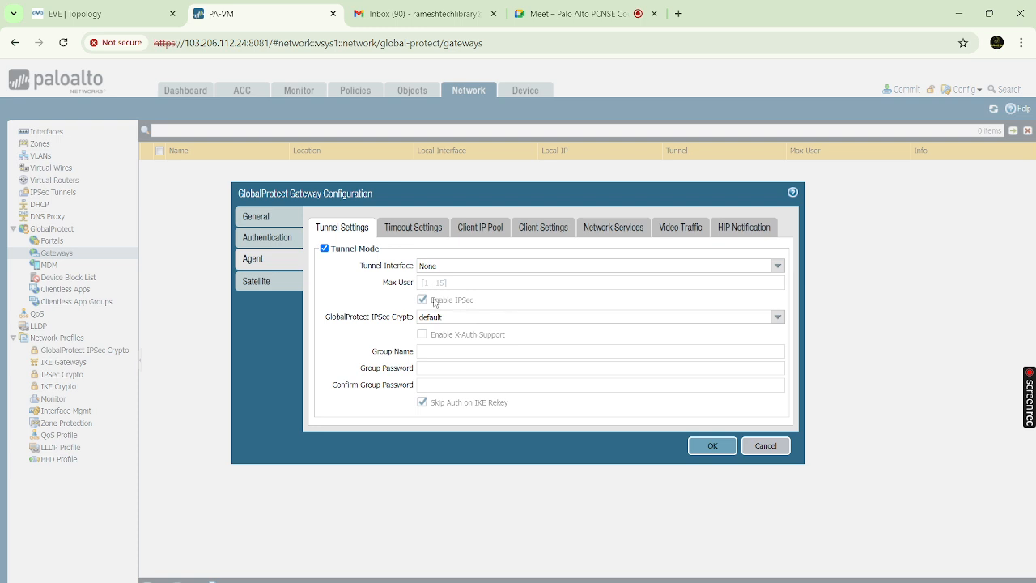
click(778, 267)
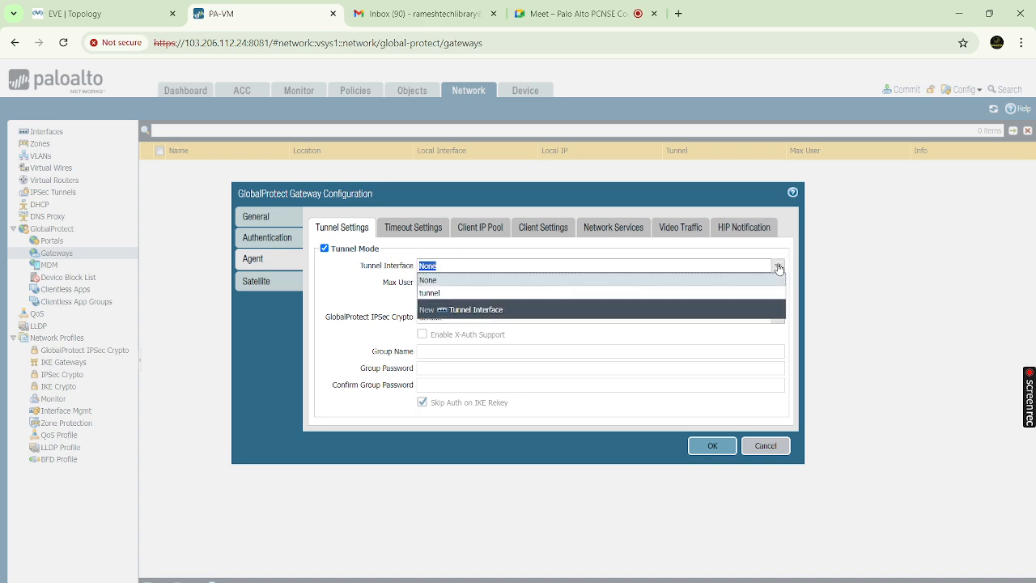
click(427, 294)
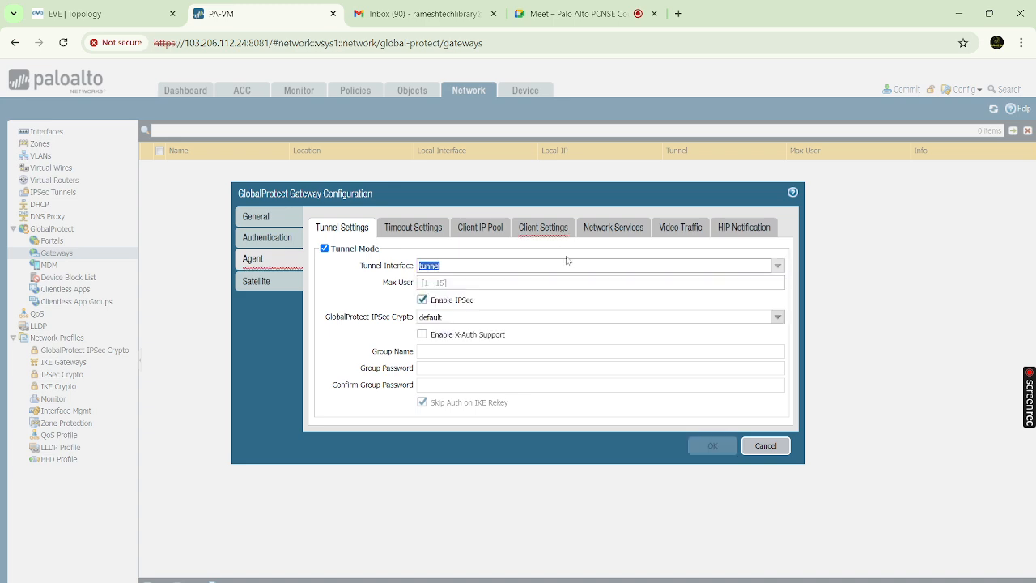
click(779, 267)
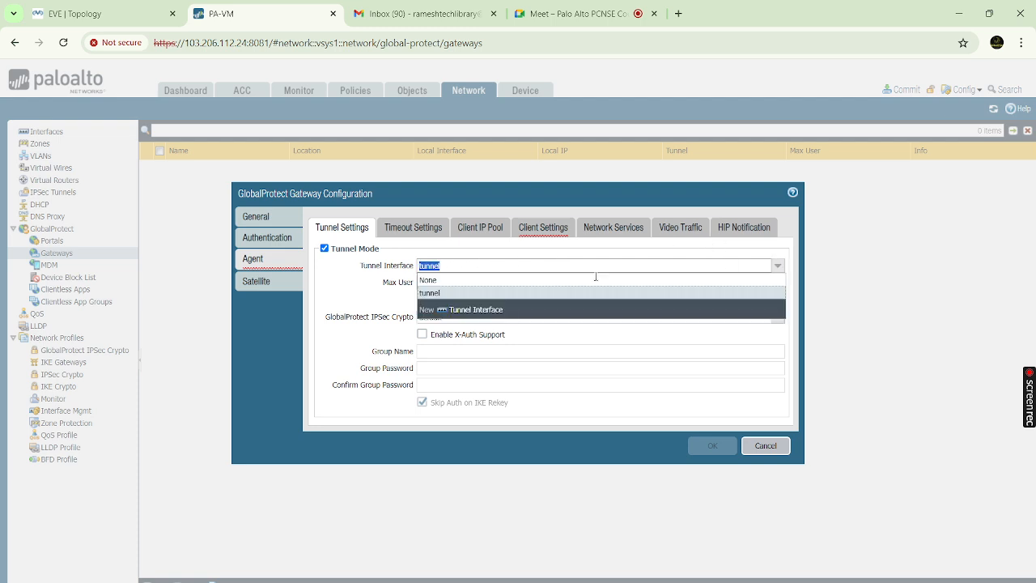
click(474, 309)
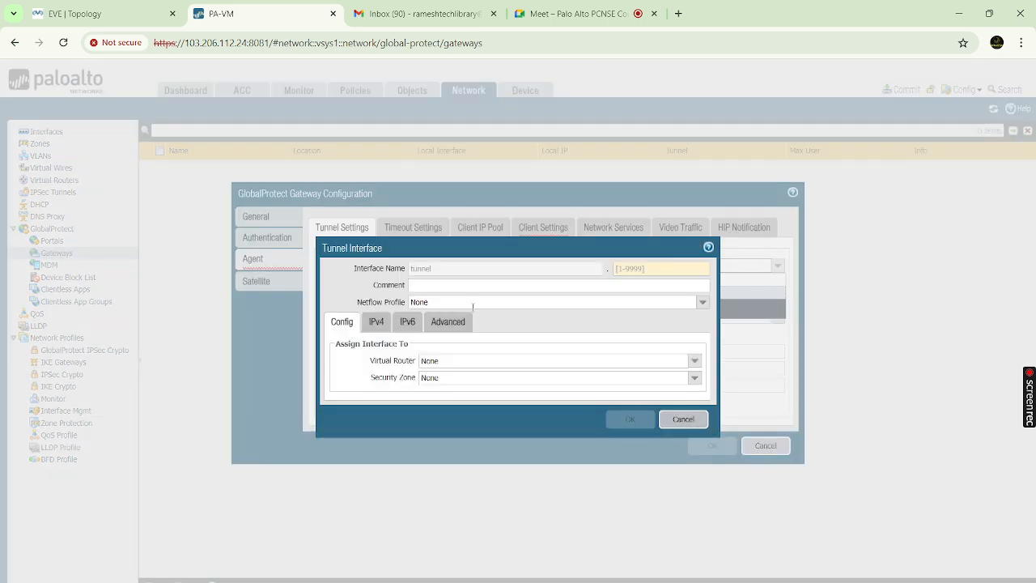
Set tunnel interface number 1 on the default virtual router
click(615, 269)
click(643, 269)
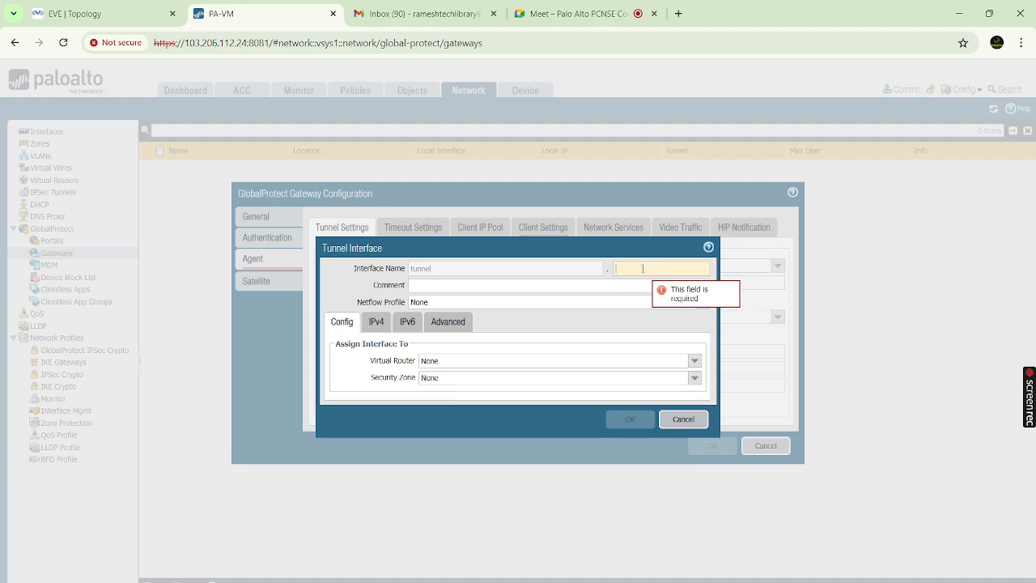
text(1)
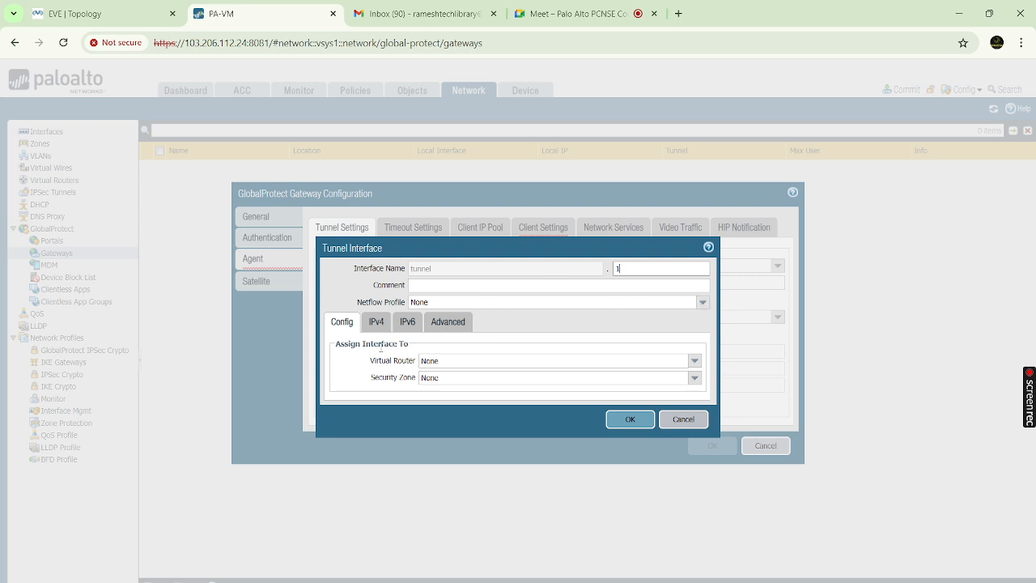
click(694, 362)
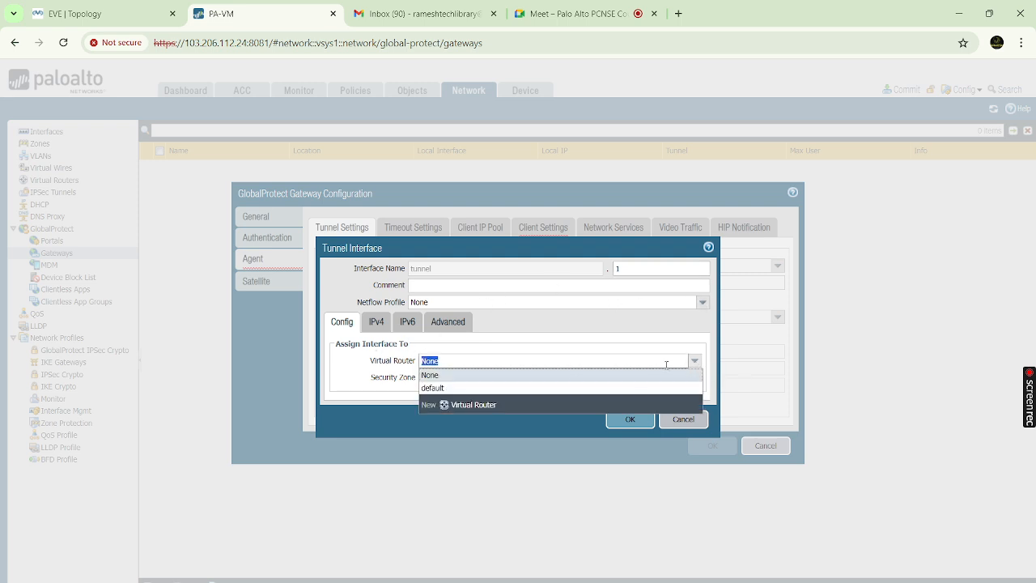
click(461, 390)
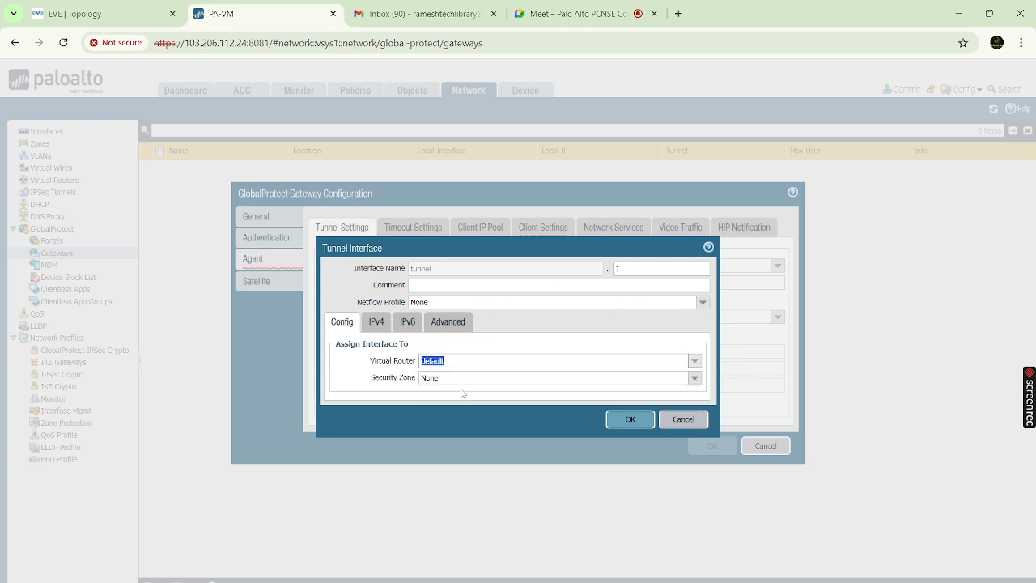
Create a new security zone named VPN for the tunnel
click(695, 379)
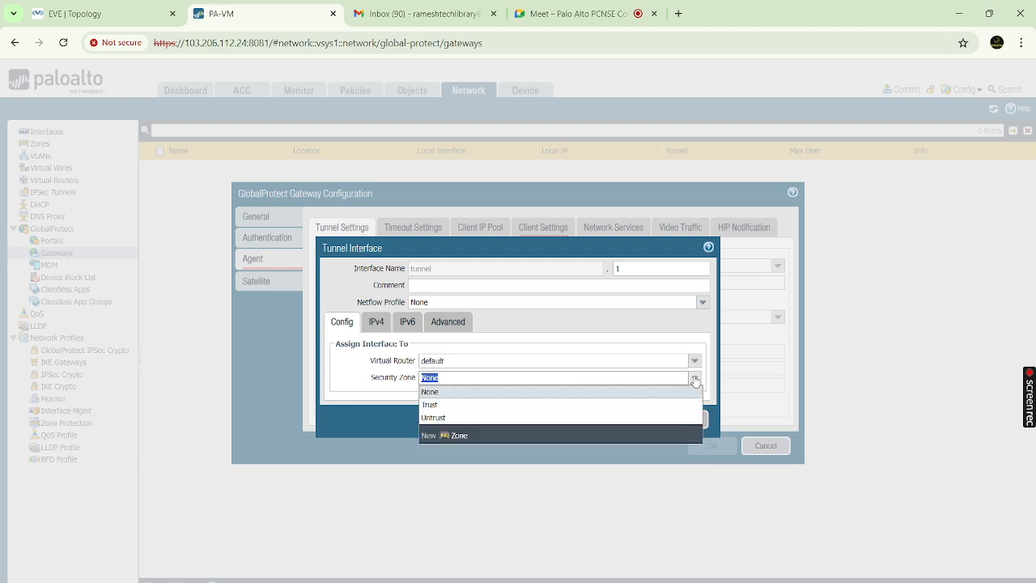
click(460, 438)
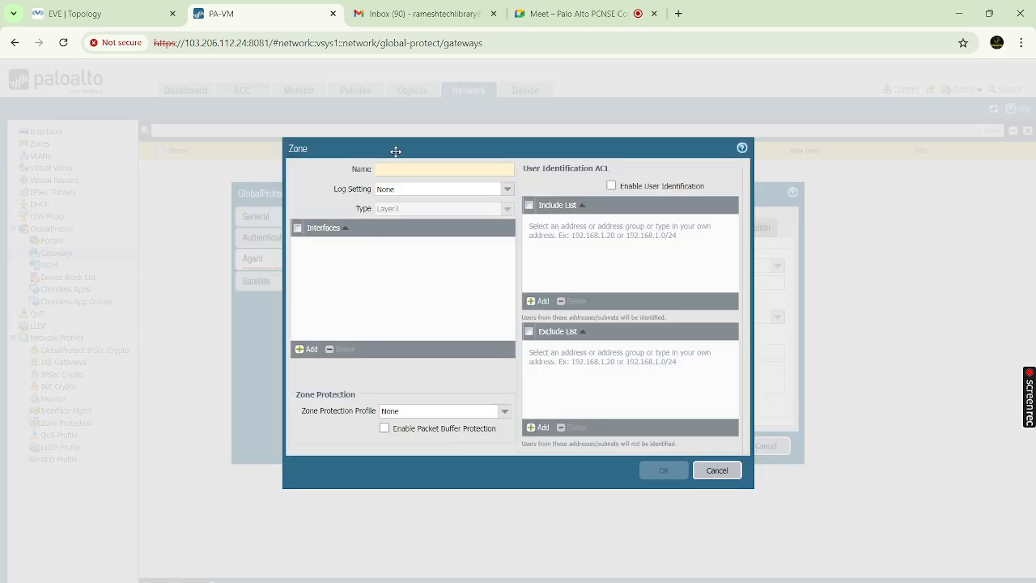
click(399, 168)
text(VPN)
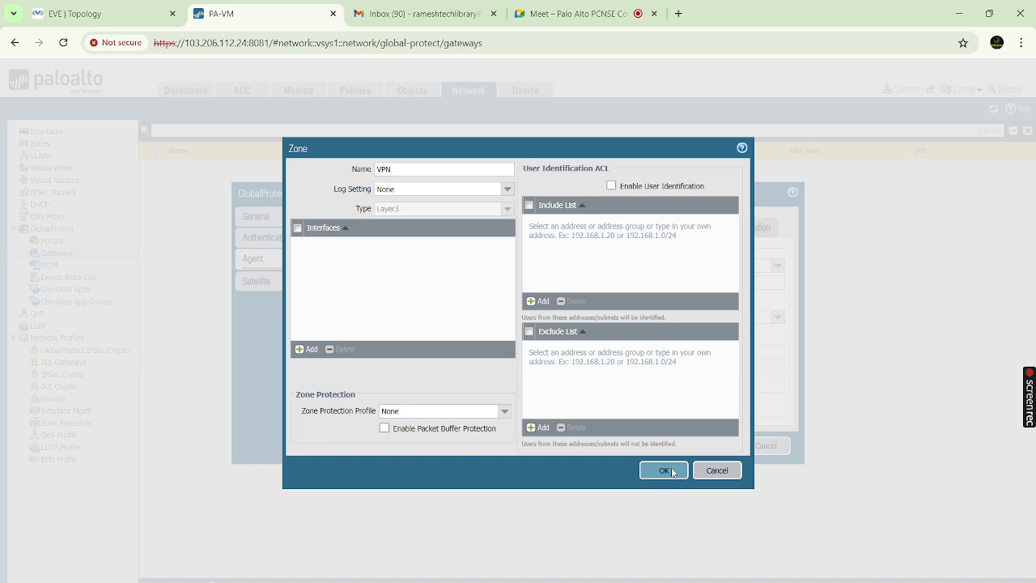
click(671, 473)
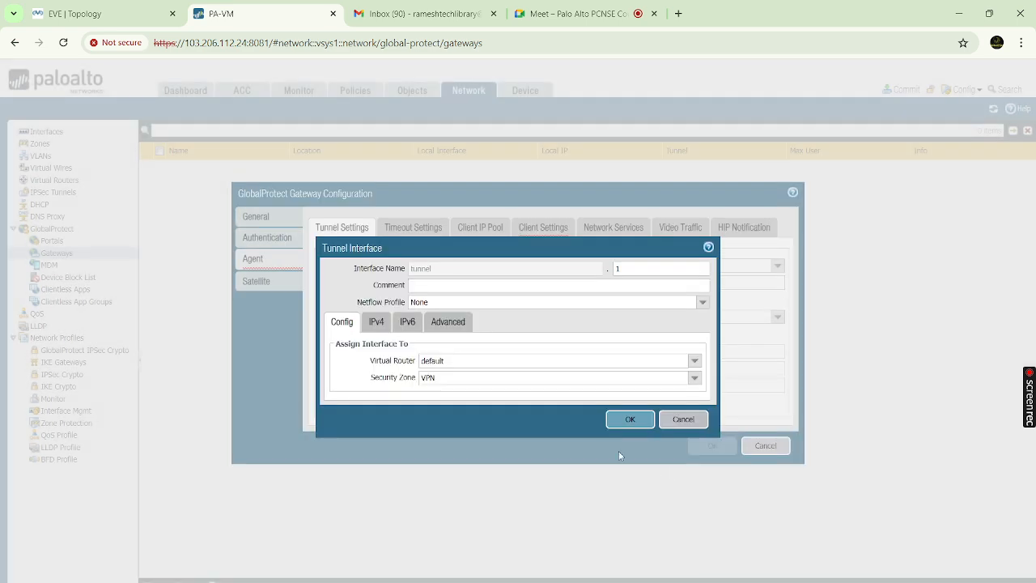
Apply the Allow_Ping management profile under Advanced and save tunnel.1
click(381, 323)
click(408, 323)
click(447, 323)
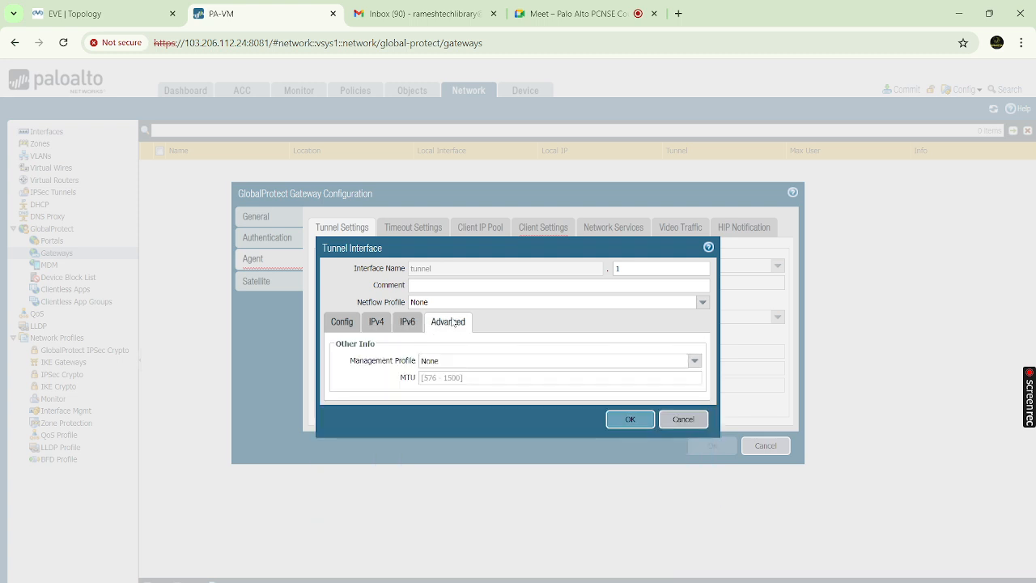
click(695, 361)
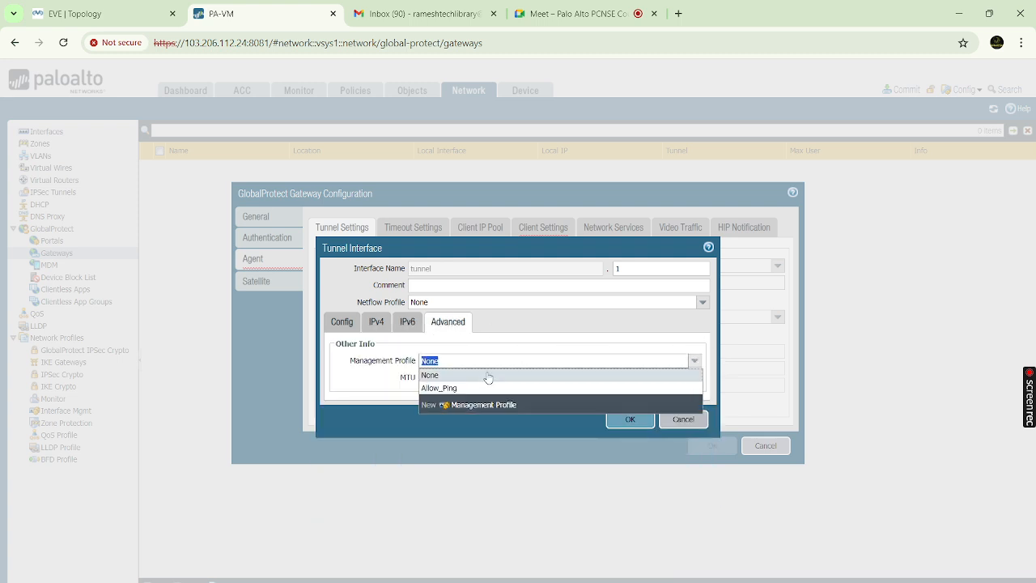
click(481, 391)
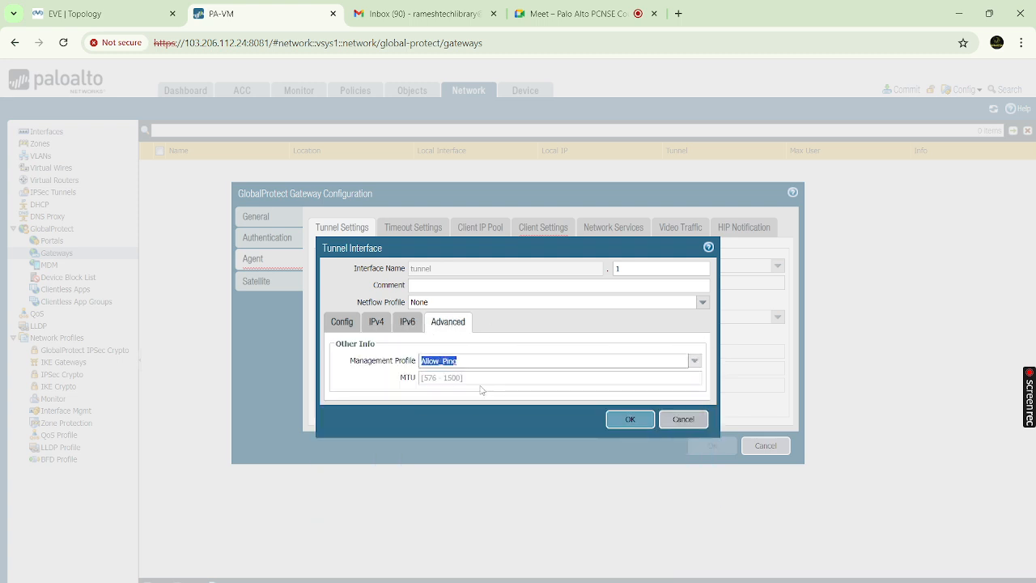
click(630, 418)
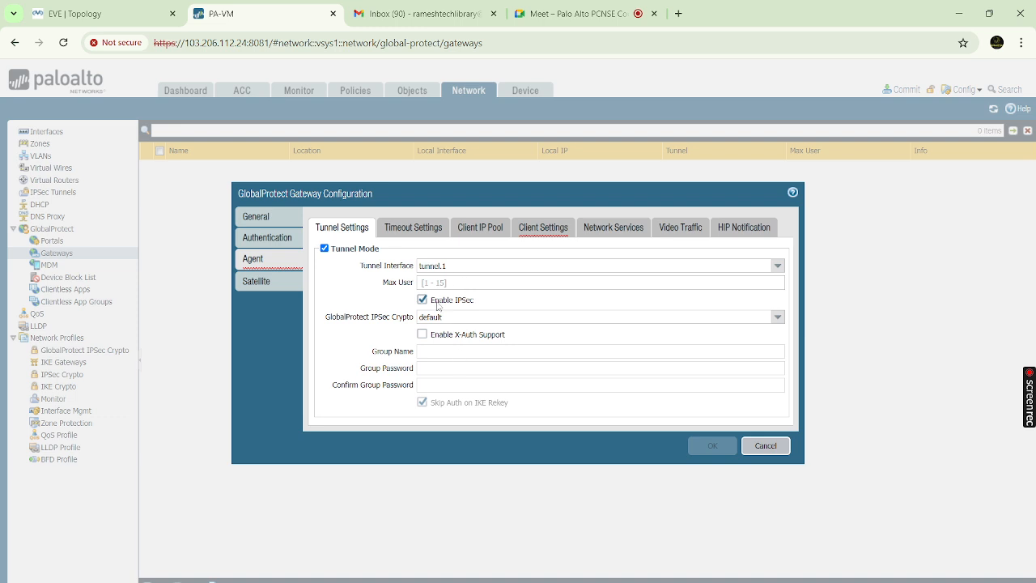
Toggle Enable IPSec off and on, check timeout and IP pool, ending on empty Client Settings
click(439, 301)
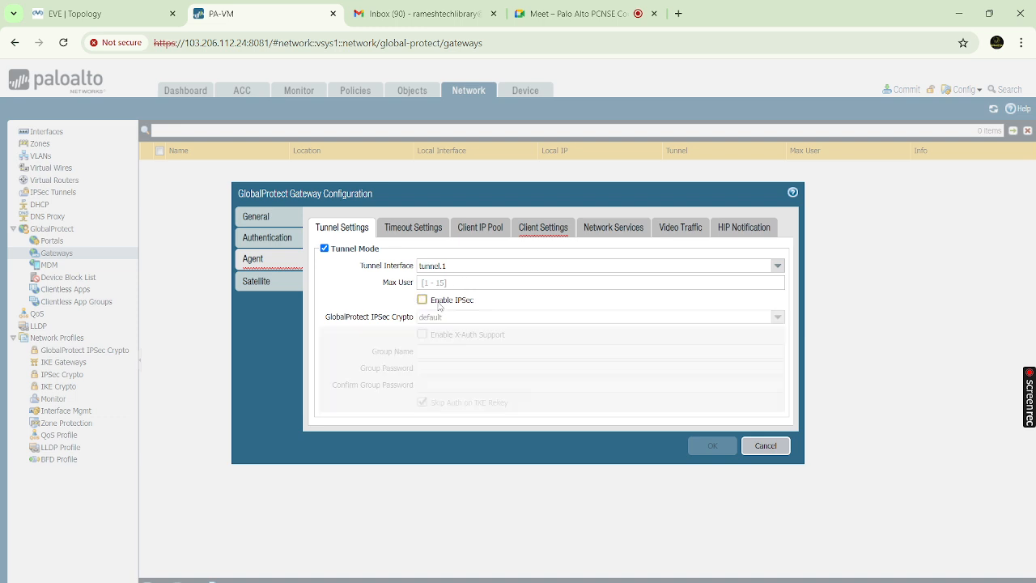
click(422, 300)
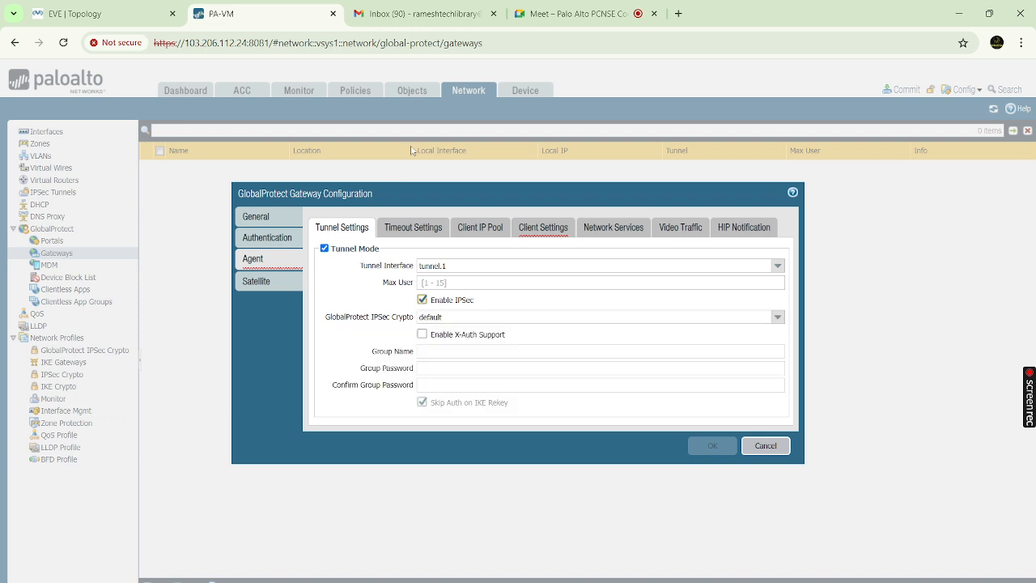
click(404, 230)
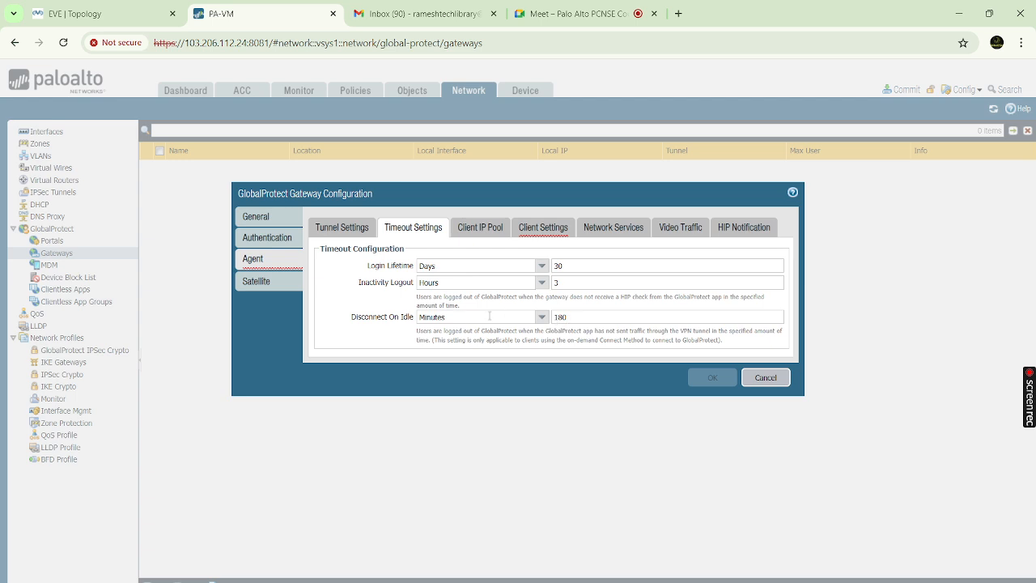
click(484, 229)
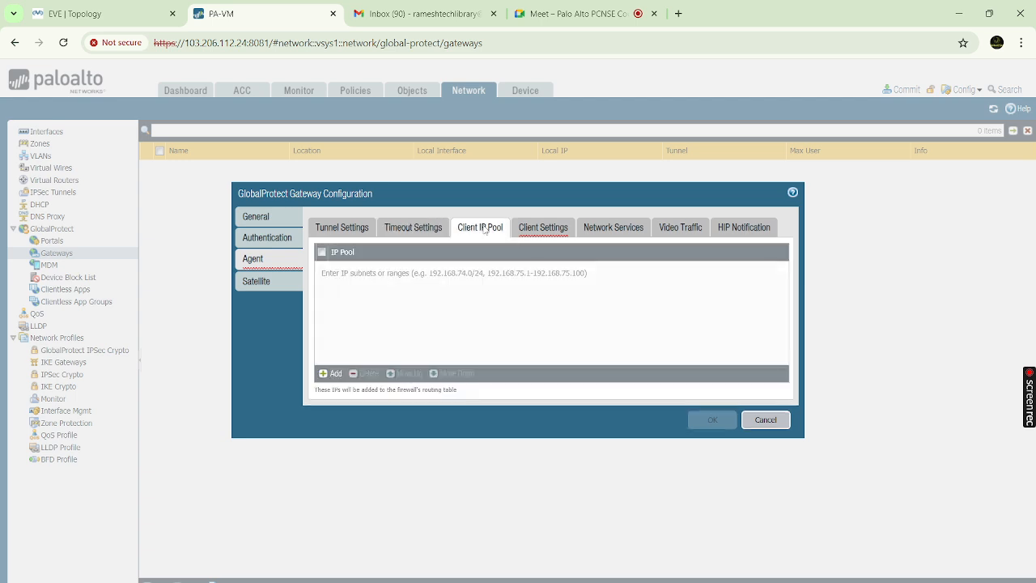
click(544, 230)
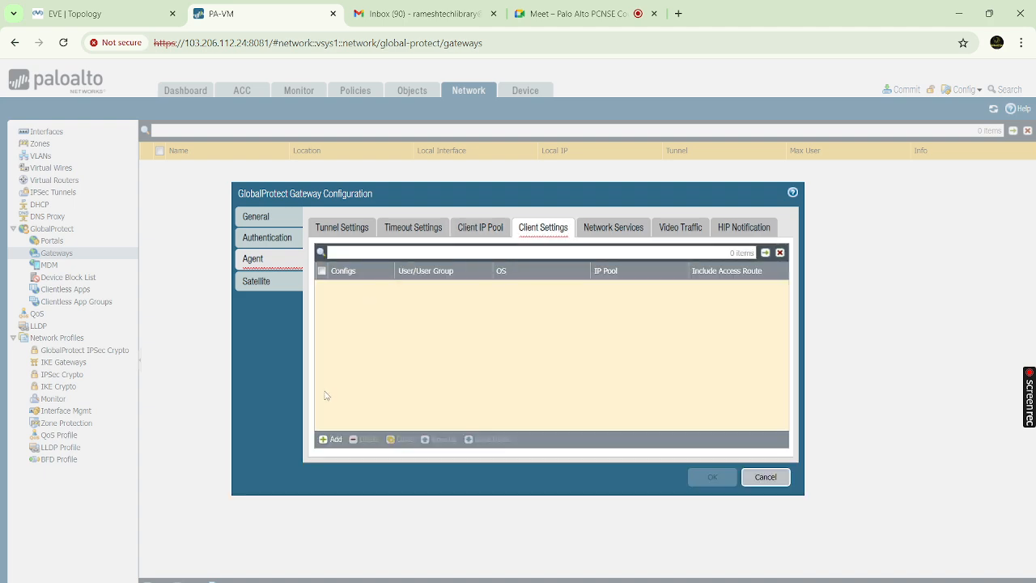
Add a client config named GP_Gateway and check its User/User Group and IP Pools settings
click(332, 439)
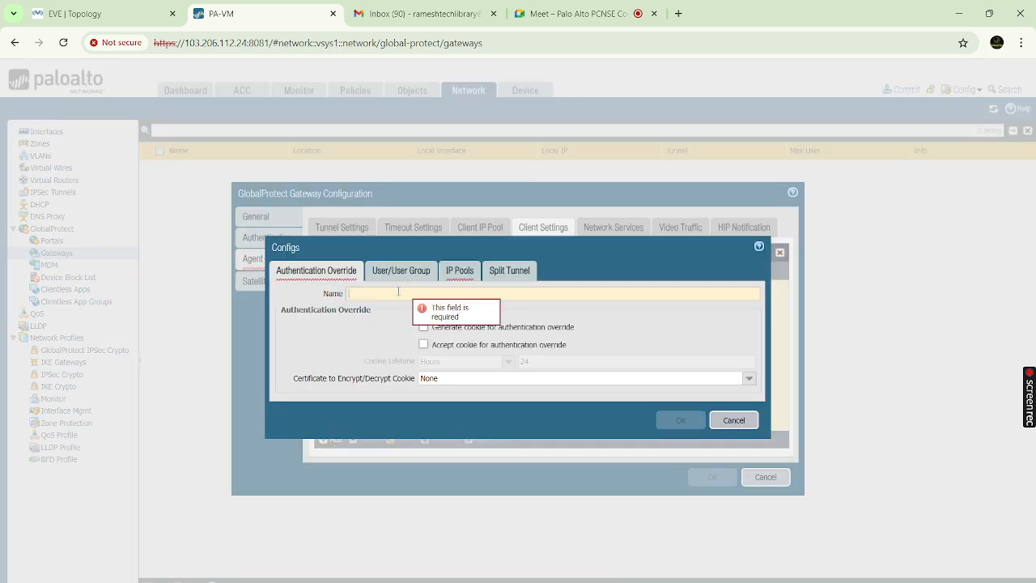
text(GP_Gateway)
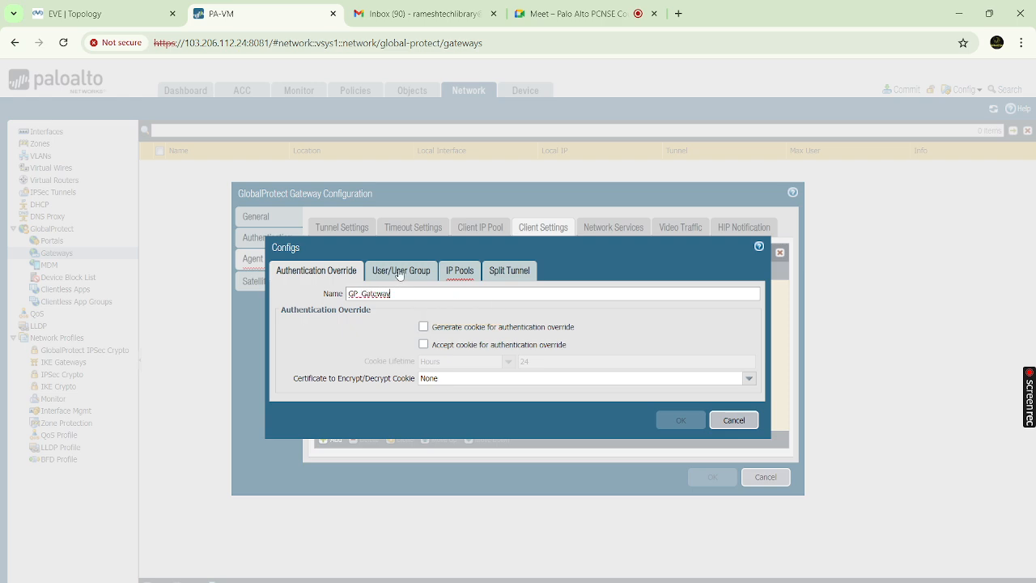
click(399, 272)
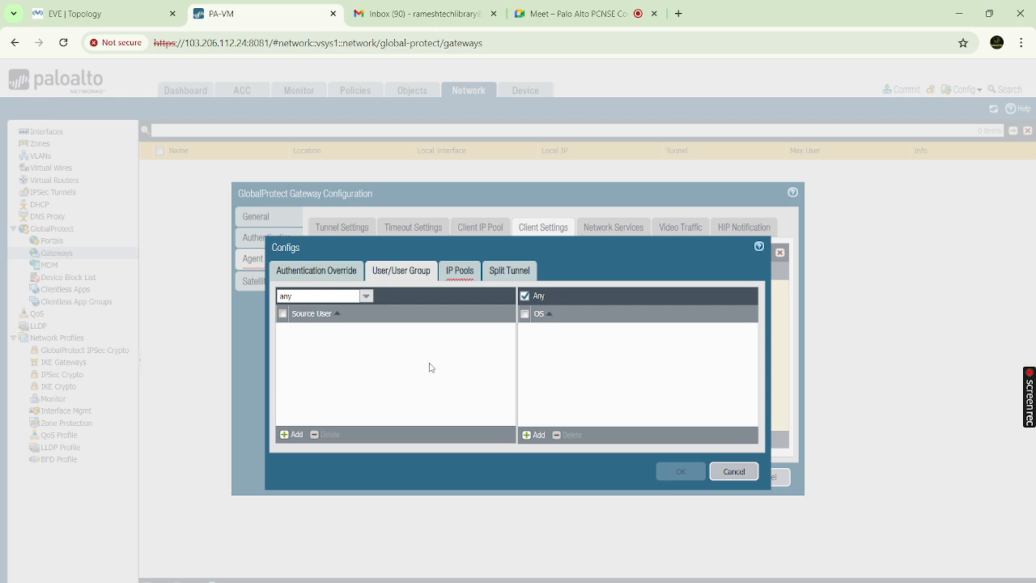
click(460, 271)
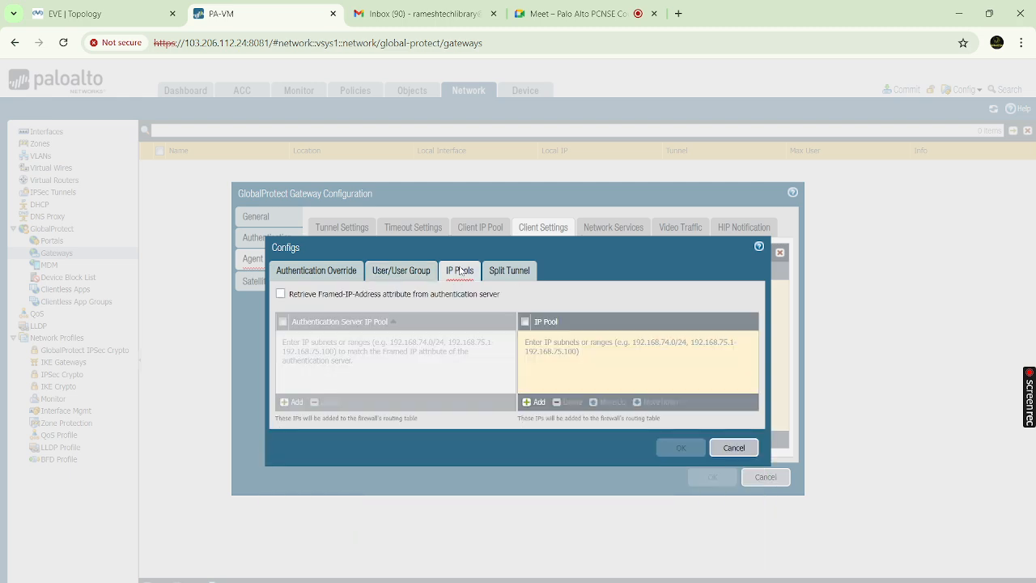
Add IP pool 10.10.10.1-10.10.10.100 to the GP_Gateway config, then view Split Tunnel
click(535, 403)
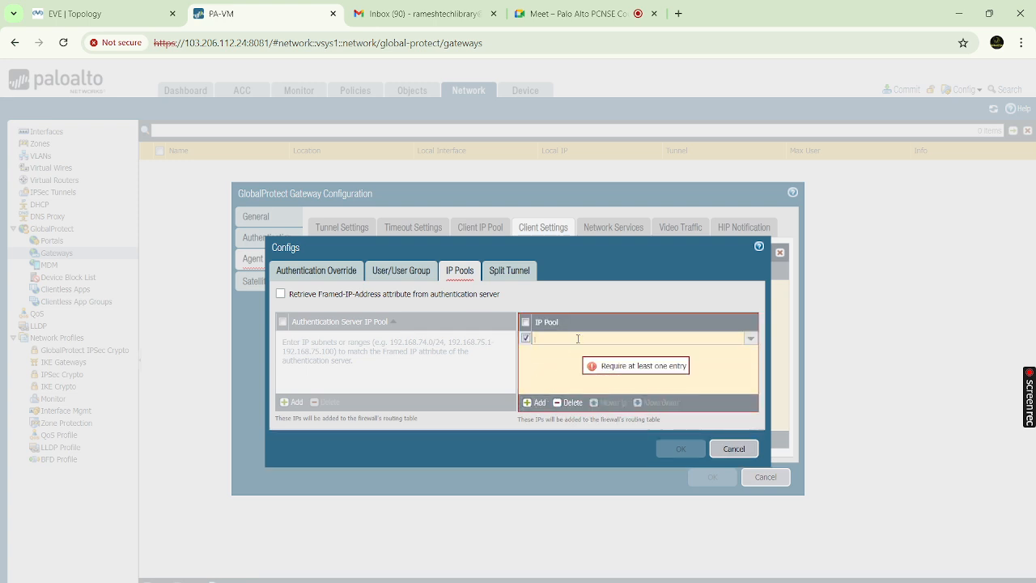
text(192)
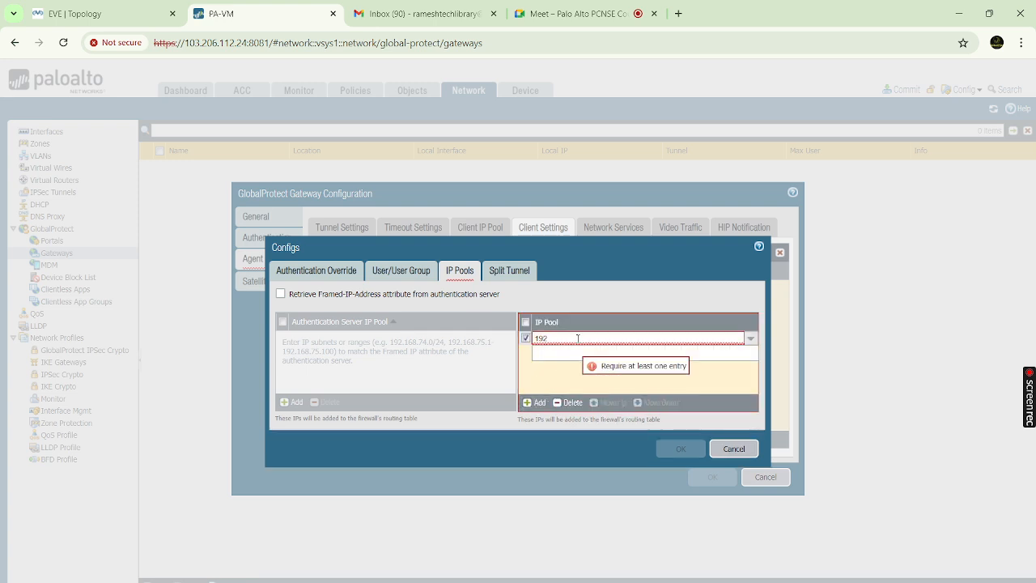
key(BackSpace)
key(BackSpace)
key(BackSpace)
text(1)
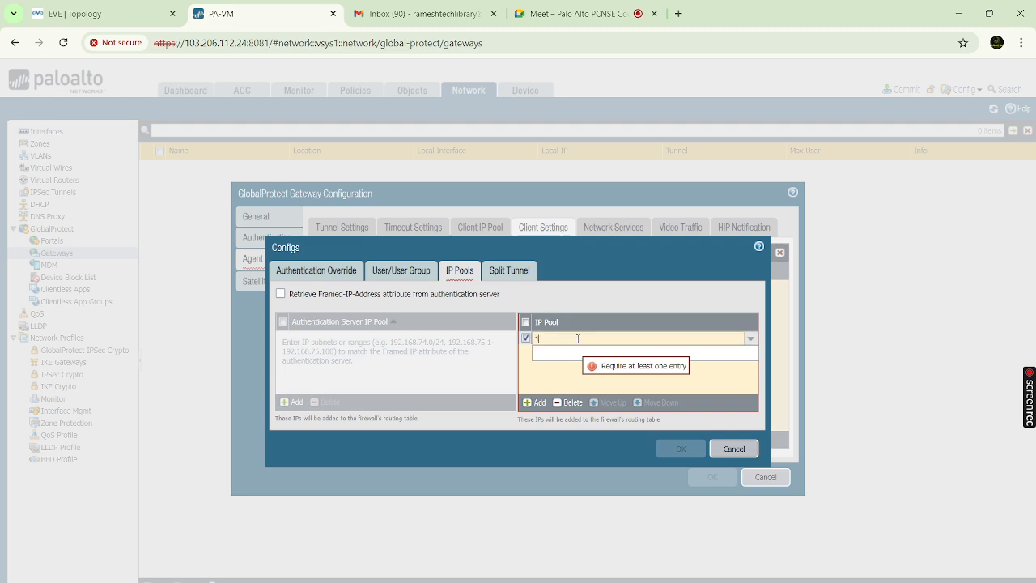
text(0.10.10.1)
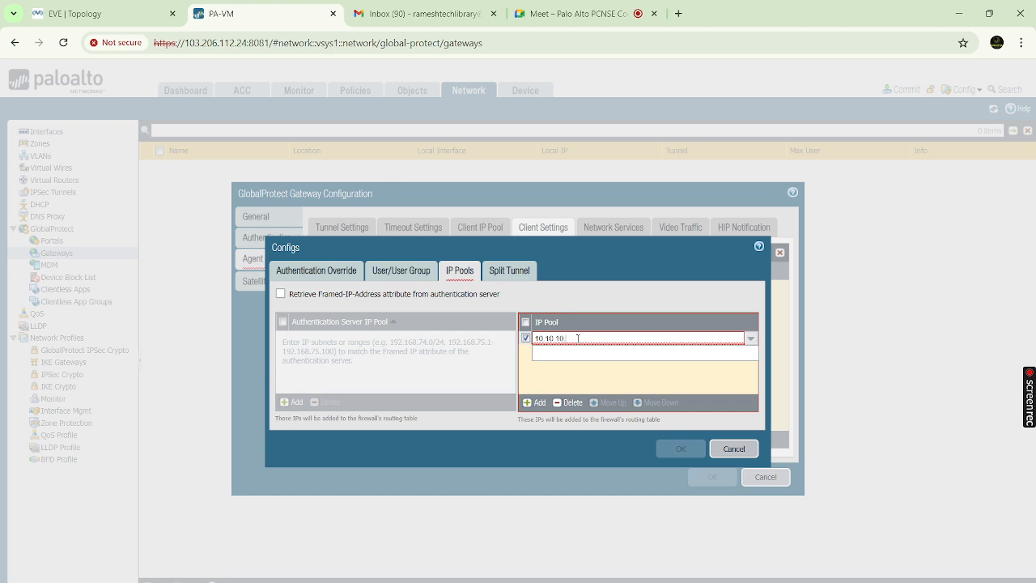
text(-10.10.10)
text(.2)
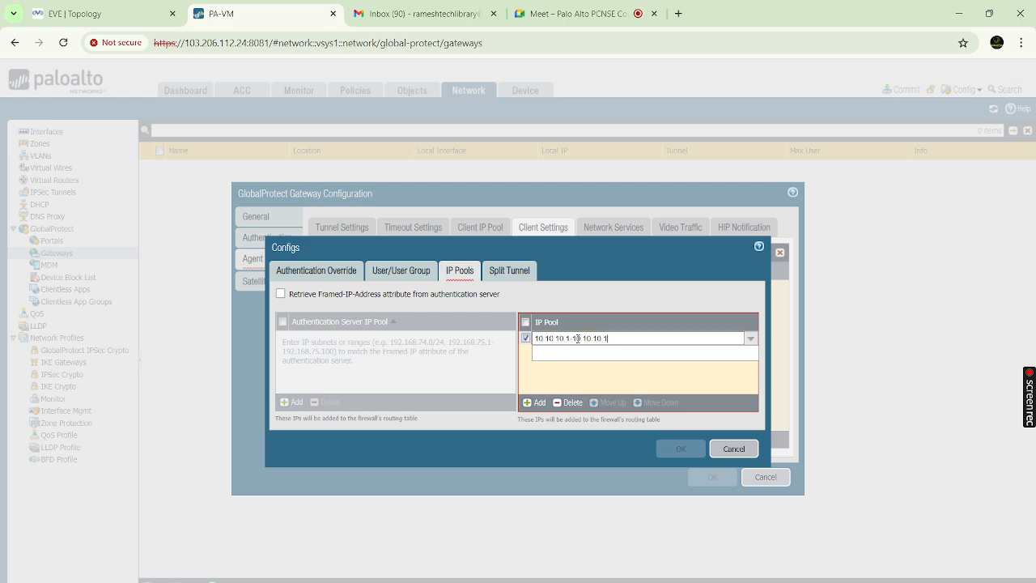
text(00)
click(601, 375)
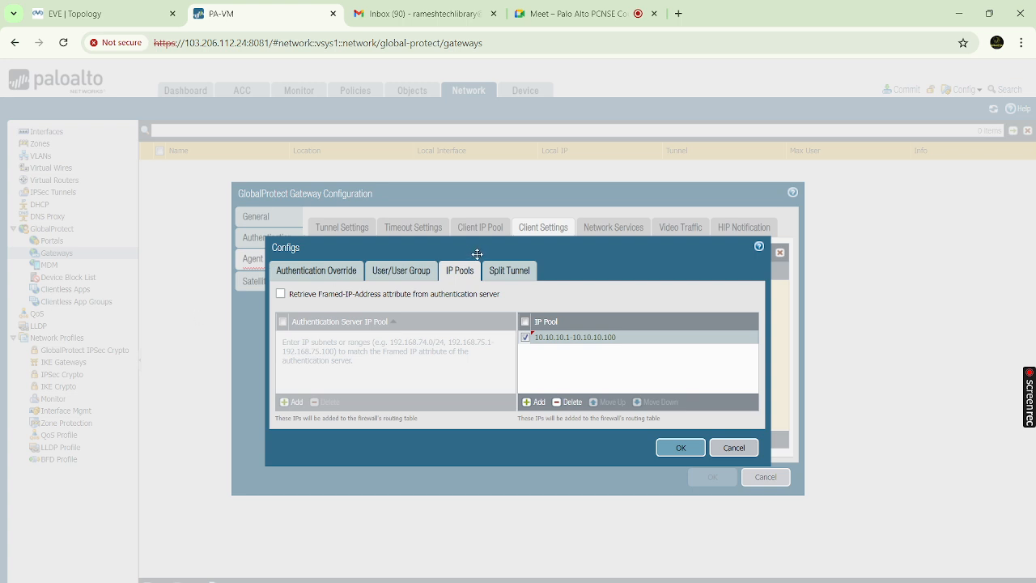
click(523, 276)
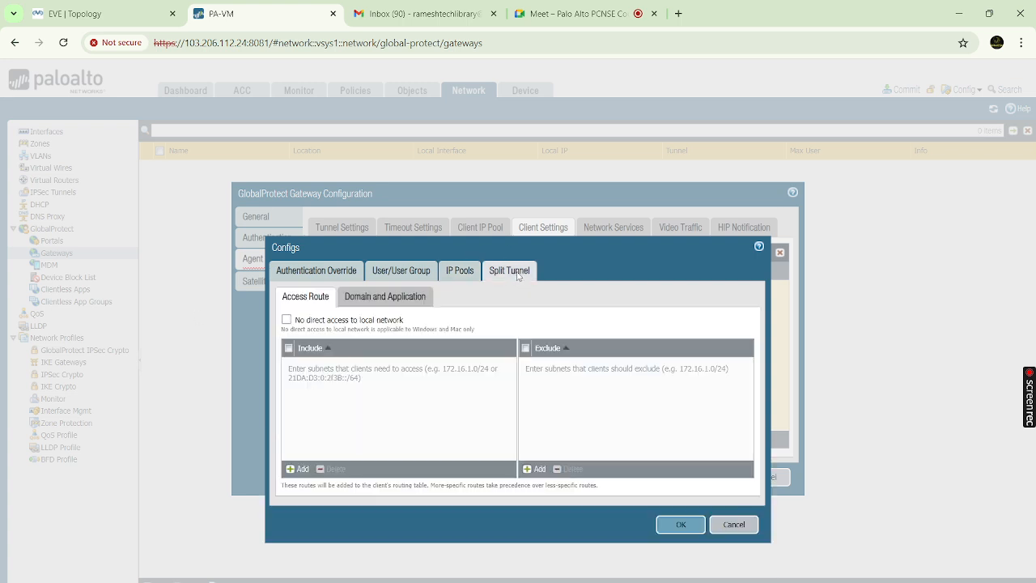
click(302, 471)
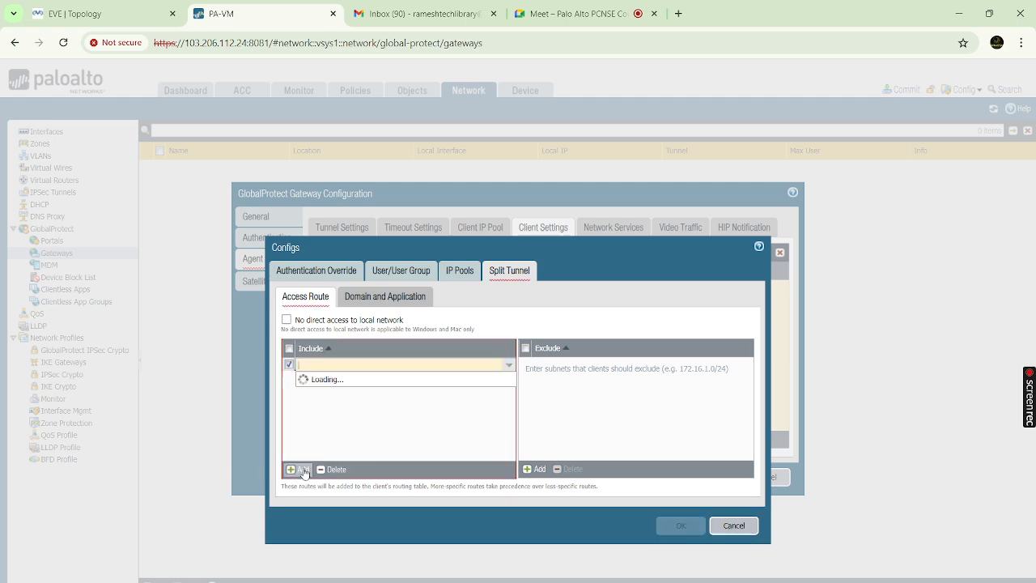
click(365, 365)
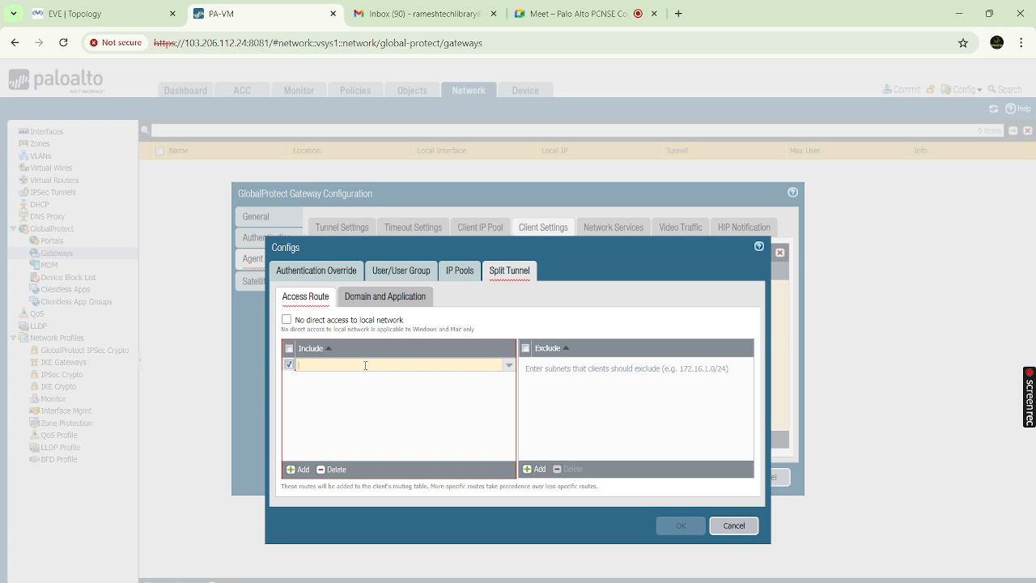
text(192)
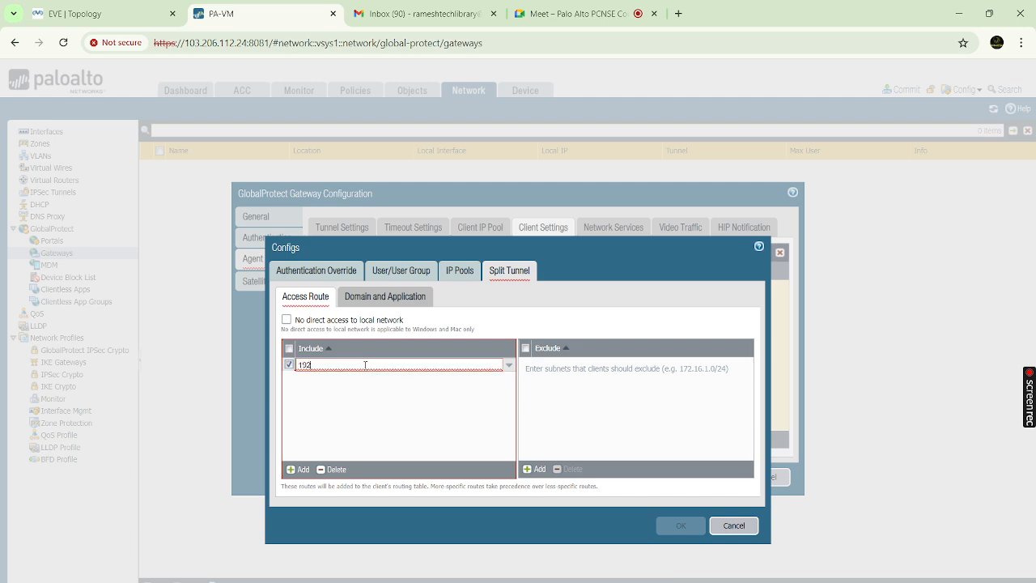
text(.168)
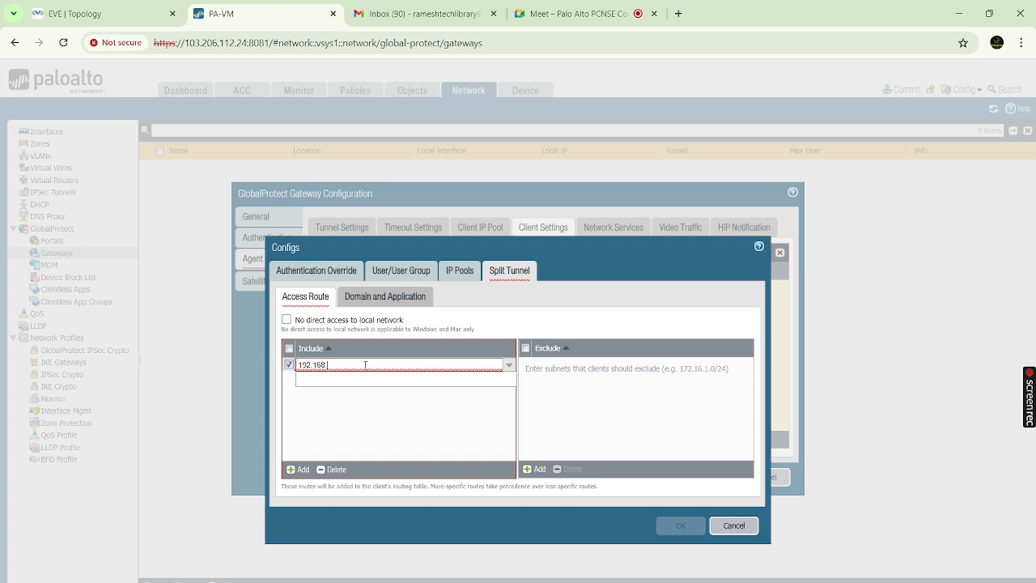
text(.100.0)
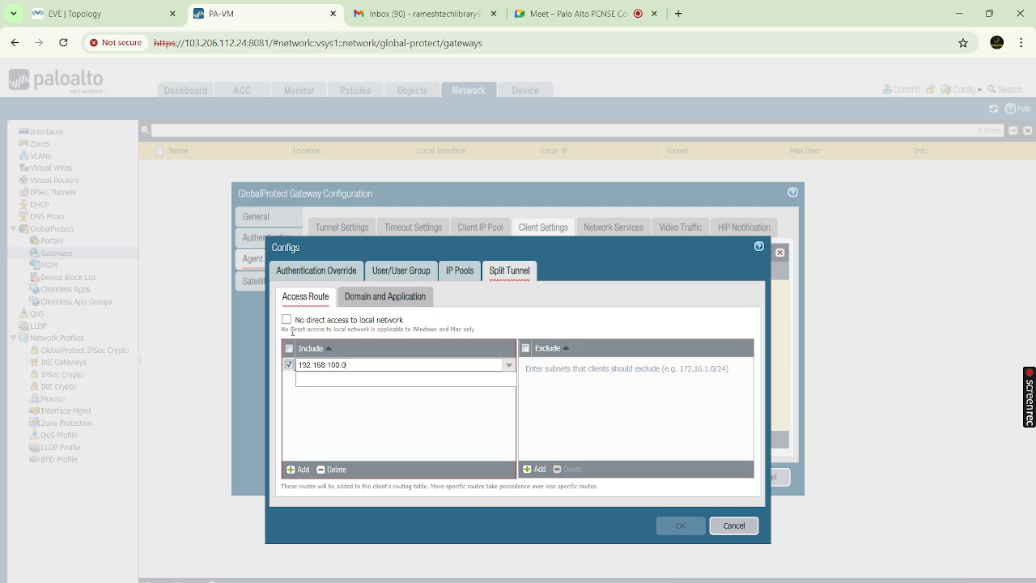
text(/24)
click(365, 407)
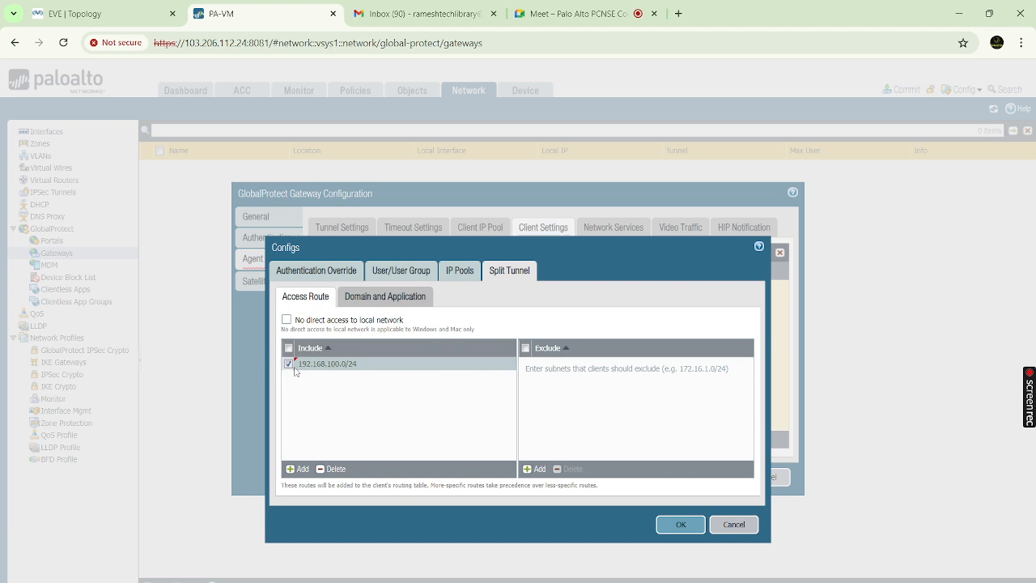
click(342, 468)
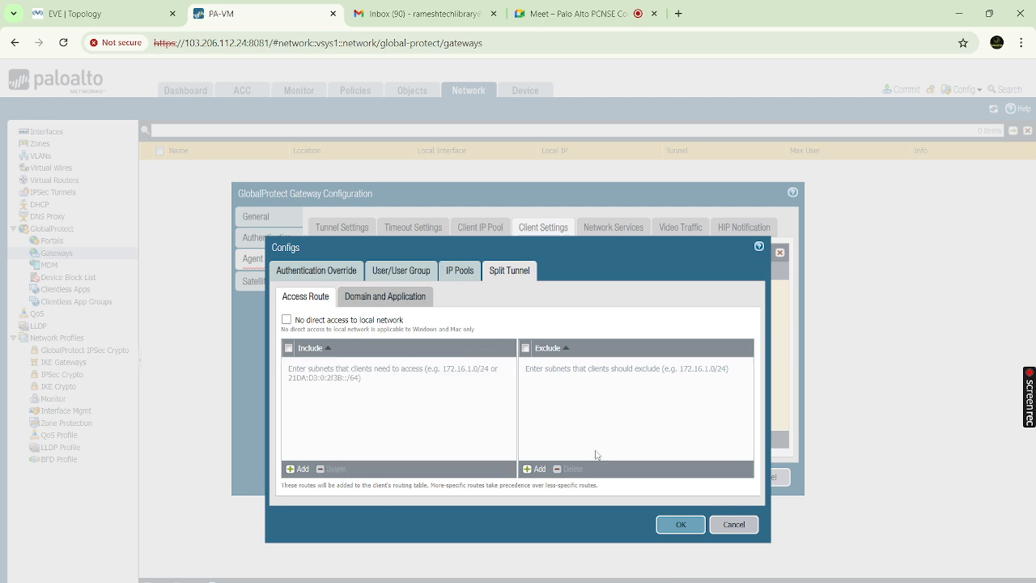
click(534, 470)
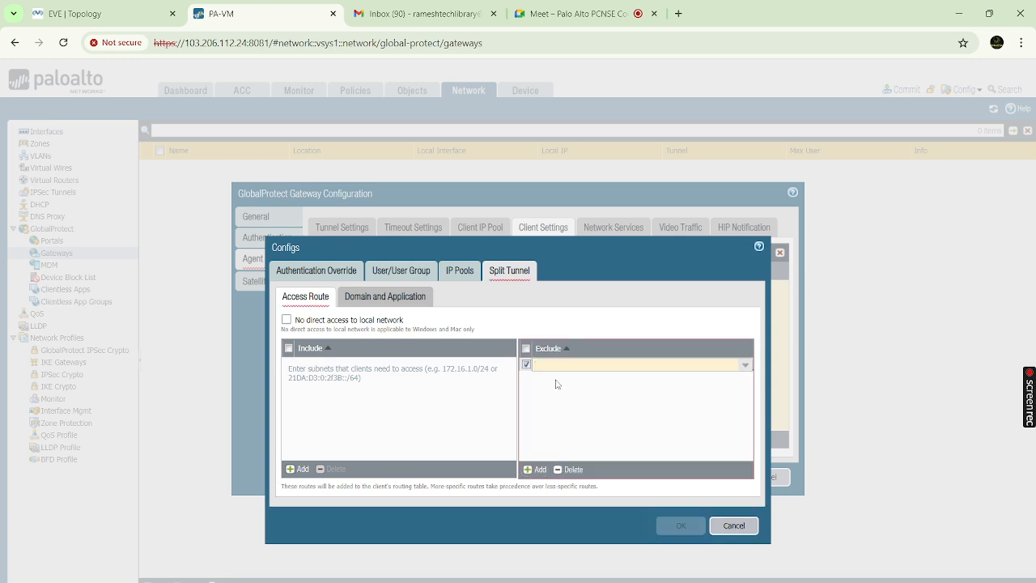
text(192.1)
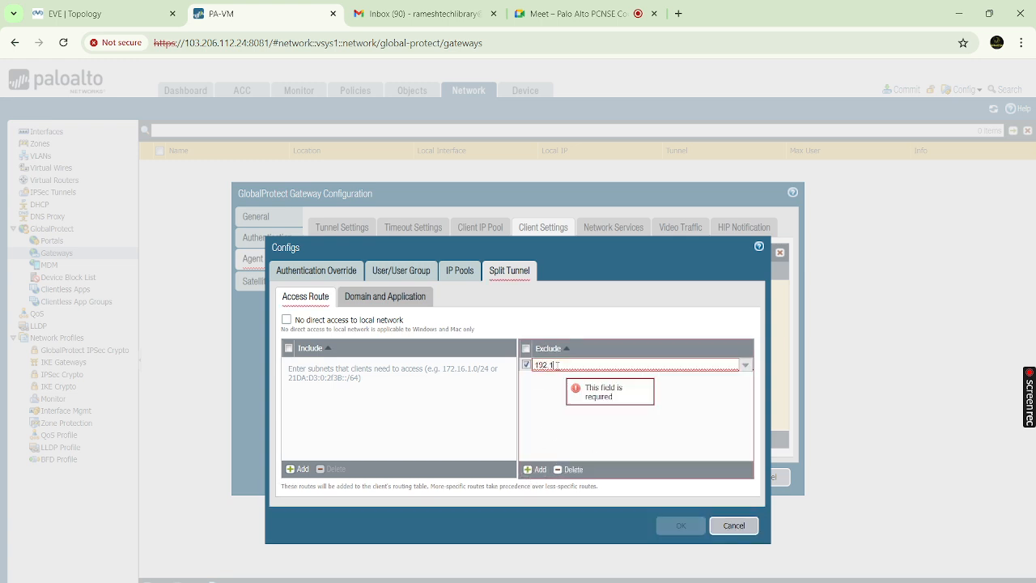
text(68.100.0/24)
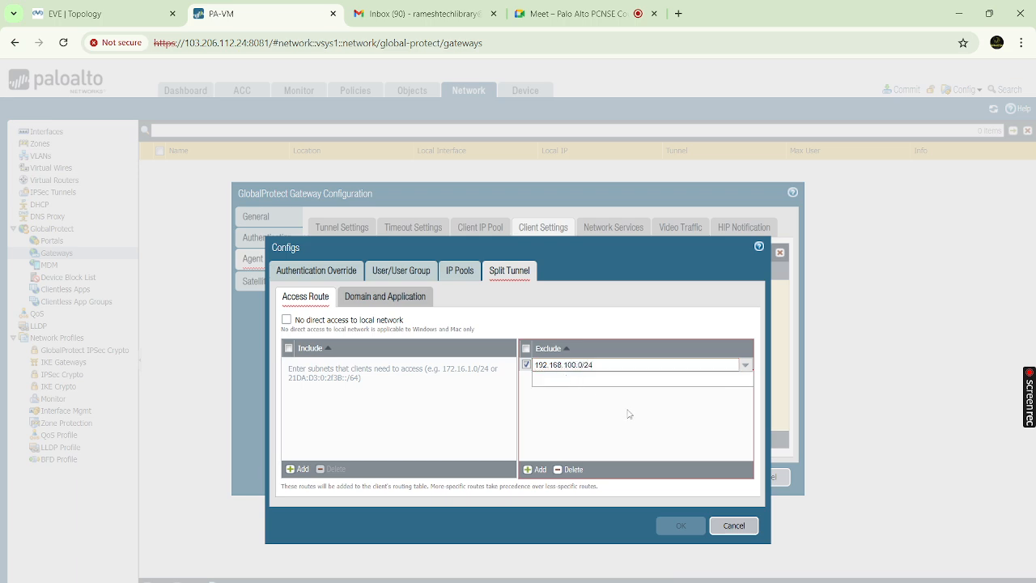
click(629, 413)
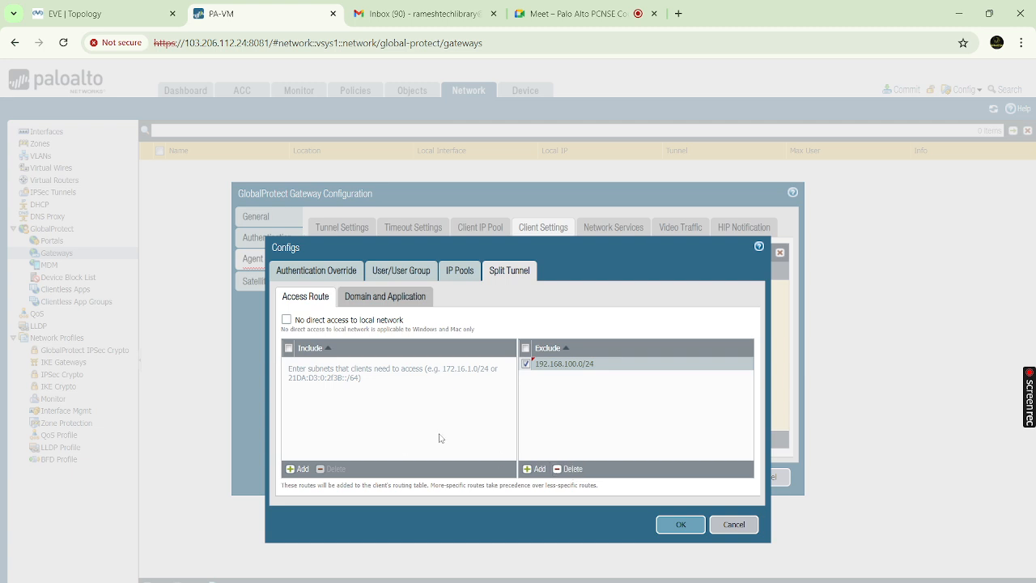
click(561, 470)
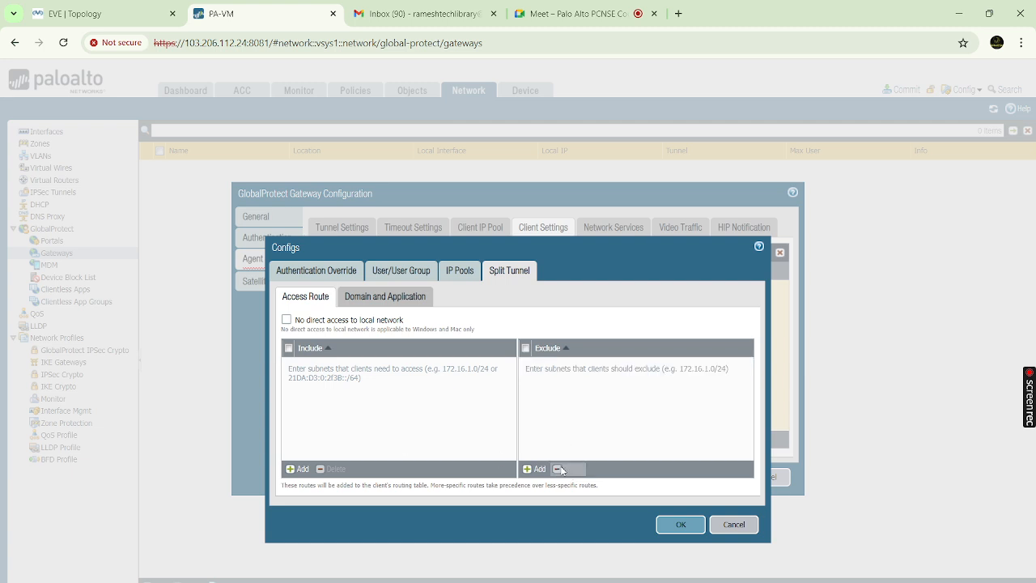
Check the domain/application split tunnel rules, then return to the empty include/exclude access routes
click(385, 299)
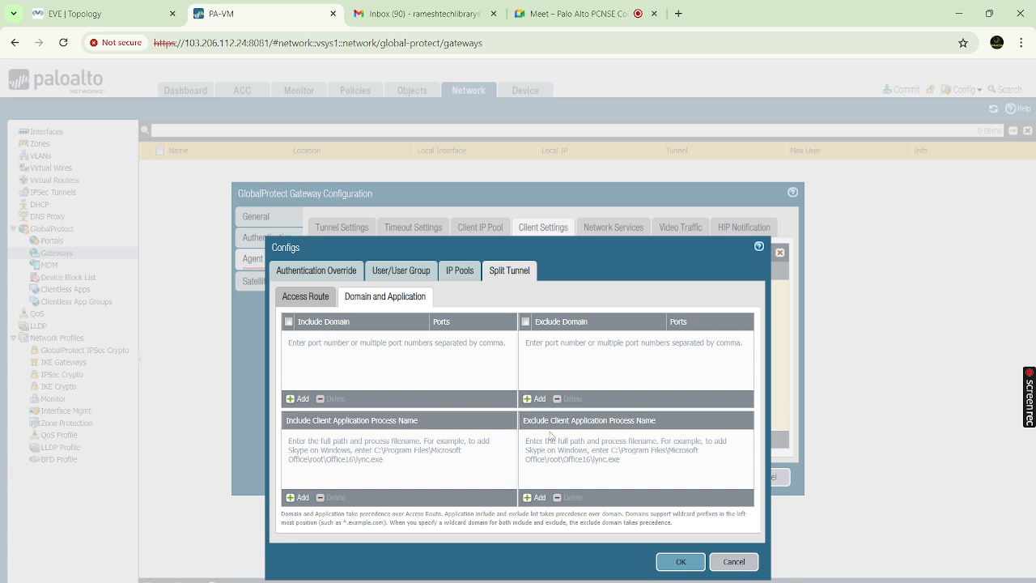
click(314, 299)
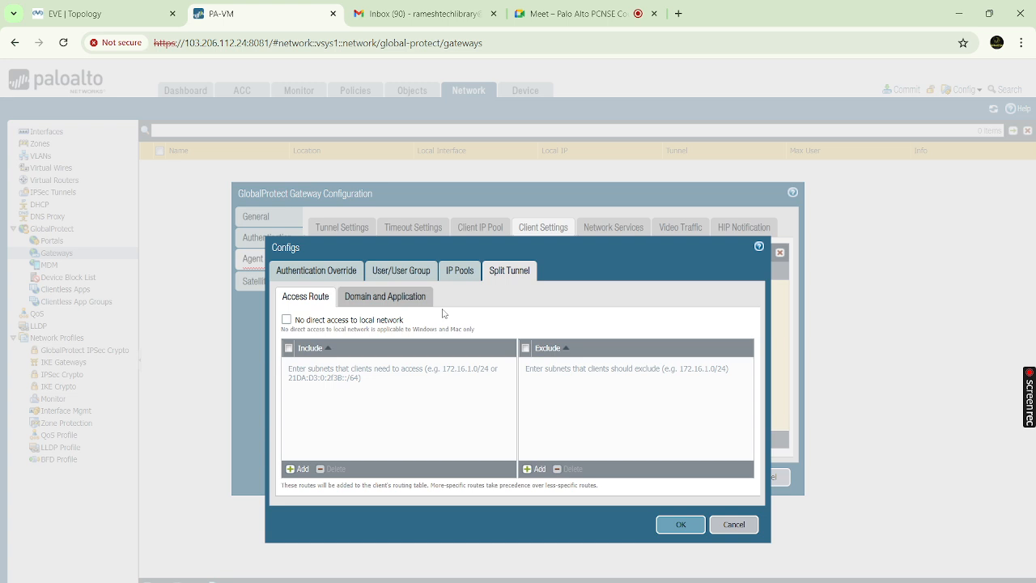
Close the GP_Gateway config and view GP-Gateway's DNS and WINS server settings, all None
click(681, 524)
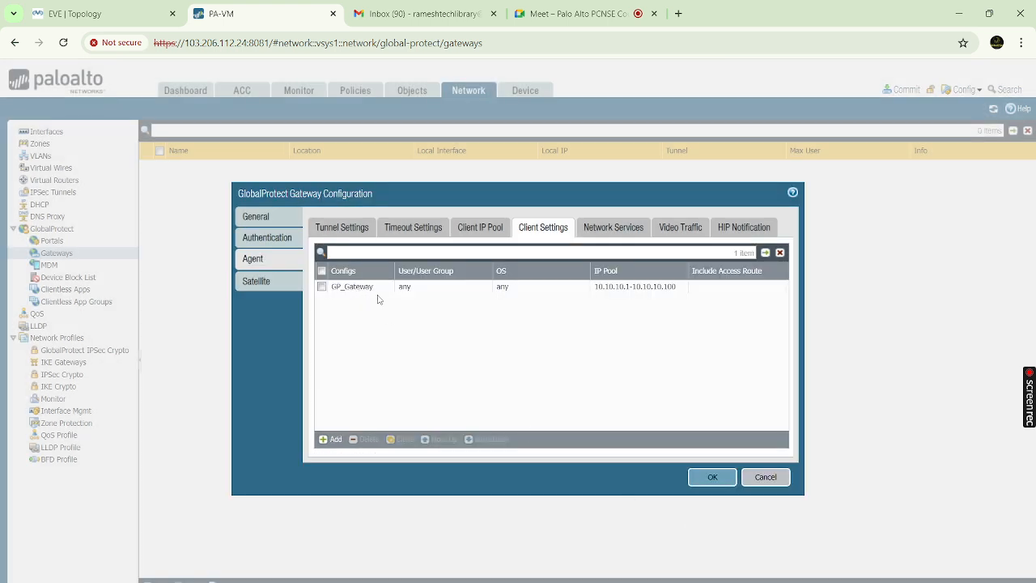
click(624, 231)
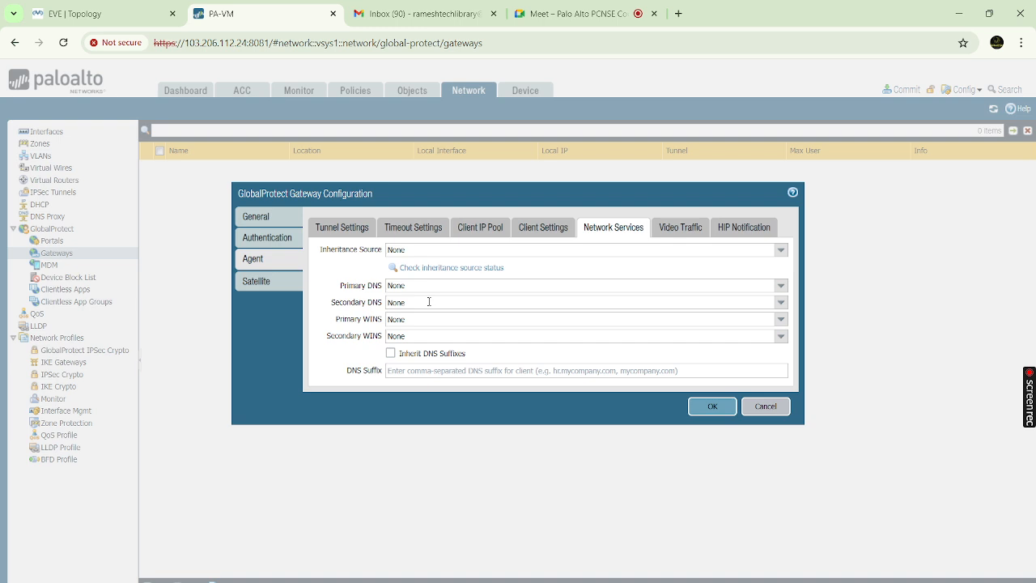
Review GP-Gateway's Video Traffic, HIP Notification and Client Settings tabs, leaving video traffic unexcluded, and save
click(680, 227)
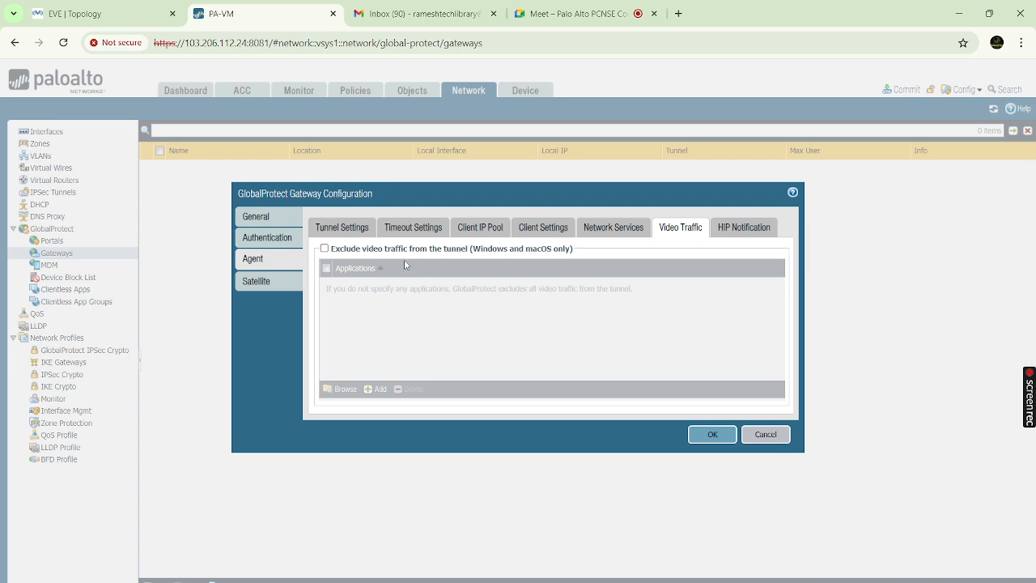
click(324, 248)
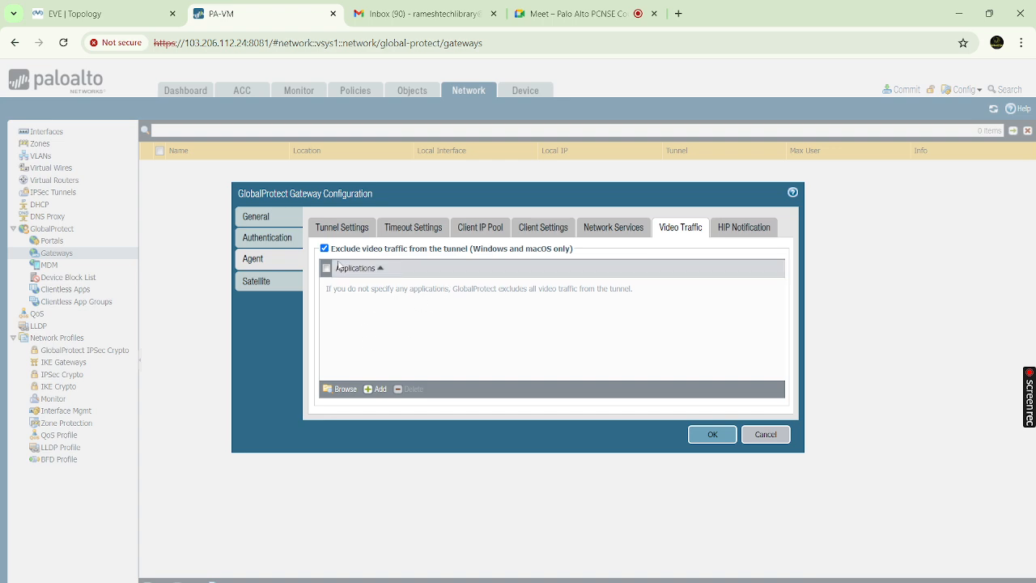
click(324, 248)
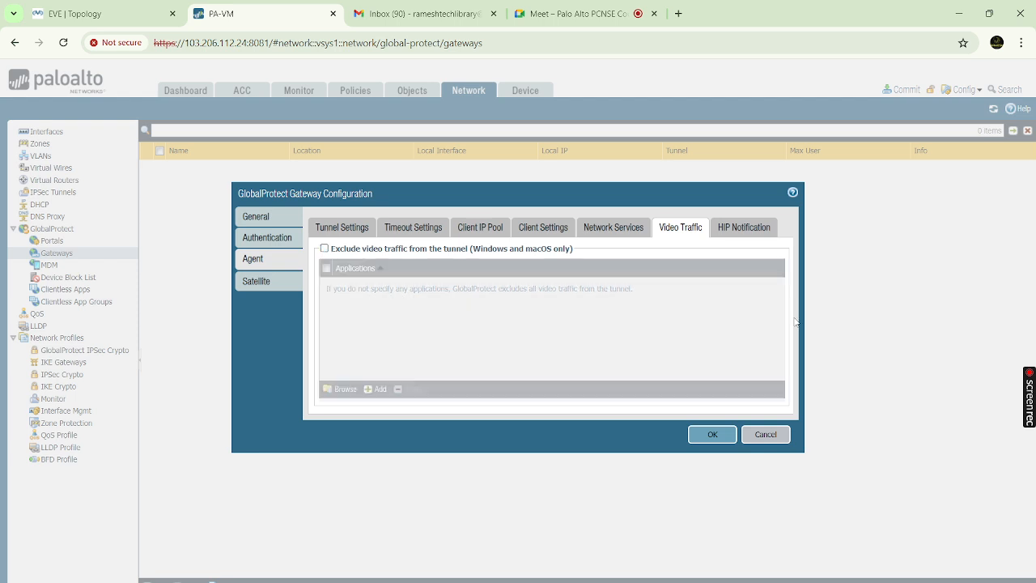
click(745, 232)
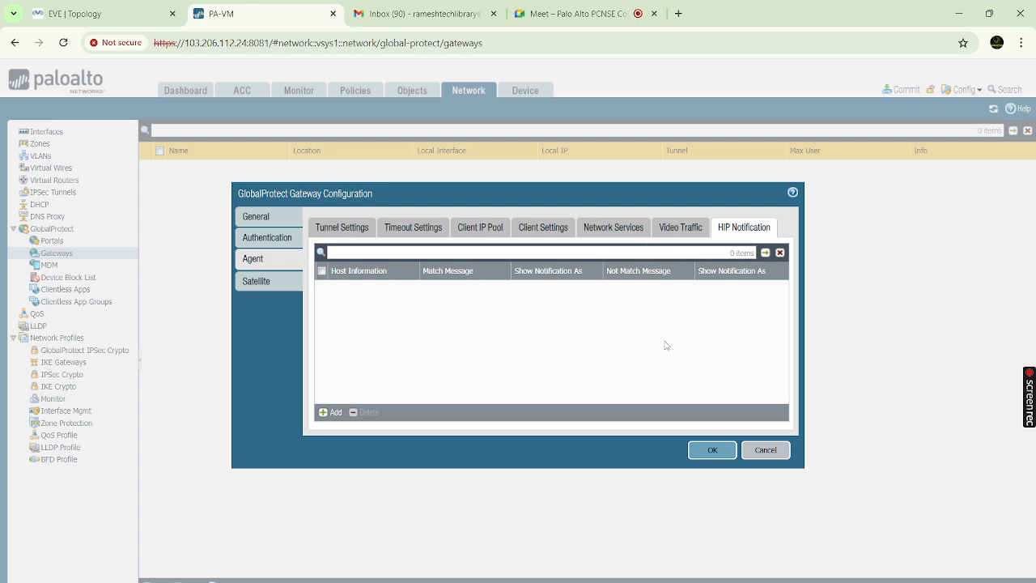
click(536, 230)
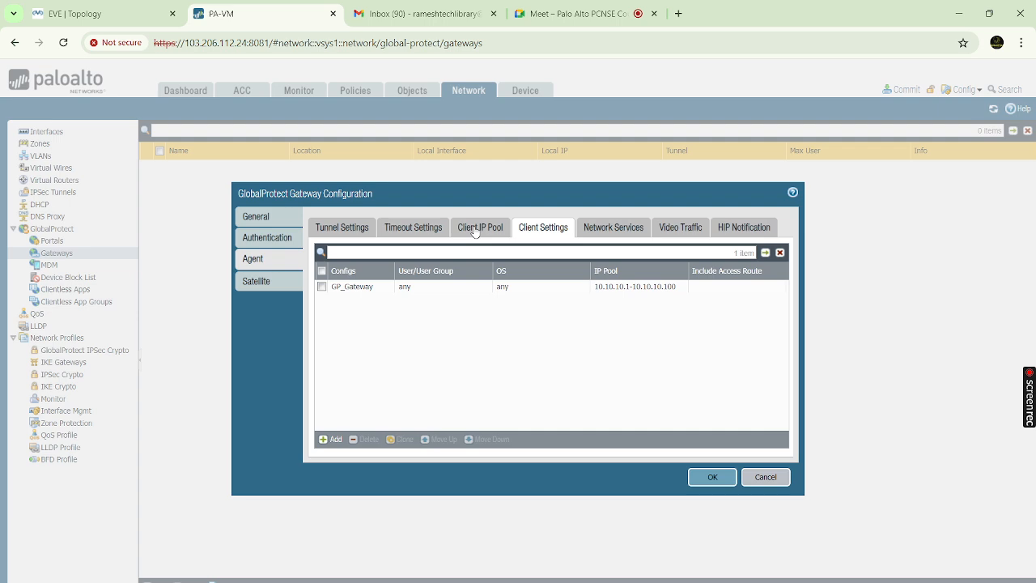
click(730, 479)
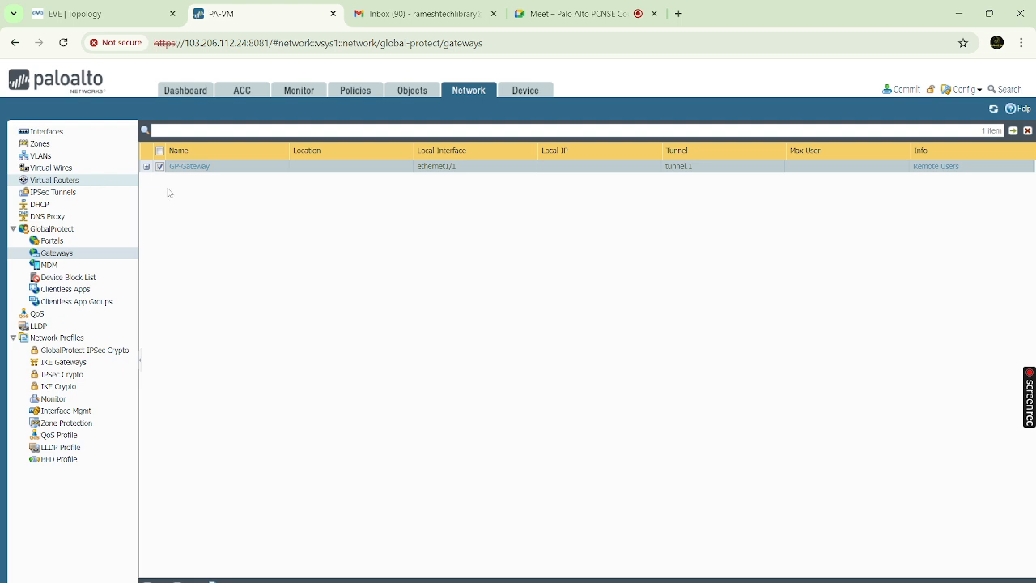
Inspect the default virtual router's forwarding and route tables in More Runtime Stats, then close them
click(69, 181)
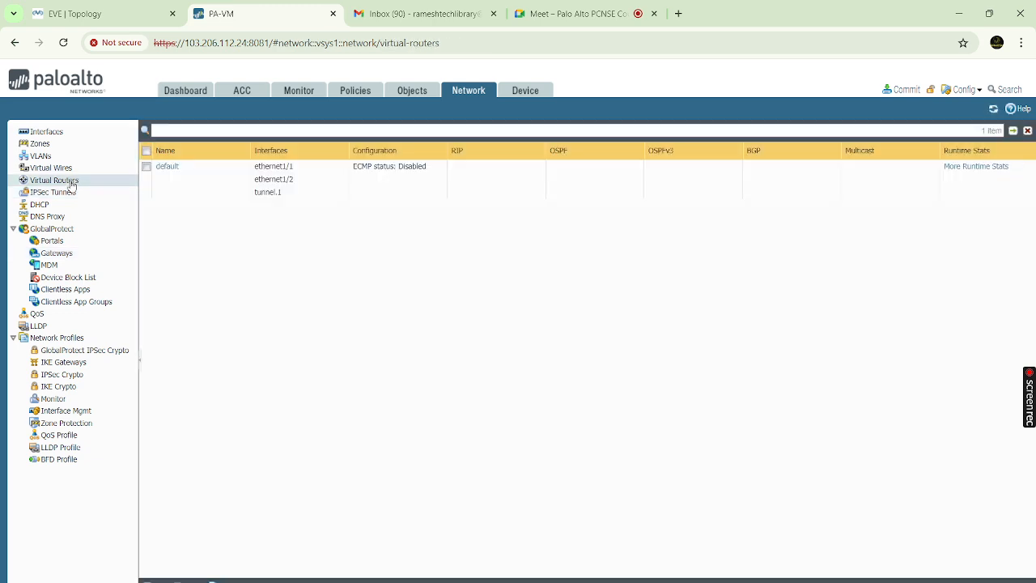
click(997, 169)
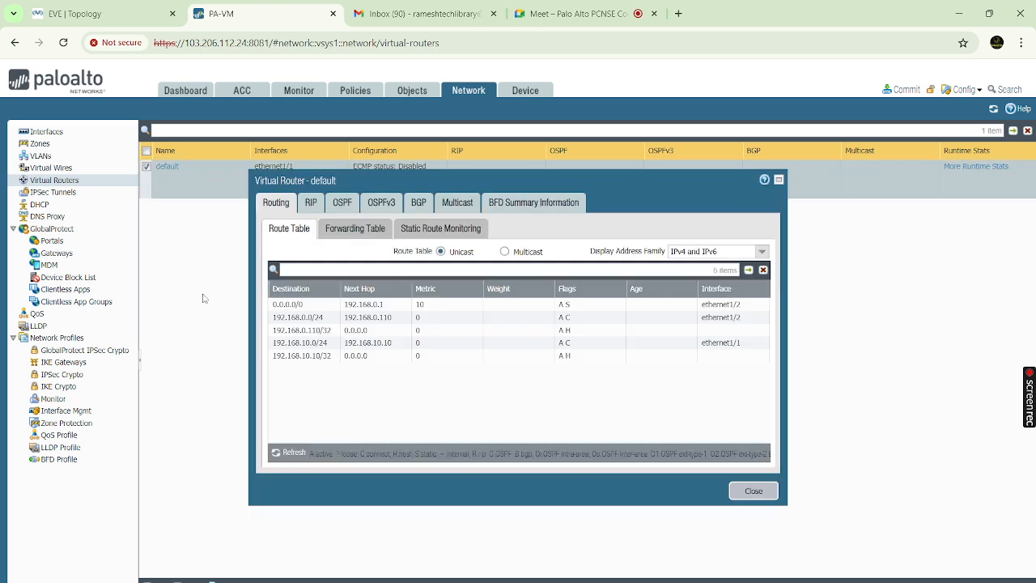
click(343, 234)
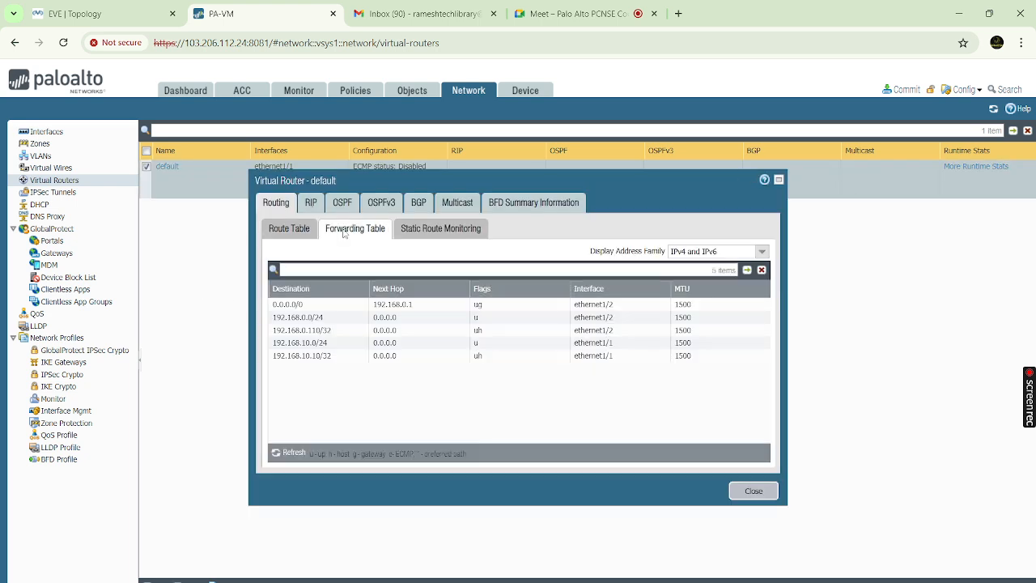
click(276, 229)
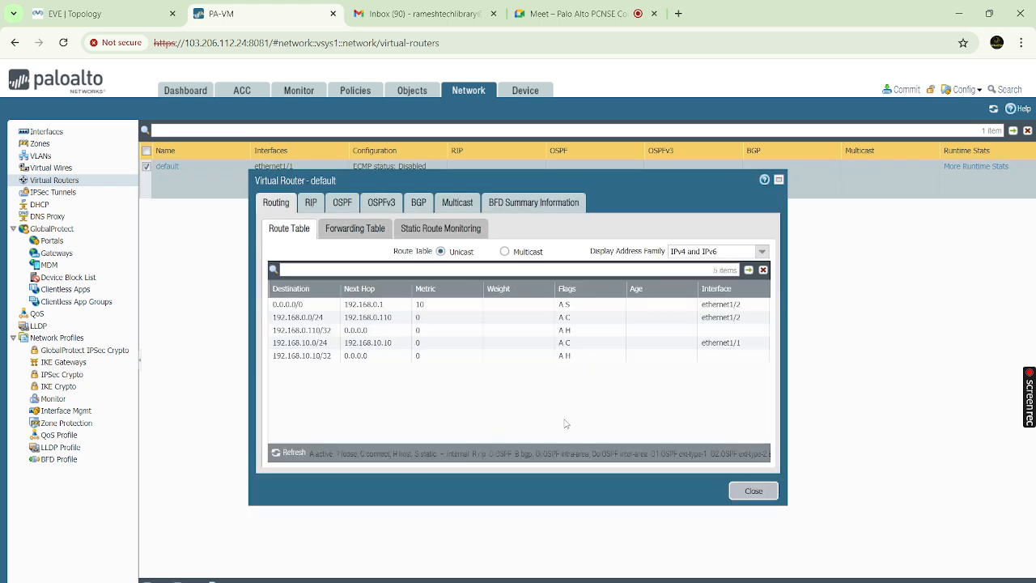
click(752, 492)
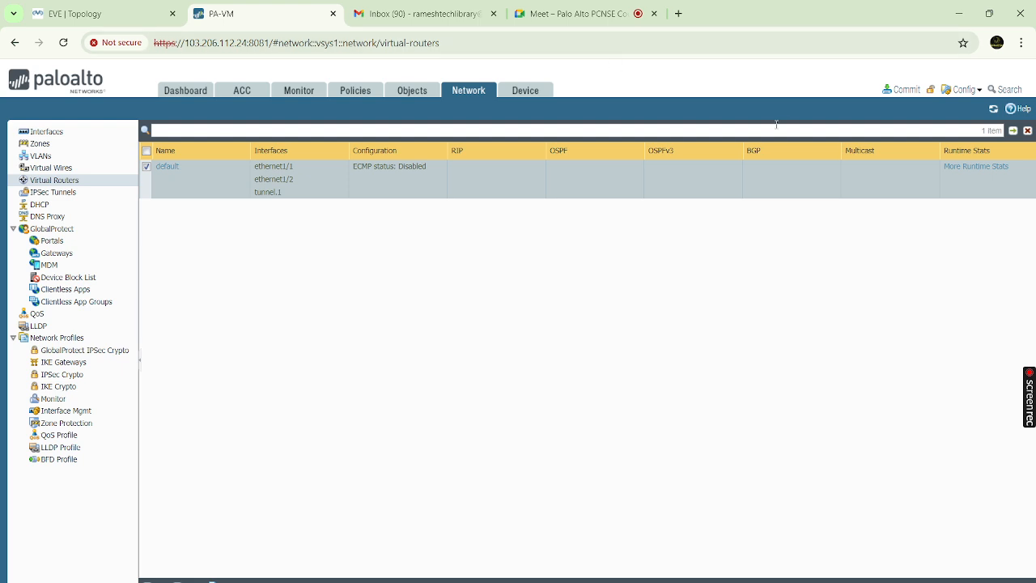
Commit all pending changes to the firewall
click(908, 91)
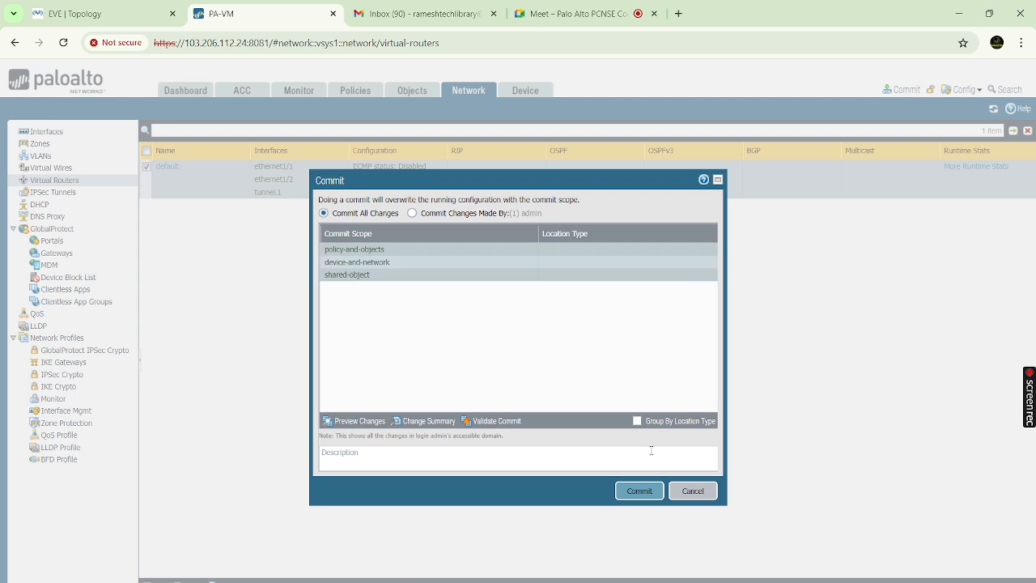
click(640, 492)
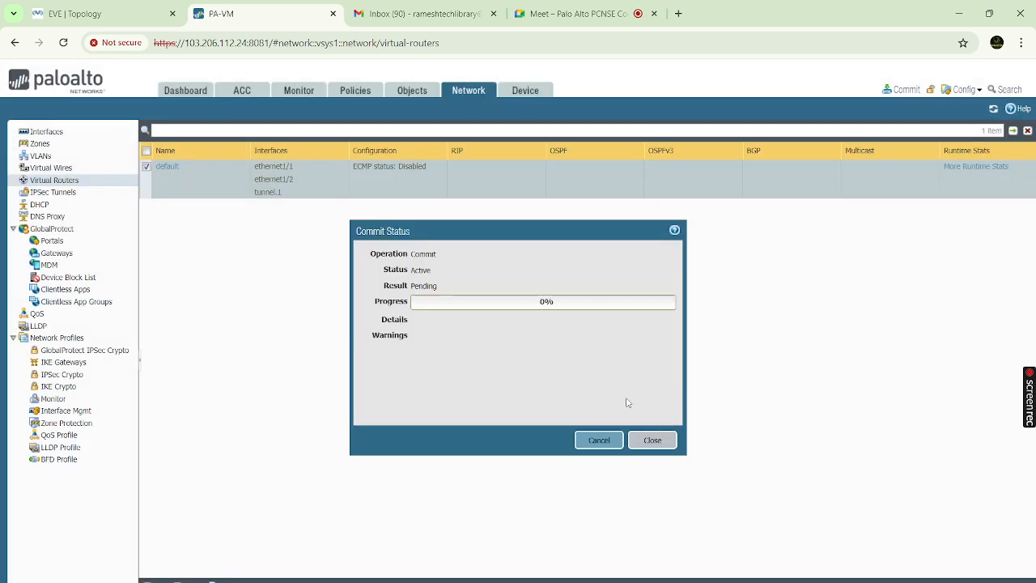
click(524, 94)
Check the GlobalProtect Client page, dismiss its update errors and the commit status, ending on the Dashboard
scroll(92, 441, down, 1)
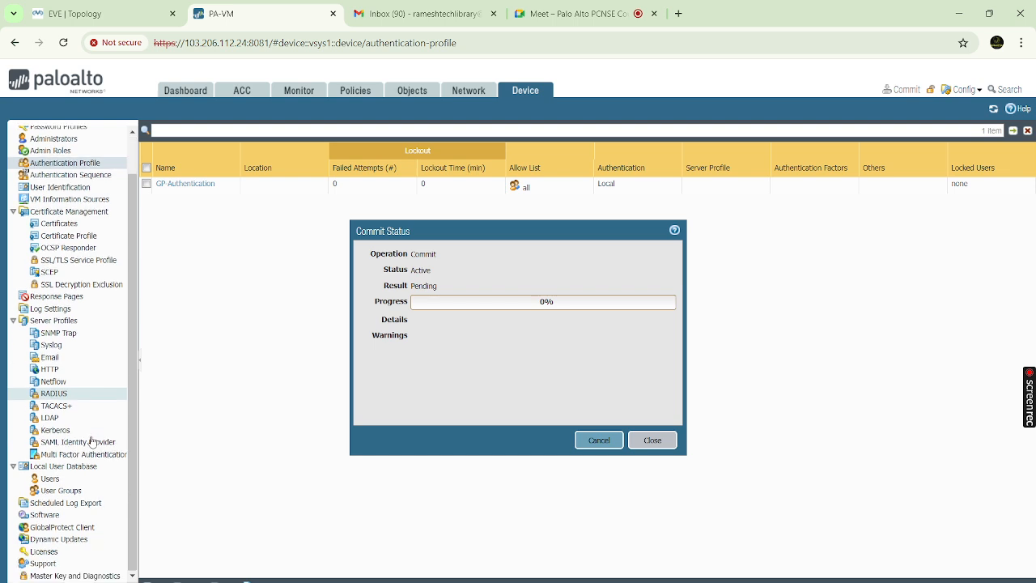
click(86, 529)
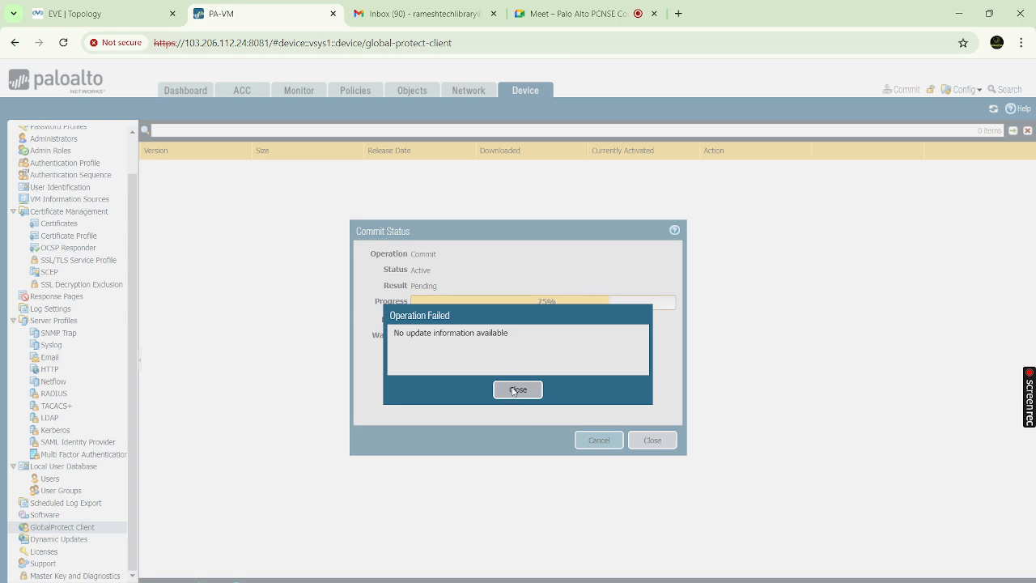
click(515, 389)
click(653, 442)
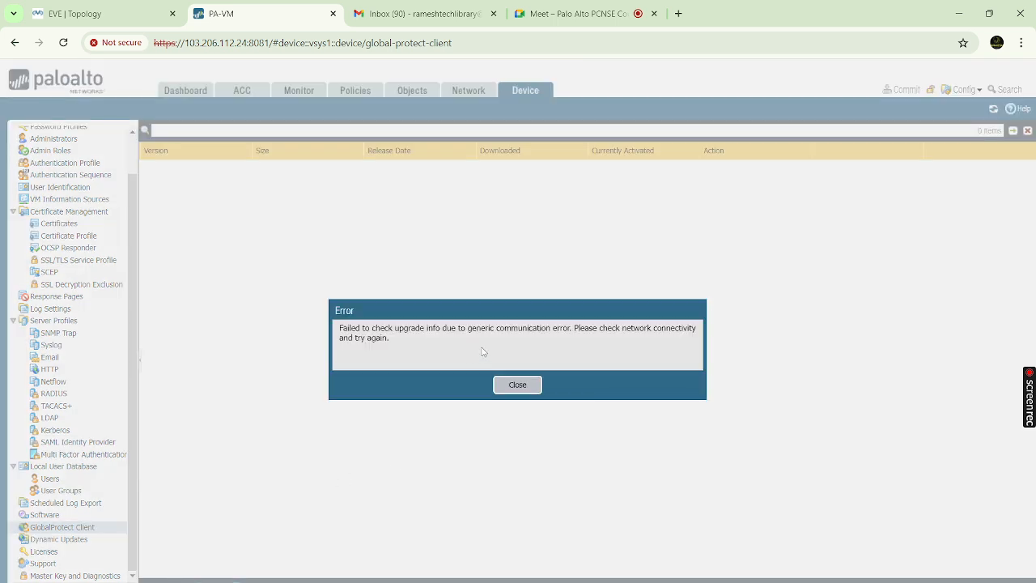
click(516, 387)
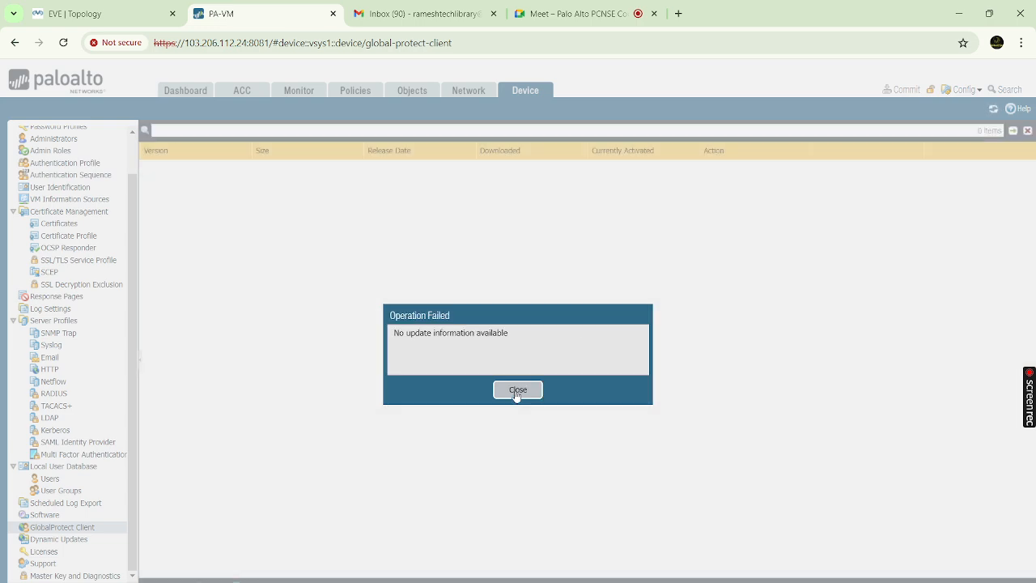
click(516, 392)
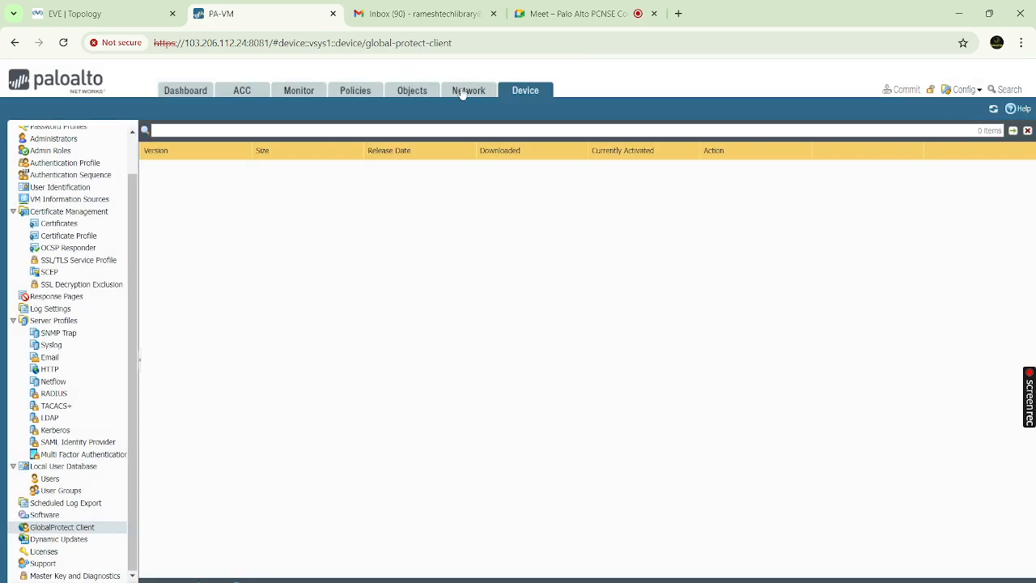
click(196, 91)
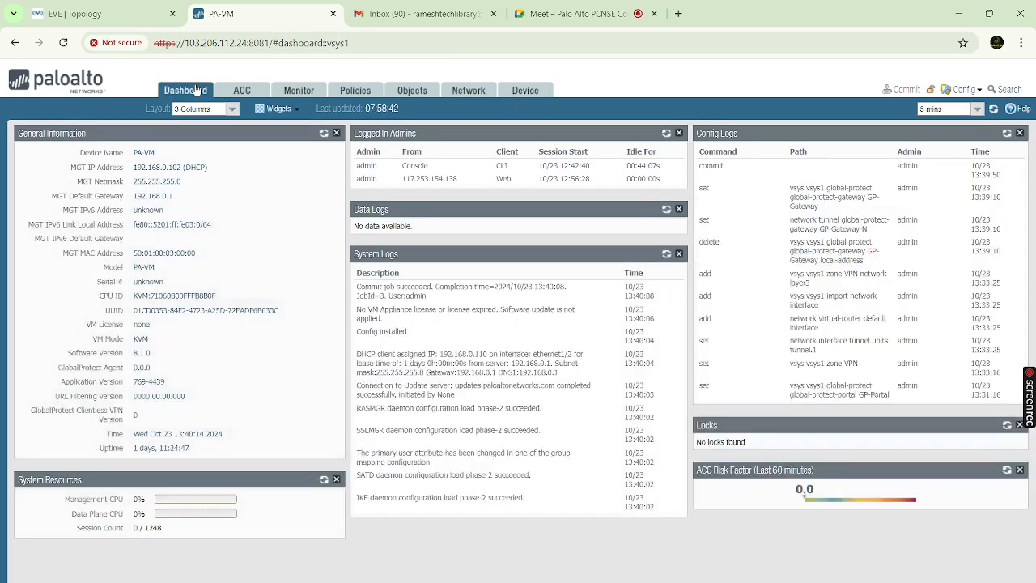
Reload the empty GlobalProtect Client page twice, dismissing the no-update message, and check the task list
click(473, 92)
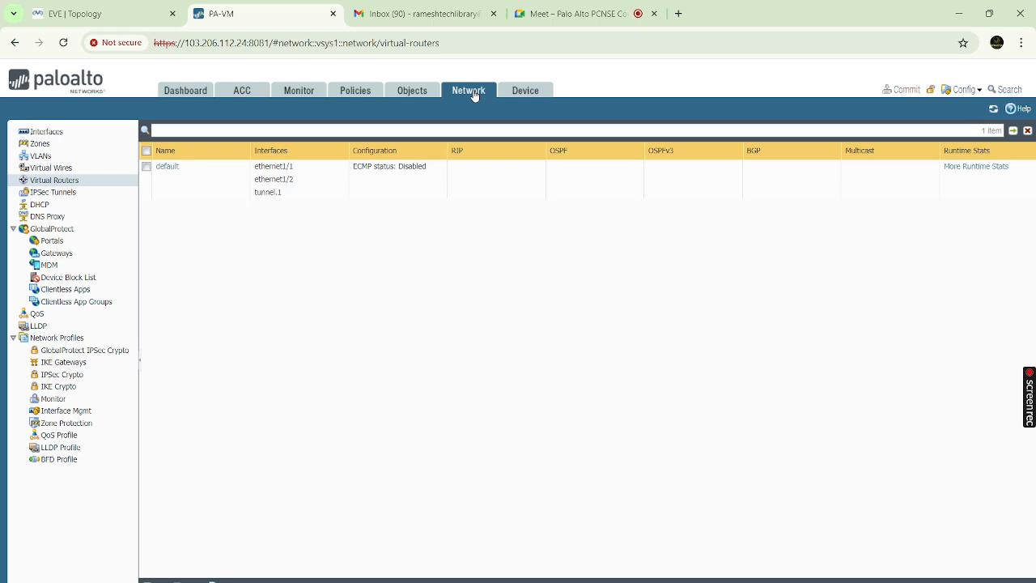
click(526, 91)
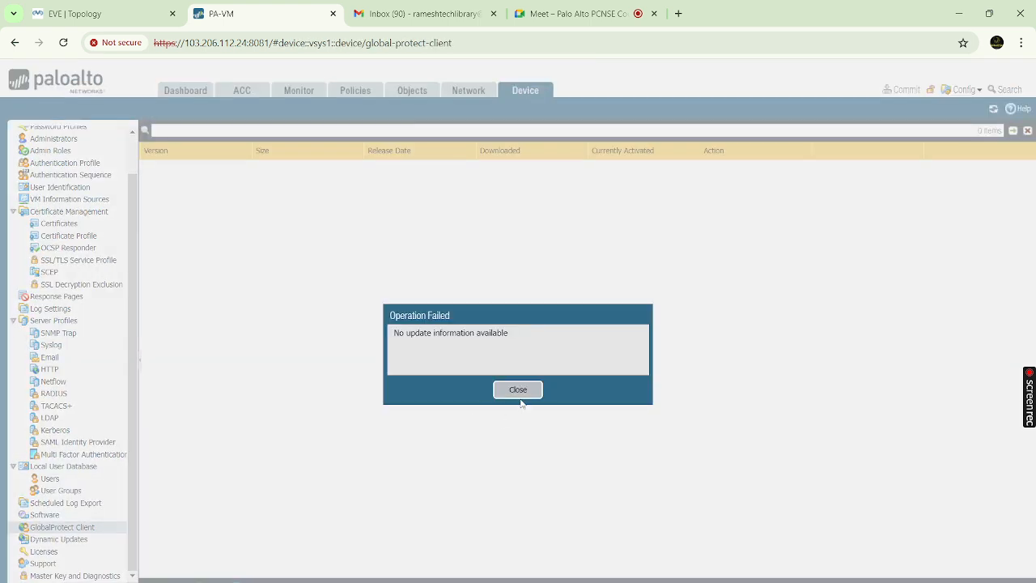
click(519, 391)
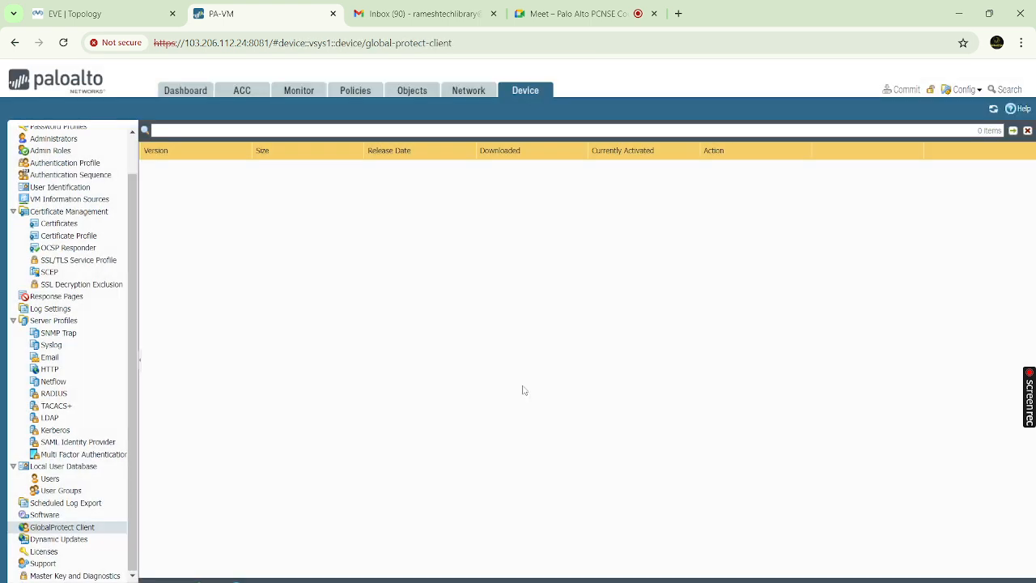
click(471, 94)
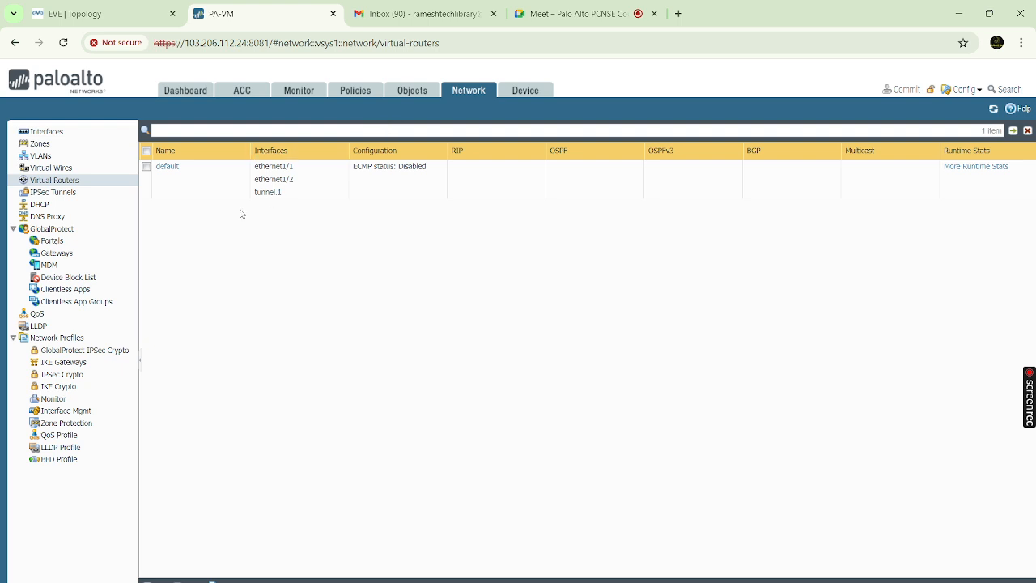
click(524, 92)
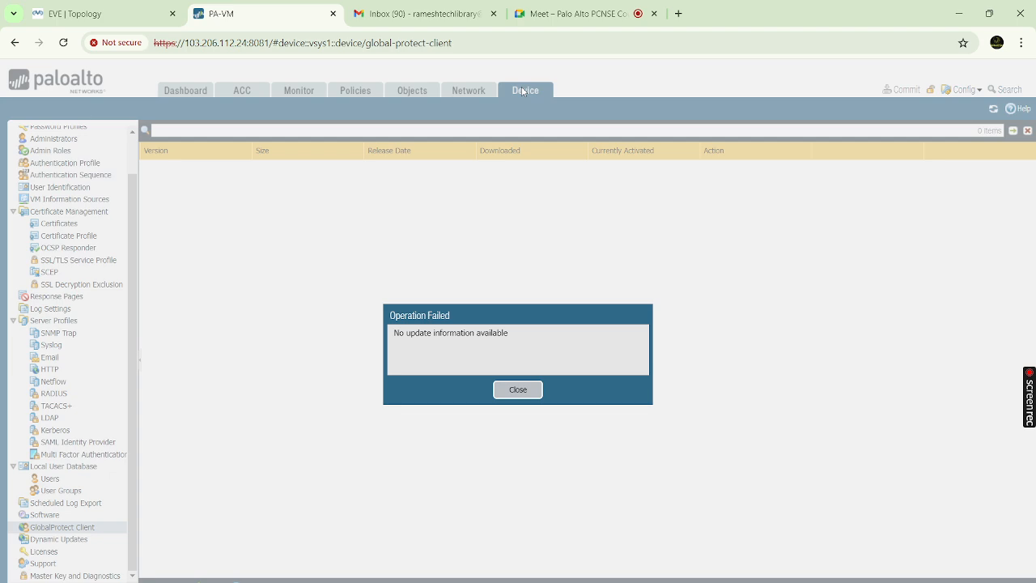
click(518, 390)
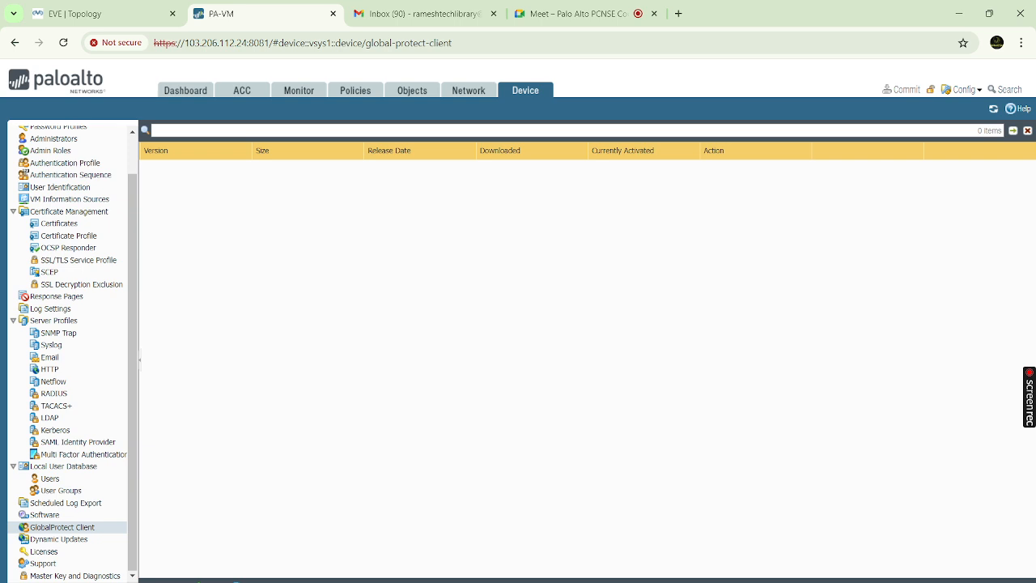
click(977, 582)
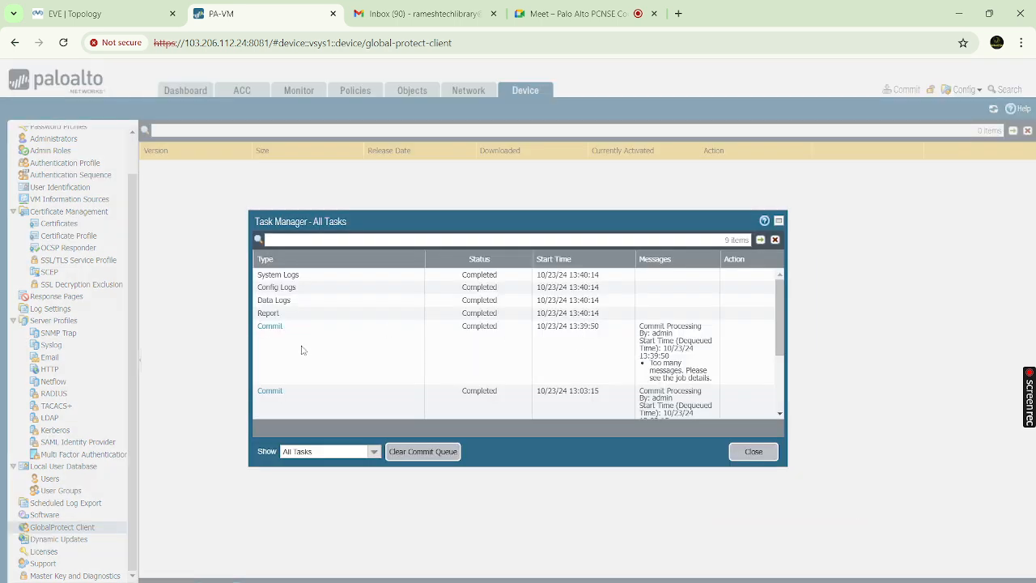
click(753, 451)
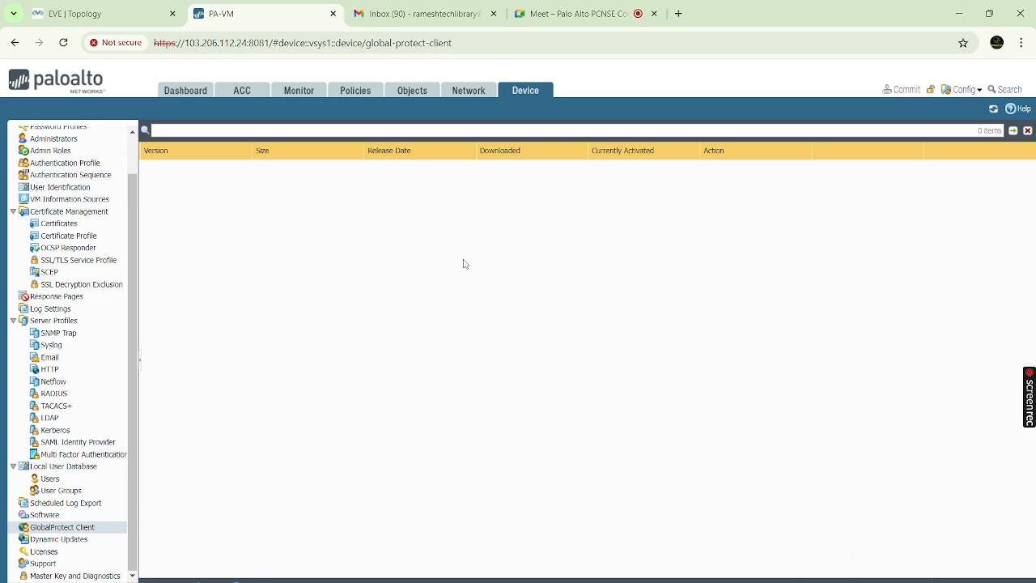
mouse_move(698, 582)
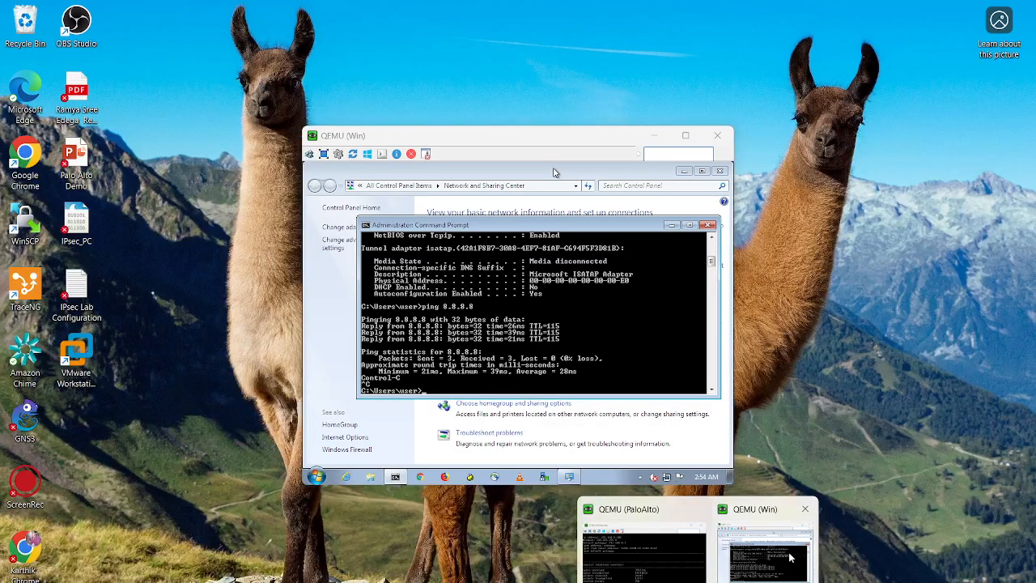
Bring the Windows client VM forward, refresh the command prompt line, and minimize the command prompt
click(791, 557)
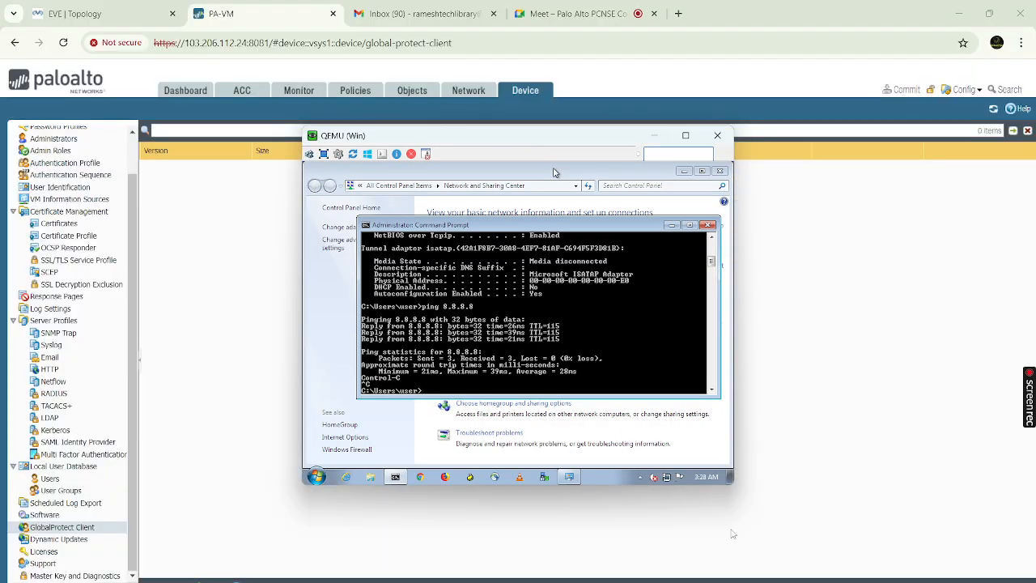
key(Return)
key(Return)
key(Return)
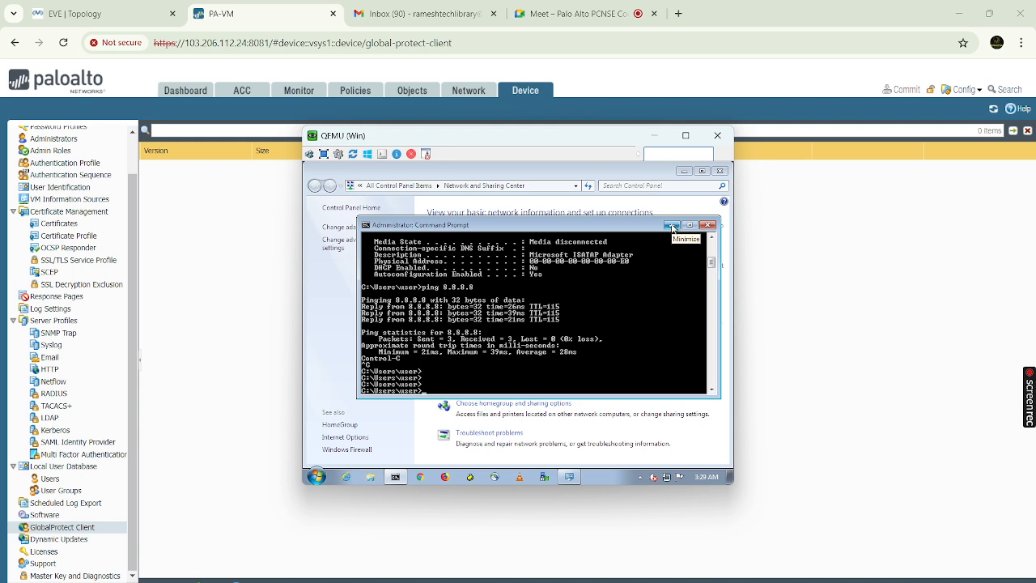
click(672, 226)
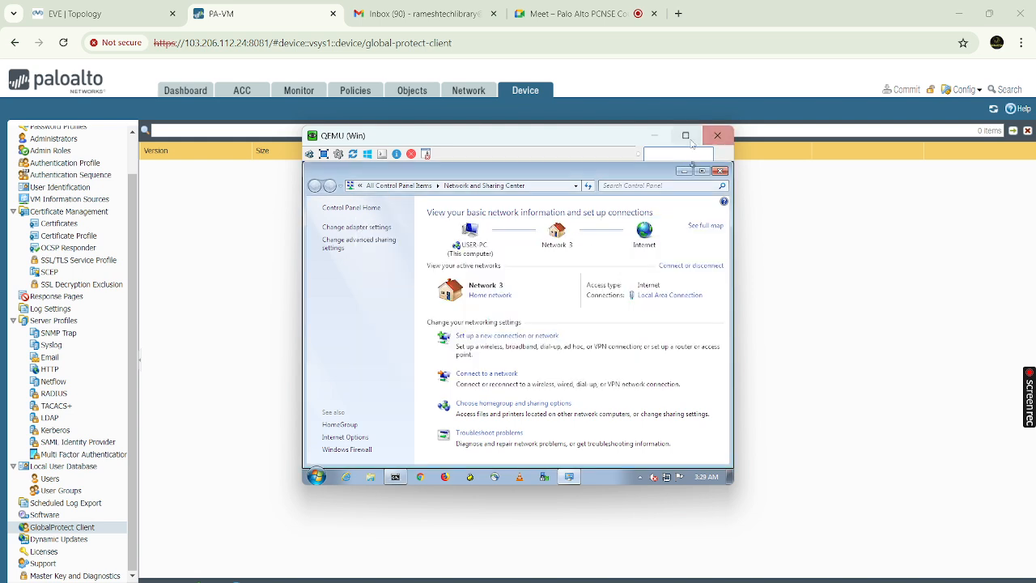
mouse_move(688, 142)
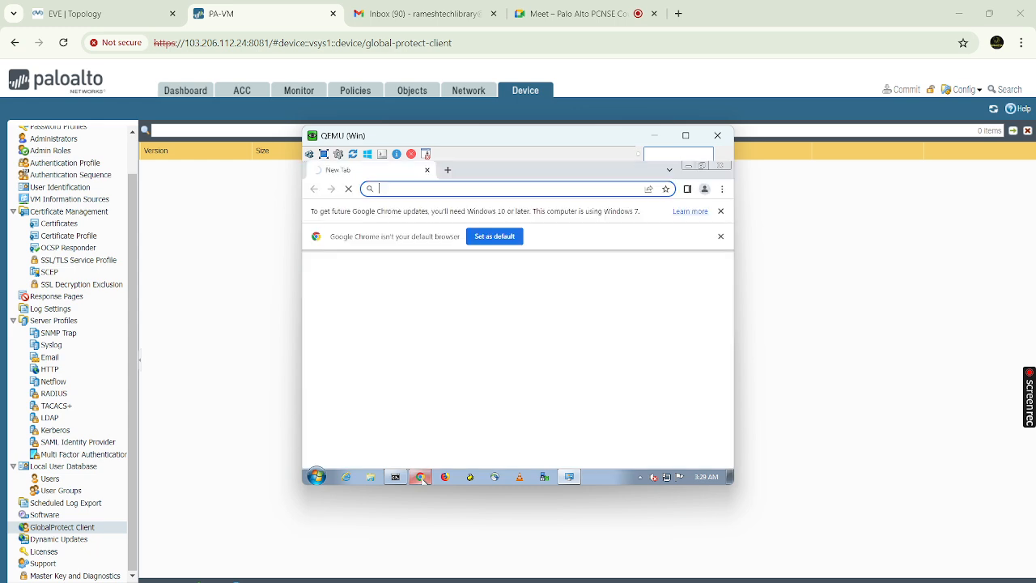
click(475, 189)
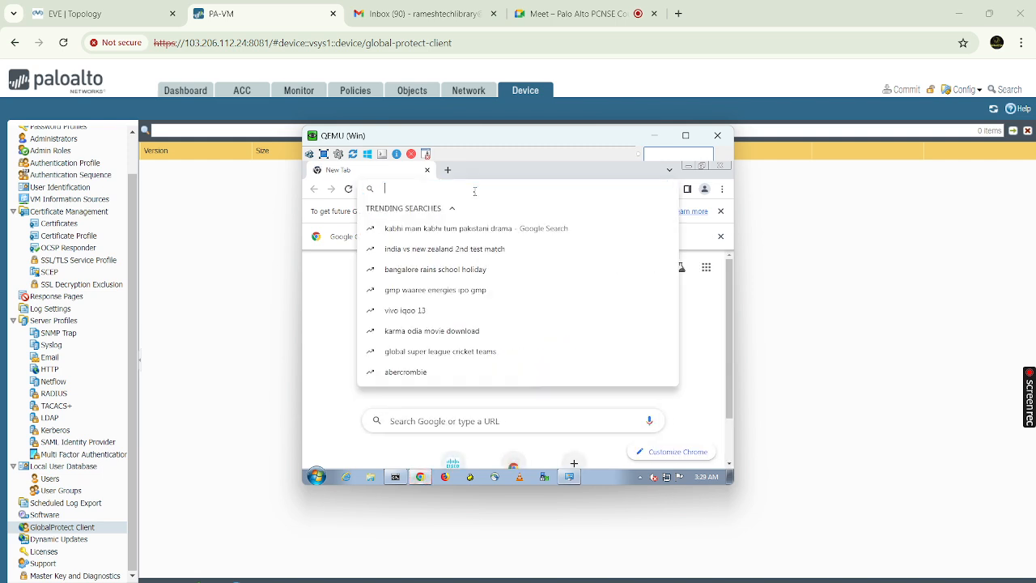
text(ht)
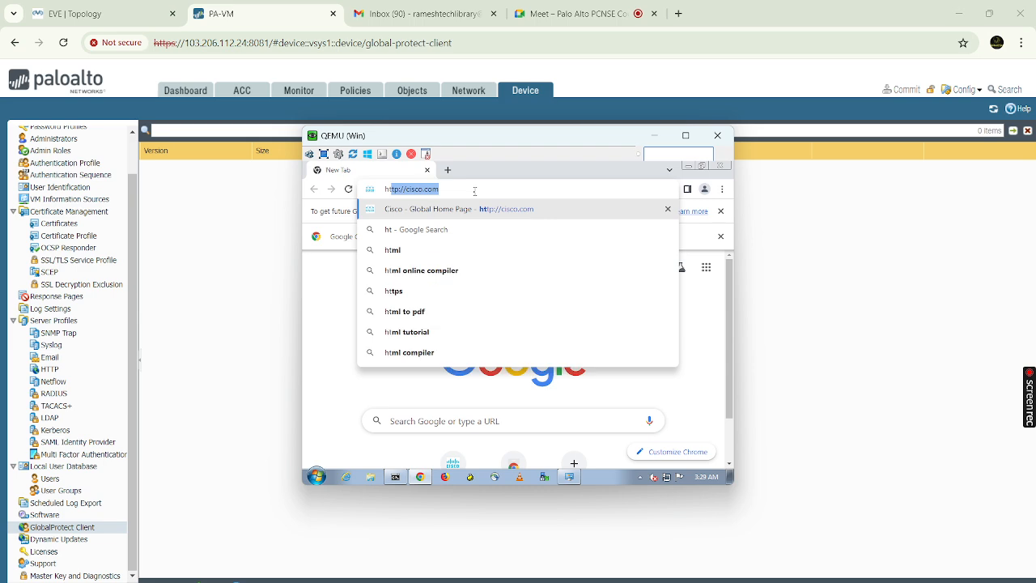
text(tps:)
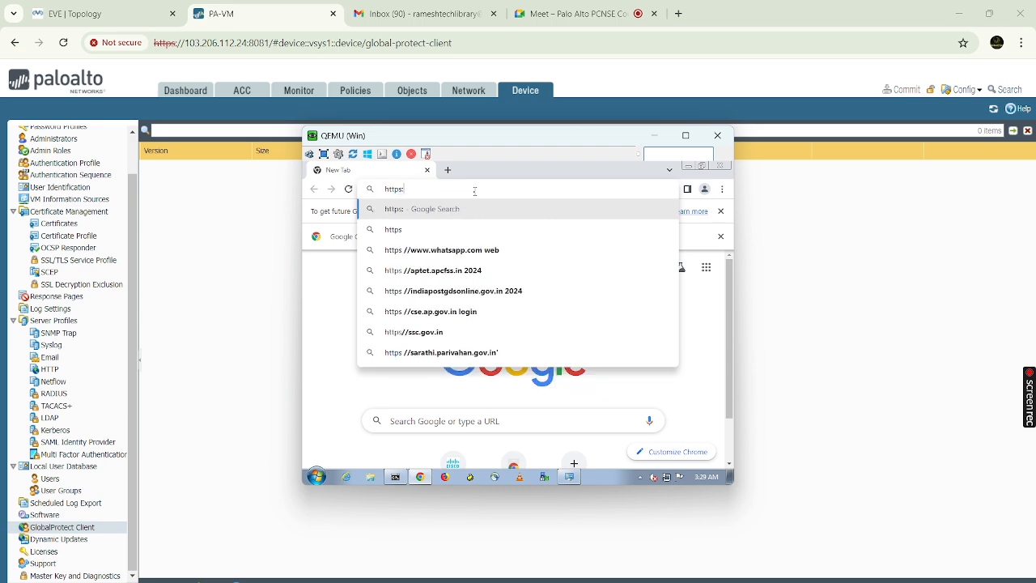
text(//19)
text(2.1)
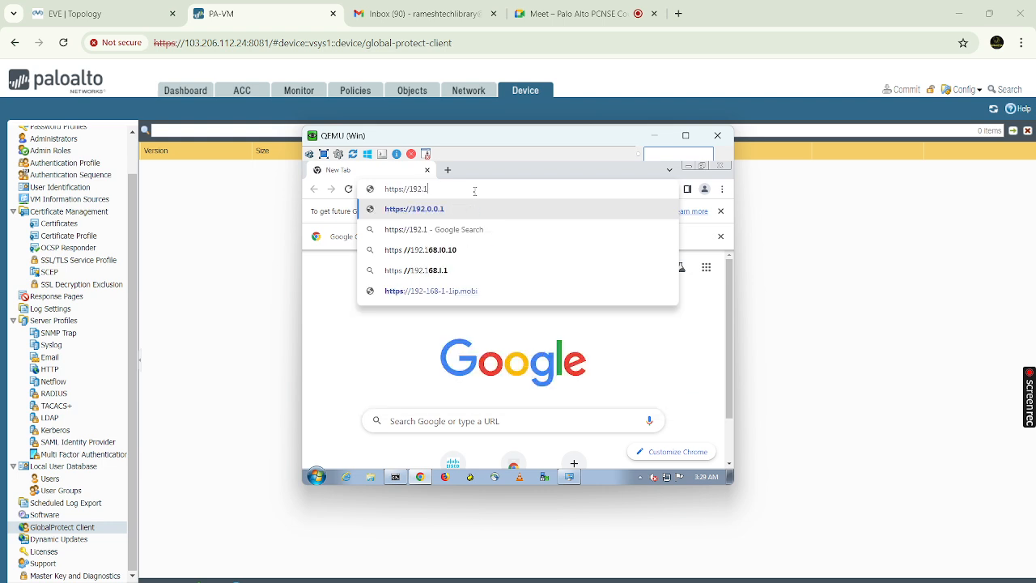
text(68.10.10)
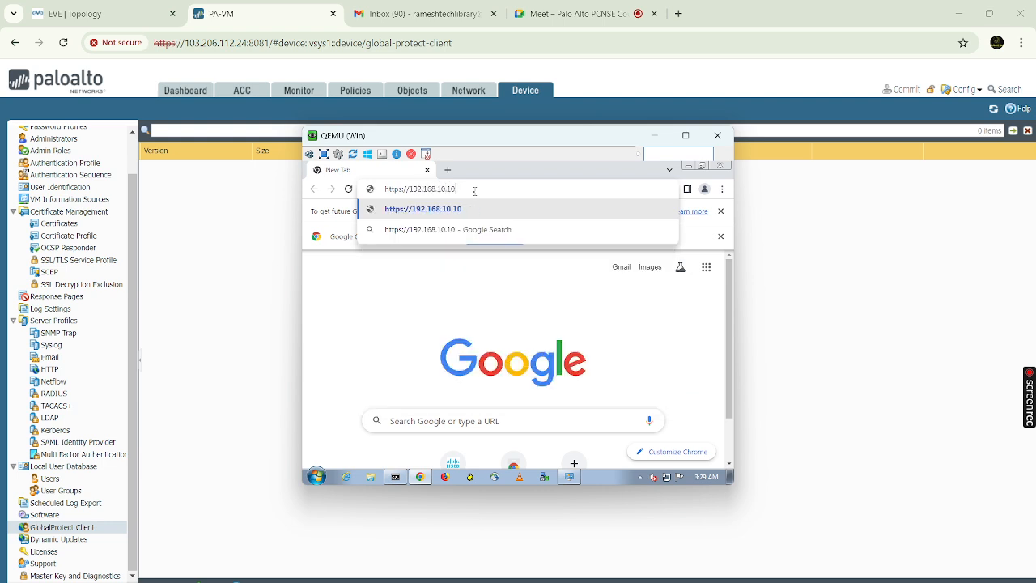
key(Return)
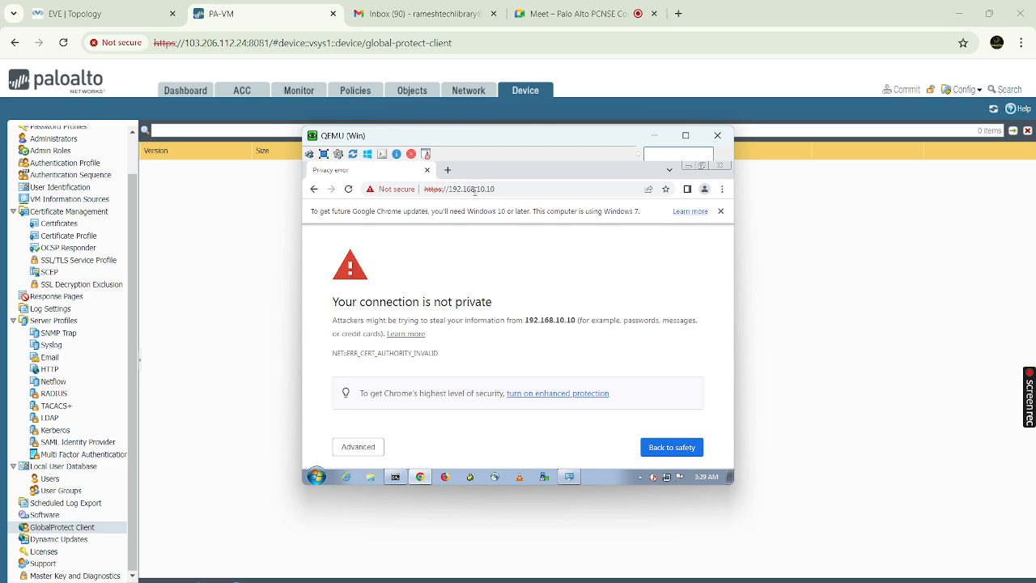
click(368, 449)
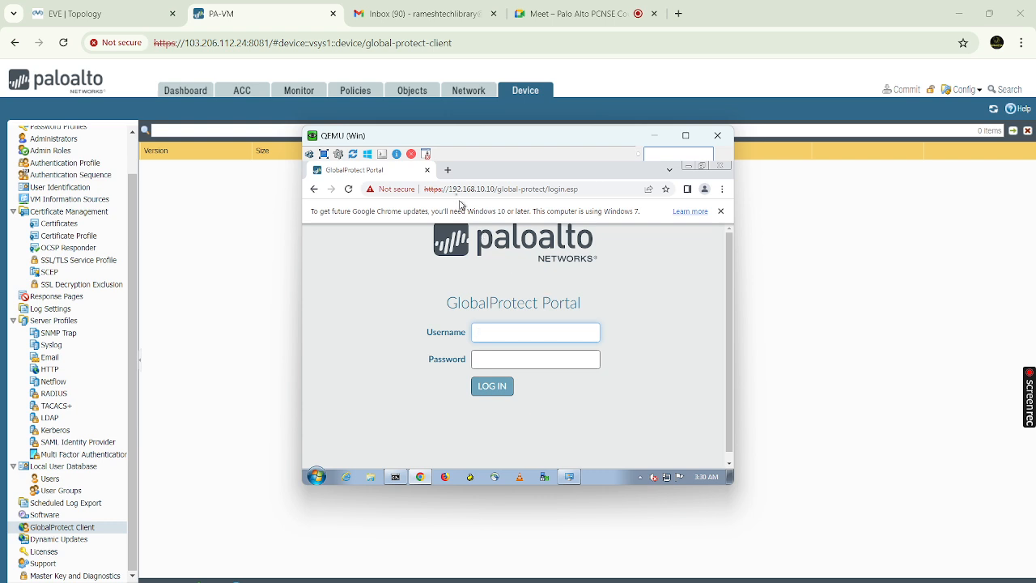
click(427, 172)
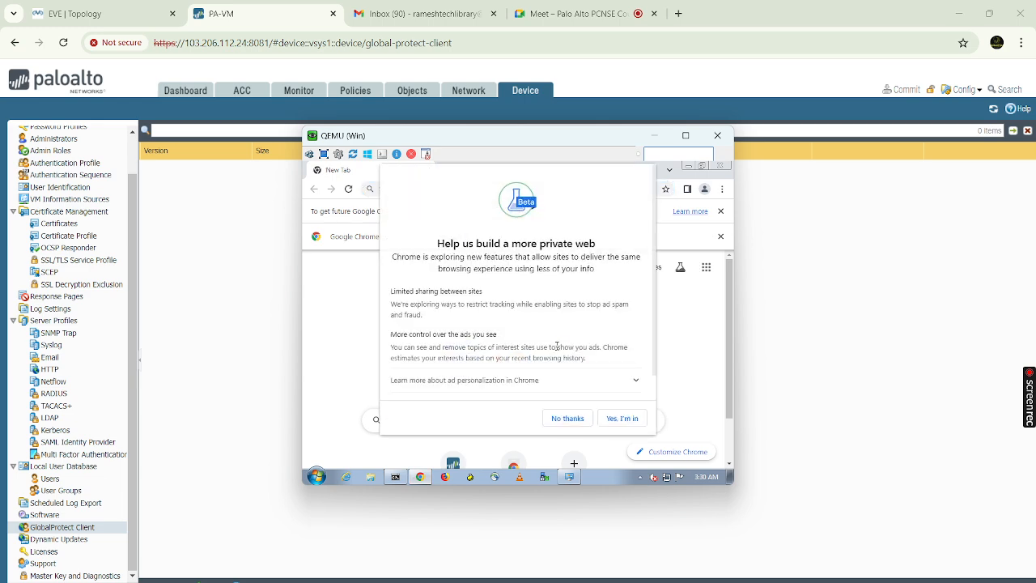
click(568, 418)
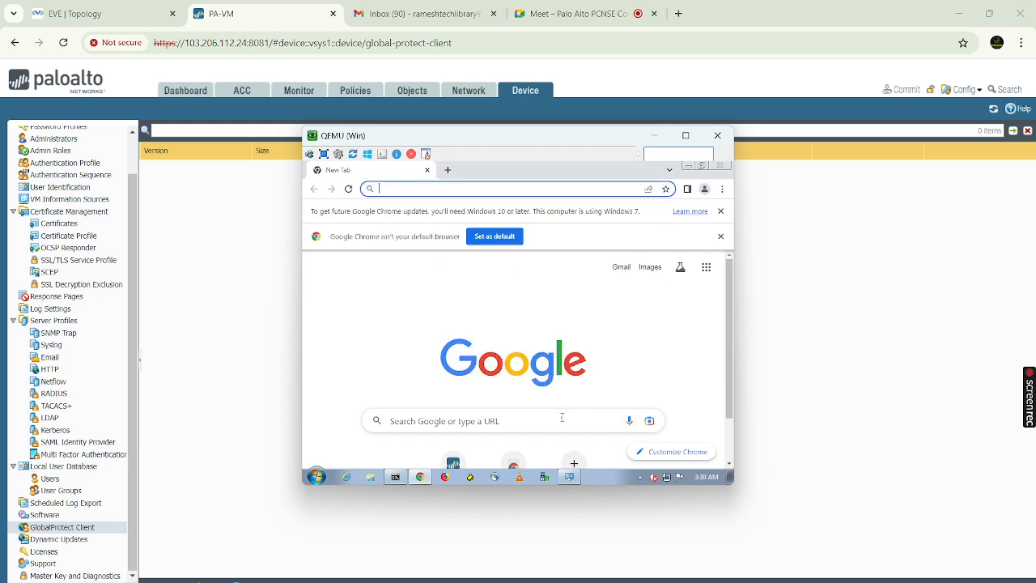
click(461, 188)
text(h)
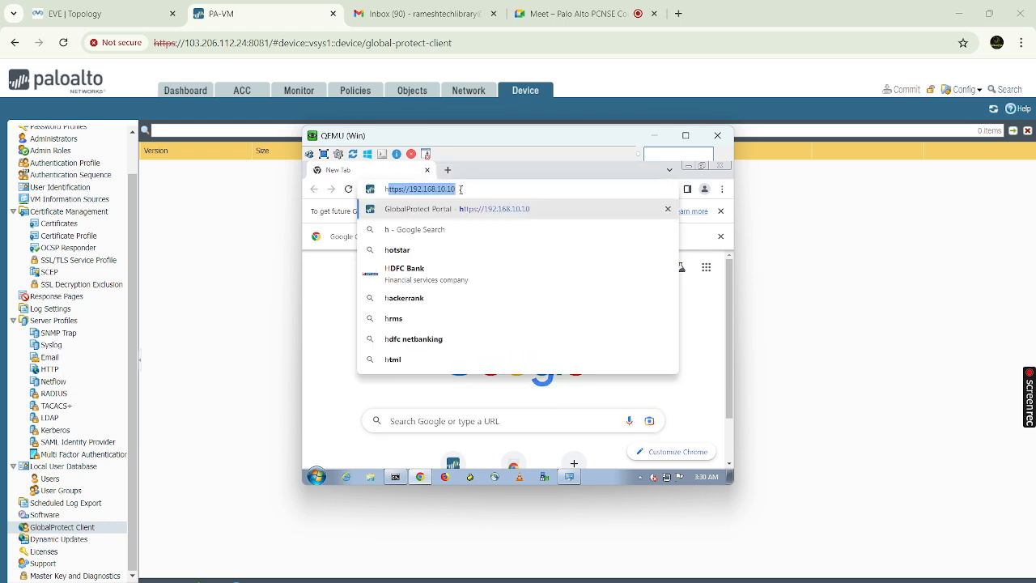
text(tt)
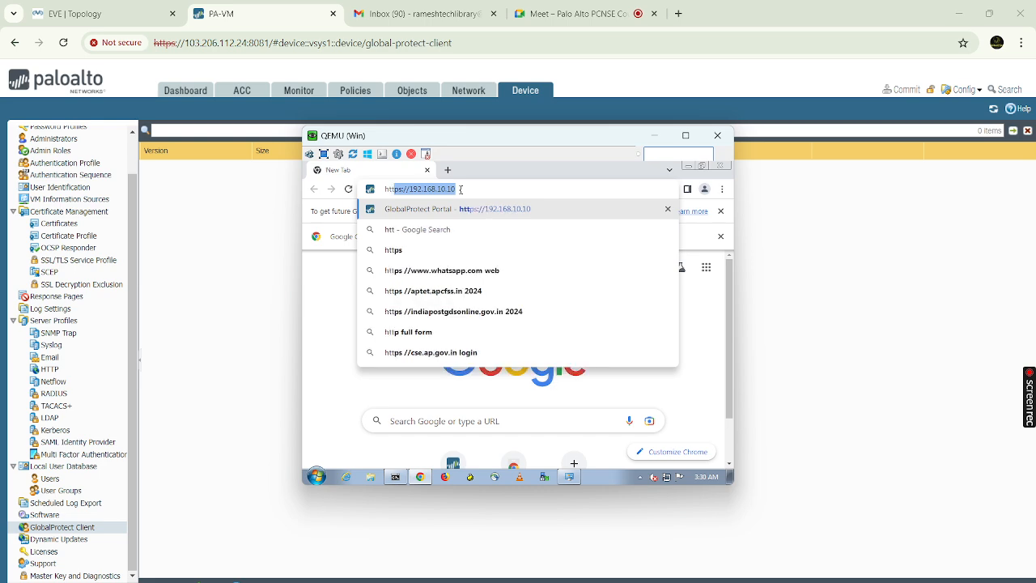
text(ps://)
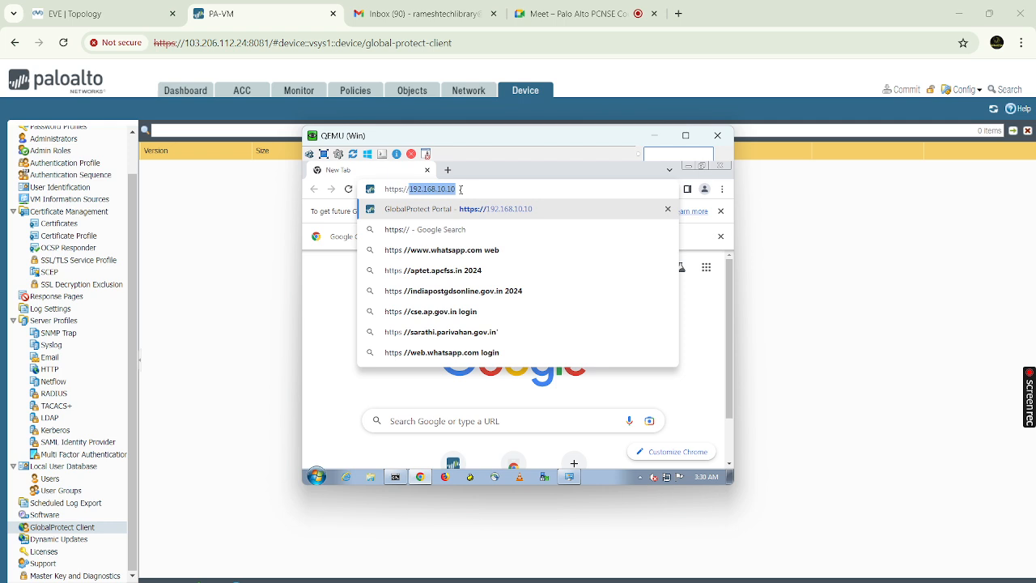
text(192.)
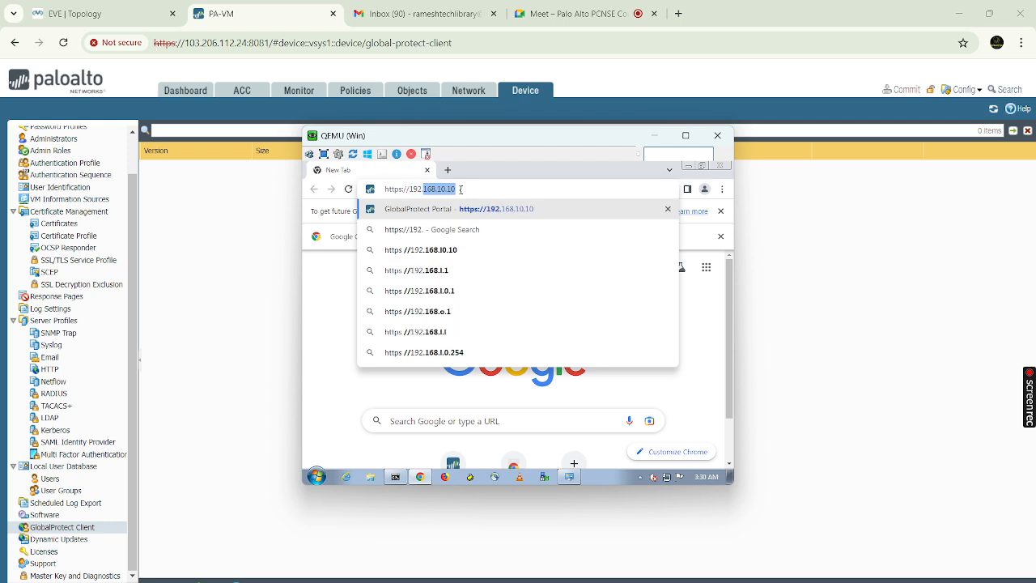
text(168.10)
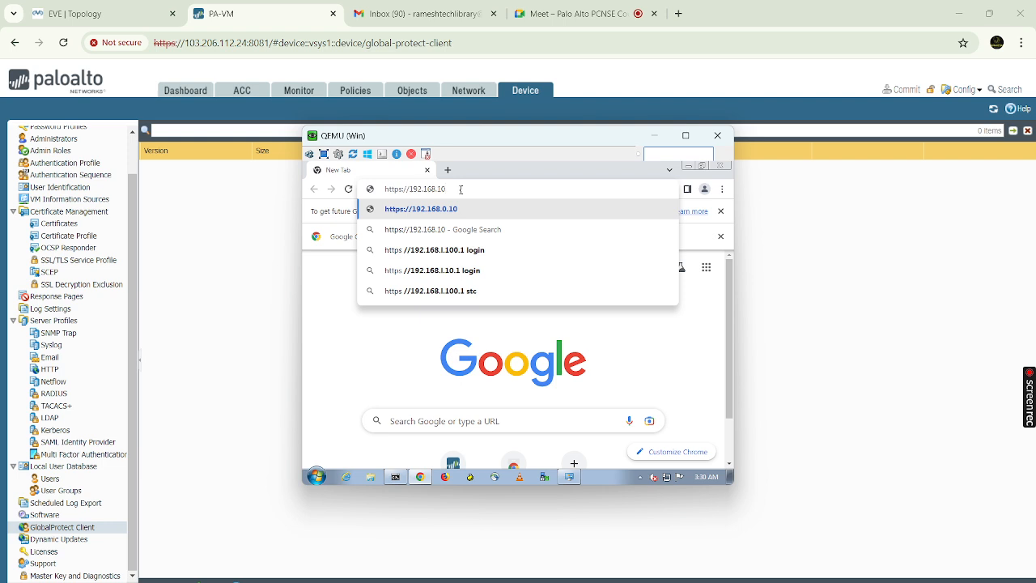
text(.10)
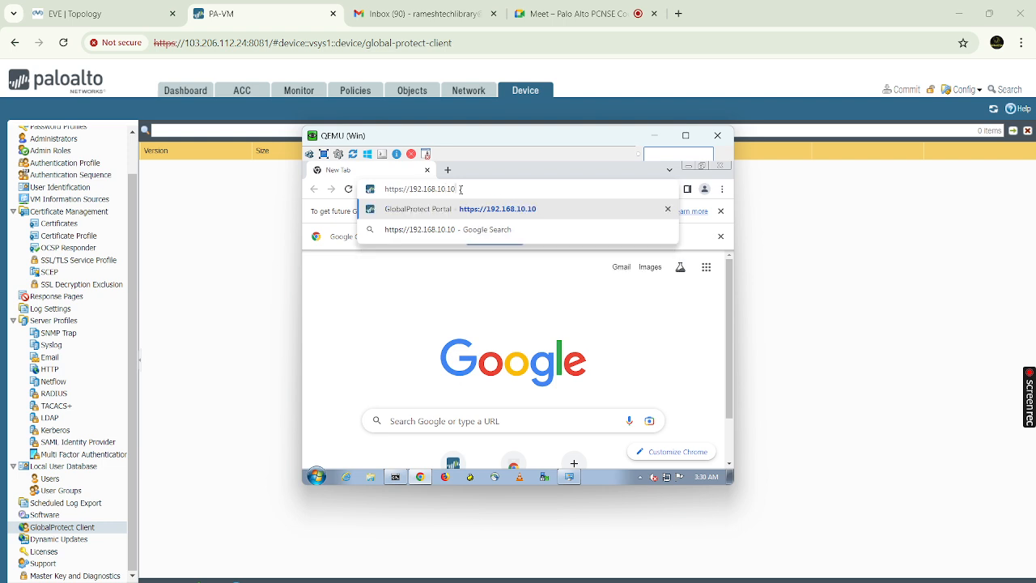
key(Return)
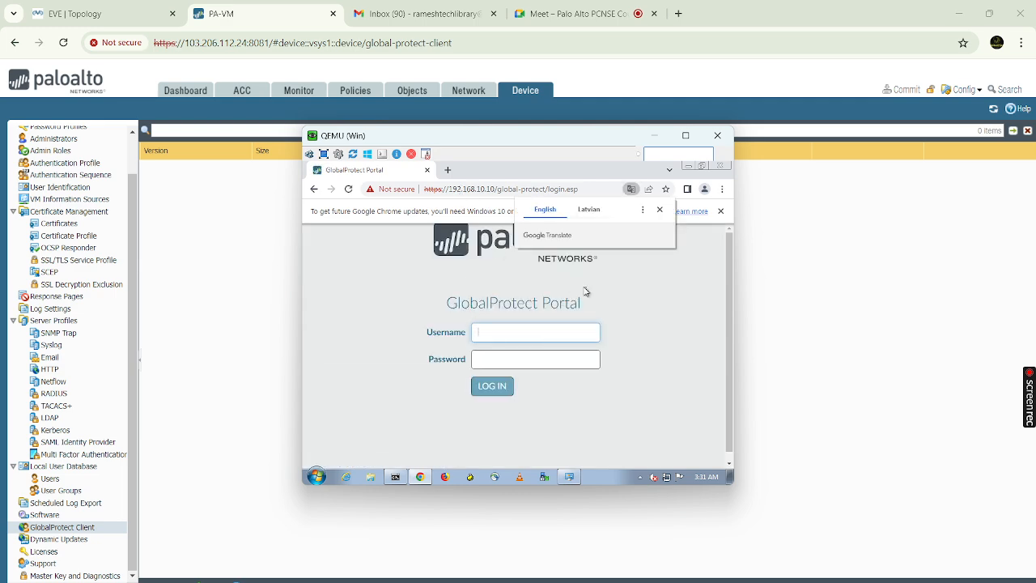
Dismiss the Translate and Sticky Keys prompts and re-enter the portal password
click(661, 211)
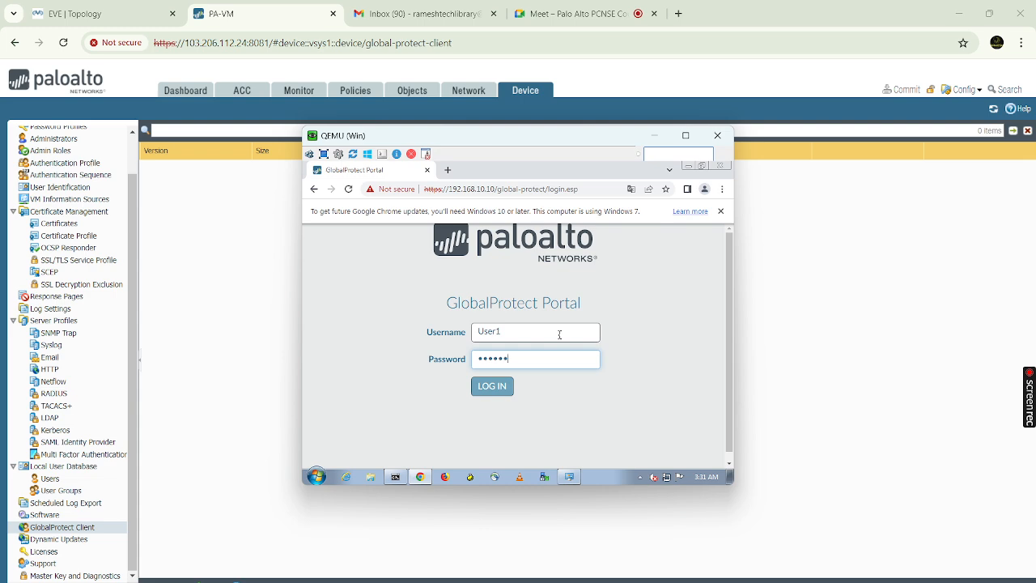
key(shift)
key(shift)
key(shift)
key(shift)
key(shift)
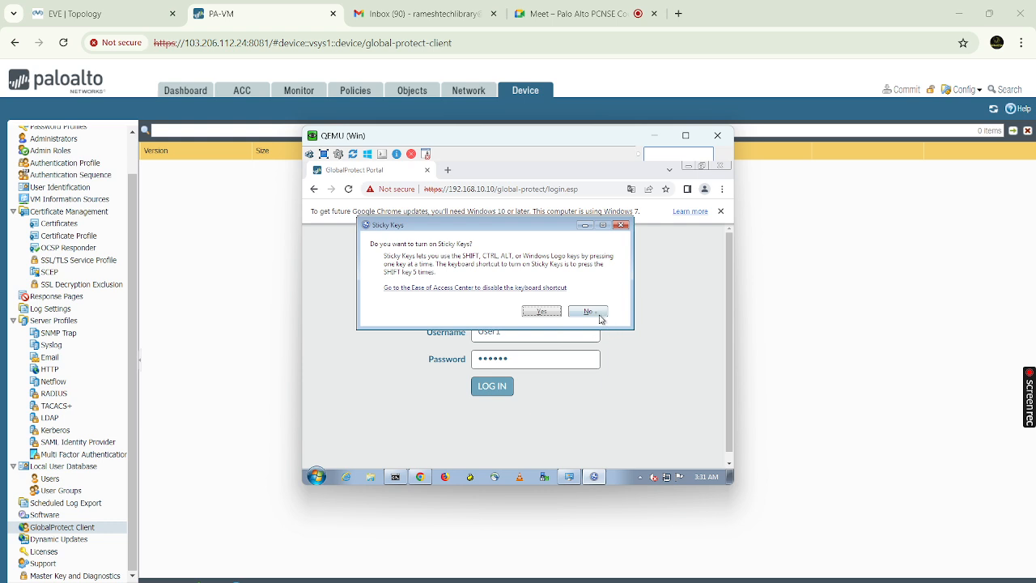
click(621, 225)
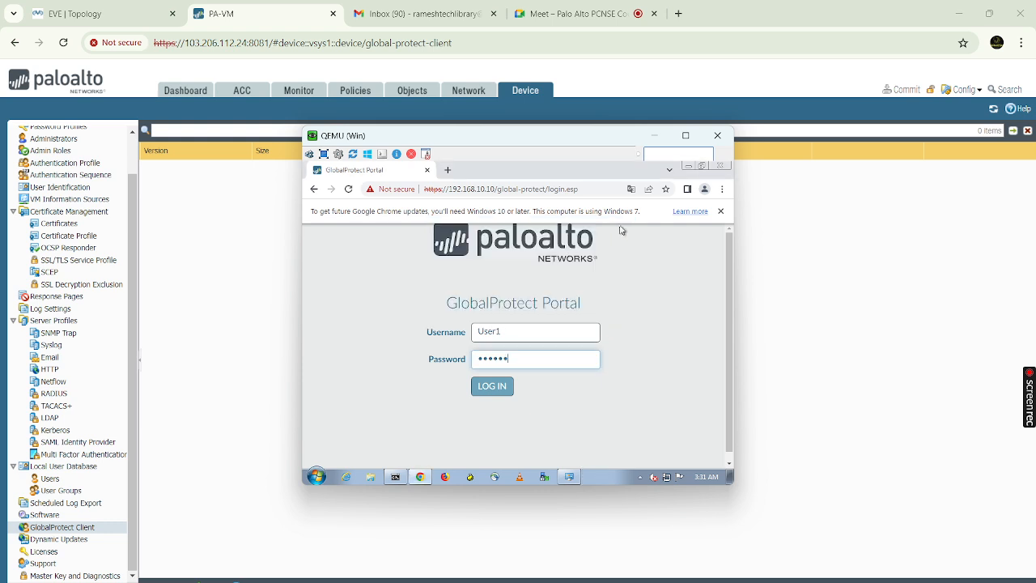
double_click(514, 361)
text(p)
Sign in to the portal, try the Windows 32-bit and 64-bit agent downloads, then hide the VM
click(495, 388)
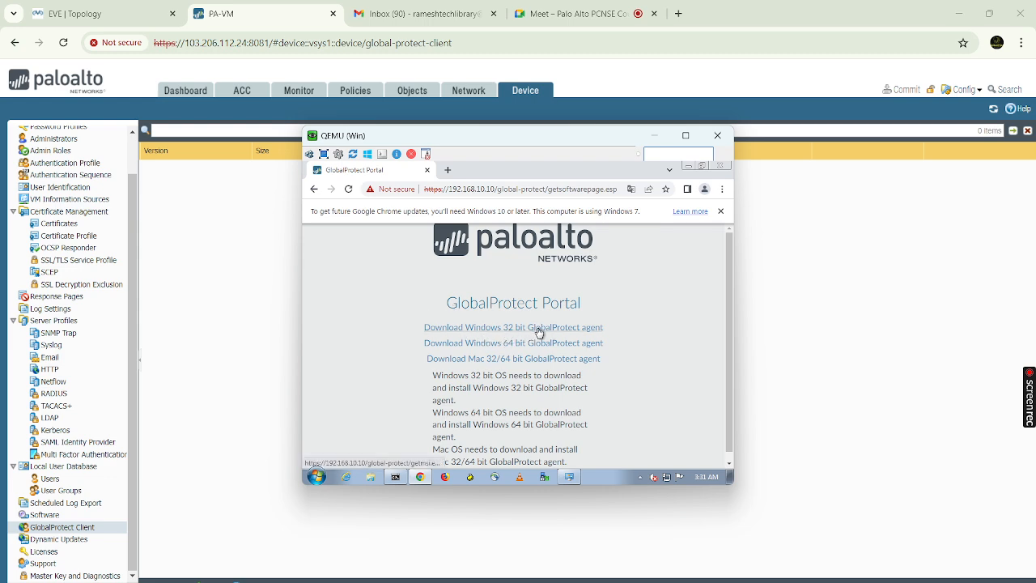
click(538, 328)
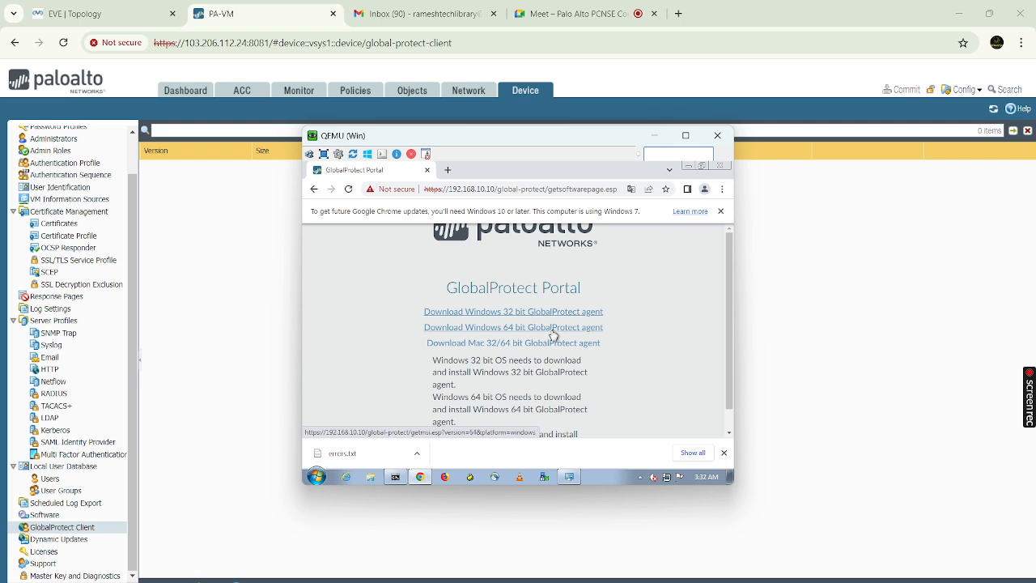
click(553, 332)
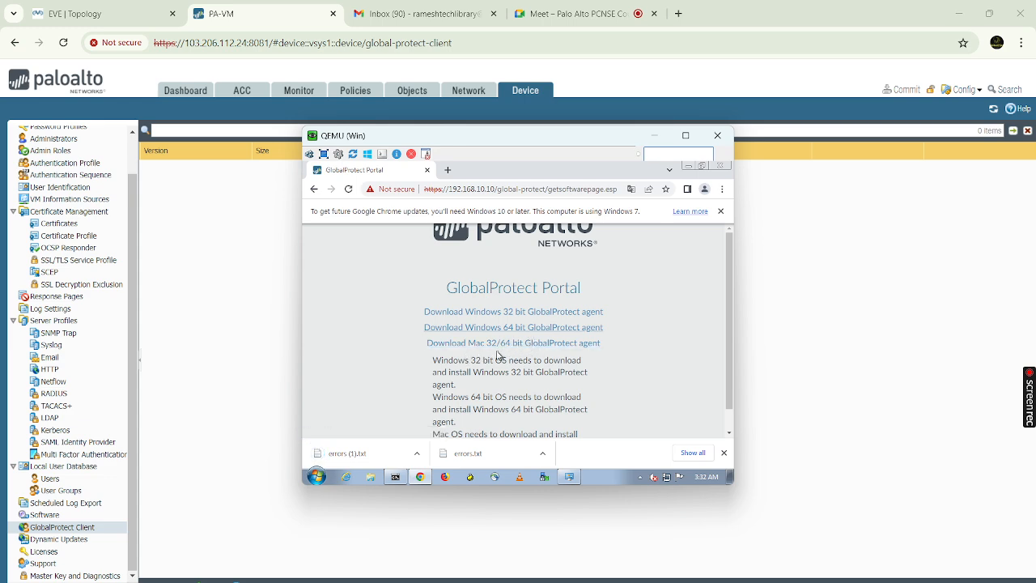
click(418, 453)
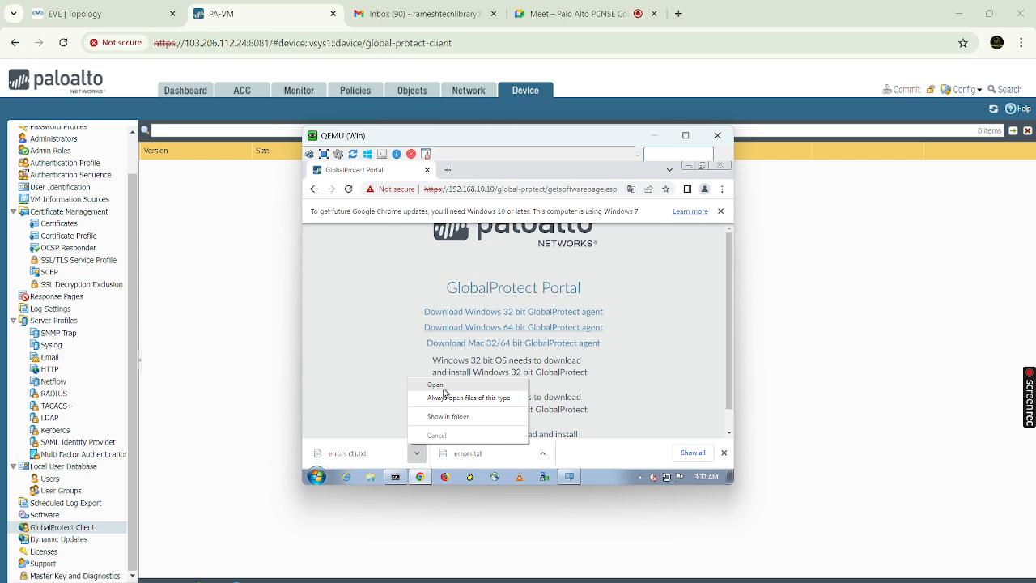
click(654, 136)
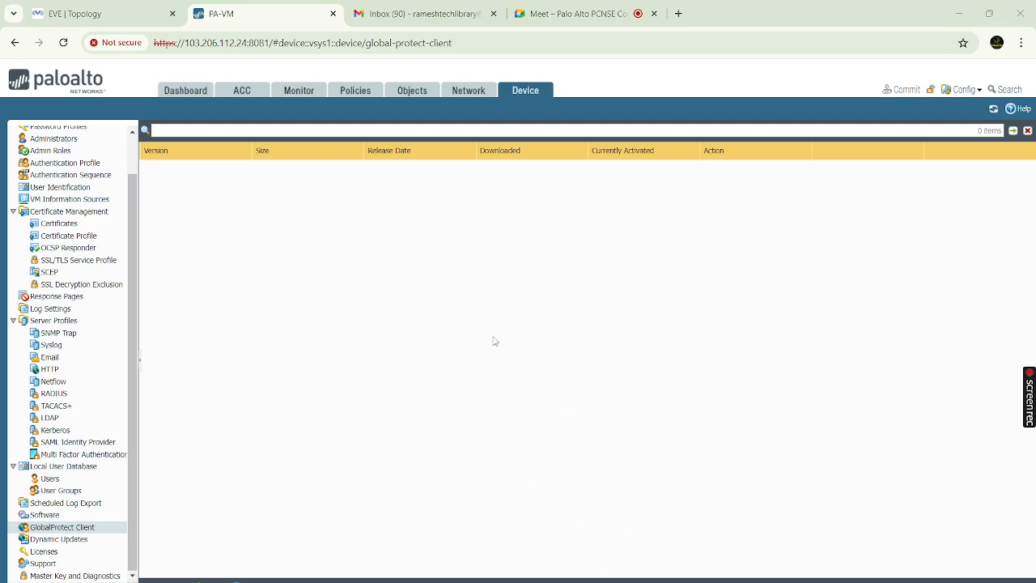
key(alt+Tab)
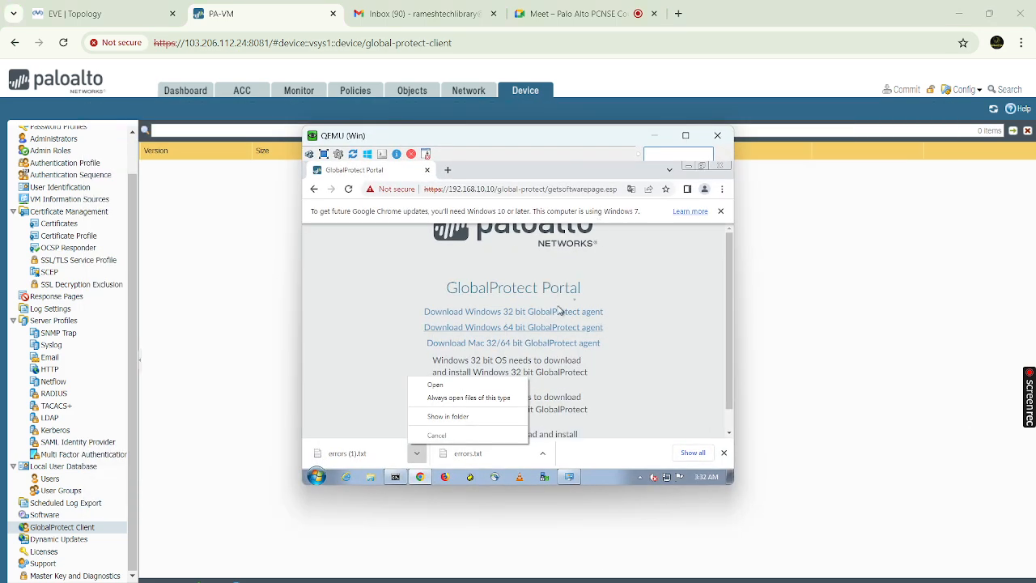
click(656, 136)
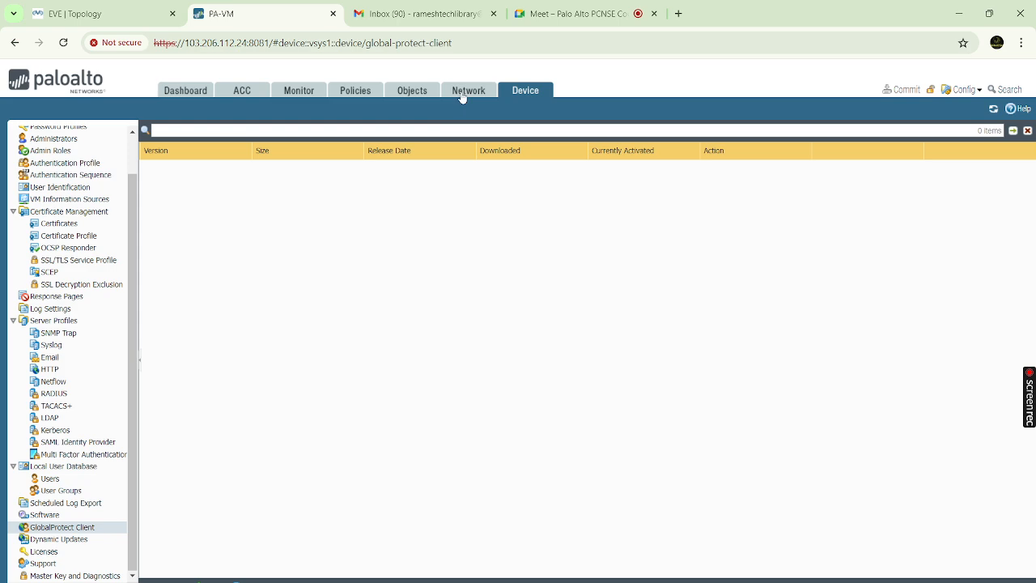
click(467, 92)
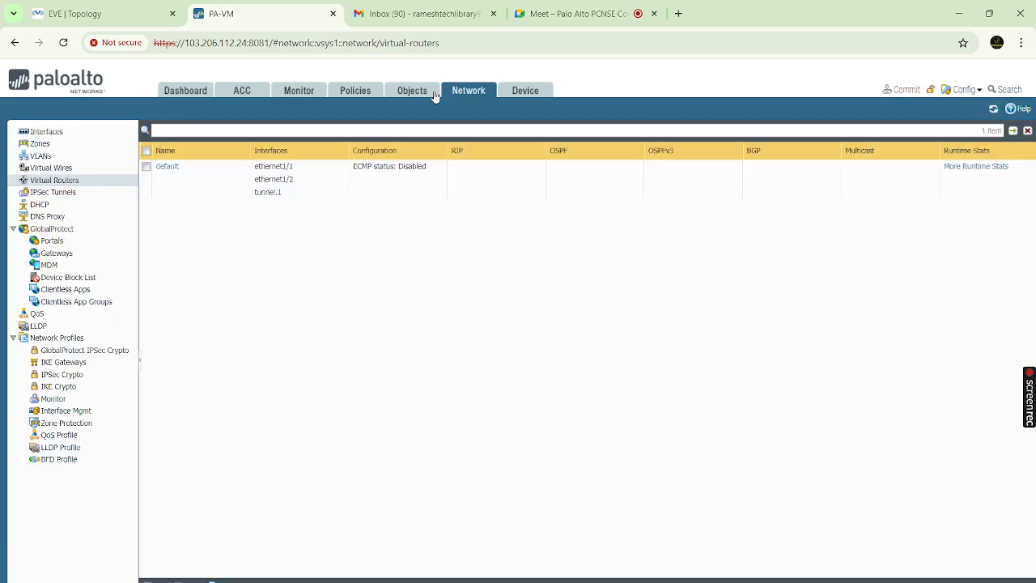
click(422, 94)
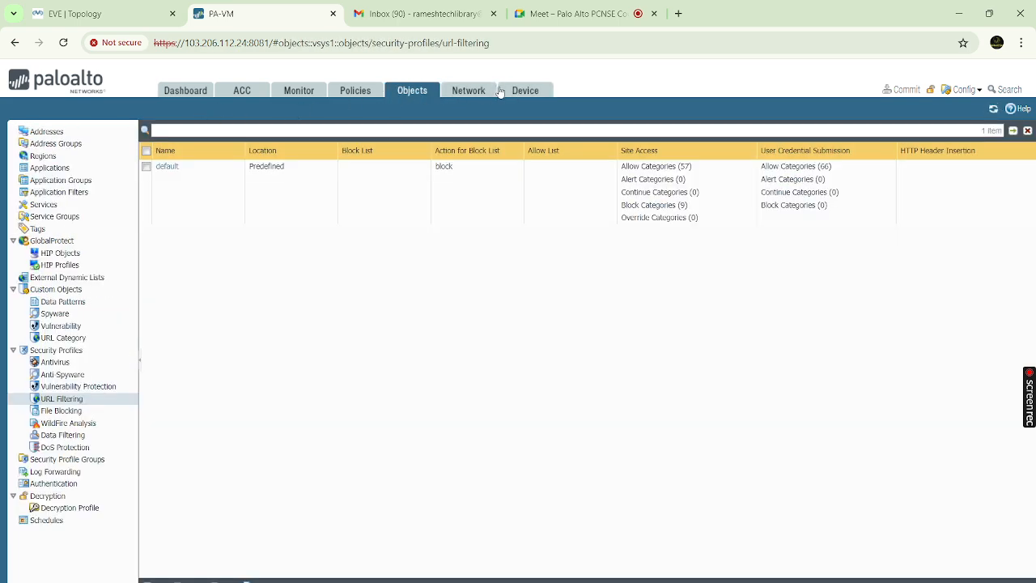
click(519, 92)
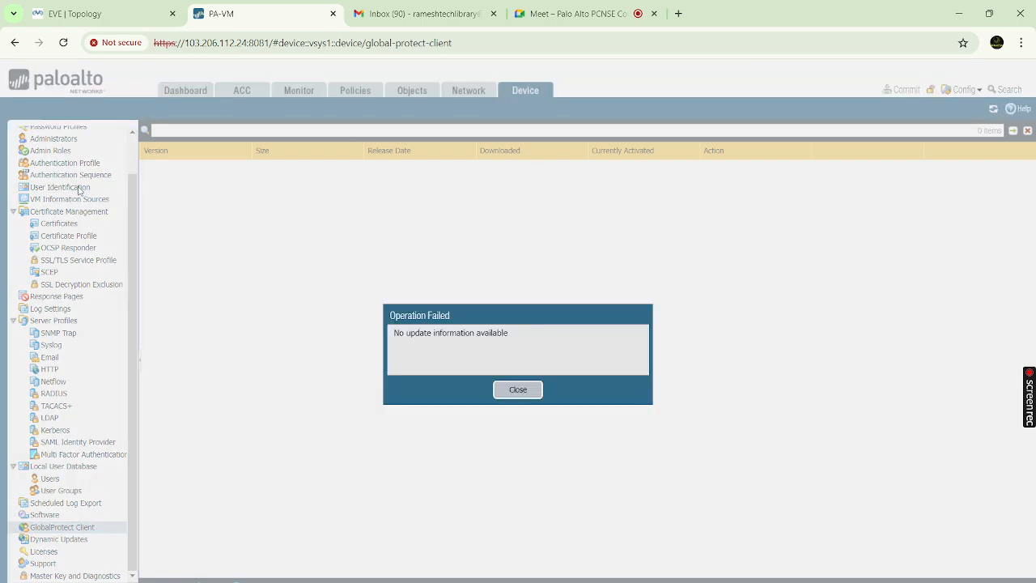
click(506, 391)
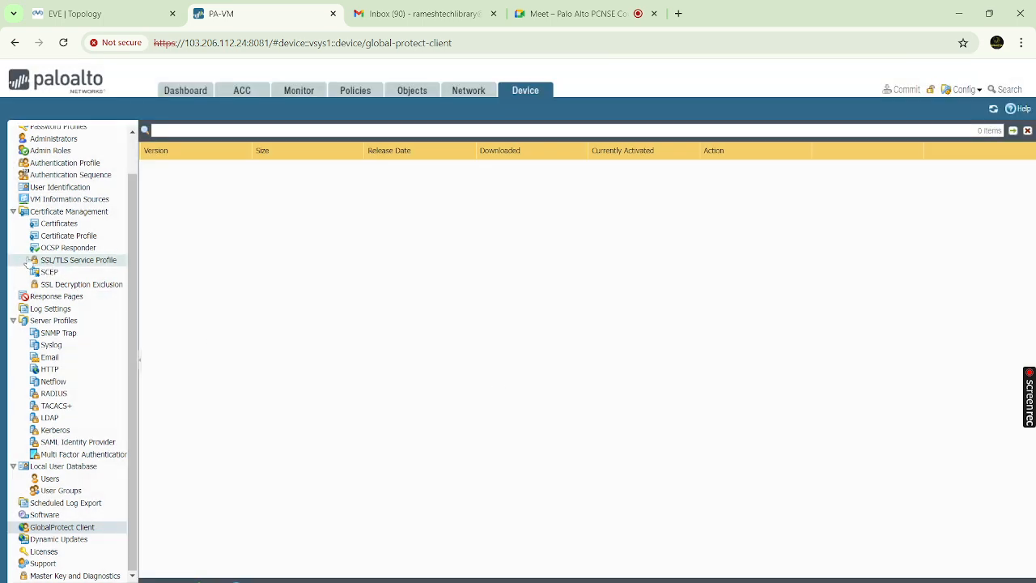
scroll(27, 263, up, 2)
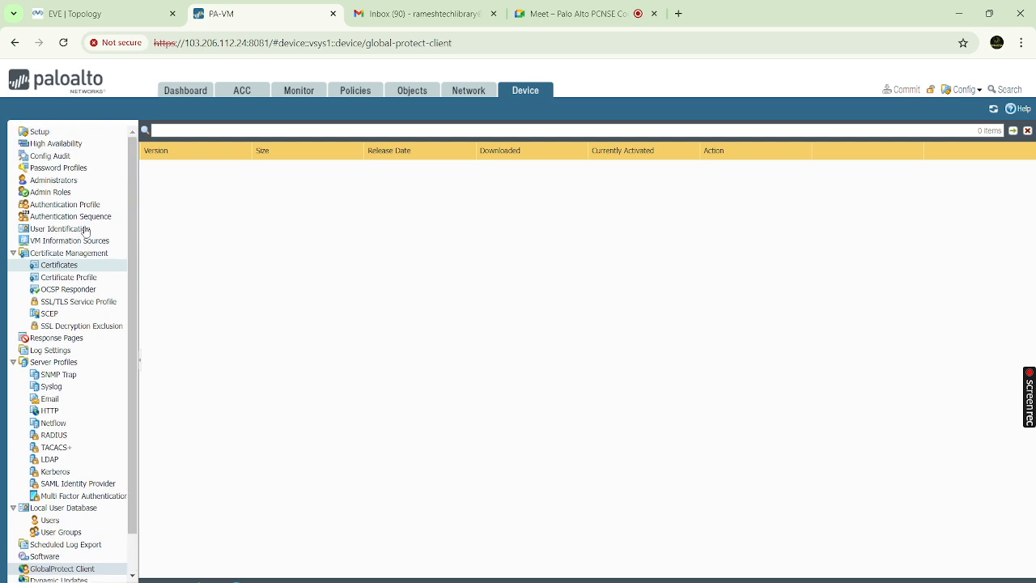
Under Device > Setup > Services, enter primary DNS 8.8.8.8 and secondary DNS 4.4.2.2 and save
click(59, 135)
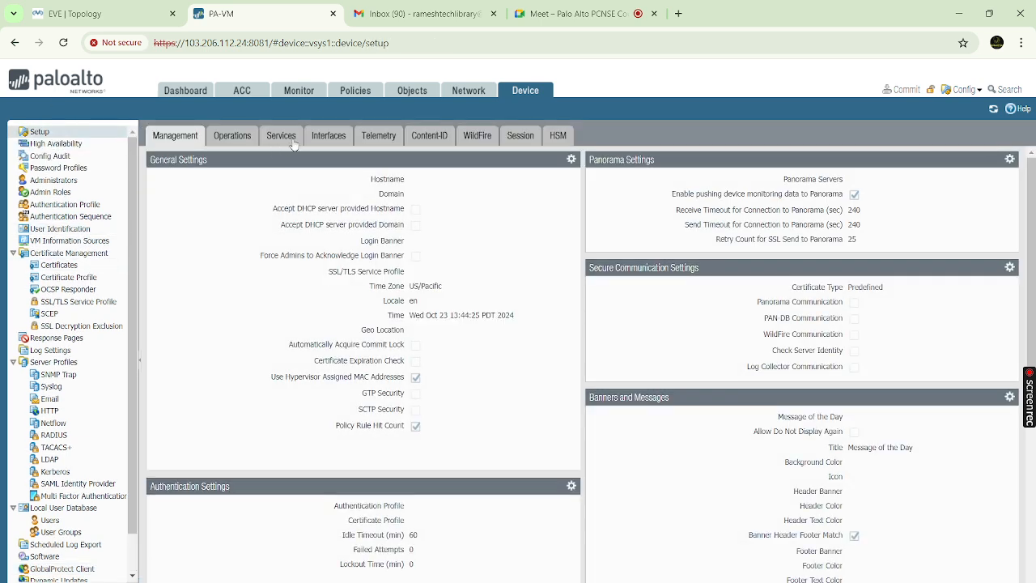
click(290, 143)
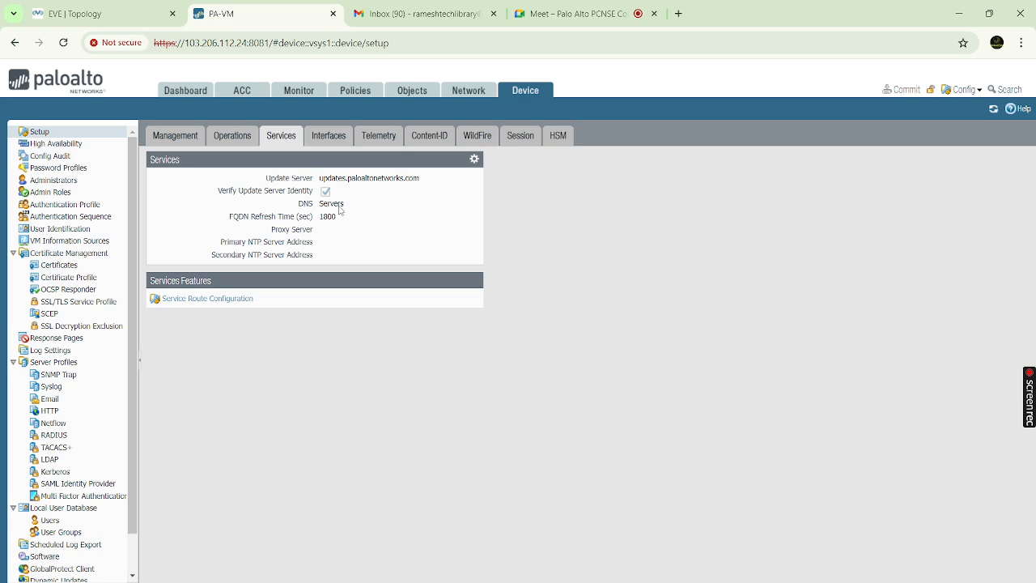
click(474, 160)
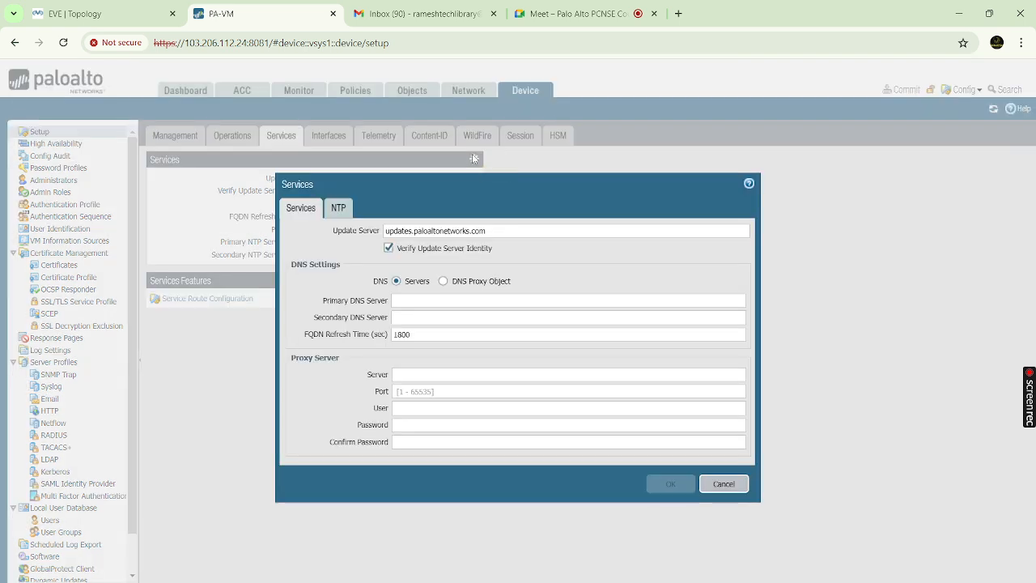
click(415, 299)
text(8.8)
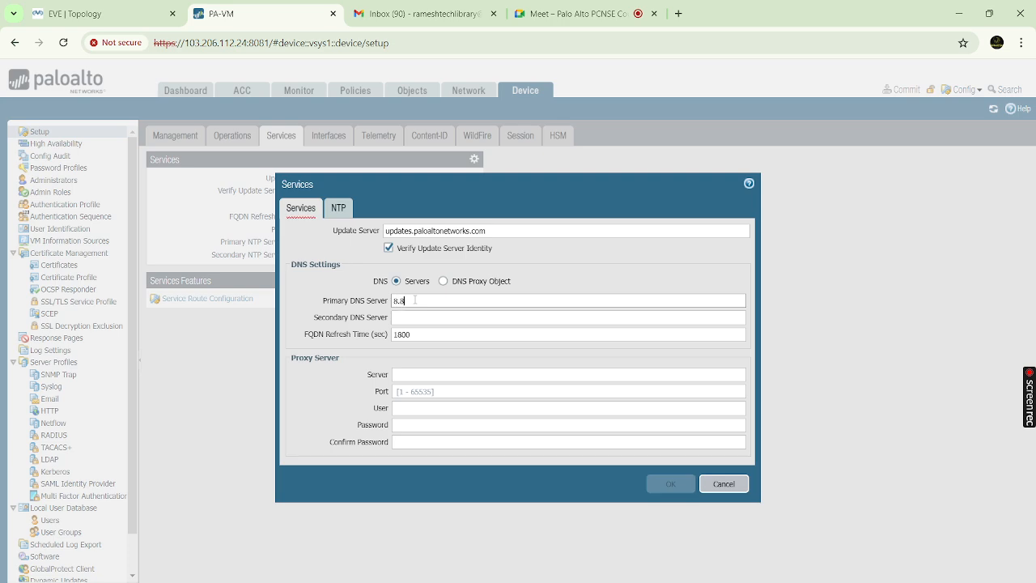
text(.8.8)
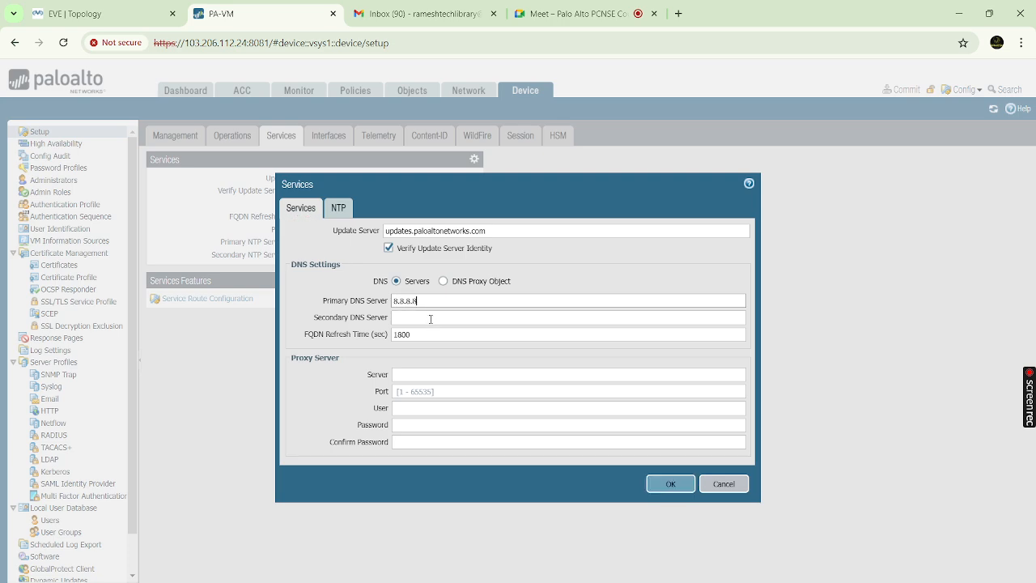
click(430, 318)
text(4.4.2.2)
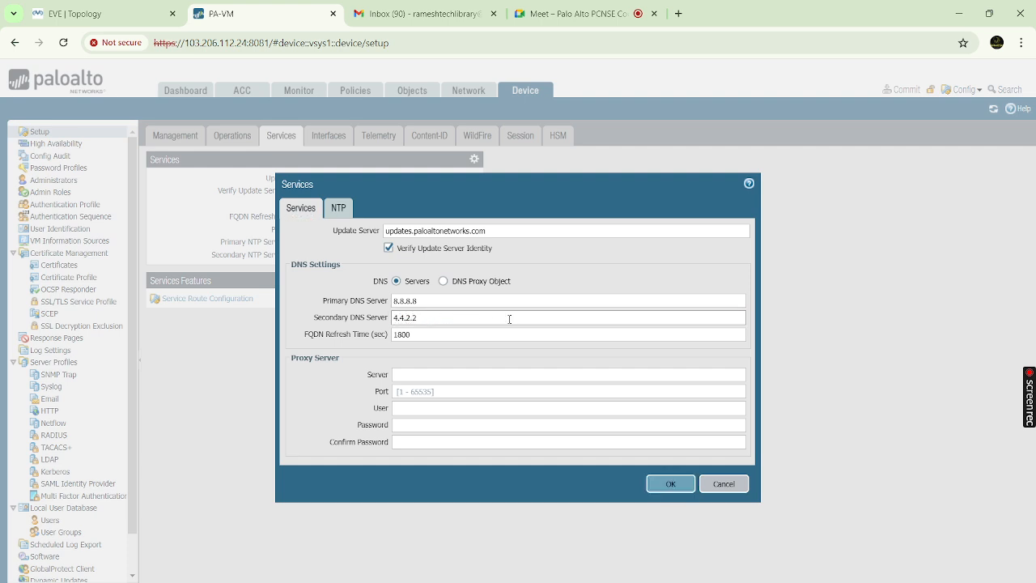
click(668, 485)
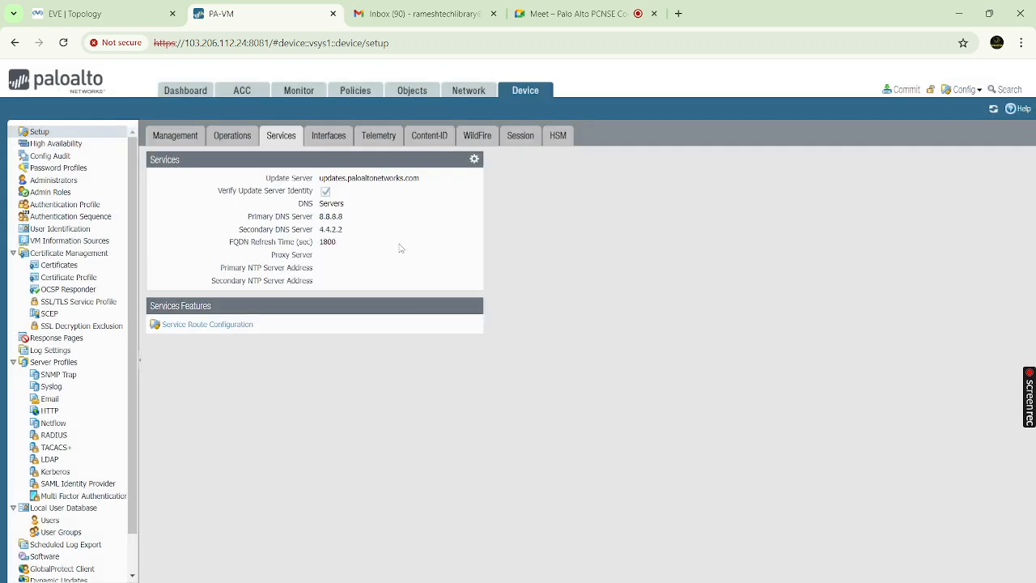
click(331, 143)
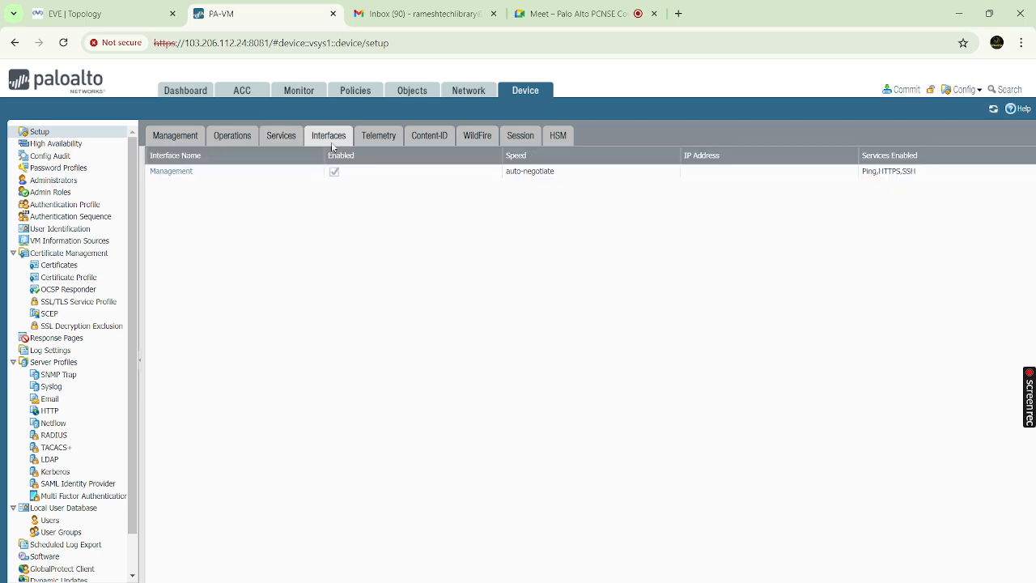
click(277, 137)
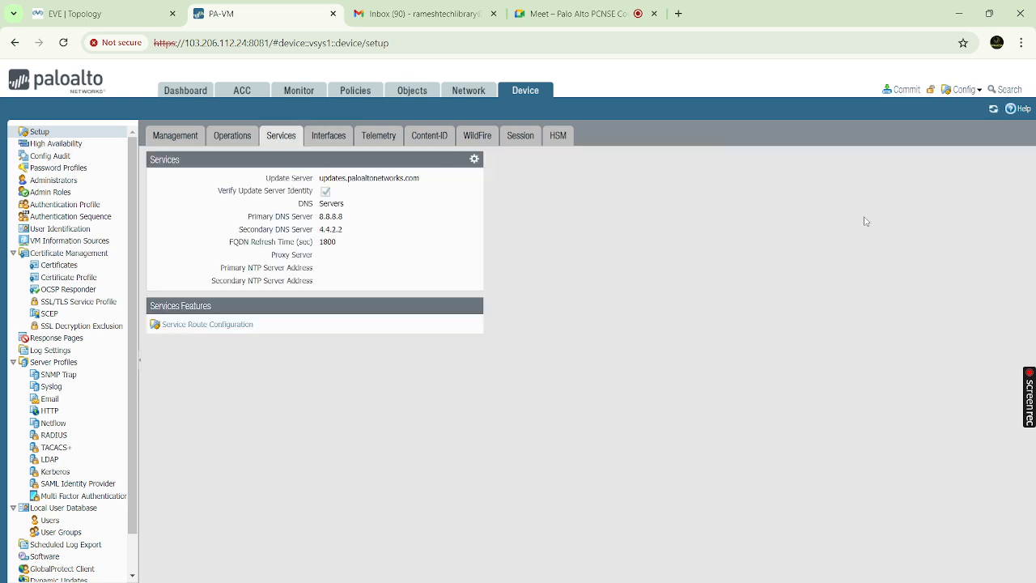
Commit the DNS server change and close the successful Commit Status report
click(905, 91)
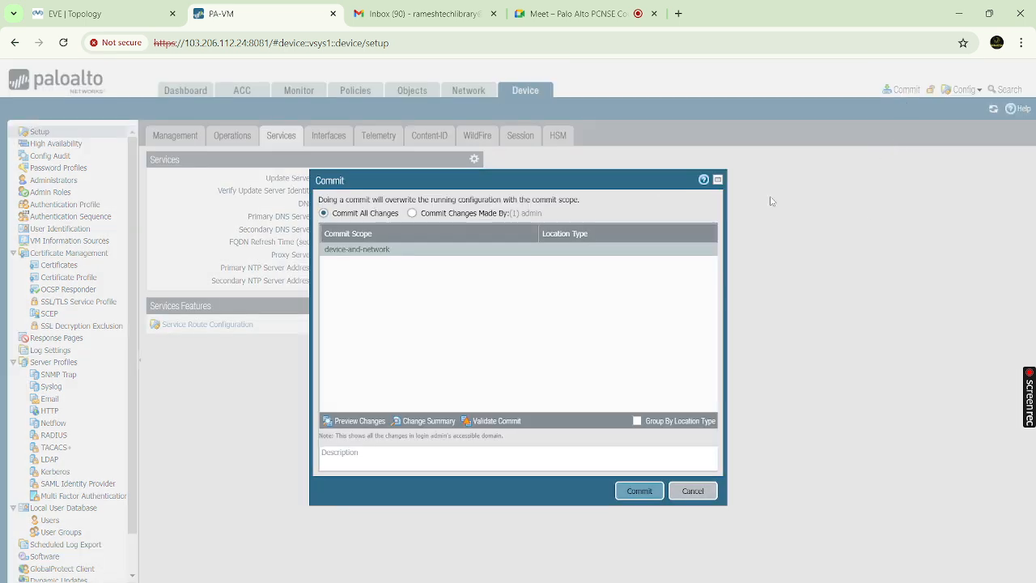
click(639, 491)
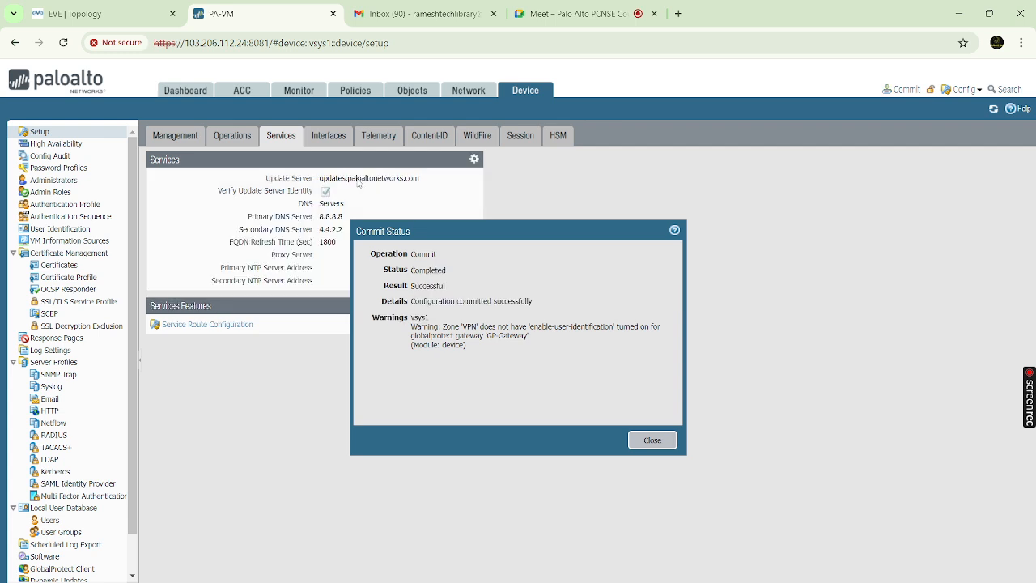
click(653, 440)
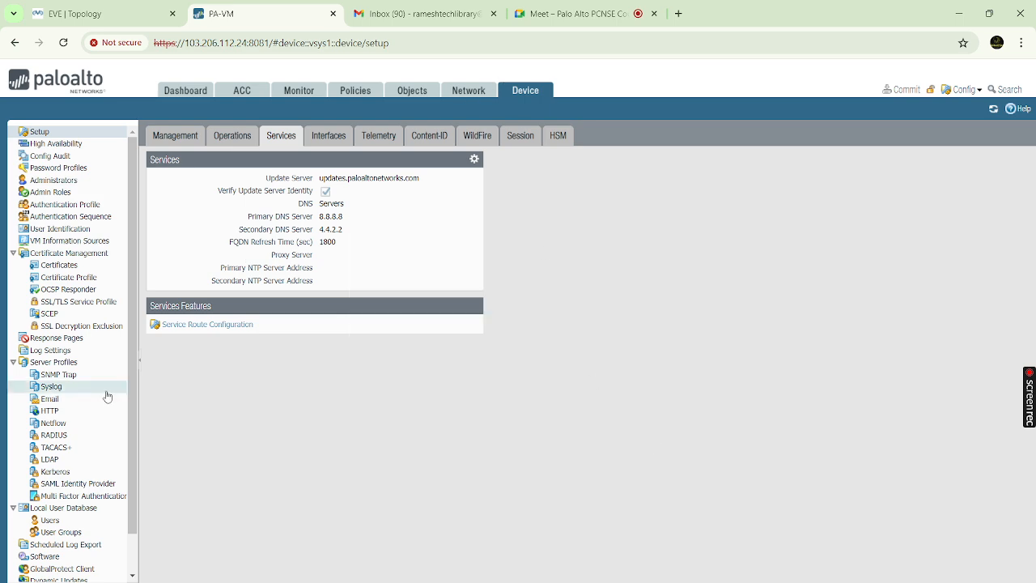
scroll(106, 394, down, 1)
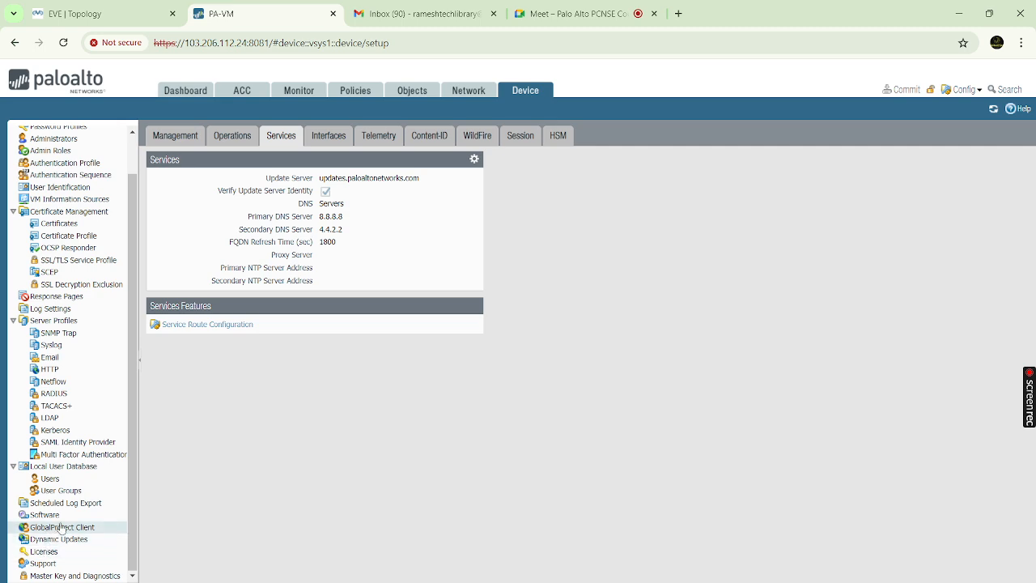
Run Check Now on the GlobalProtect Client page; it fails with a communication error
click(65, 528)
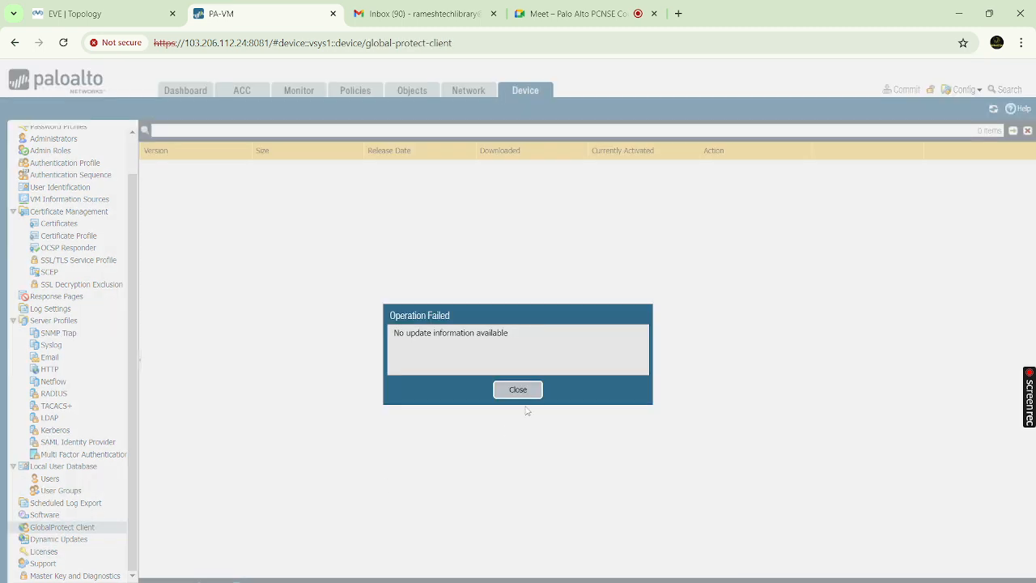
click(518, 390)
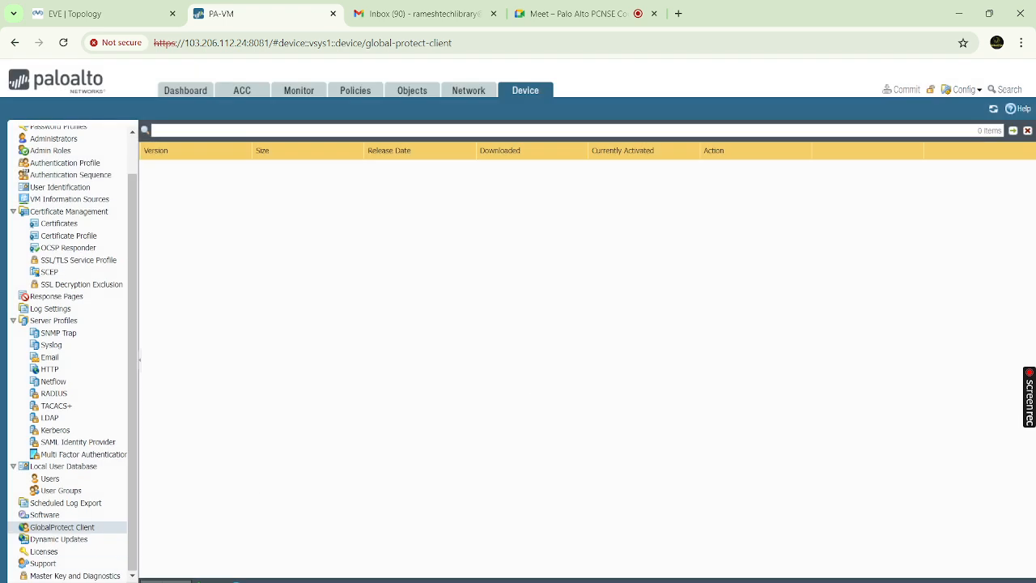
click(148, 580)
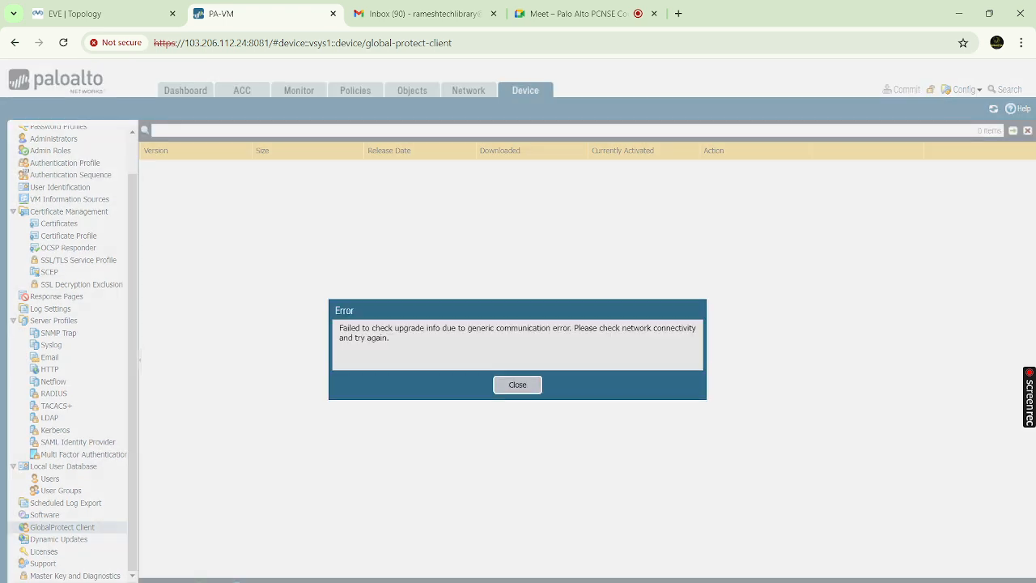
click(517, 385)
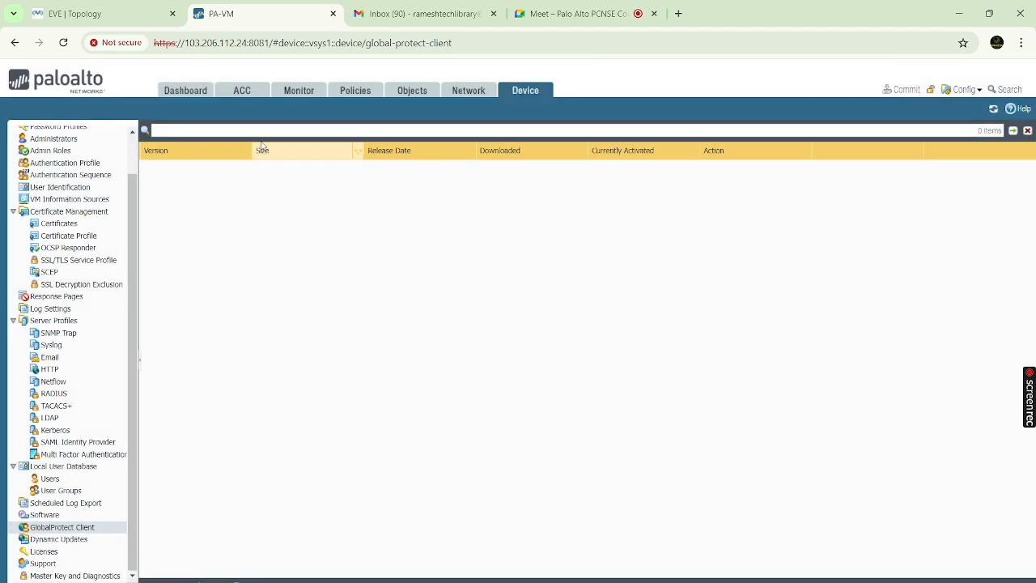
Review the firewall Dashboard, noting the Serial # reads unknown
click(186, 91)
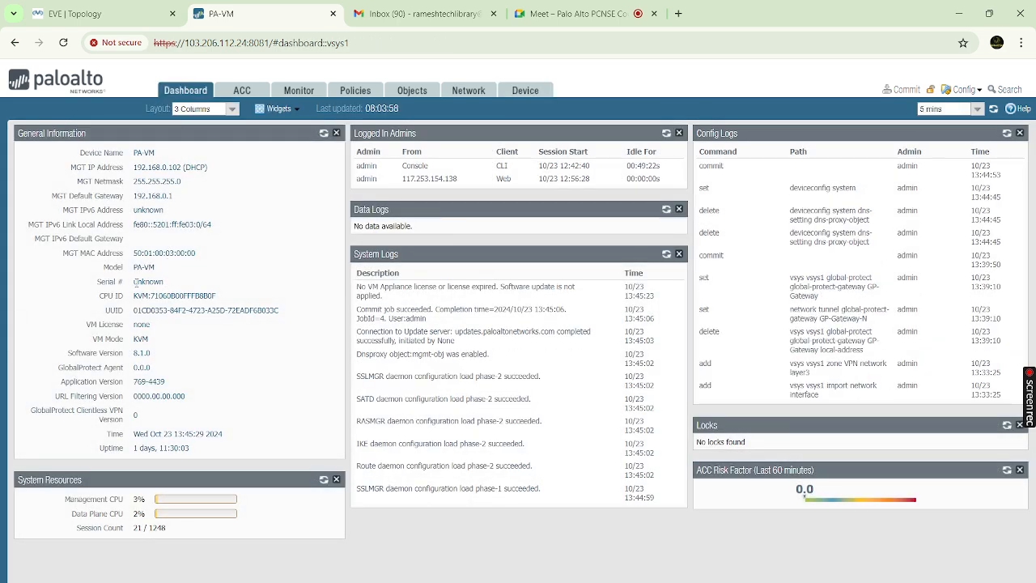
drag(136, 282, 171, 283)
click(225, 269)
Return to the GlobalProtect Client page, still listing no agent versions, then bring OBS Studio forward
click(535, 96)
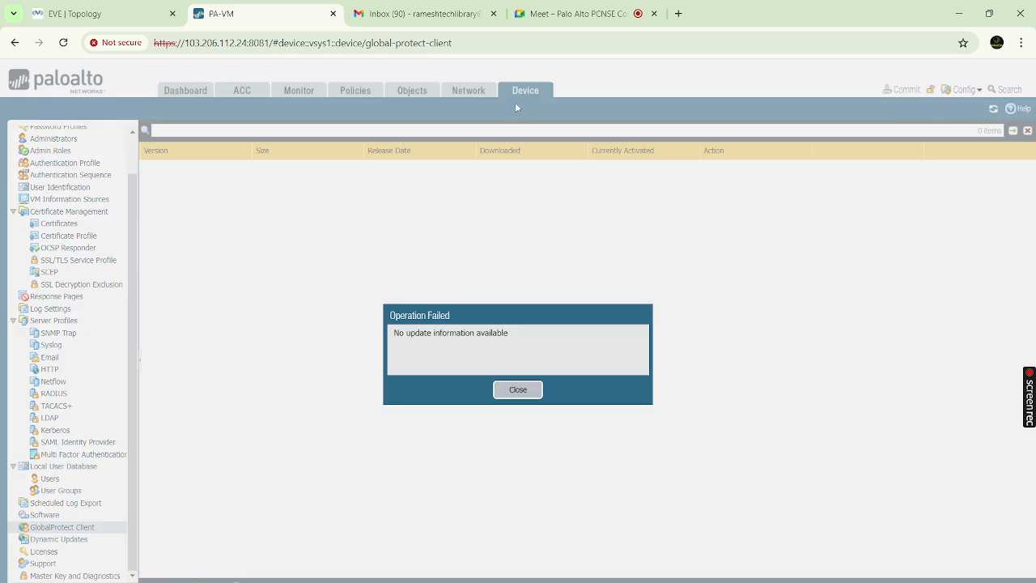
click(512, 392)
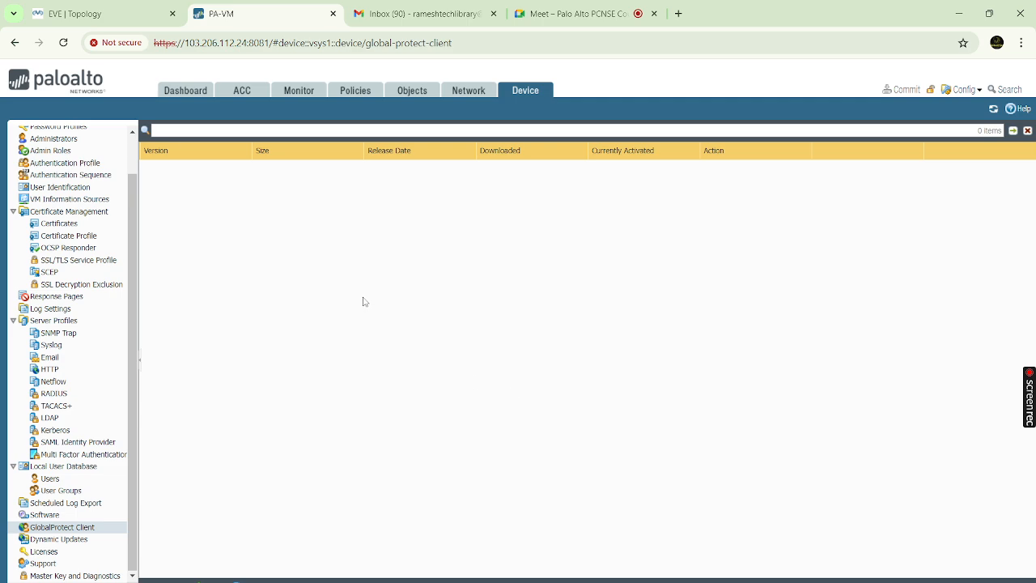
click(729, 582)
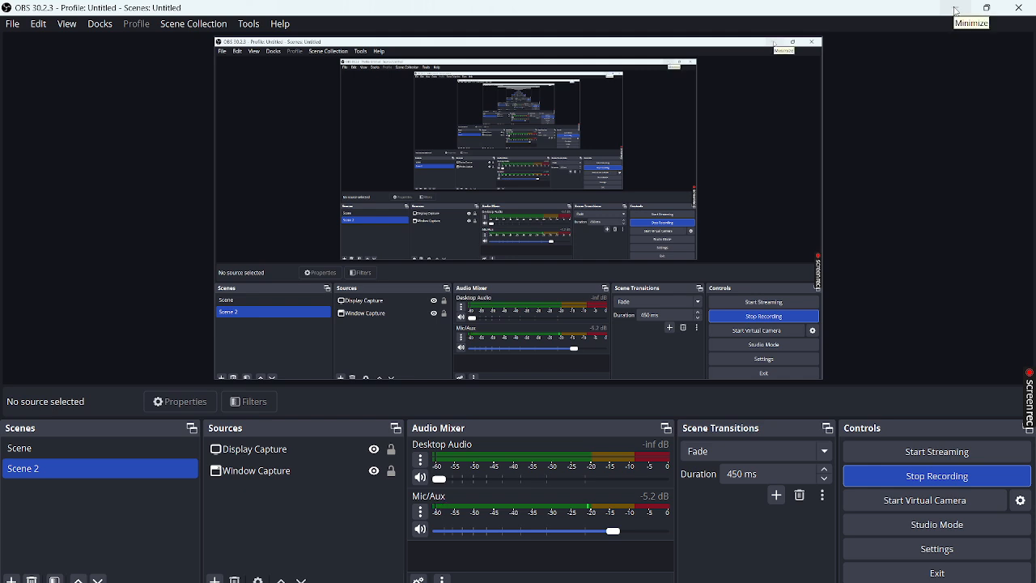
click(956, 10)
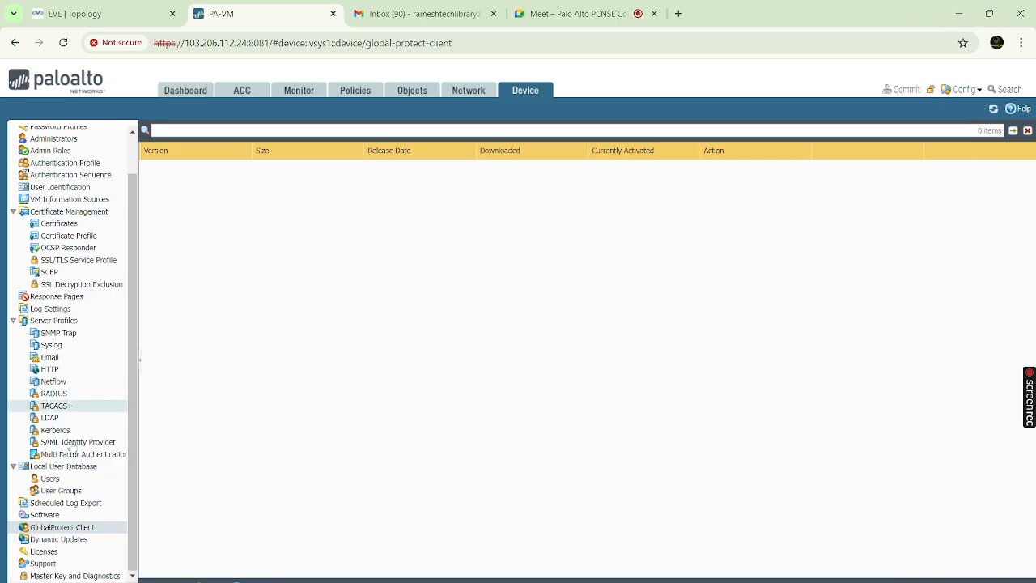
scroll(69, 454, up, 1)
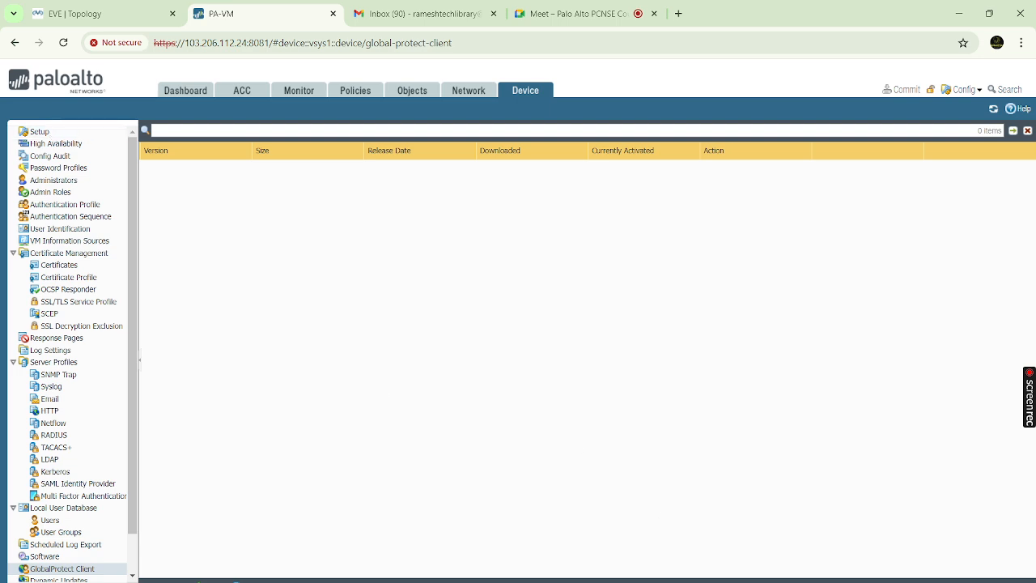
click(729, 542)
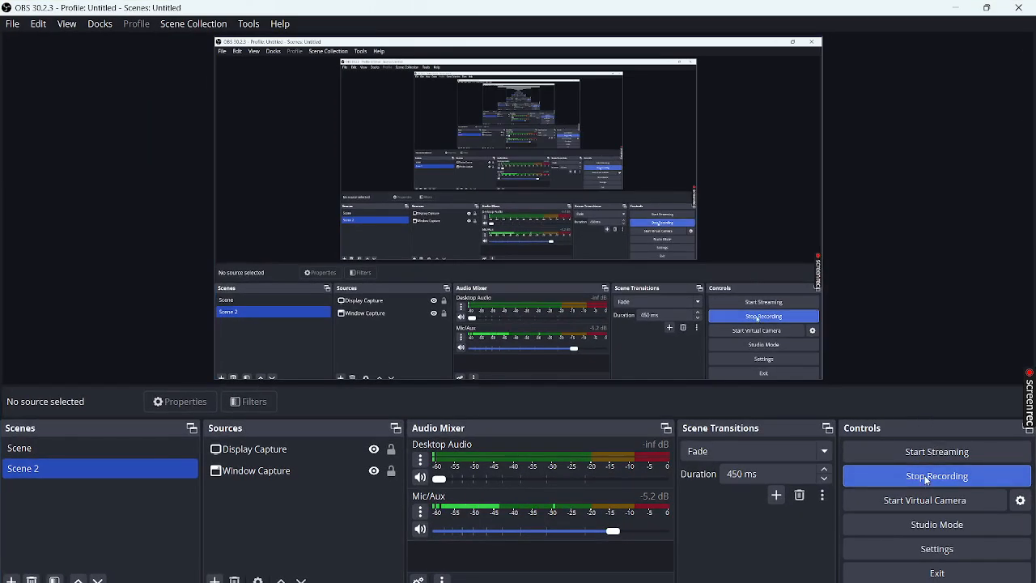